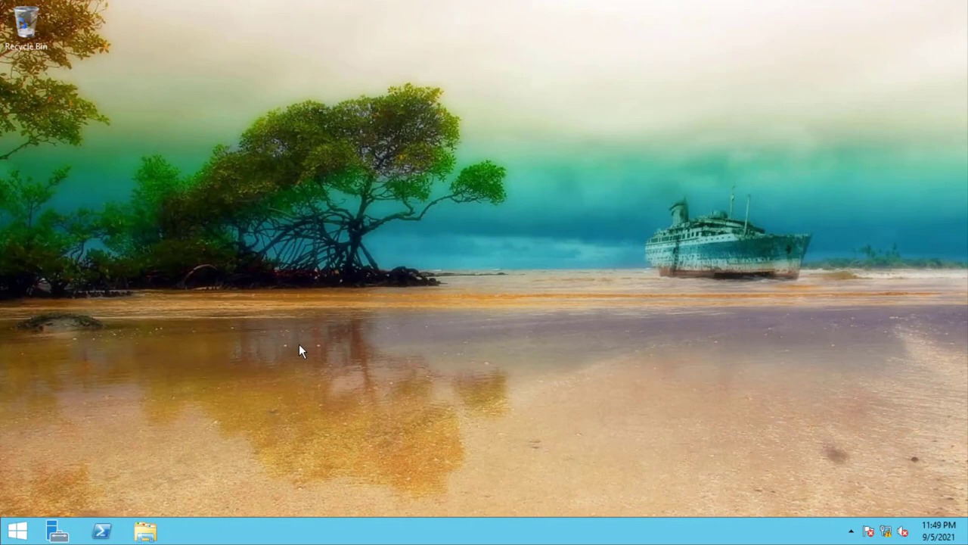
- Launch Group Policy Management from Server Manager's Tools menu
click(62, 528)
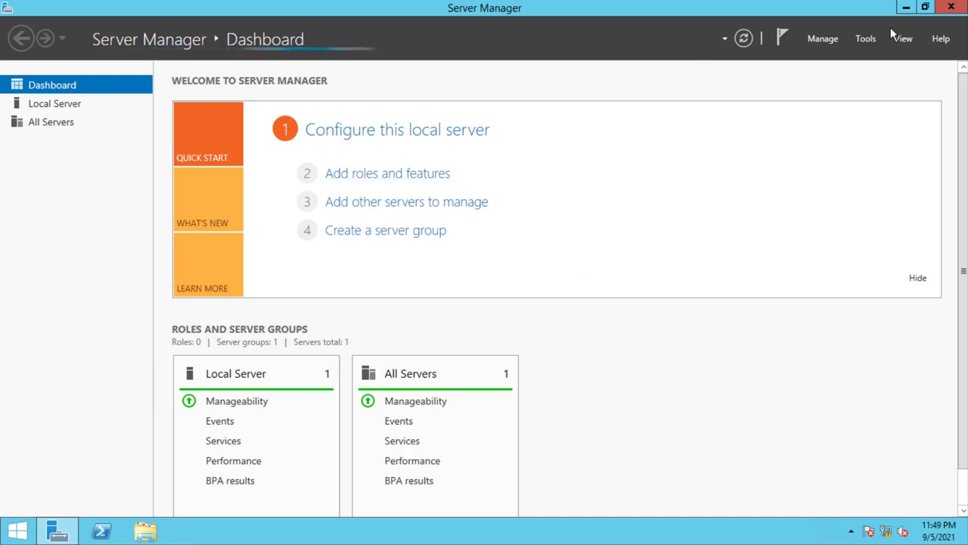
click(866, 39)
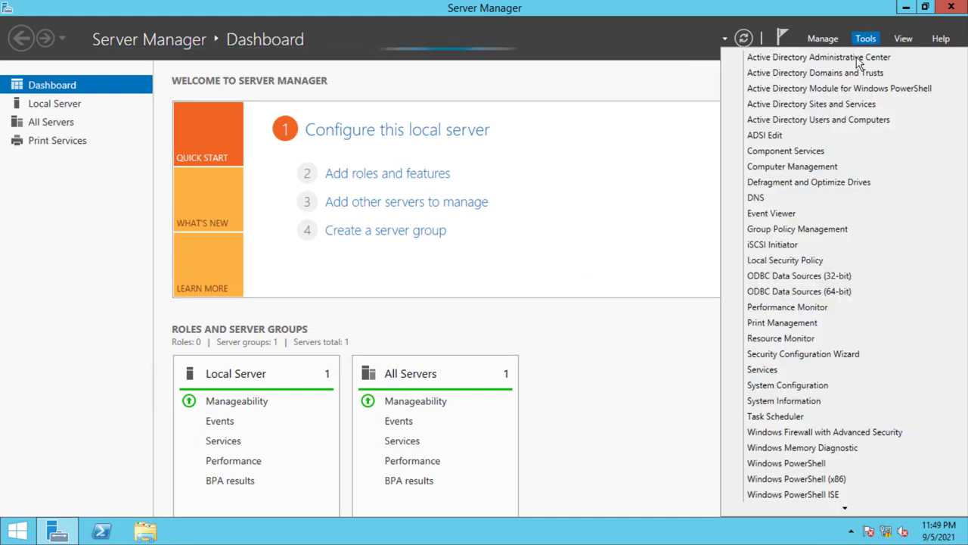
click(811, 236)
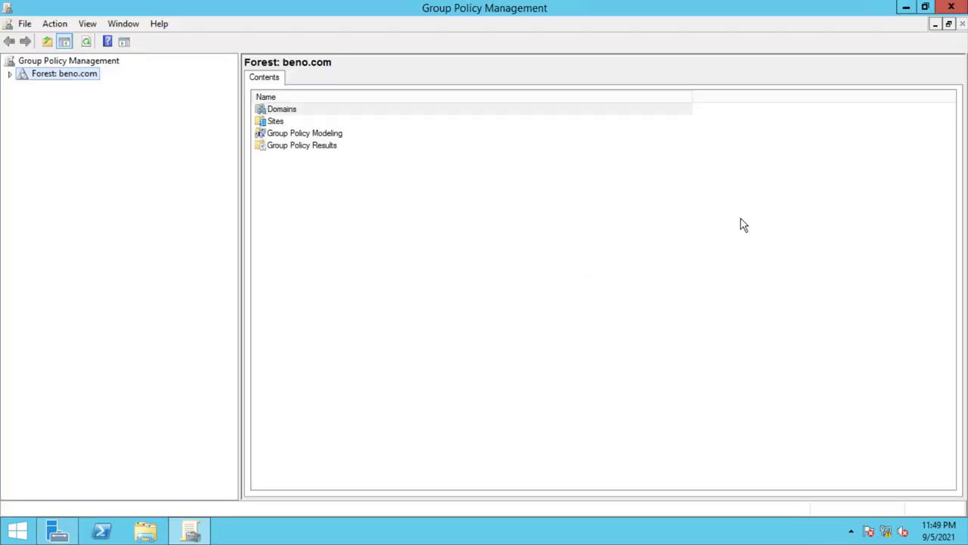
- Expand the forest, Domains, beno.com, IT, usersr and Group Policy Objects nodes
click(10, 74)
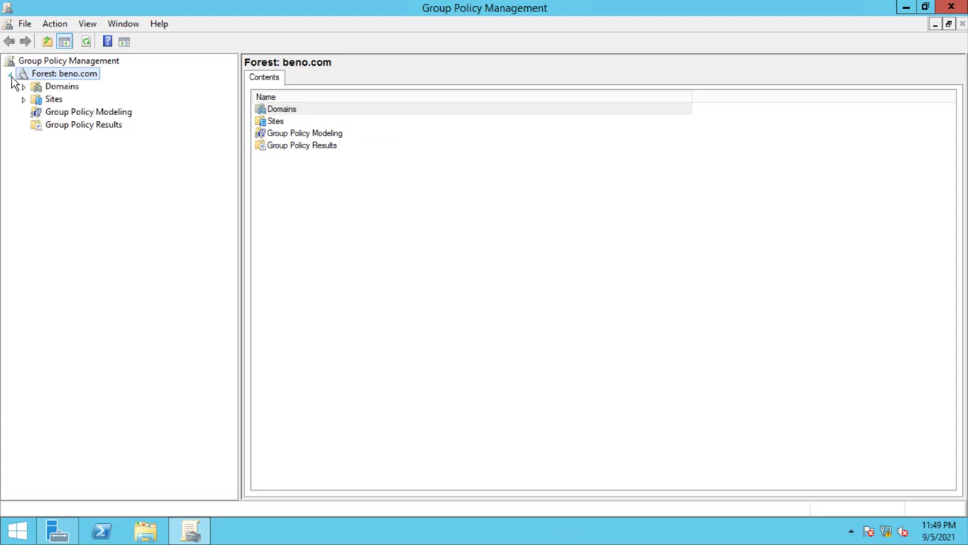
click(24, 86)
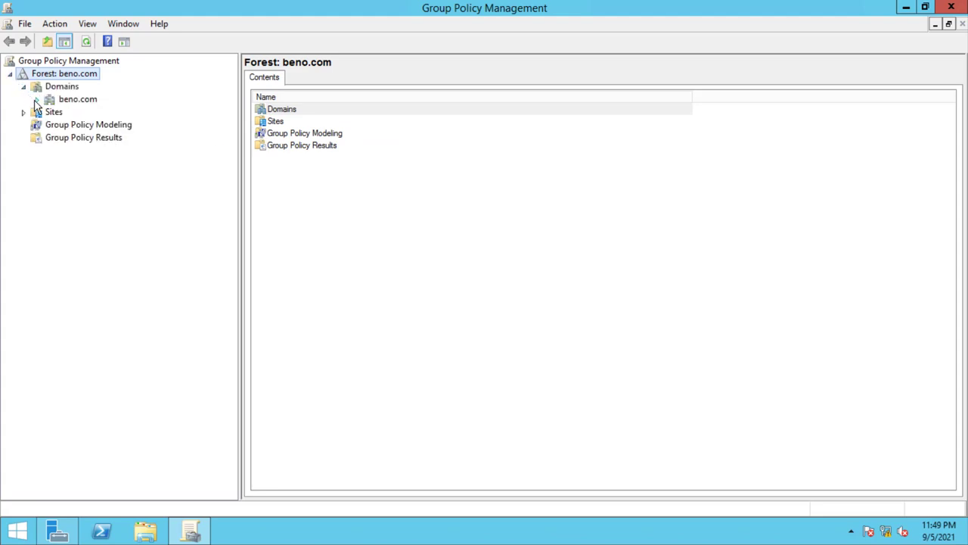
click(37, 99)
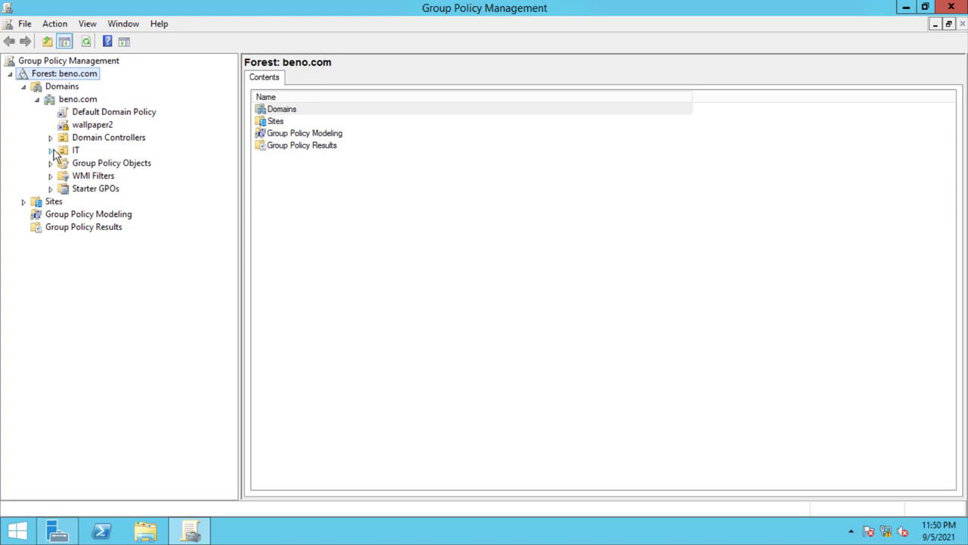
click(51, 151)
click(65, 176)
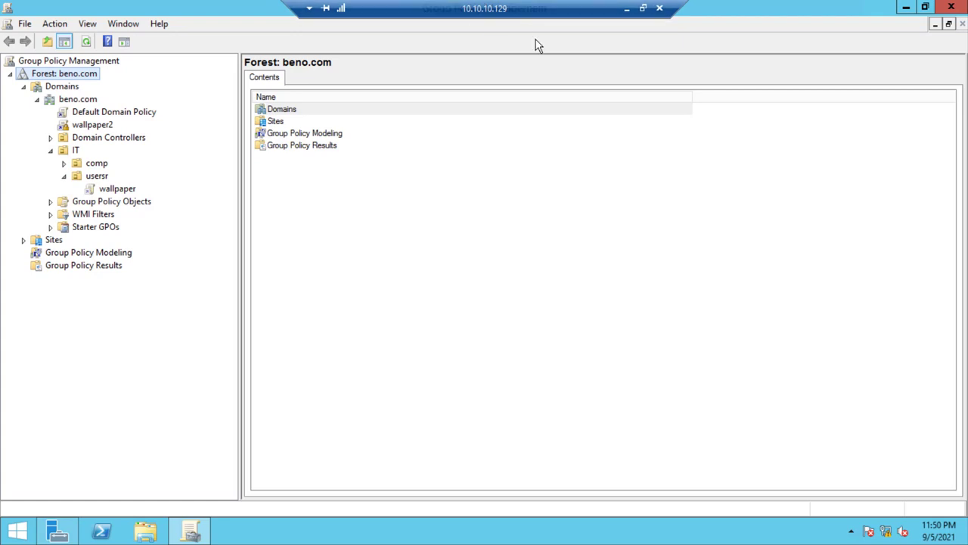
click(51, 201)
- Open the Default Domain Policy for editing in Group Policy Management Editor
click(130, 230)
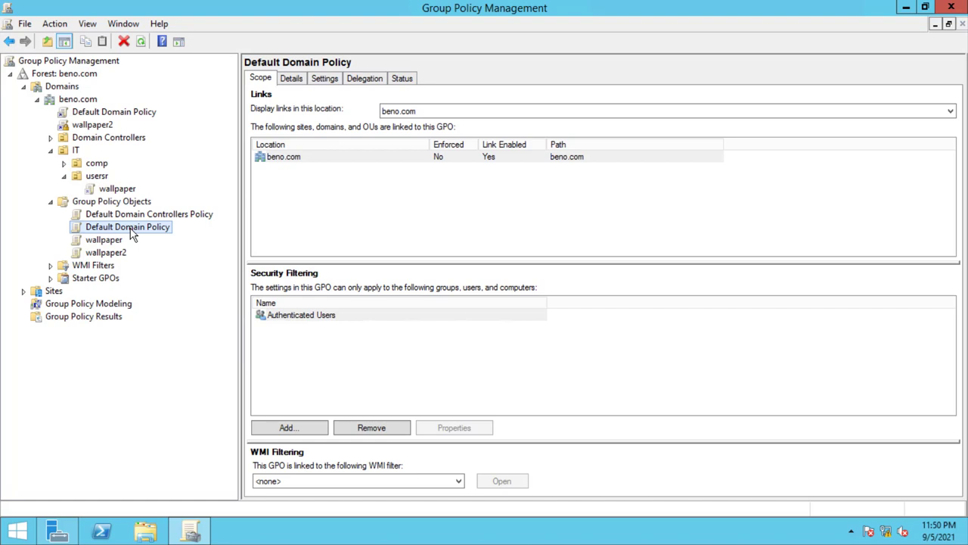
drag(130, 233, 129, 220)
key(Escape)
click(111, 217)
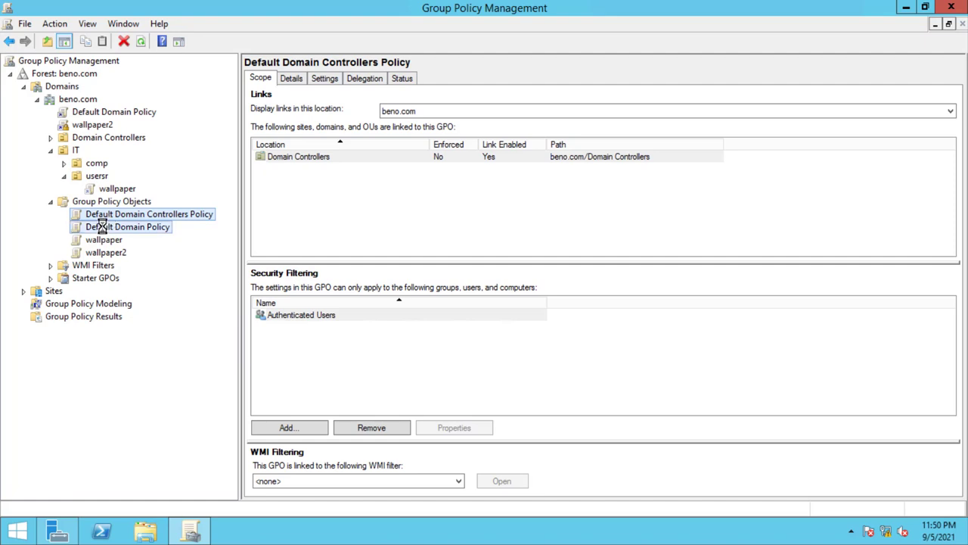
right_click(104, 228)
click(119, 236)
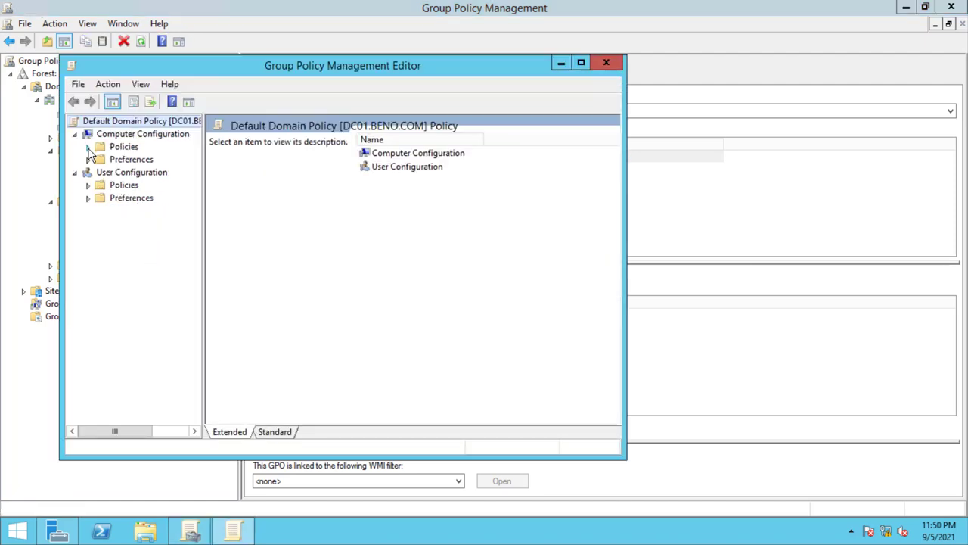
- In the maximized editor, show Computer Configuration's Account Policies > Password Policy settings
click(88, 147)
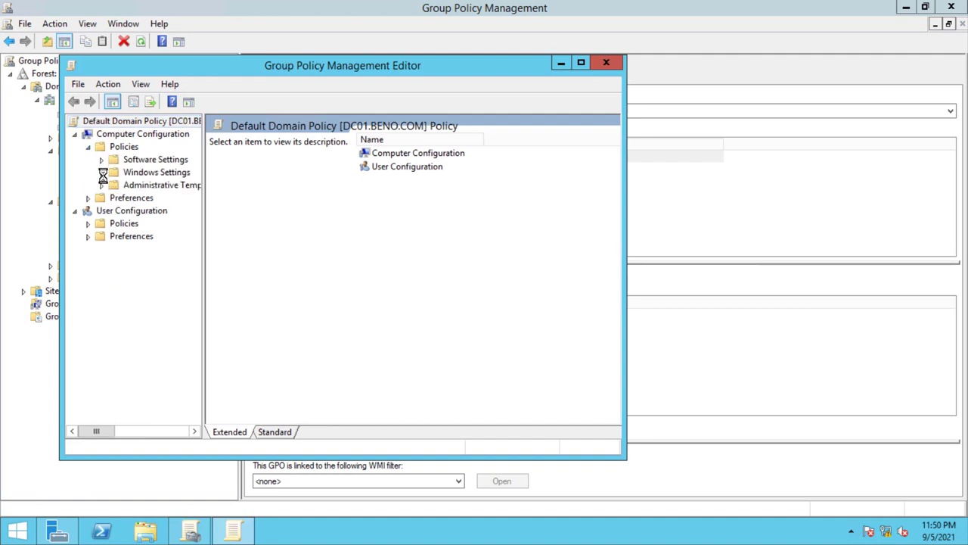
click(102, 172)
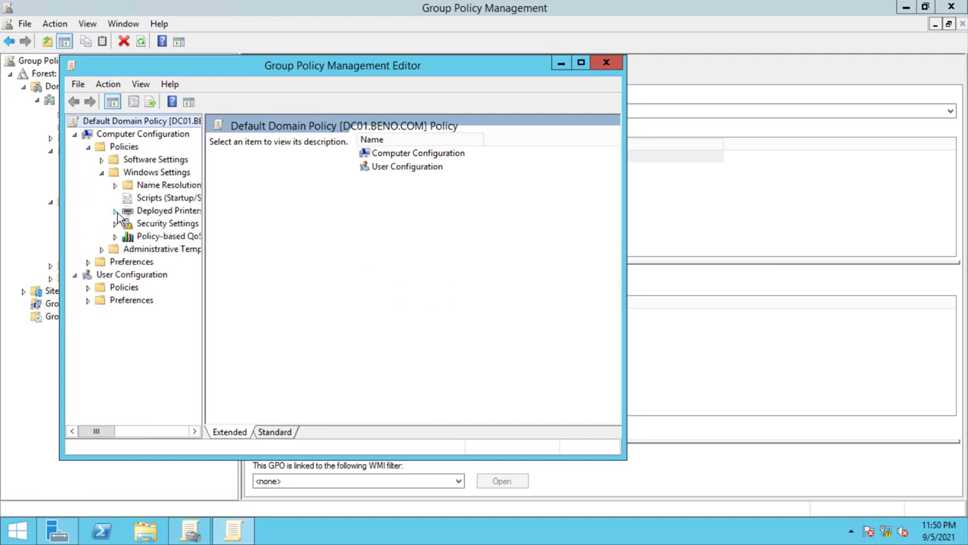
click(581, 63)
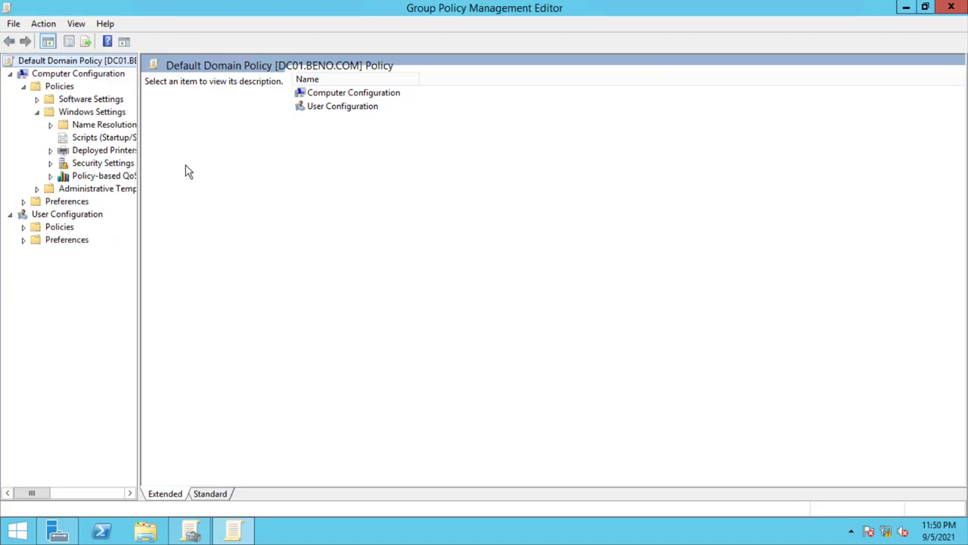
drag(139, 164, 206, 166)
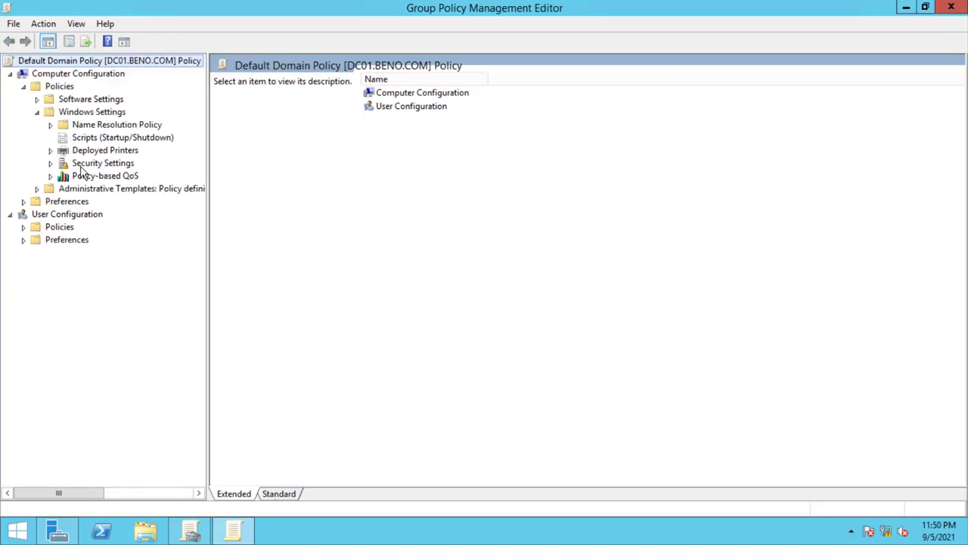
click(51, 164)
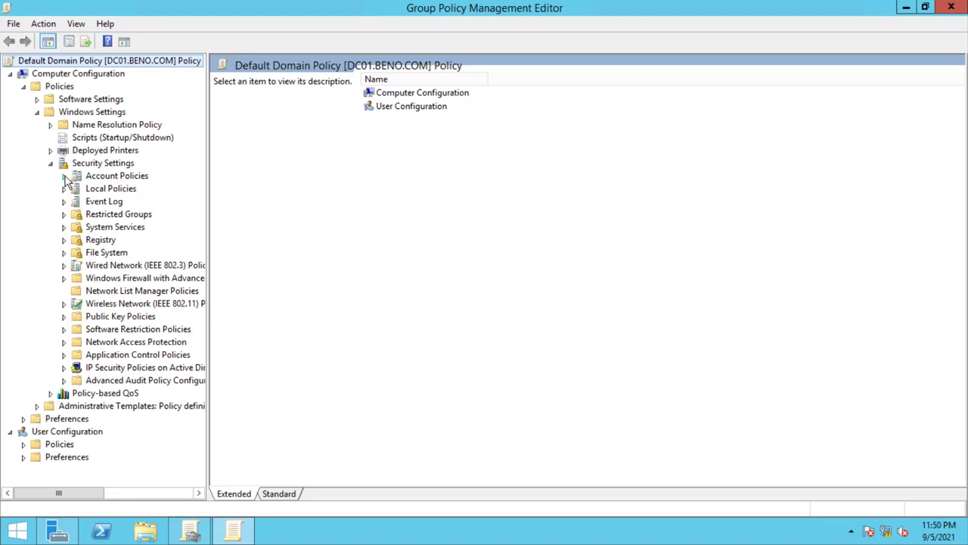
click(64, 177)
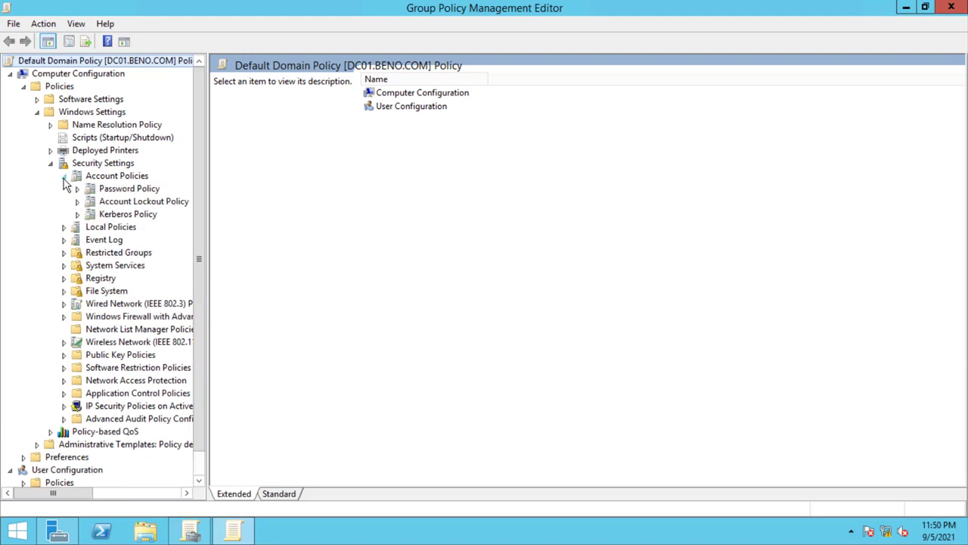
click(110, 191)
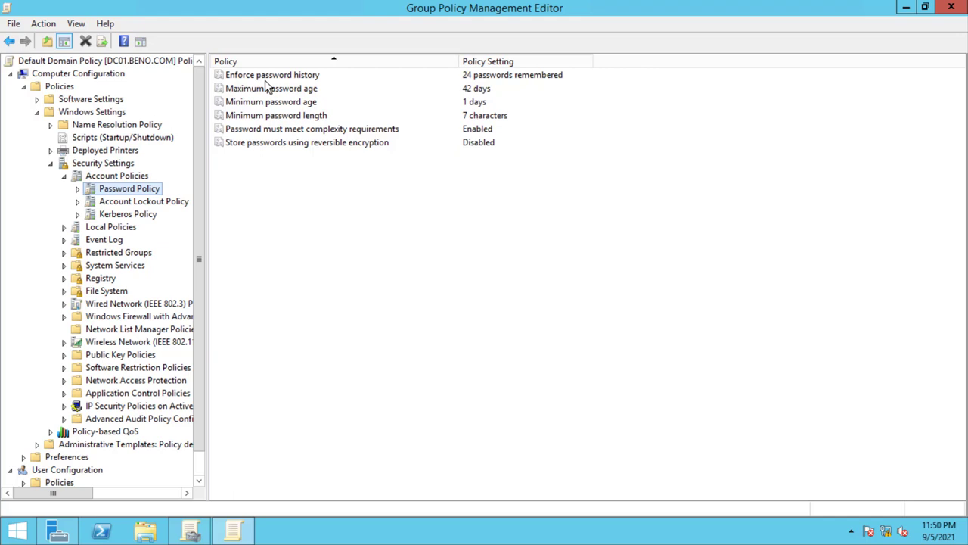
double_click(265, 81)
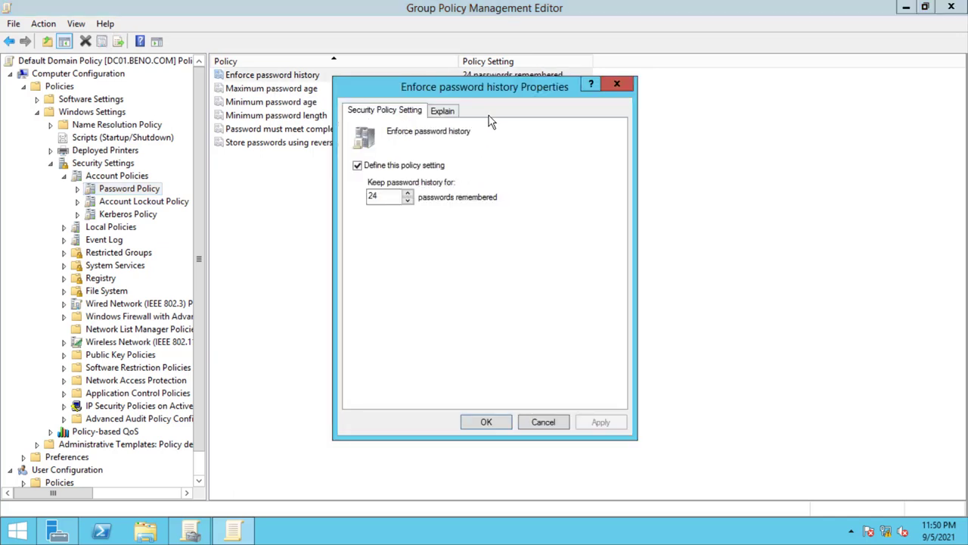
double_click(377, 196)
drag(493, 85, 517, 88)
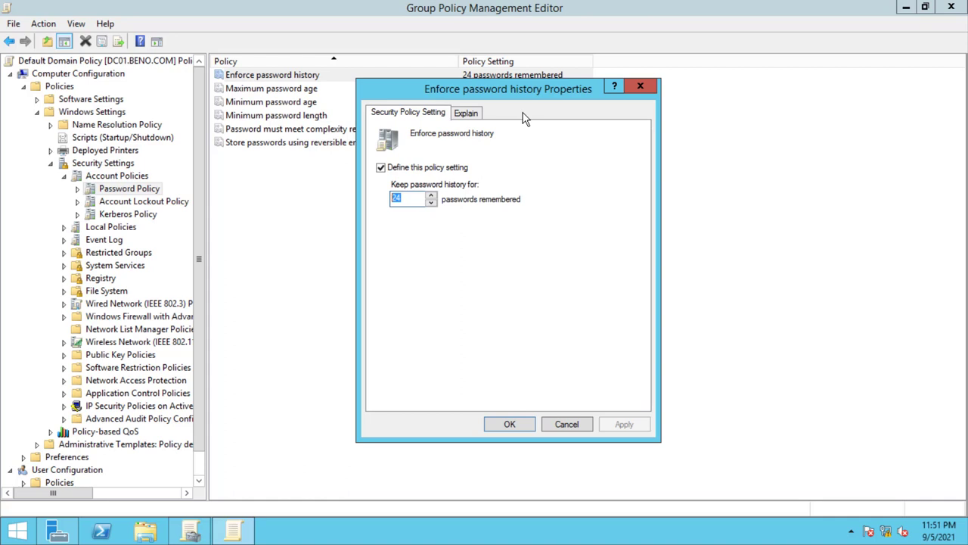
click(397, 198)
click(468, 115)
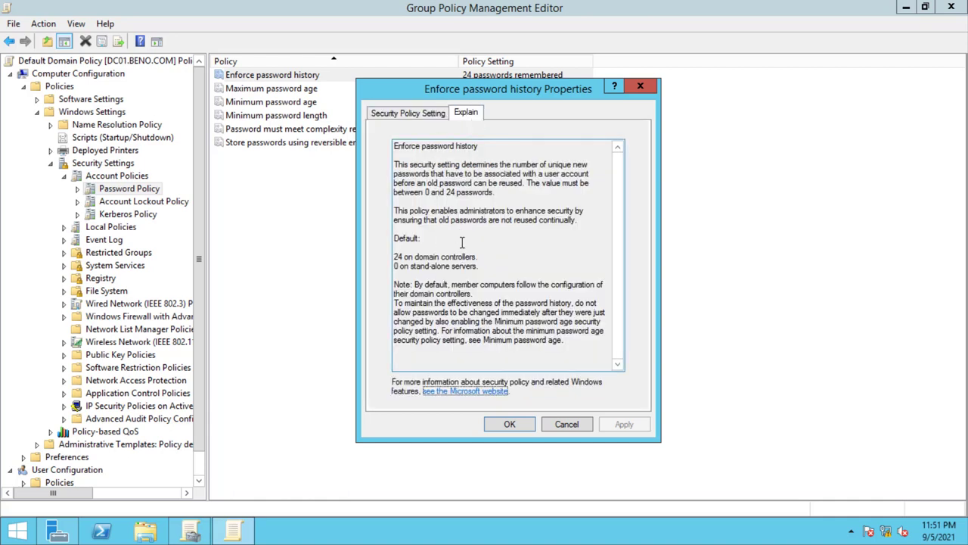
click(640, 86)
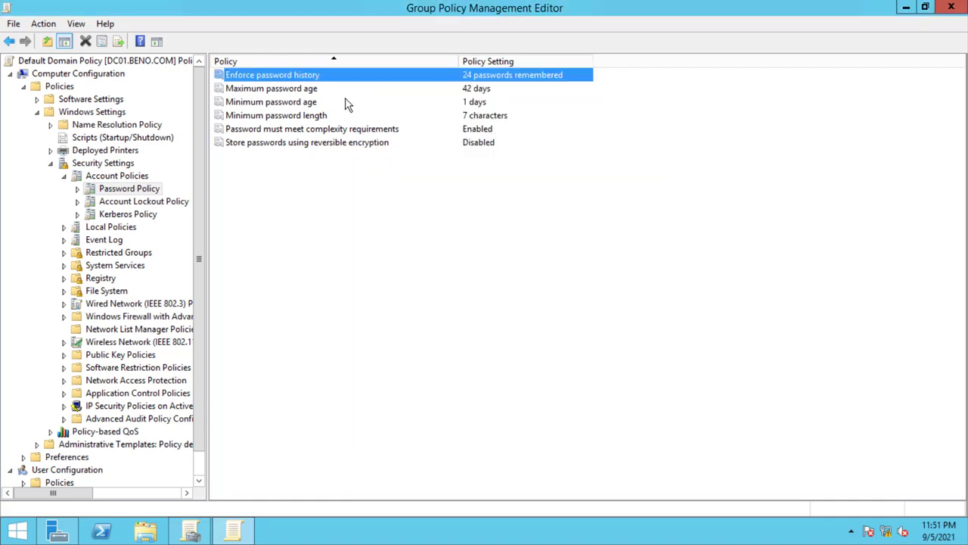
double_click(290, 90)
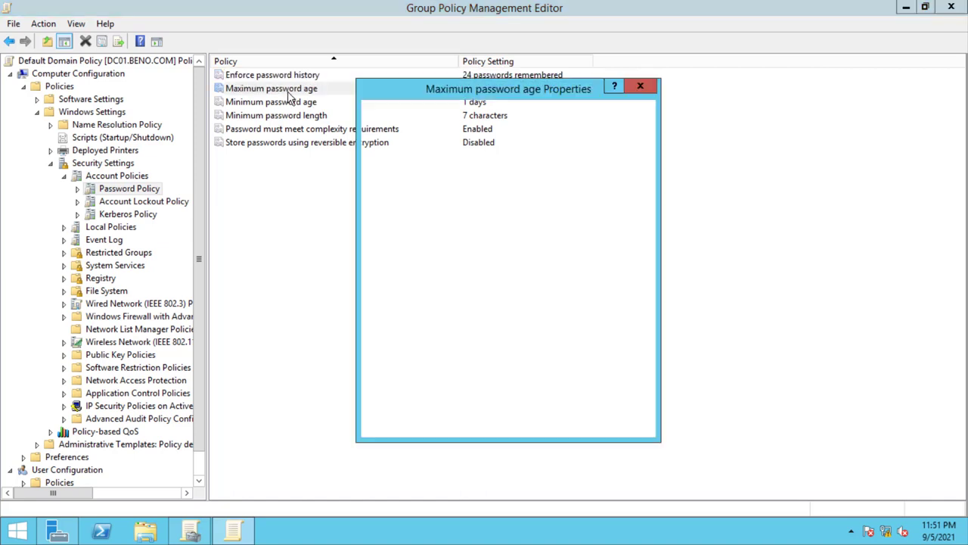
drag(505, 86, 725, 85)
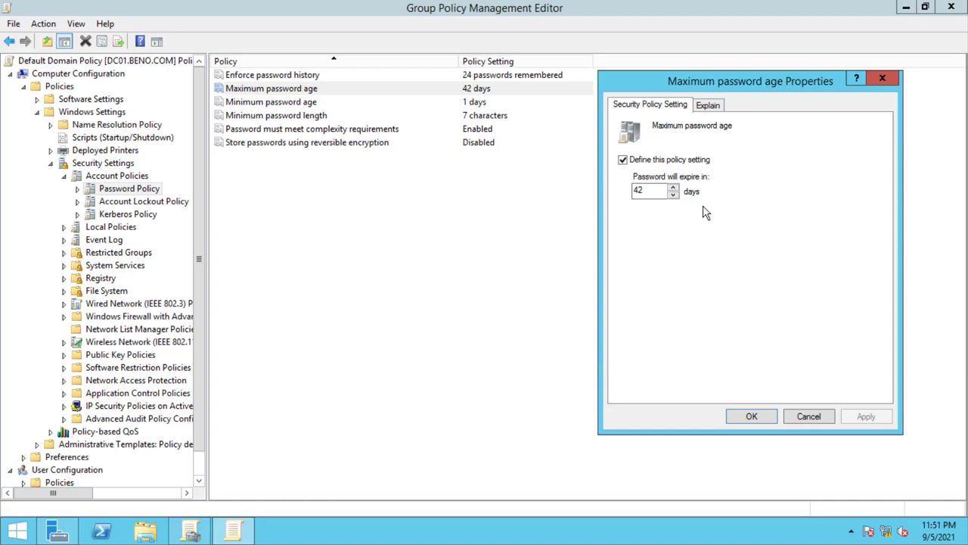
double_click(648, 191)
click(883, 78)
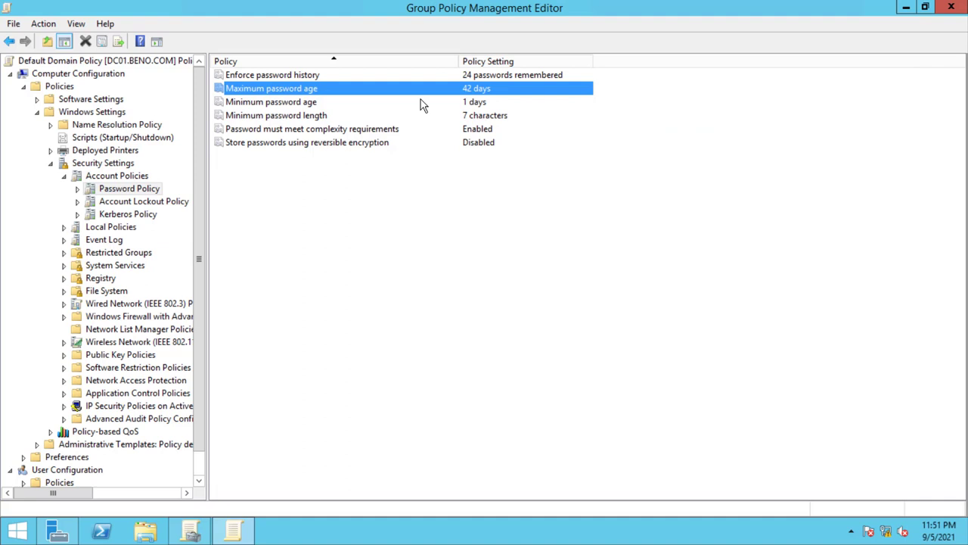
click(282, 116)
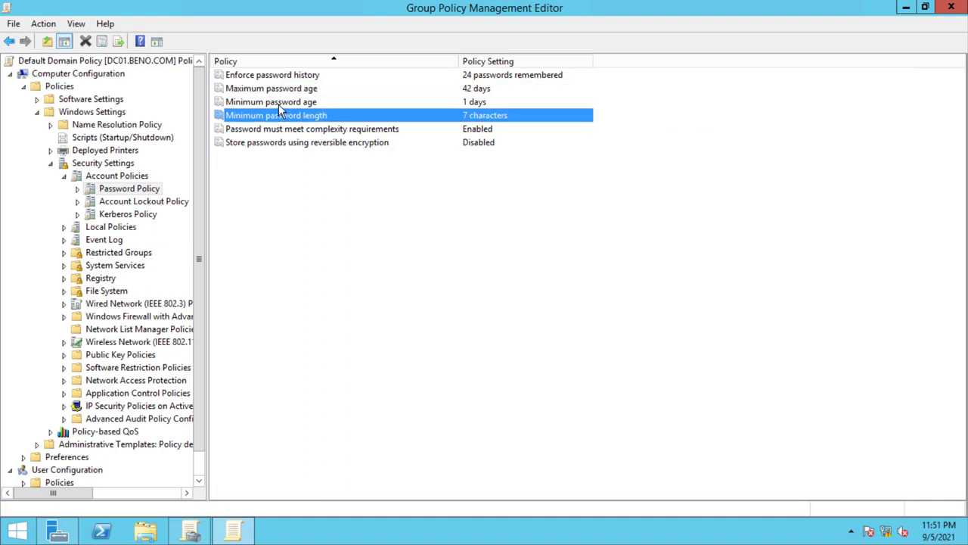
- Change Minimum password age to 0 days and apply, then set it to 1 day and confirm
double_click(278, 104)
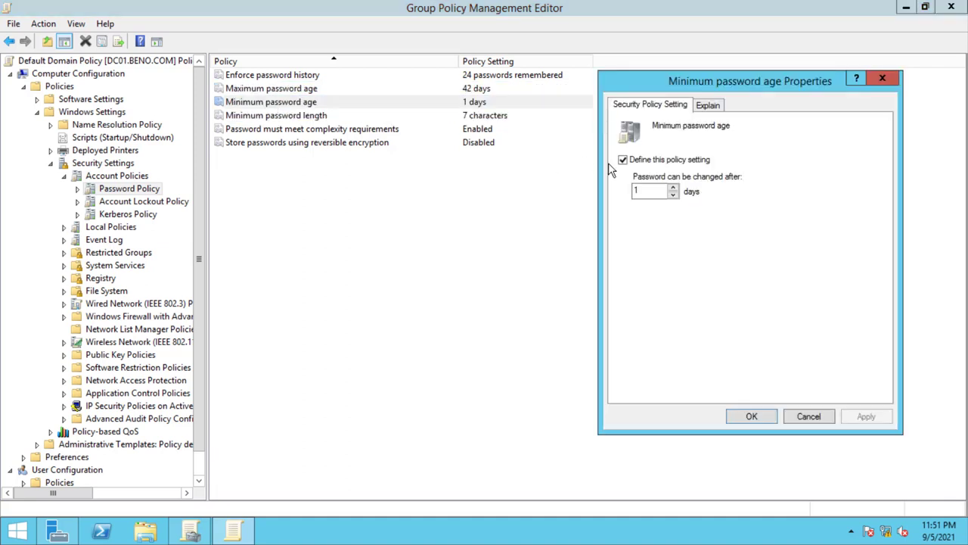
drag(636, 191, 630, 195)
click(651, 188)
key(BackSpace)
text(0)
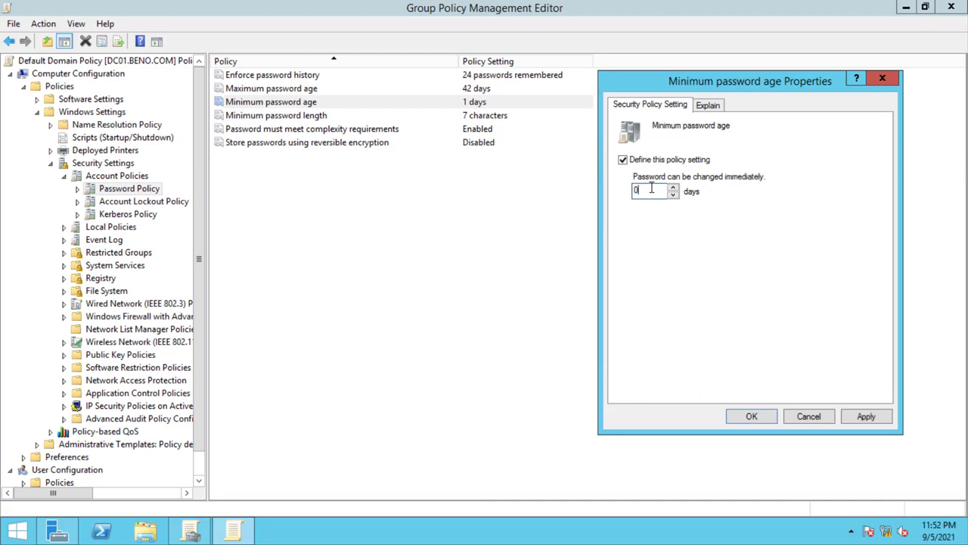
click(866, 417)
double_click(637, 193)
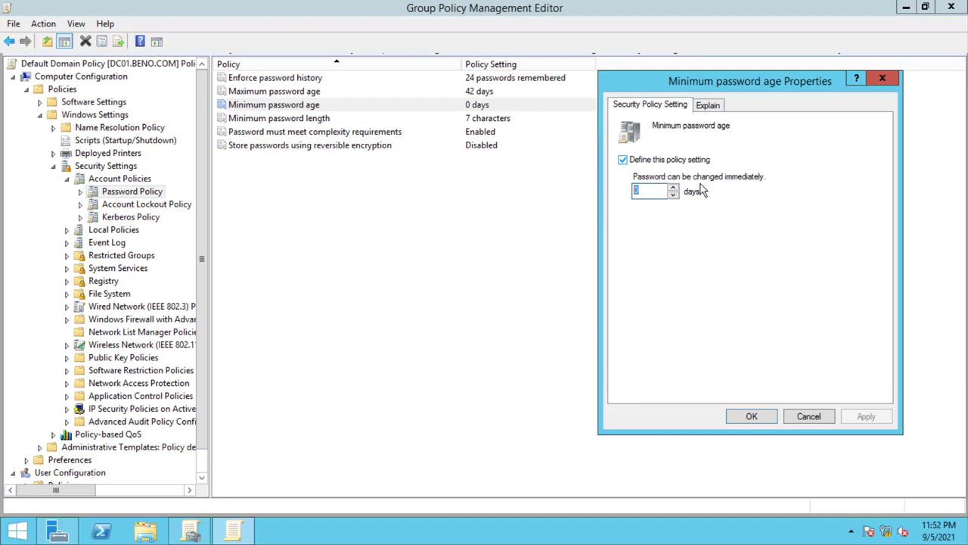
text(1)
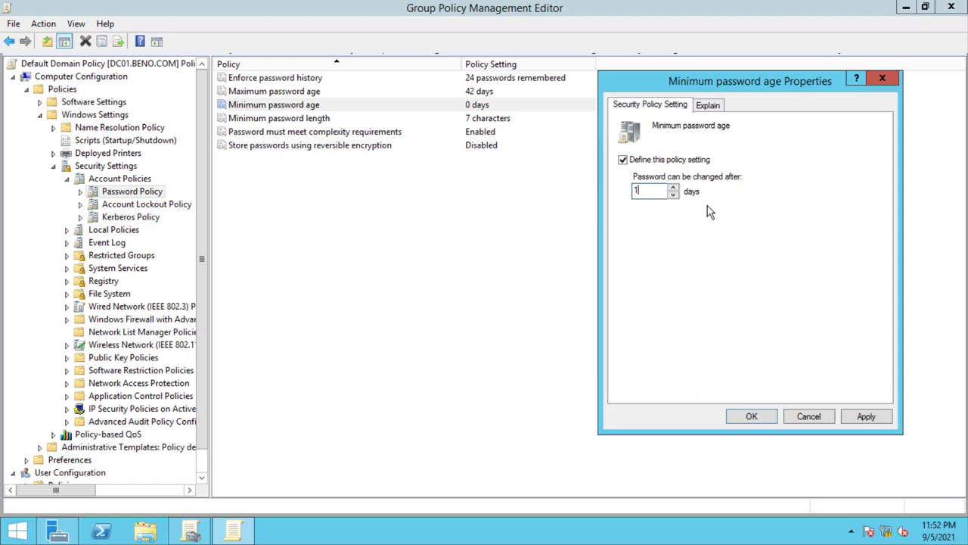
click(863, 420)
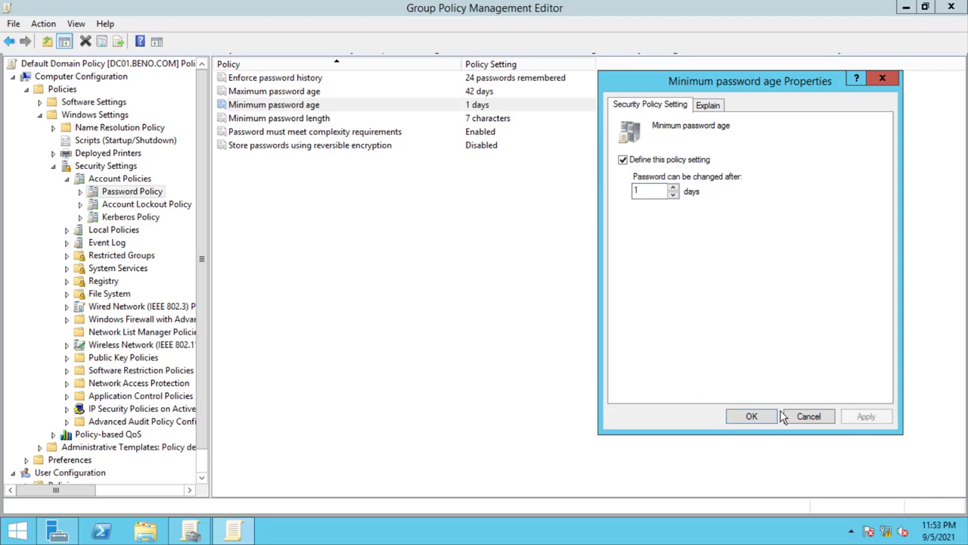
click(753, 415)
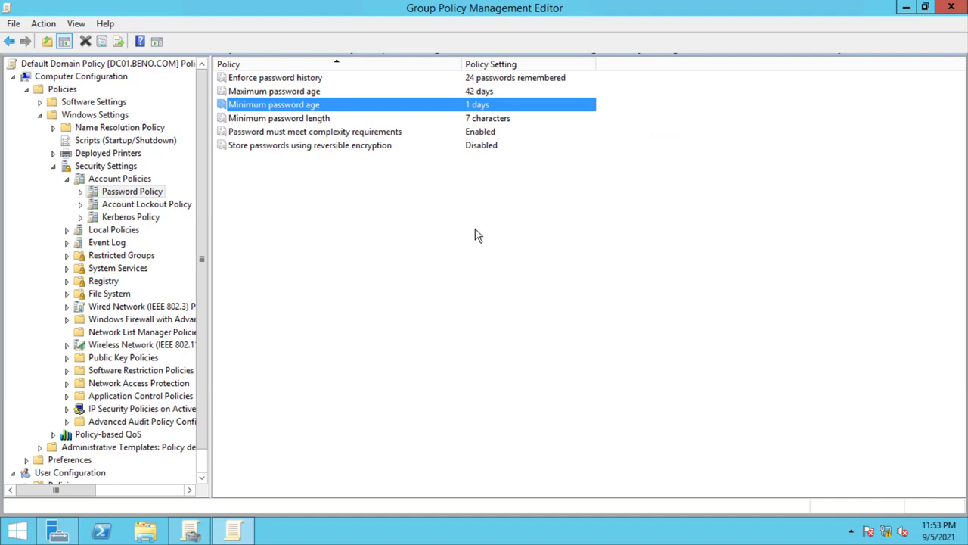
click(256, 121)
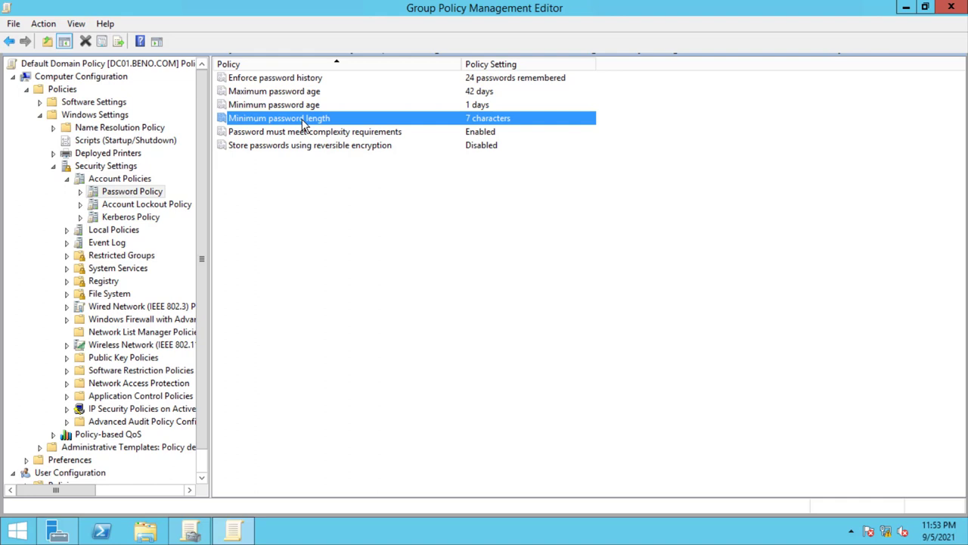
double_click(351, 122)
click(647, 192)
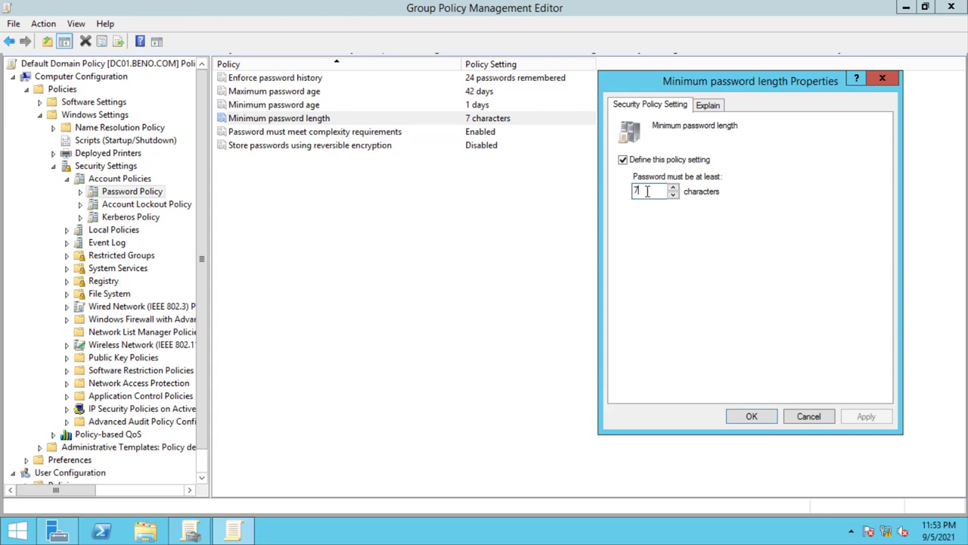
click(868, 79)
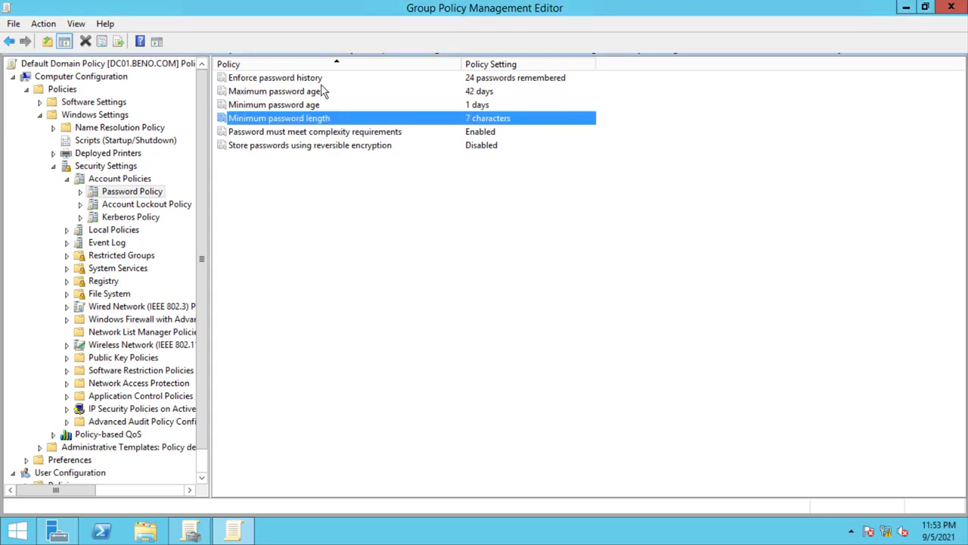
click(288, 133)
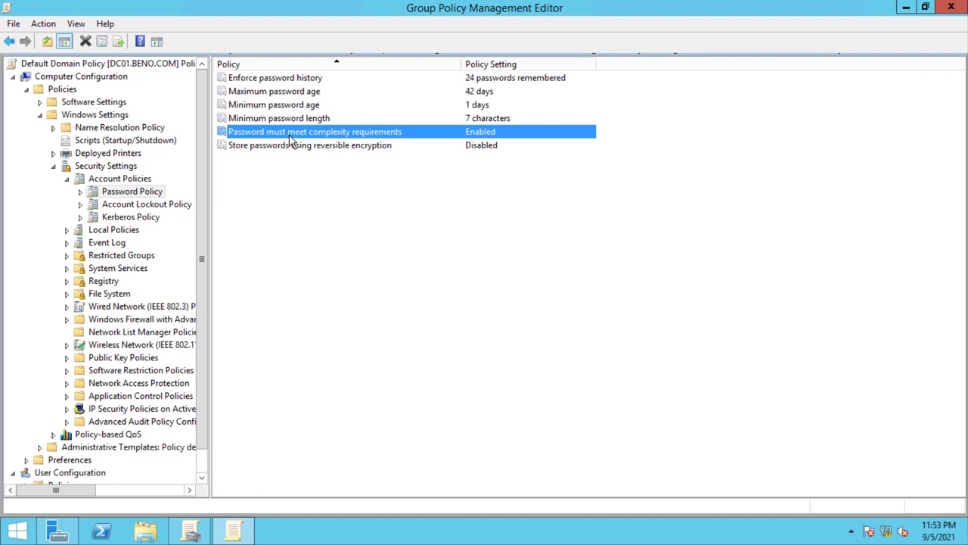
double_click(291, 133)
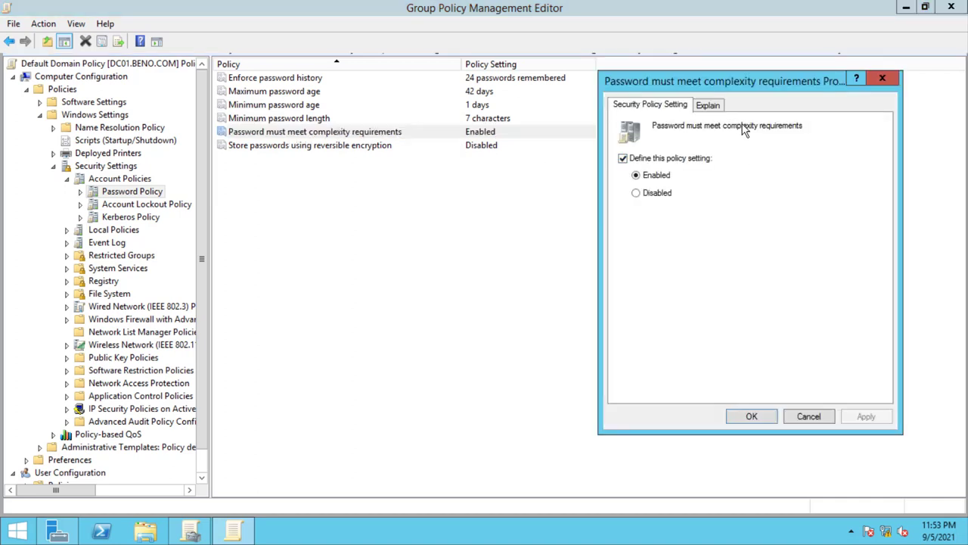
click(709, 103)
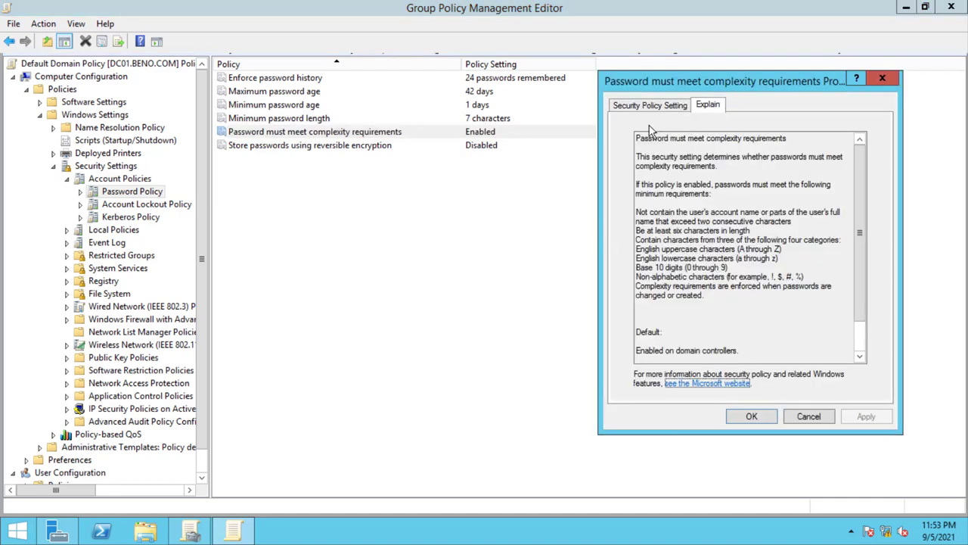
drag(679, 85, 564, 87)
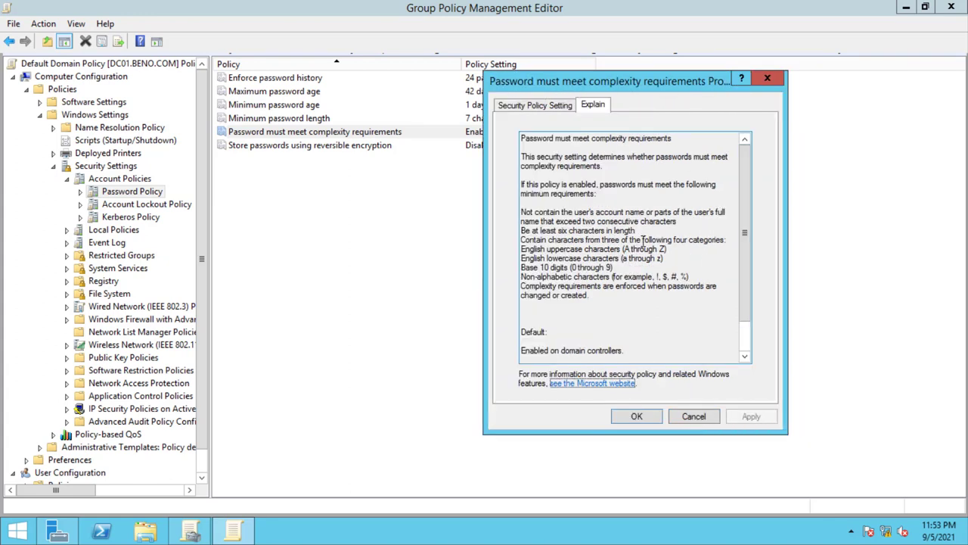
drag(527, 211, 626, 239)
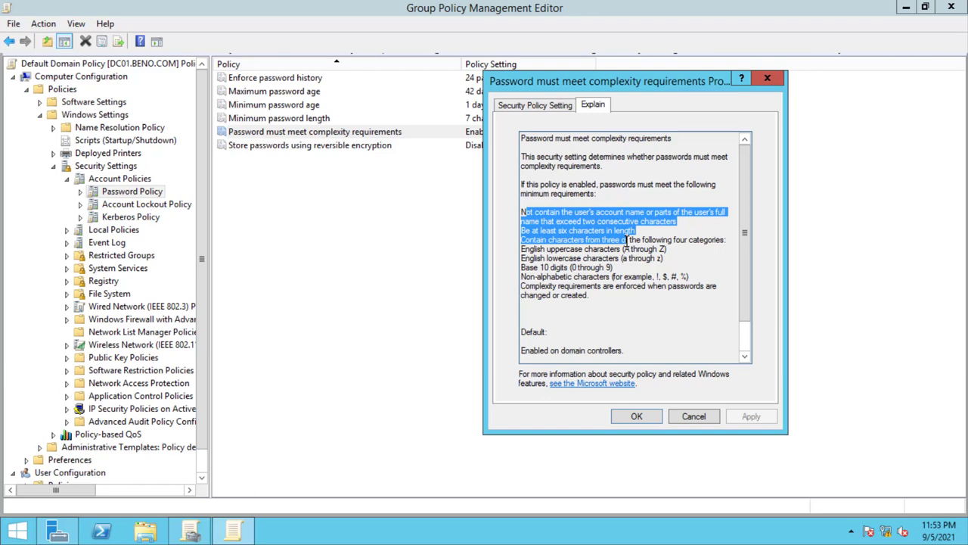
click(533, 294)
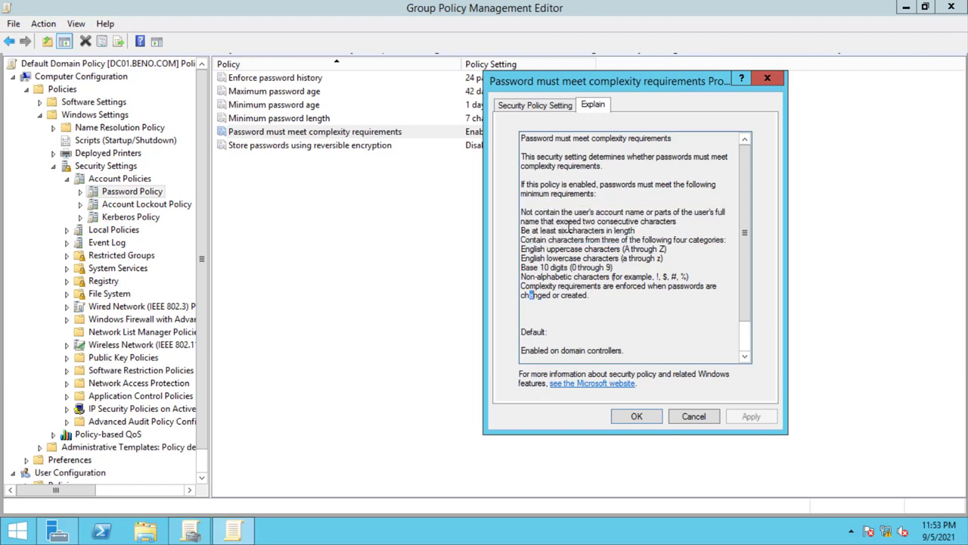
drag(539, 231, 633, 231)
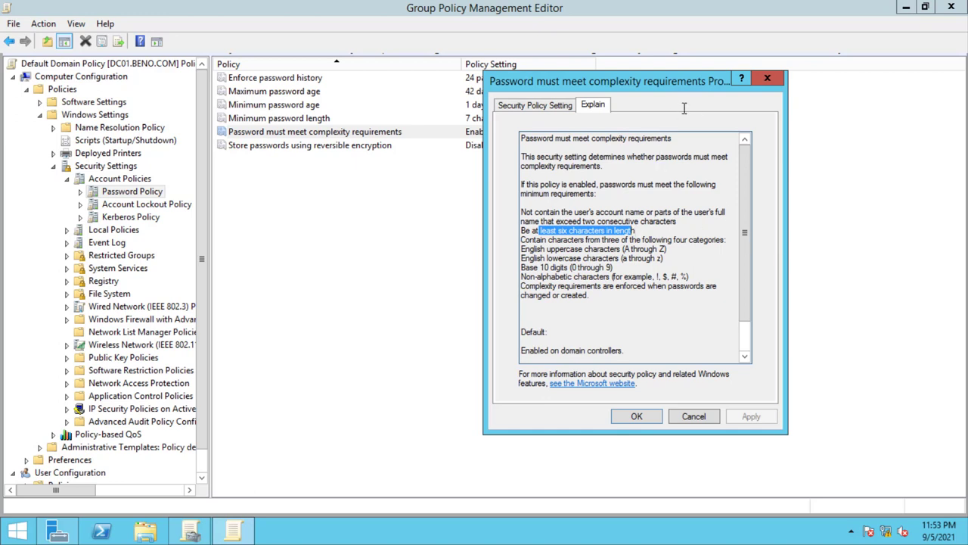
click(767, 79)
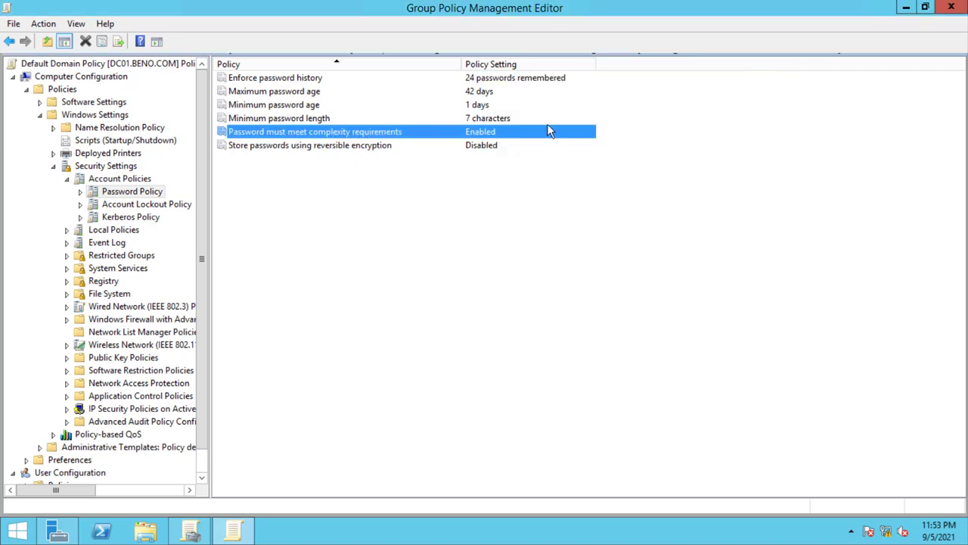
- Return to the Password Policy node and restore the Remote Desktop session to a window
click(305, 149)
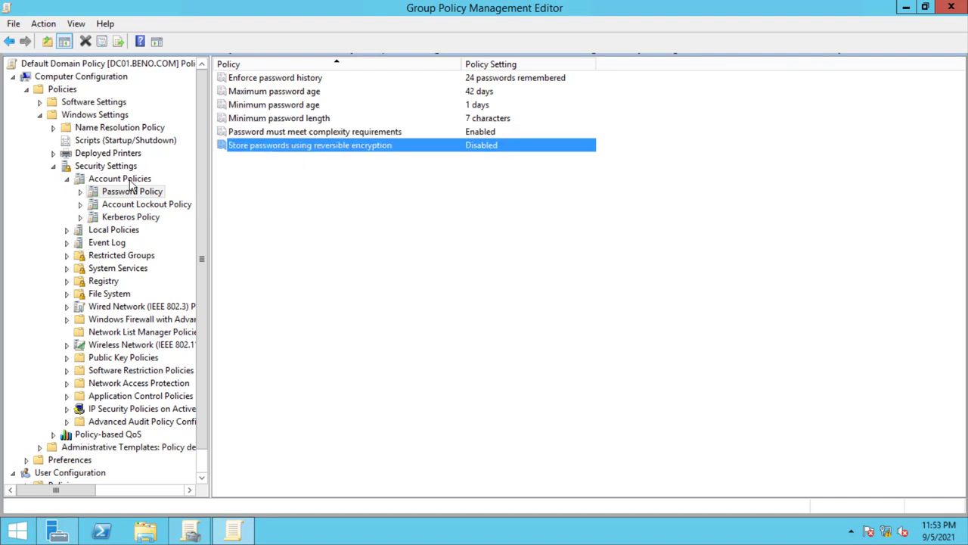
click(111, 194)
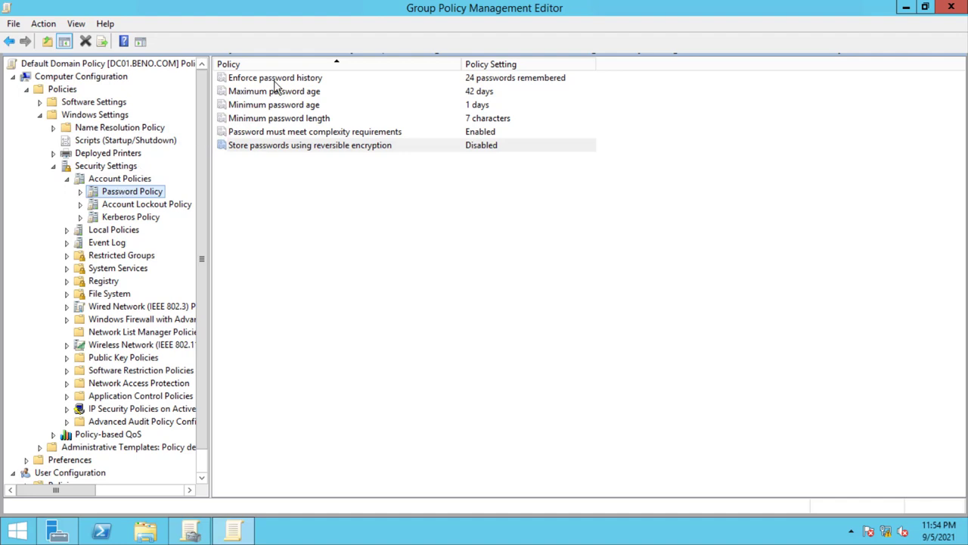
mouse_move(621, 25)
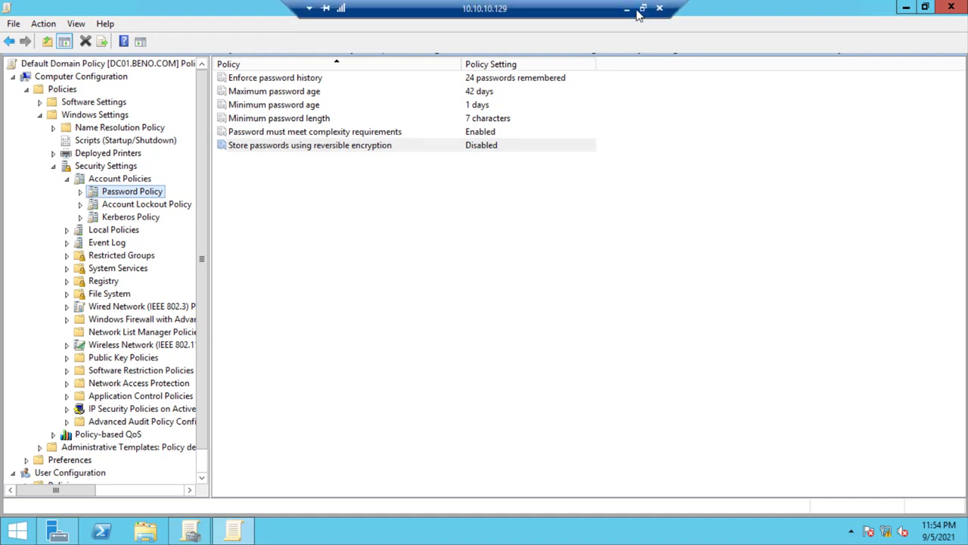
click(643, 7)
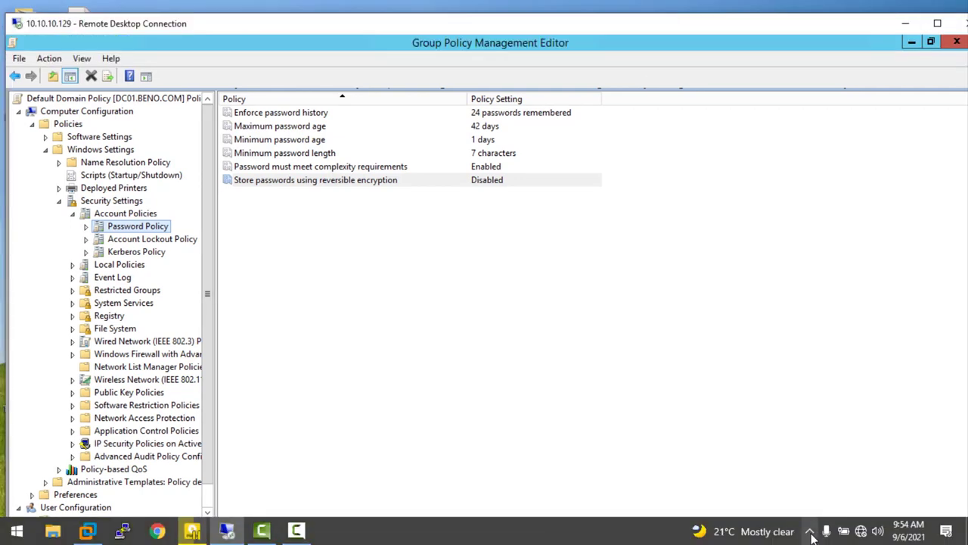
- Pause the screen recording from the hidden taskbar icons
click(784, 533)
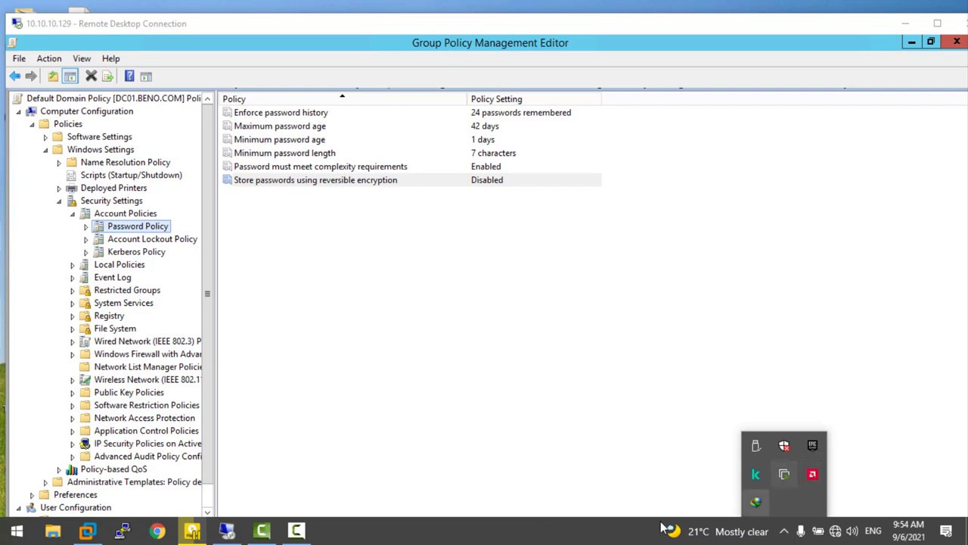
click(298, 531)
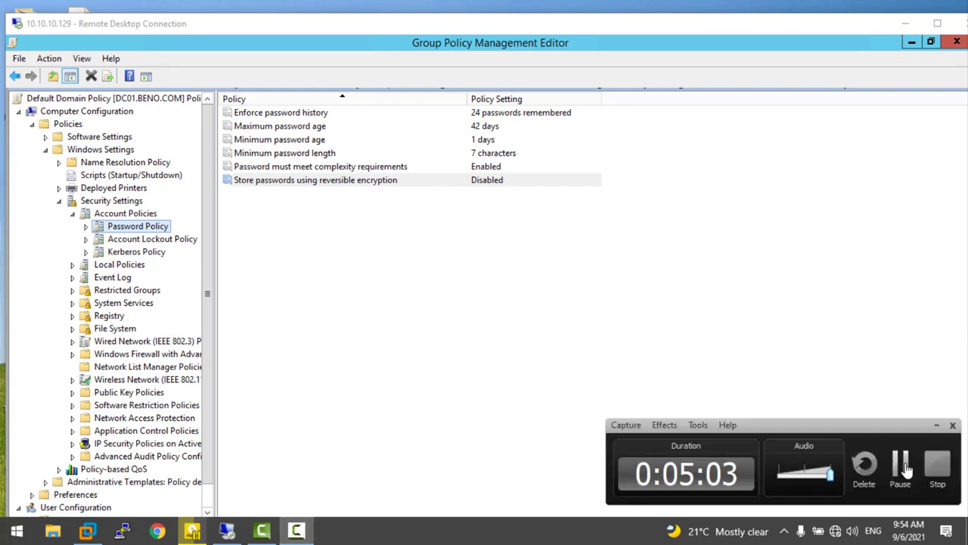
click(905, 468)
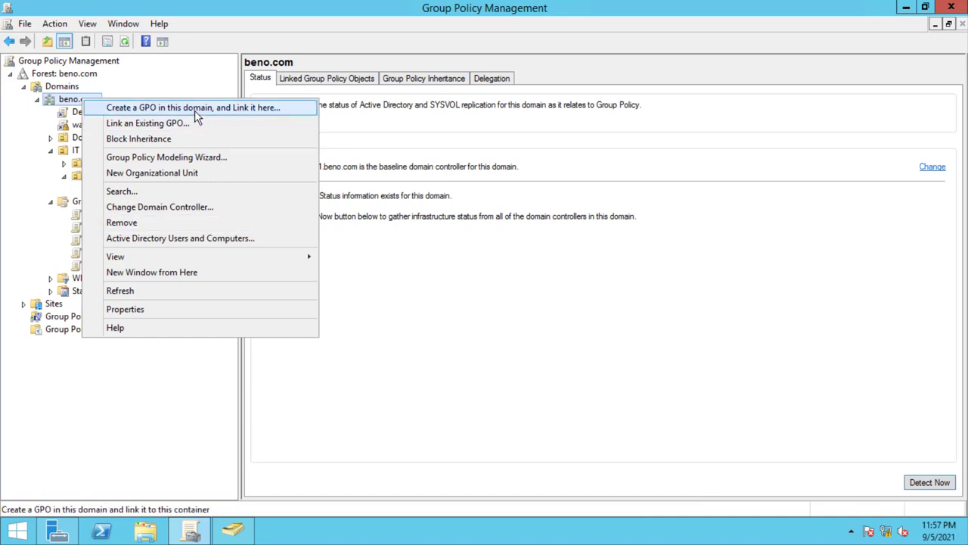
- Create a GPO named pawssord linked to beno.com and open it in the editor
click(196, 113)
text(paw)
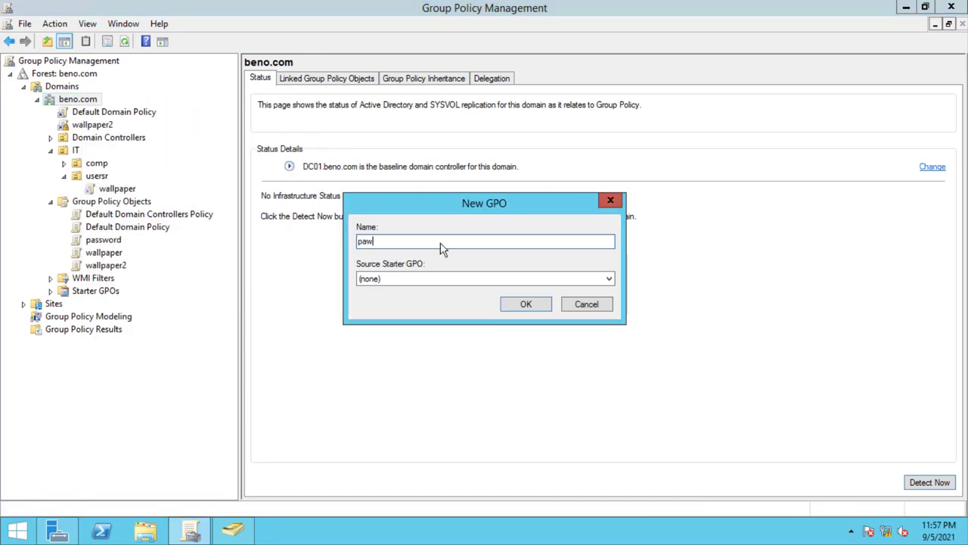
text(ssord)
key(Return)
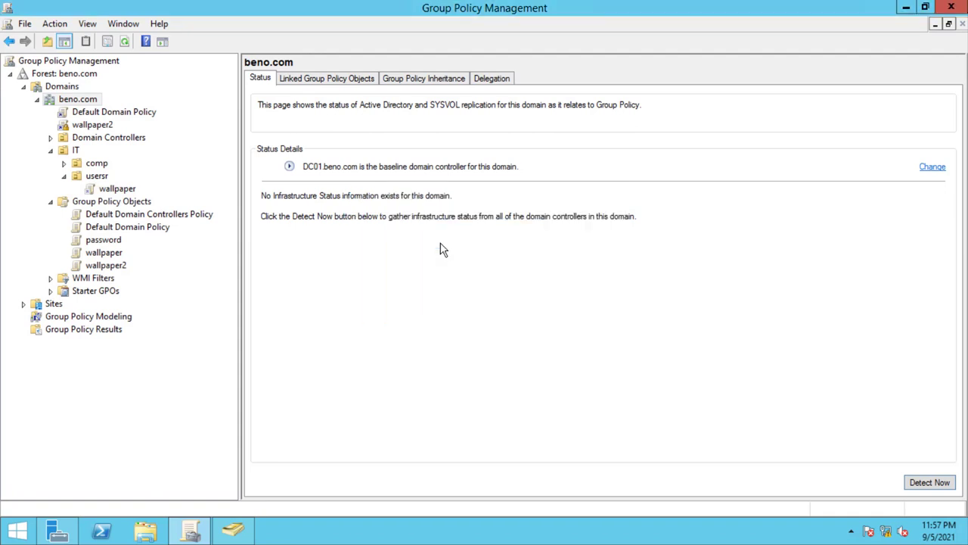
click(89, 125)
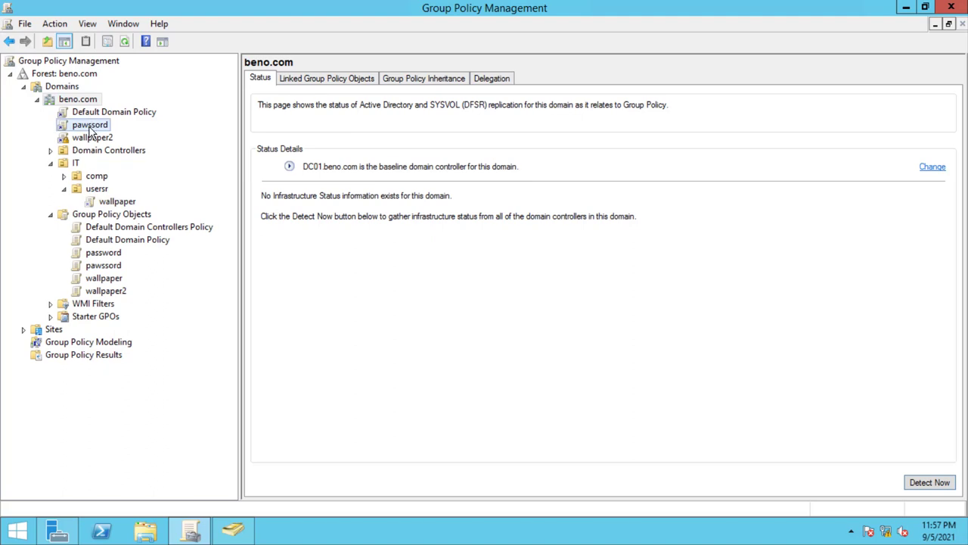
right_click(89, 128)
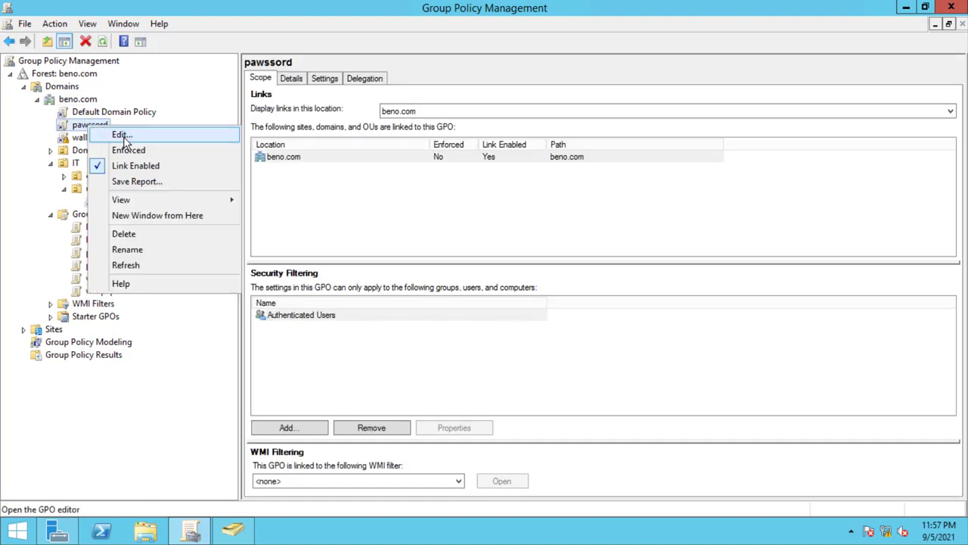
click(123, 136)
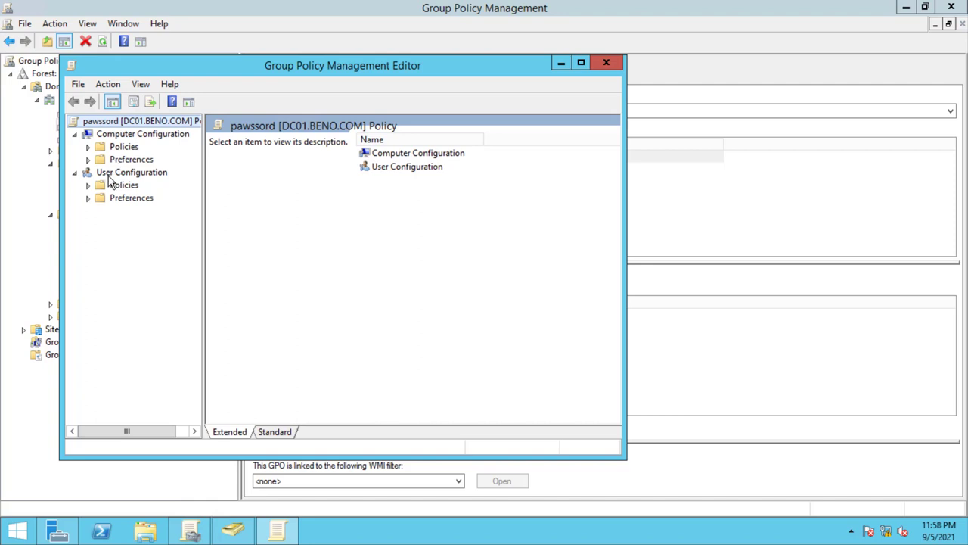
- Expand pawssord's computer Security Settings > Account Policies and list the six Password Policy settings
click(89, 185)
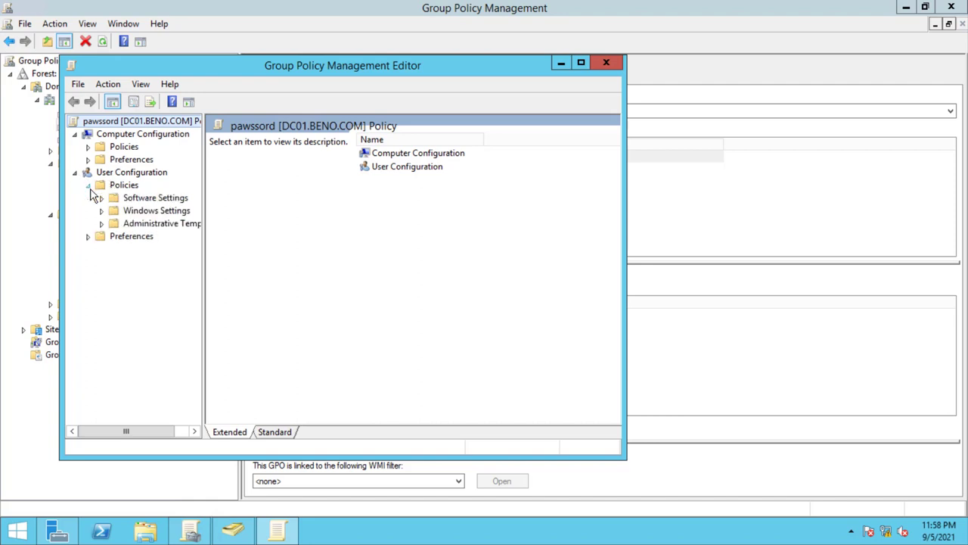
click(101, 211)
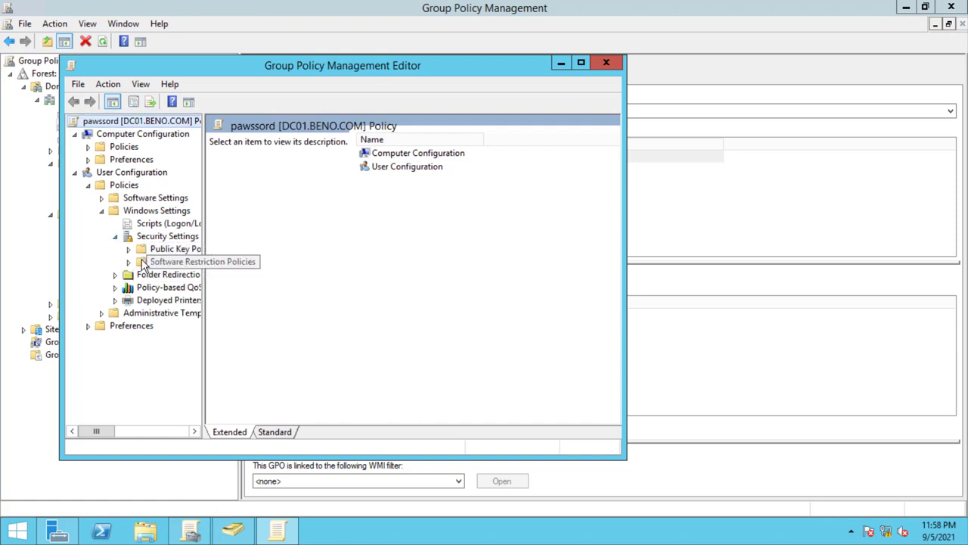
click(88, 147)
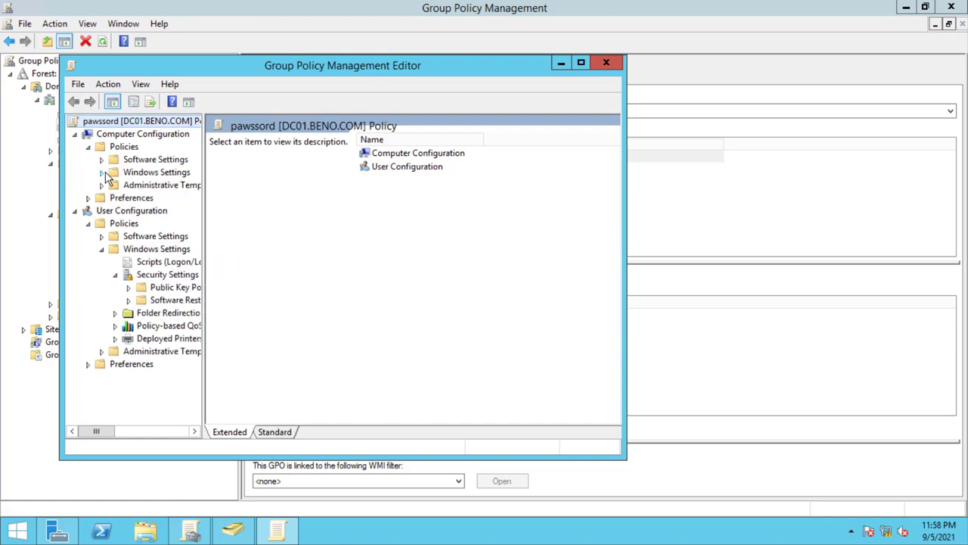
click(75, 212)
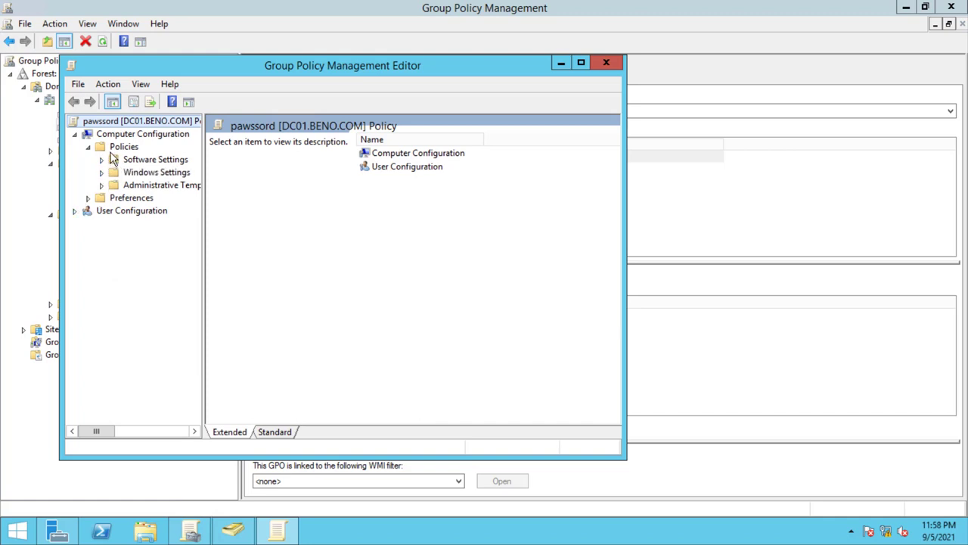
click(102, 172)
drag(203, 206, 289, 200)
click(144, 212)
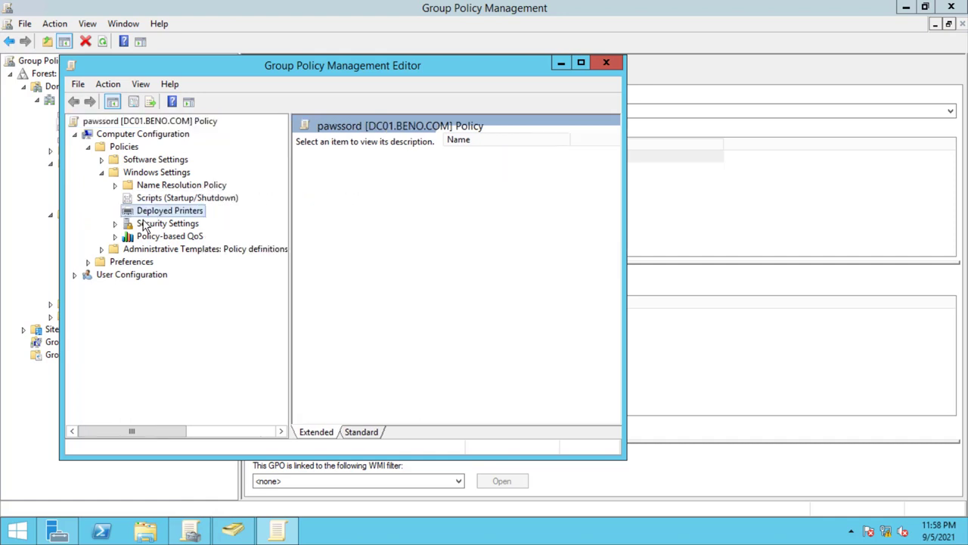
click(133, 224)
click(116, 225)
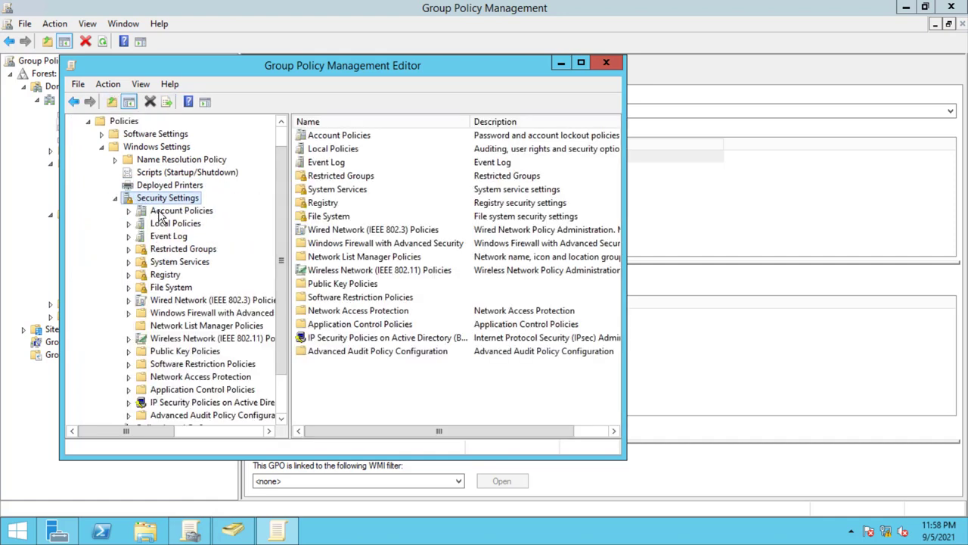
click(159, 213)
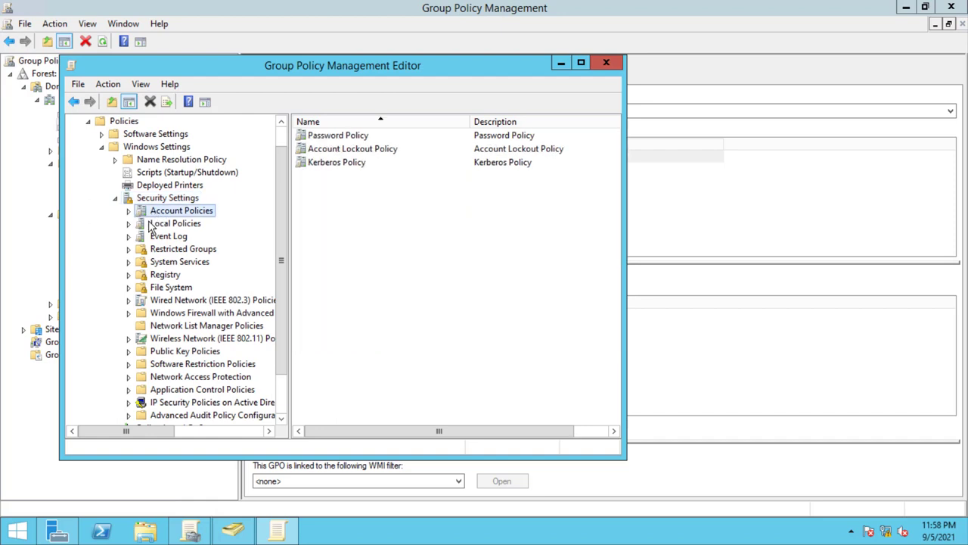
click(128, 211)
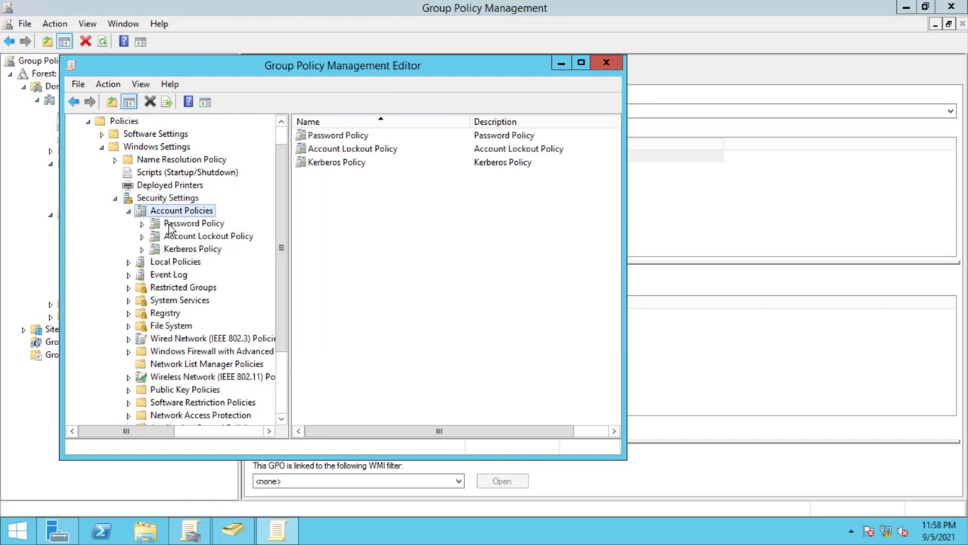
click(169, 227)
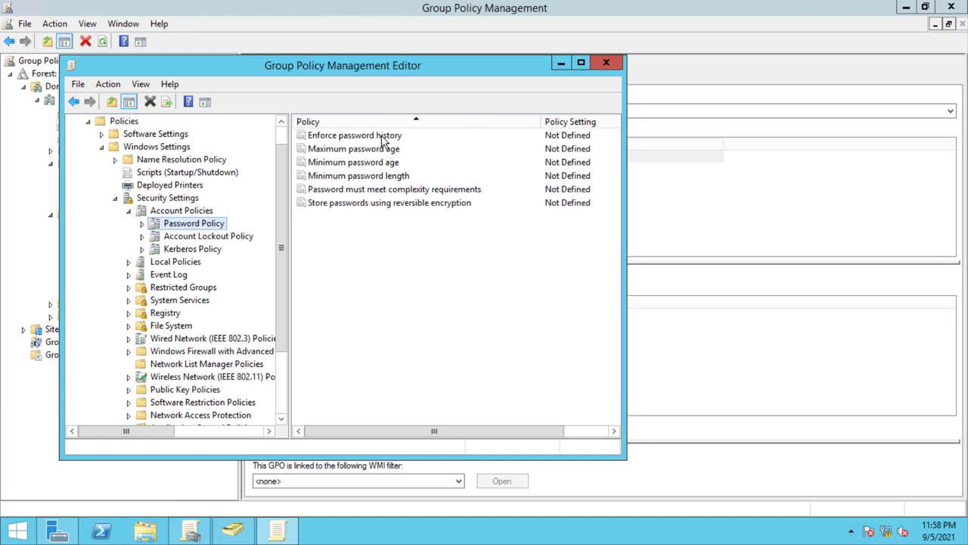
- Define Enforce password history as 24 passwords remembered
double_click(382, 136)
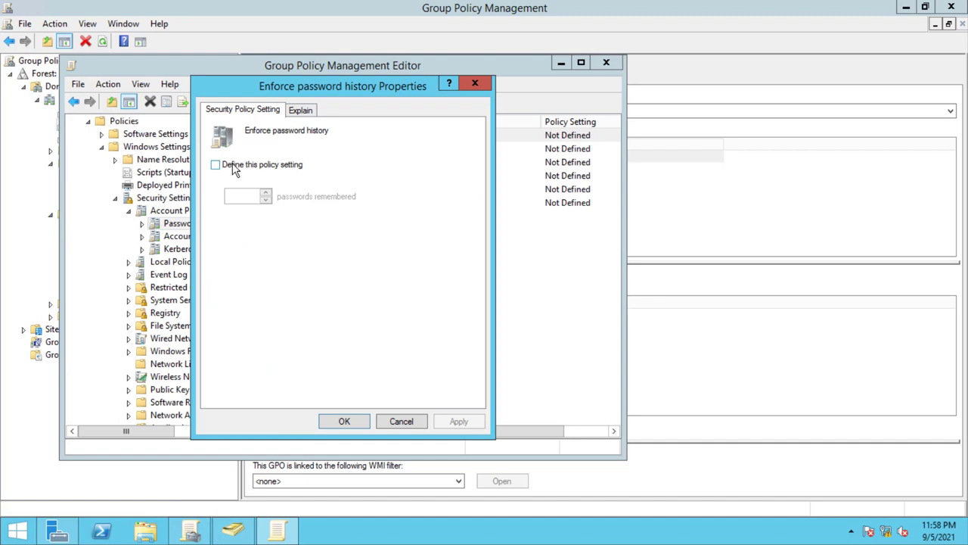
click(233, 167)
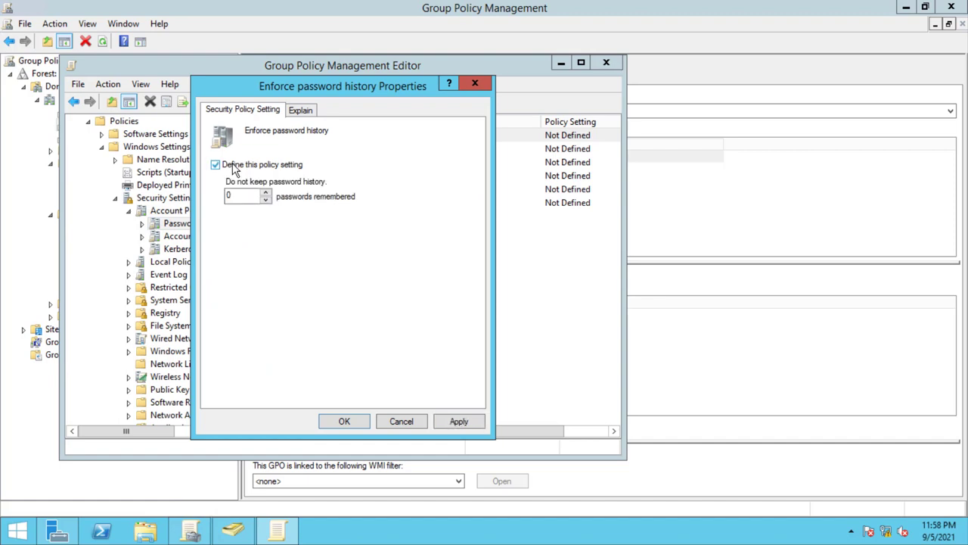
drag(238, 195, 211, 202)
text(24)
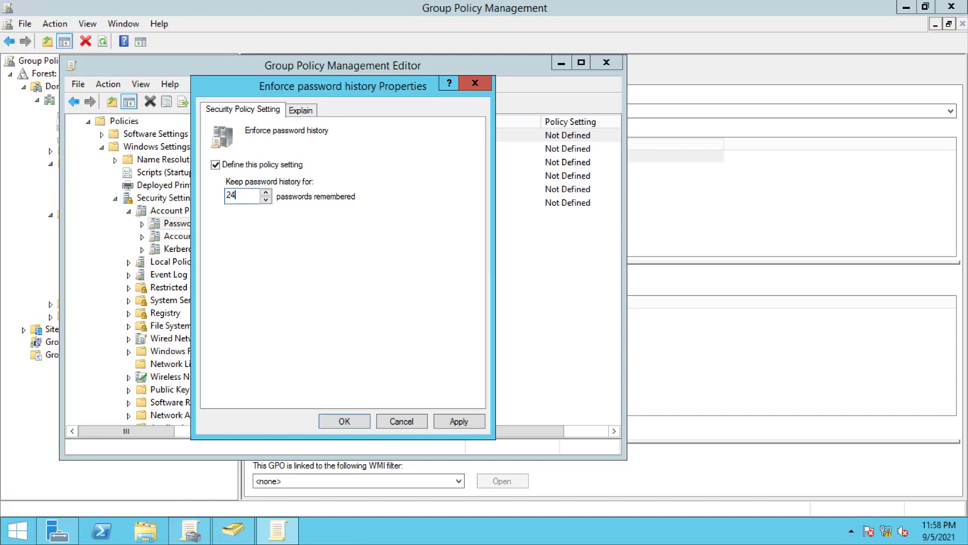
click(454, 421)
click(356, 421)
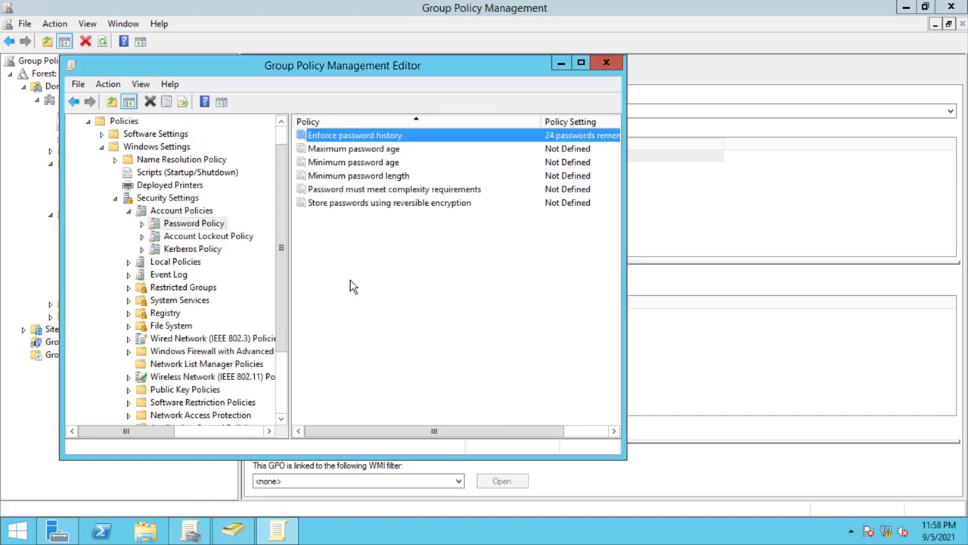
- Define a 30-day maximum password age, accepting the suggested 29-day minimum age
double_click(364, 151)
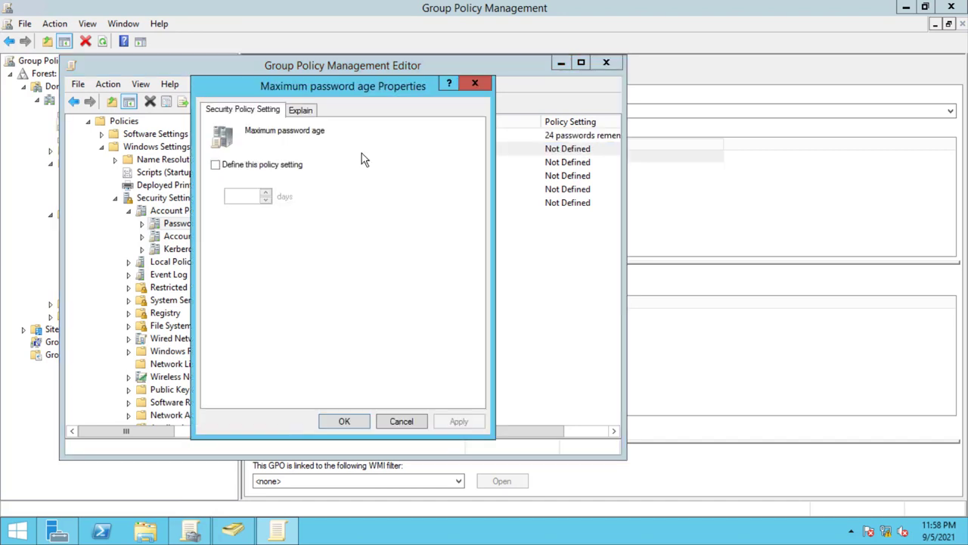
click(215, 165)
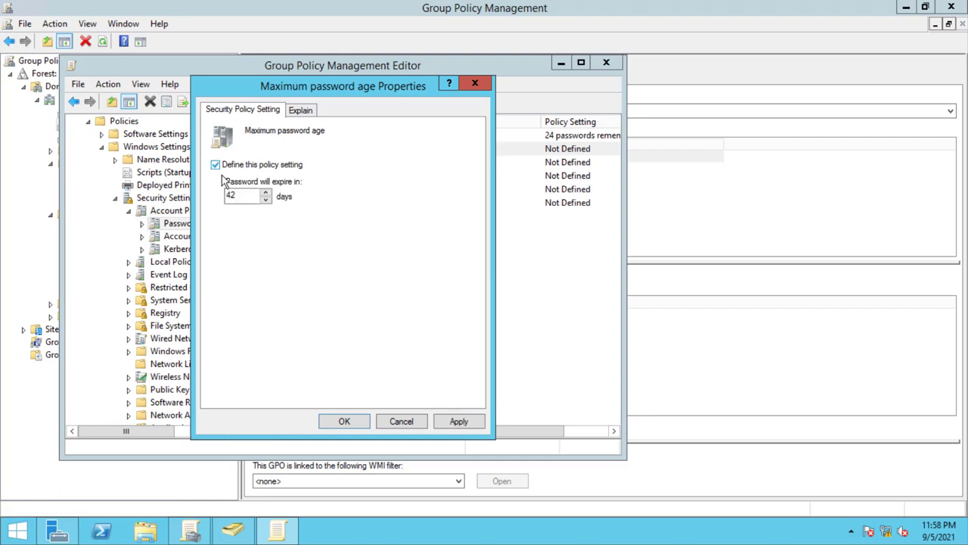
key(Tab)
text(30)
click(457, 422)
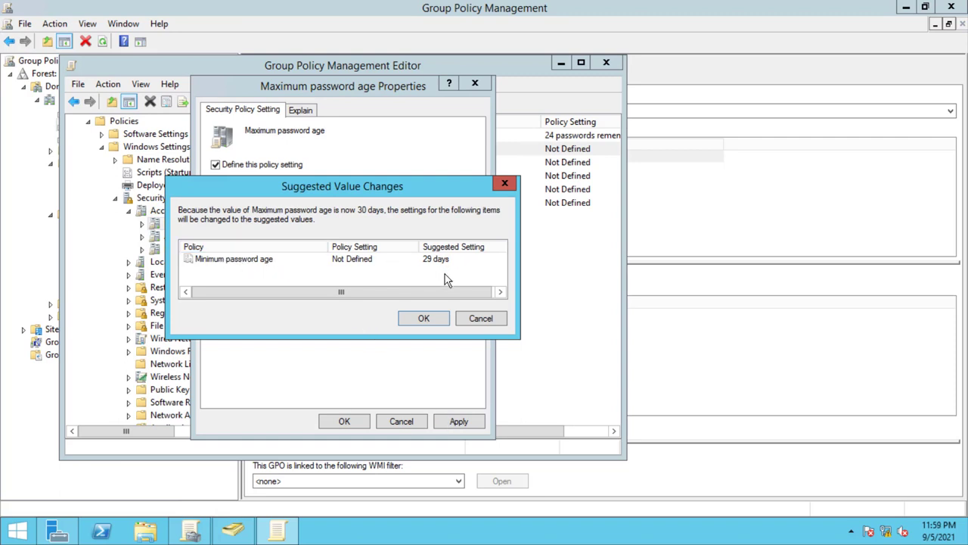
click(438, 321)
click(349, 416)
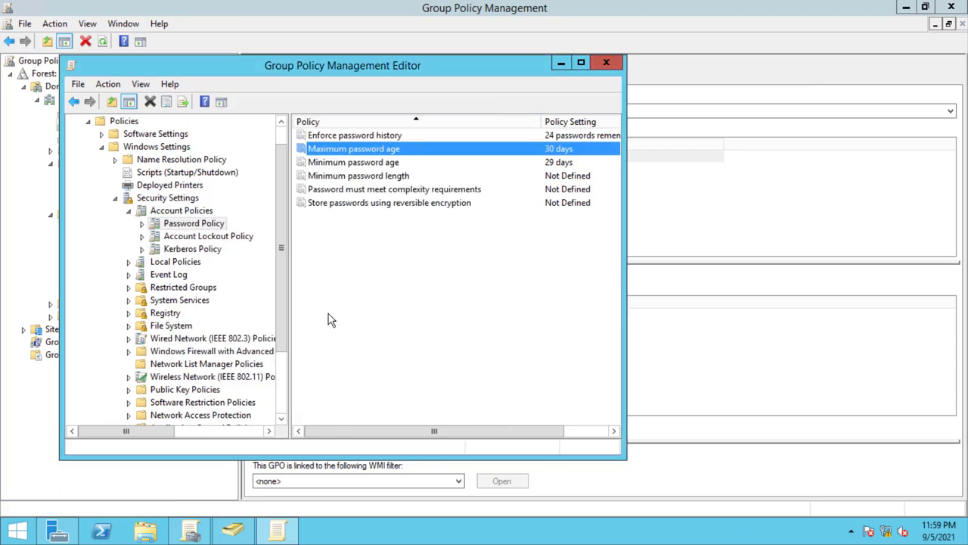
- Change Minimum password age from 29 to 5 days
click(325, 166)
double_click(325, 167)
drag(242, 195, 202, 193)
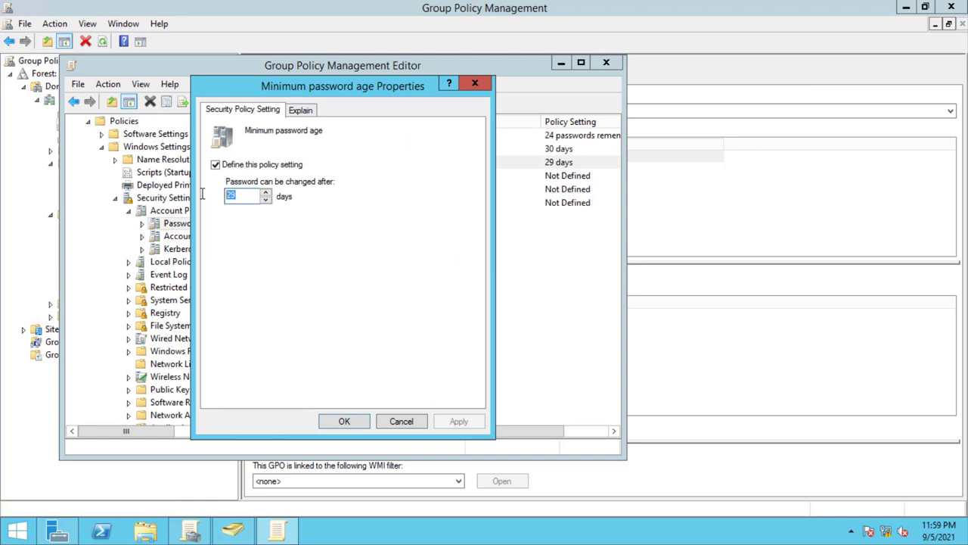
text(5)
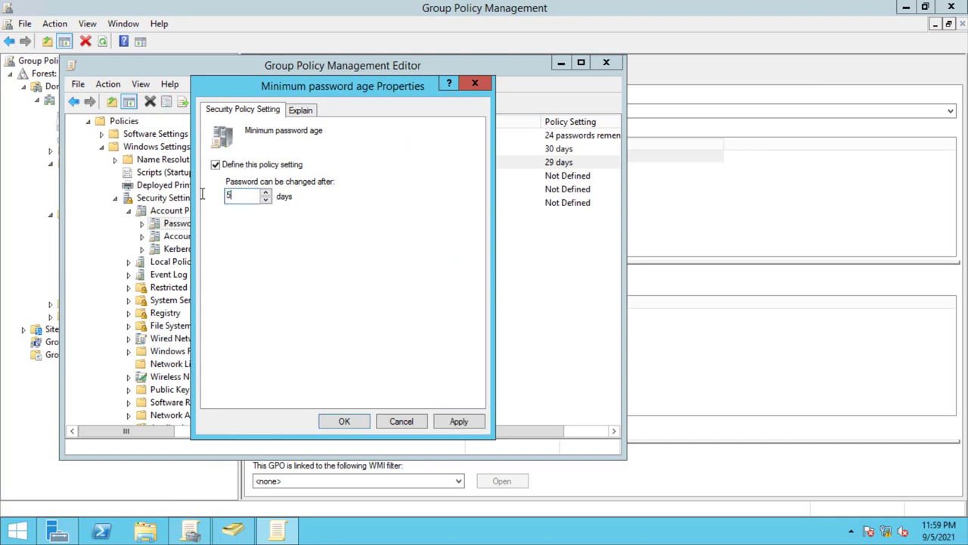
click(459, 422)
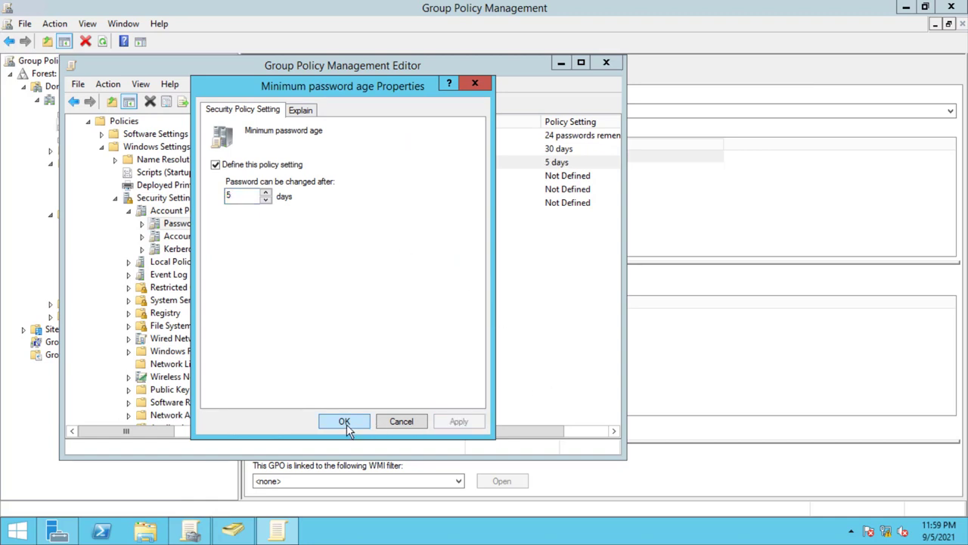
click(345, 422)
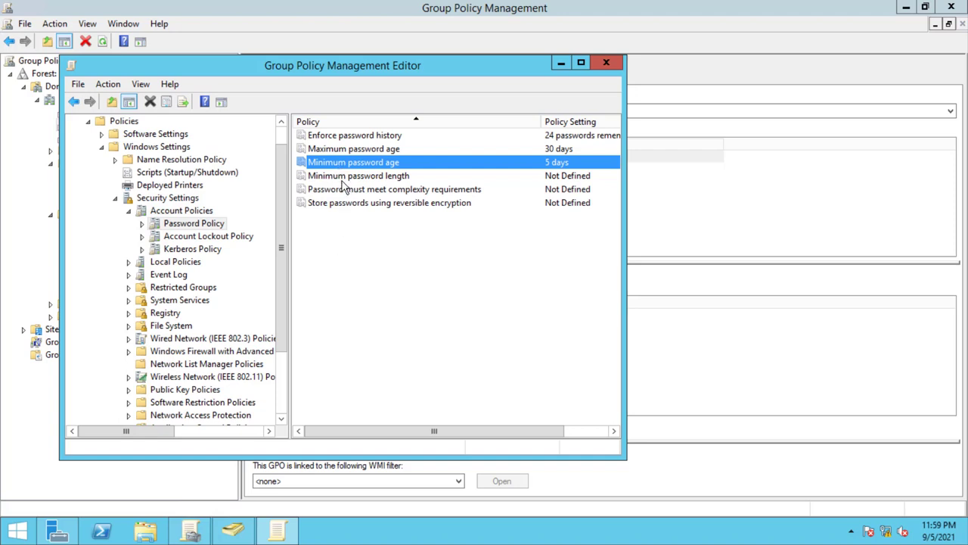
- Define Minimum password length as 8 characters
click(349, 178)
click(340, 163)
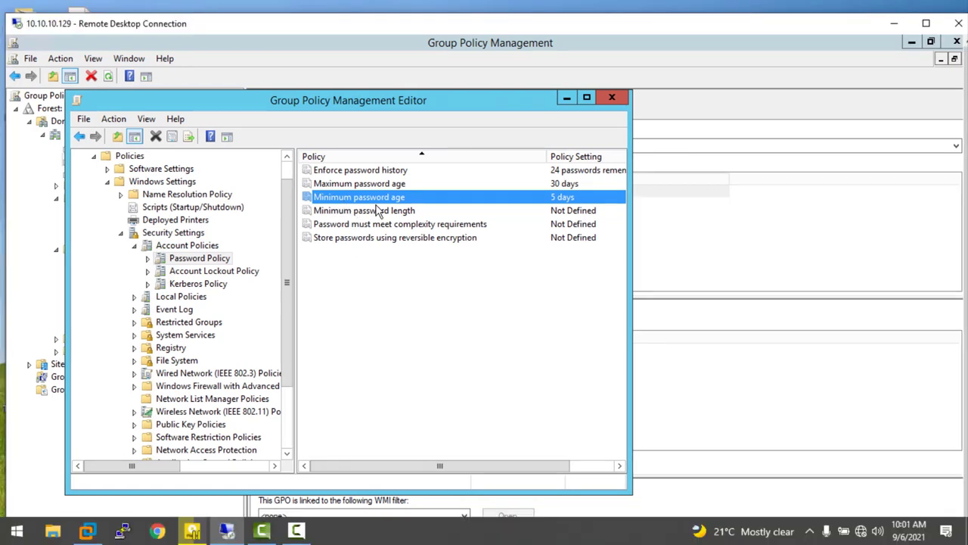
click(378, 212)
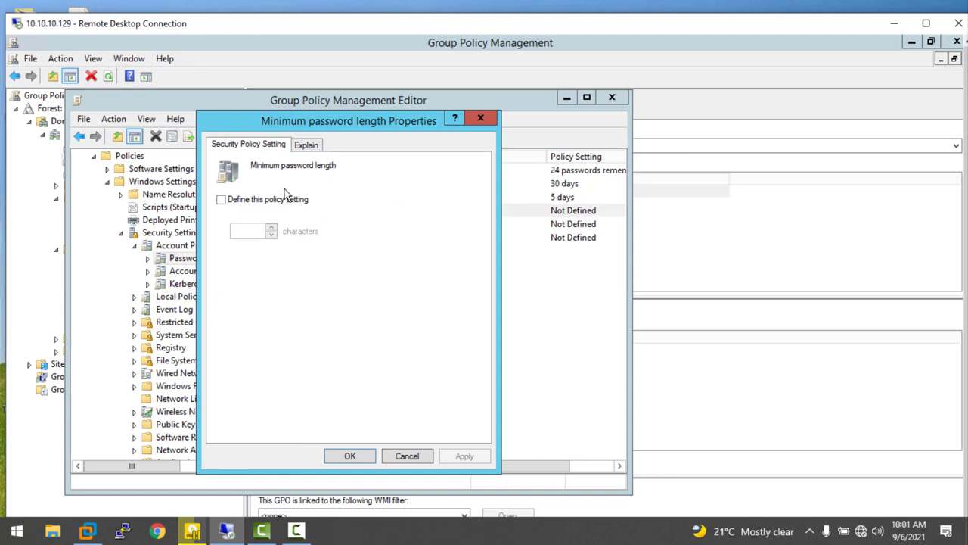
click(245, 204)
double_click(247, 228)
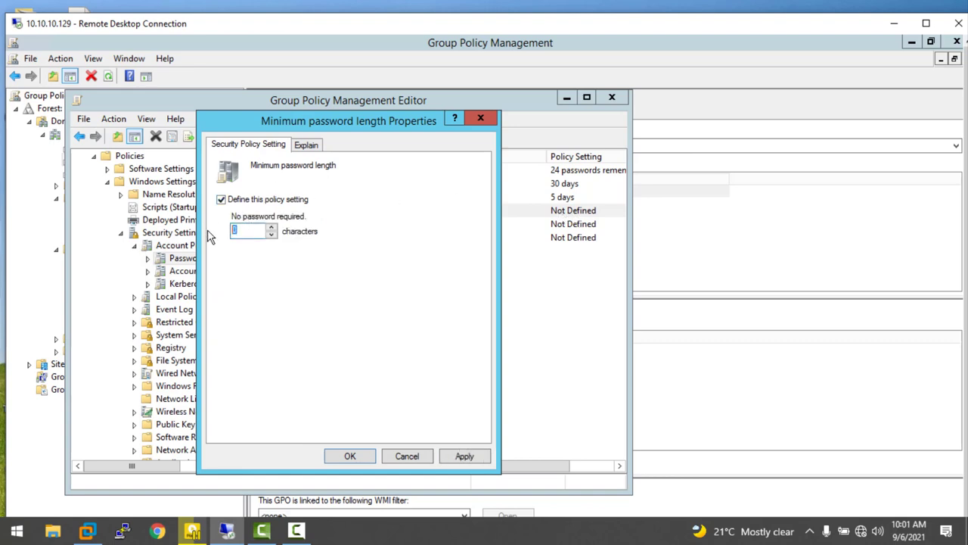
text(8)
click(463, 456)
click(362, 456)
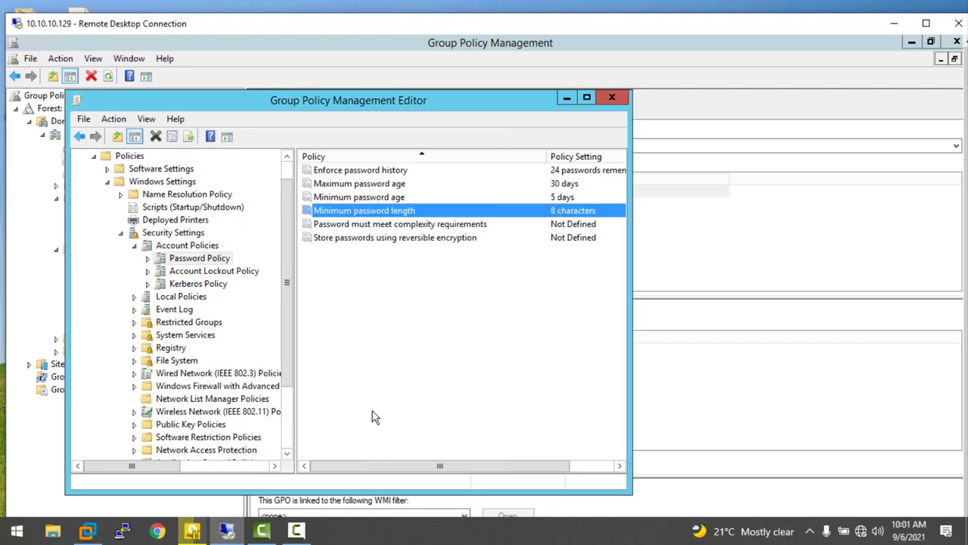
- Enable the password complexity requirements policy and close the policy editor
click(362, 228)
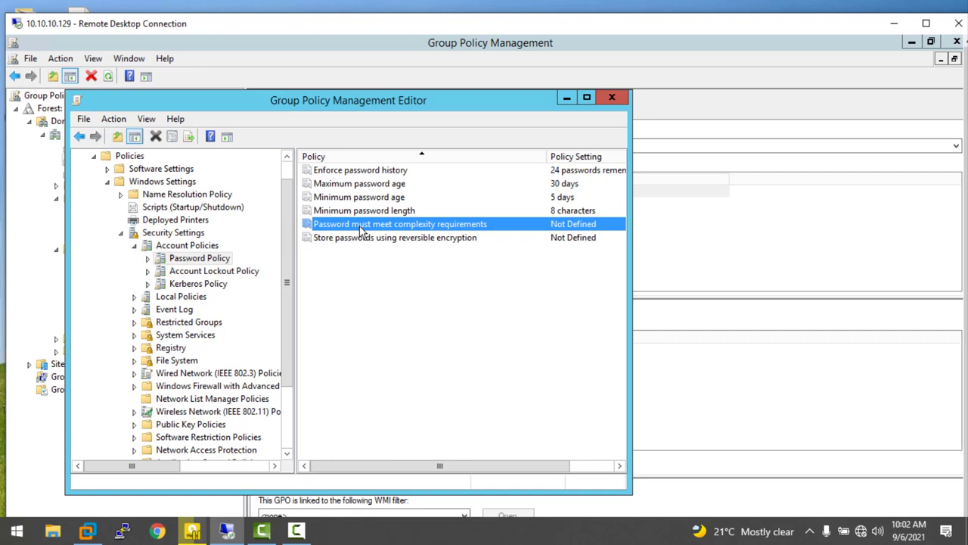
double_click(362, 227)
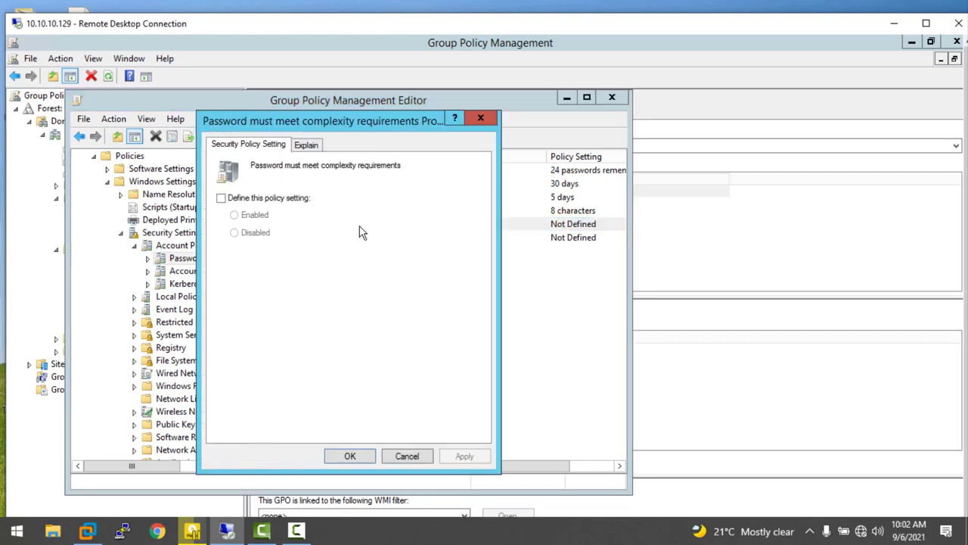
click(248, 199)
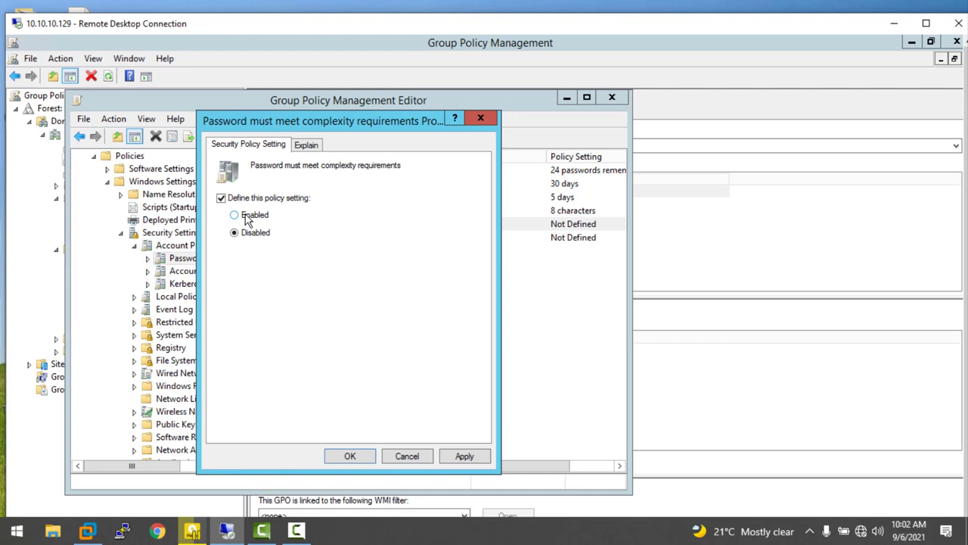
click(246, 217)
click(458, 456)
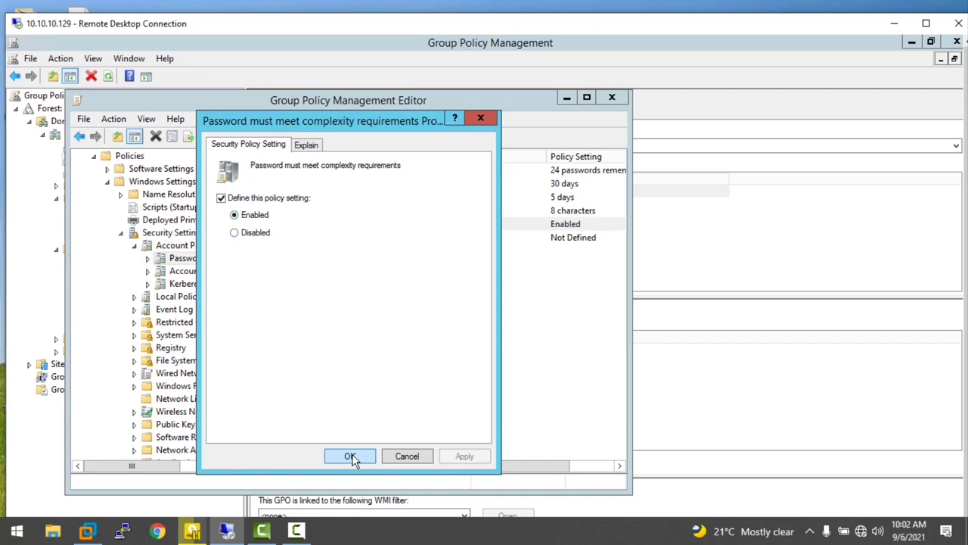
click(350, 456)
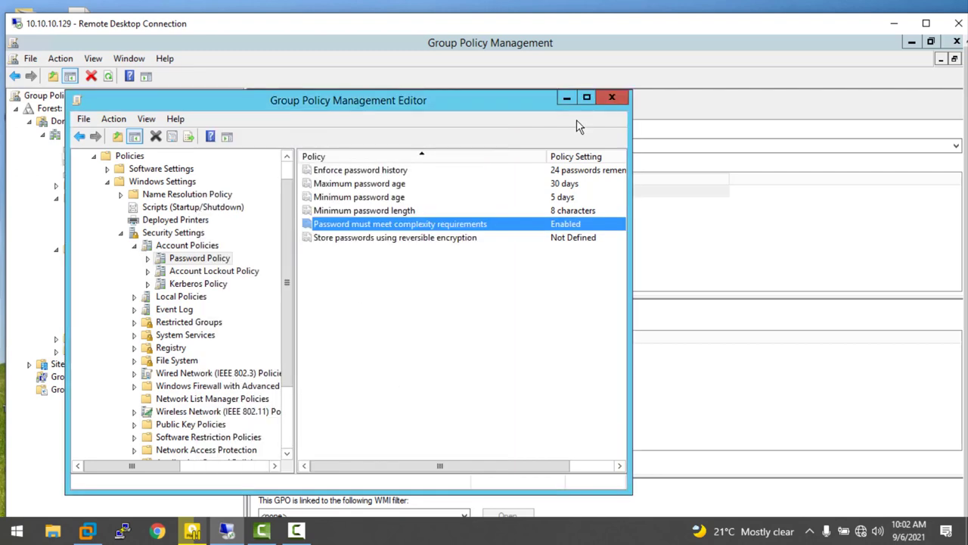
click(613, 99)
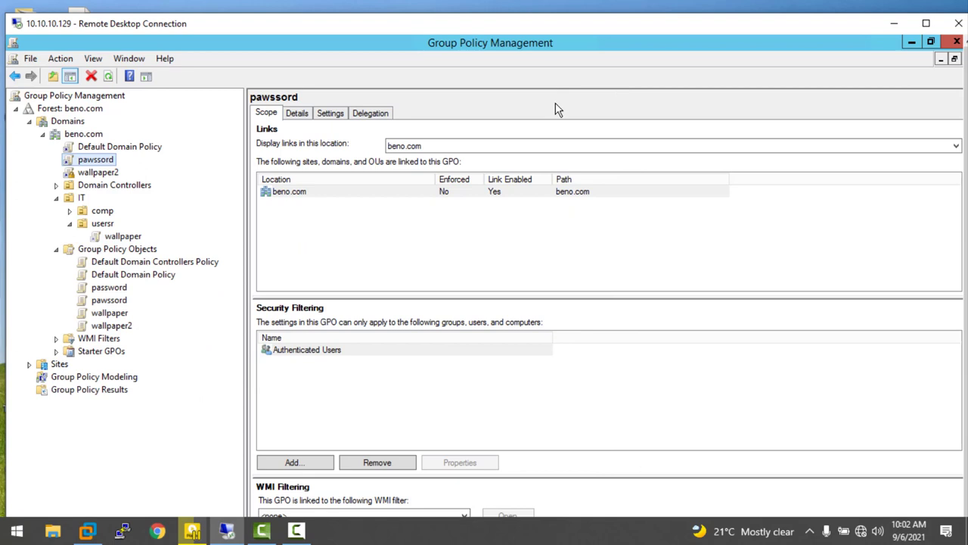
- Set the pawssord GPO link on beno.com to Enforced
right_click(85, 158)
click(86, 161)
right_click(80, 160)
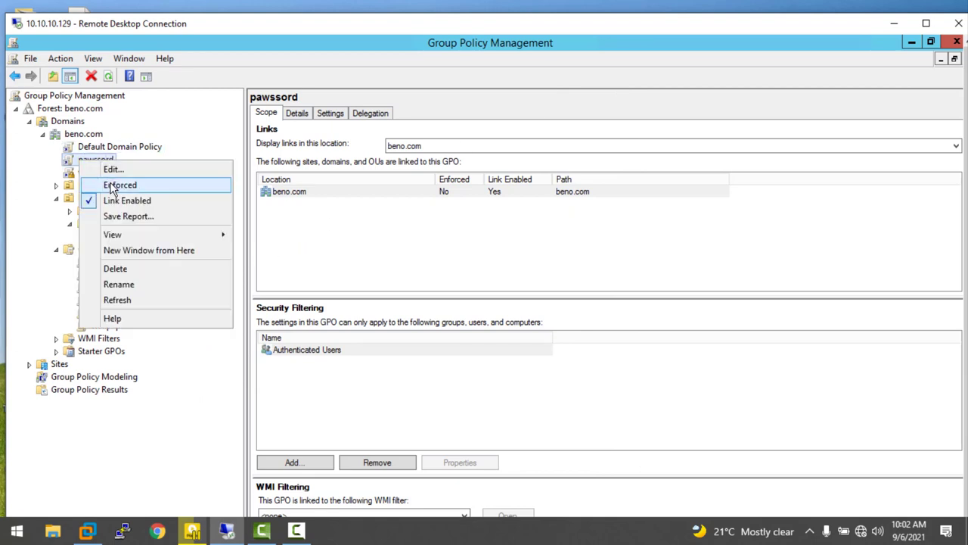
click(112, 185)
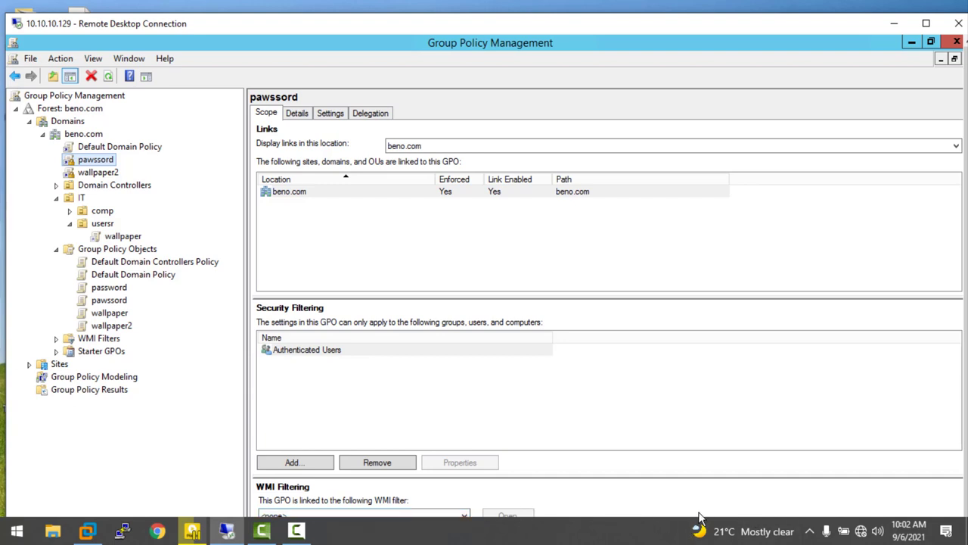
- Operate the screen recorder, minimize Group Policy Management, and launch Active Directory Users and Computers
click(297, 531)
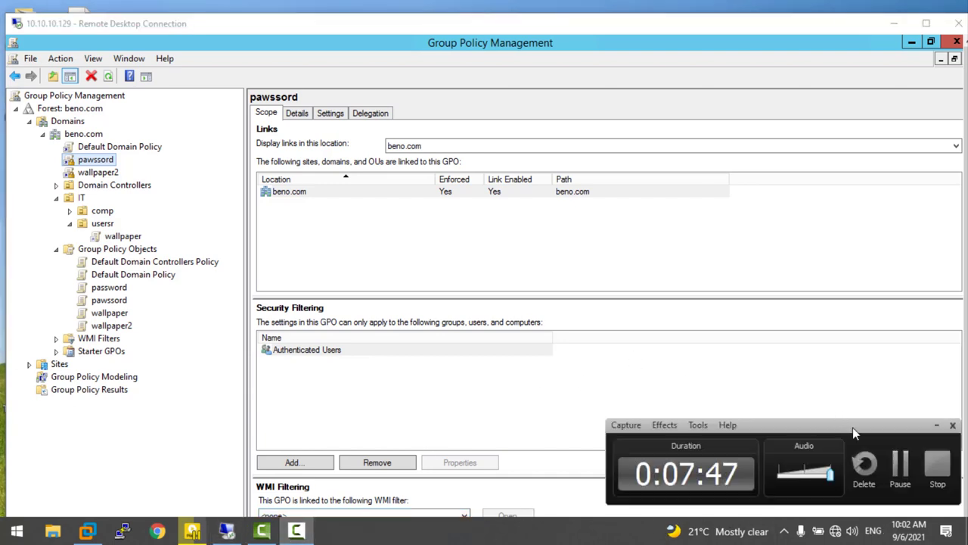
click(899, 465)
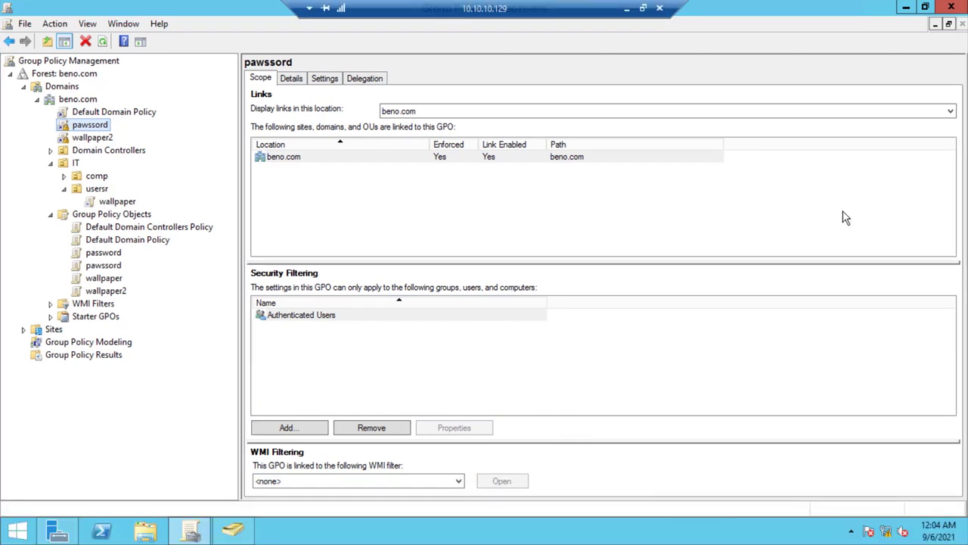
click(906, 7)
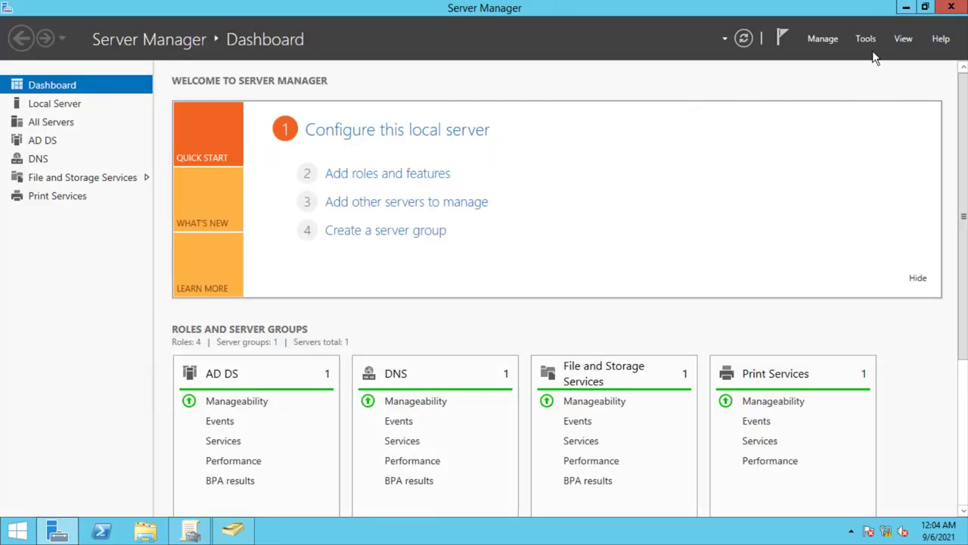
click(866, 38)
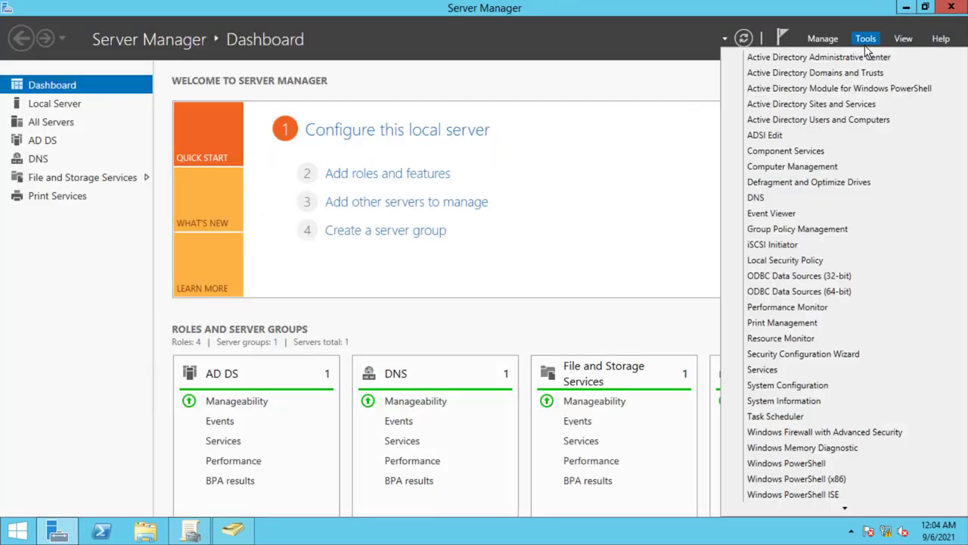
click(832, 121)
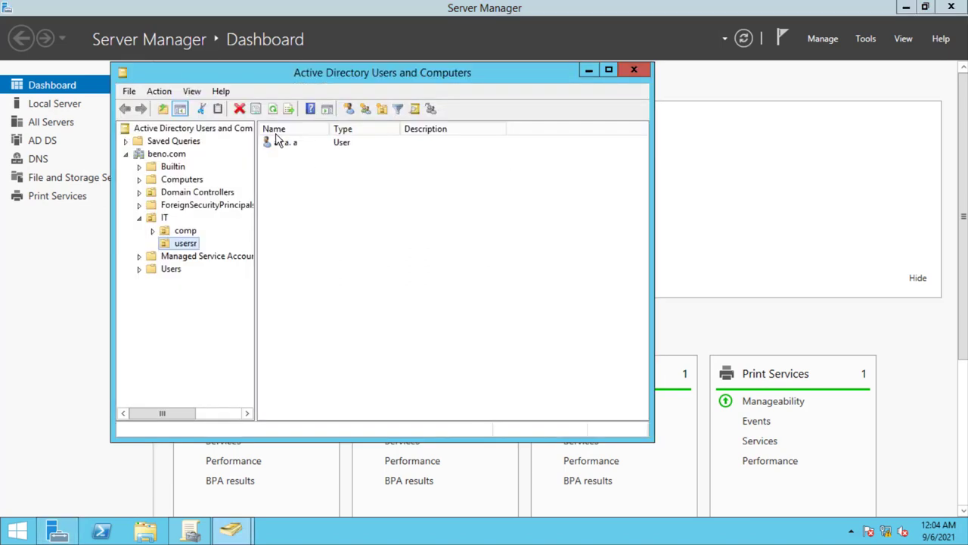
- Try resetting the usersr user's password, dismiss the policy rejection error, and close ADUC
click(272, 143)
right_click(274, 143)
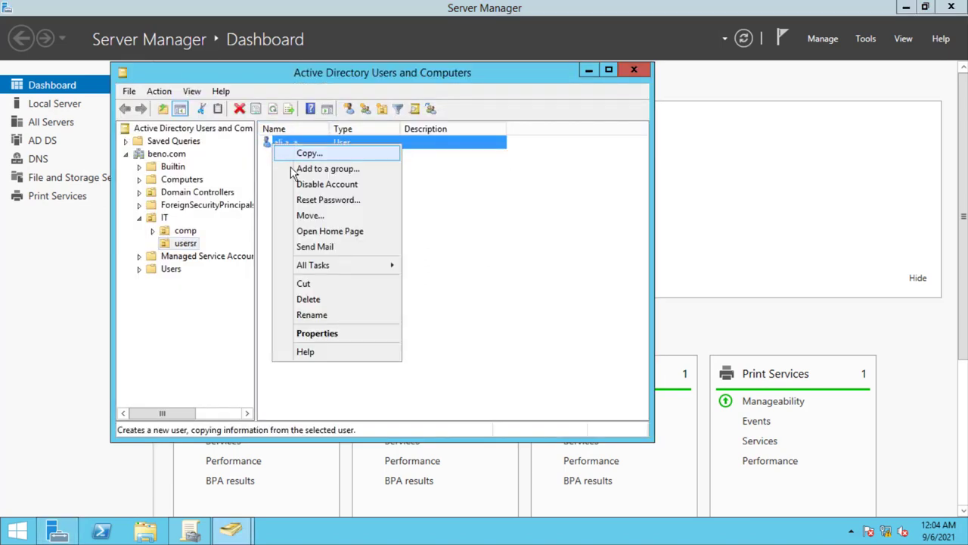
click(310, 200)
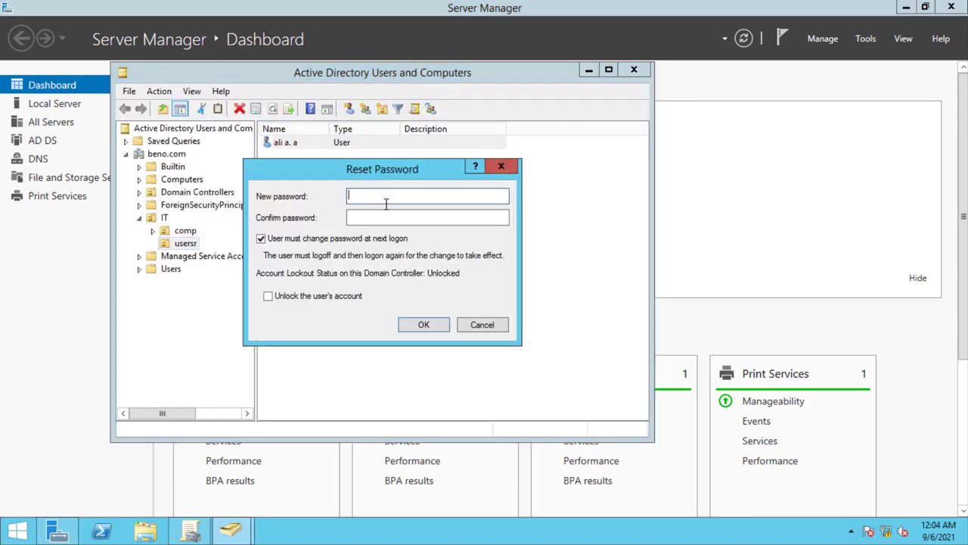
text(******)
key(Tab)
text(******)
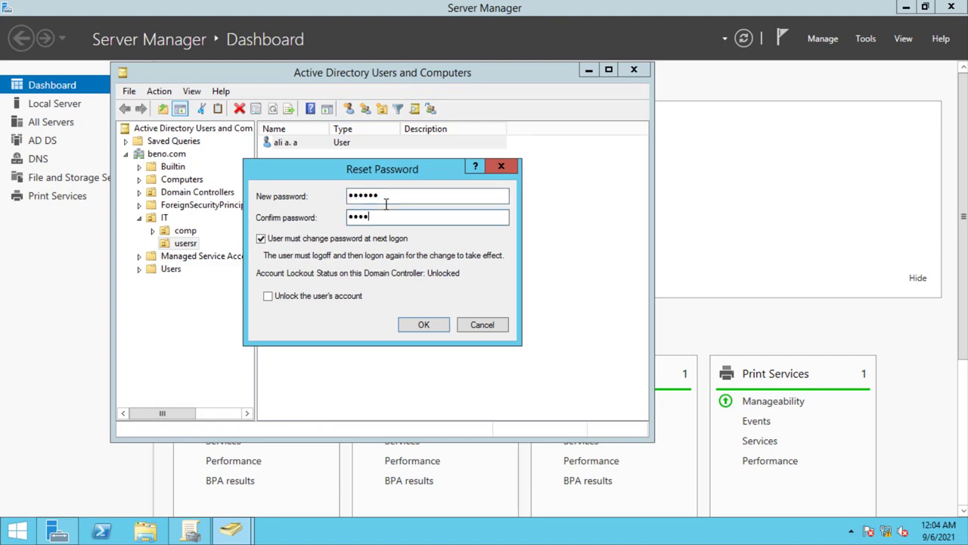
click(408, 324)
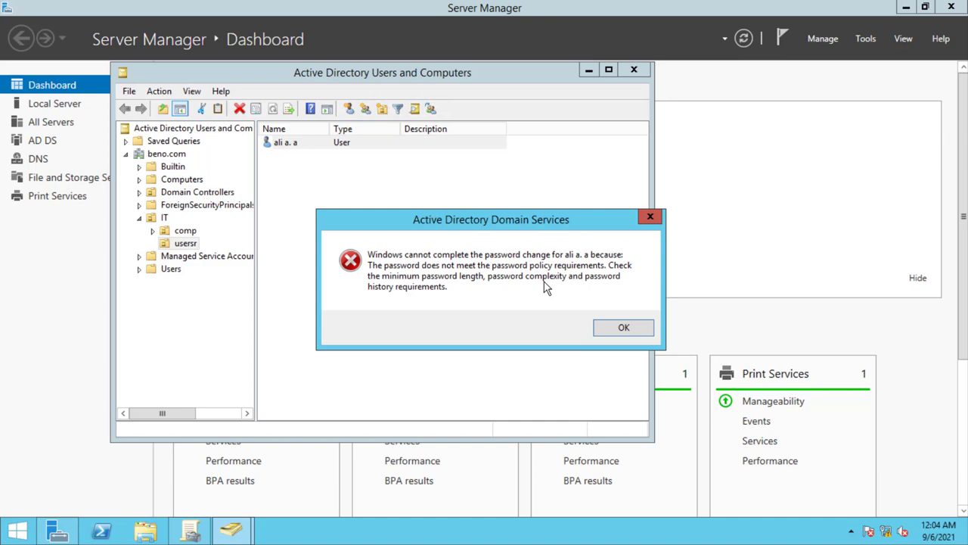
click(649, 219)
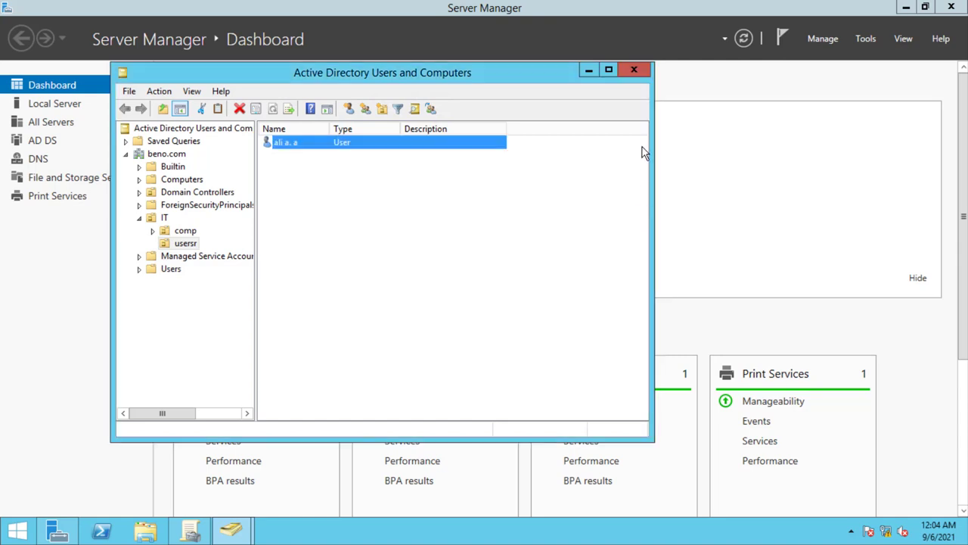
click(638, 69)
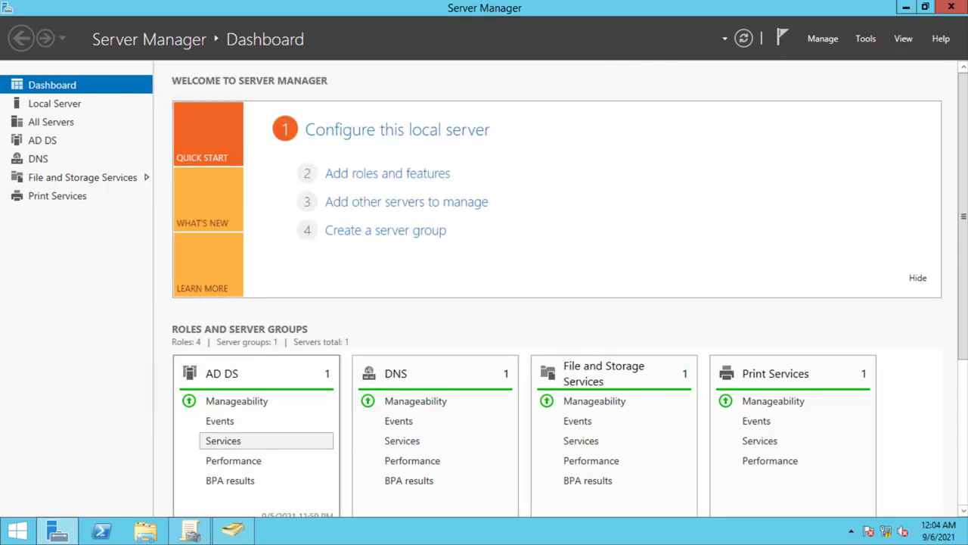
- Open the Default Domain Policy for editing from Group Policy Management
click(203, 534)
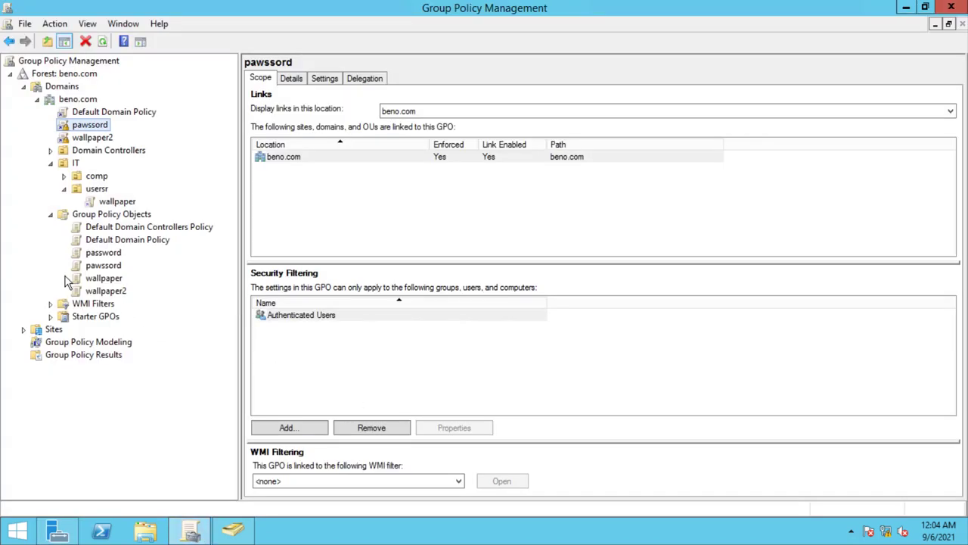
right_click(98, 115)
click(114, 126)
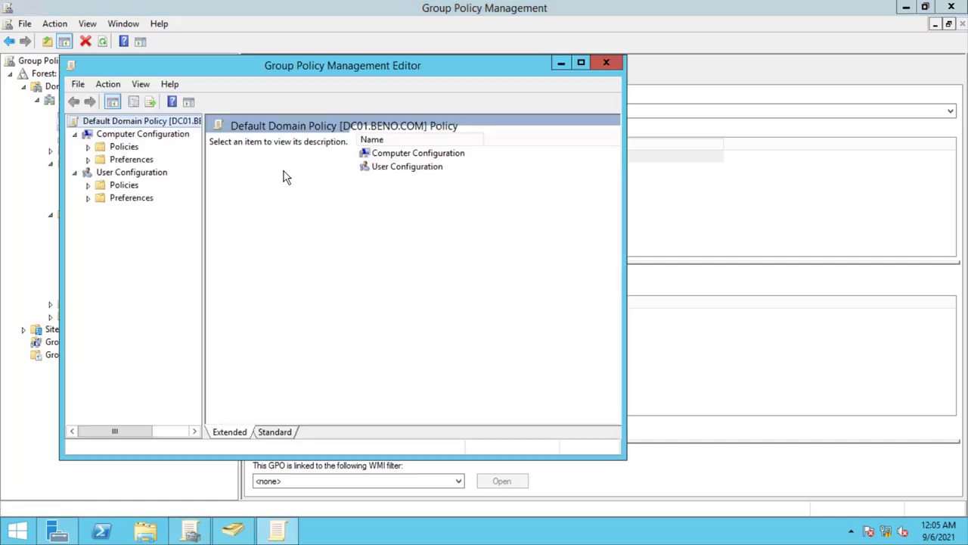
- Maximize the editor and expand Policies > Windows Settings > Security Settings > Account Policies
click(88, 146)
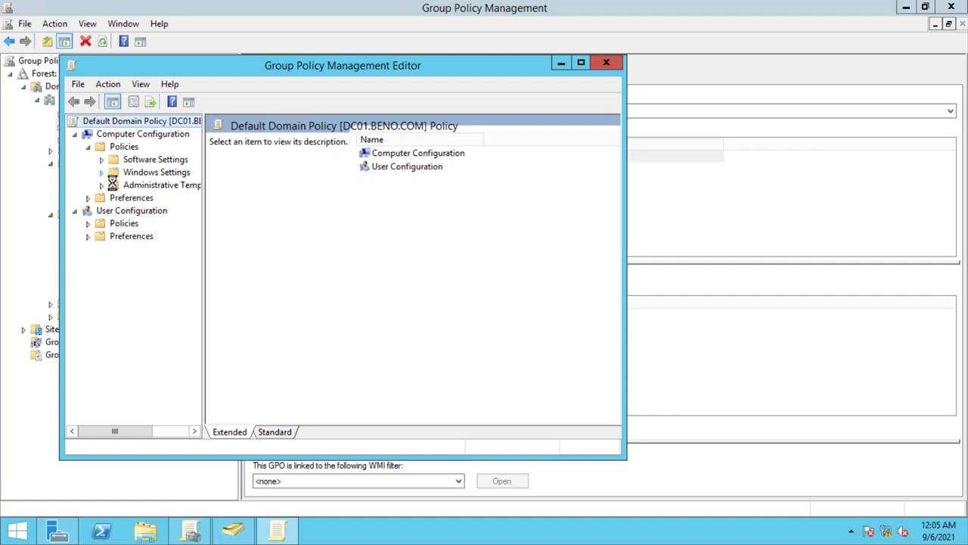
click(103, 172)
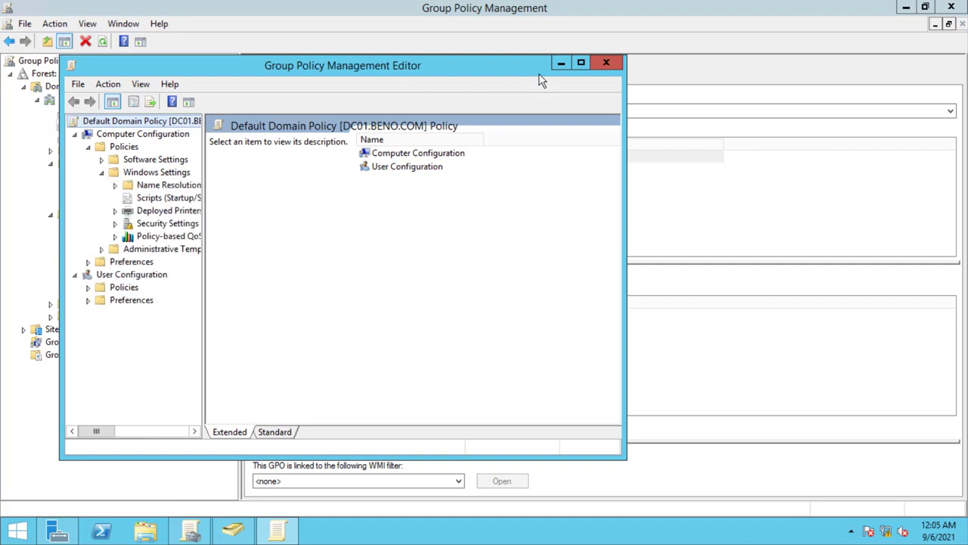
click(580, 63)
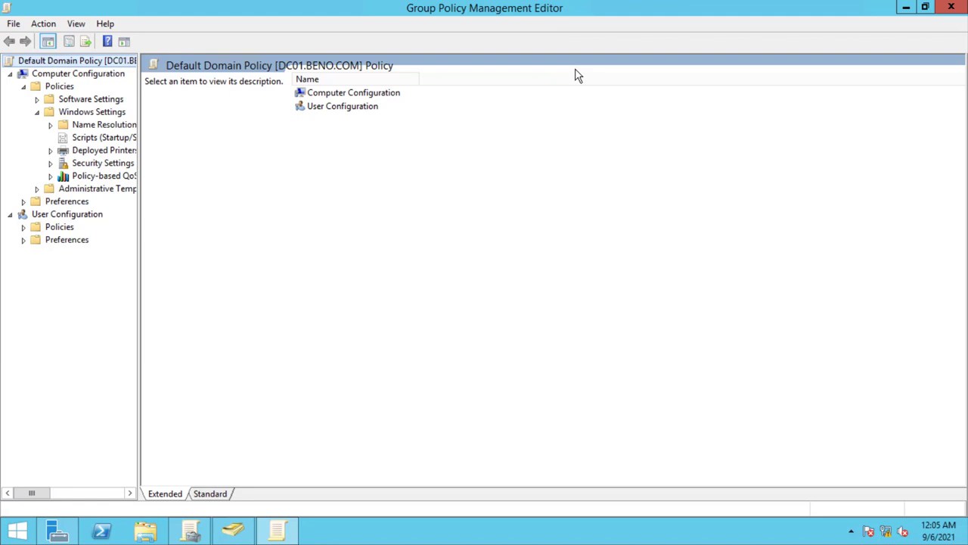
click(50, 164)
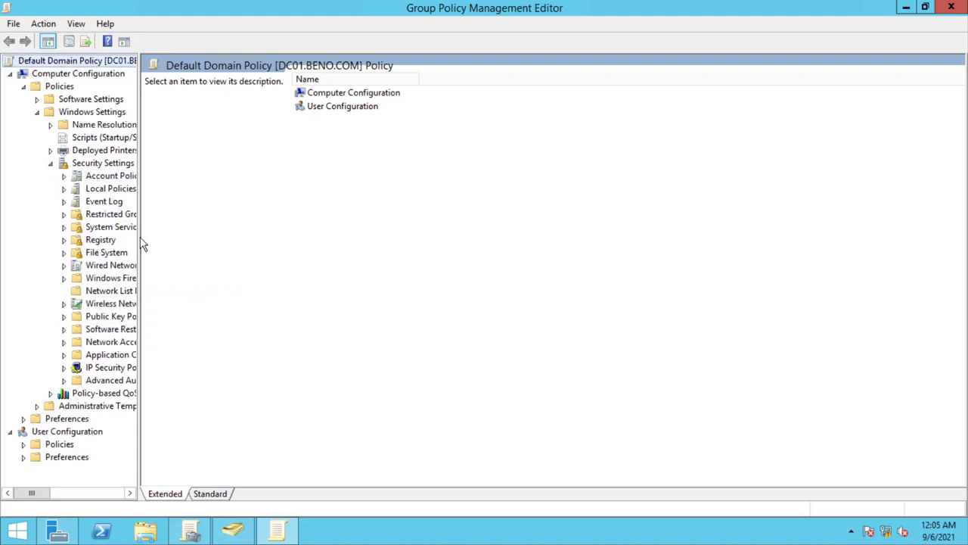
drag(137, 238, 230, 245)
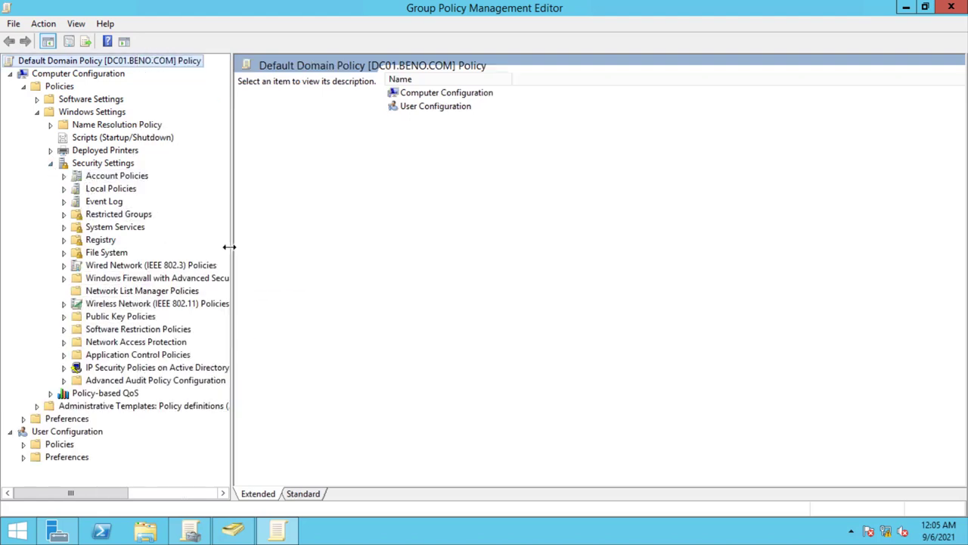
click(65, 179)
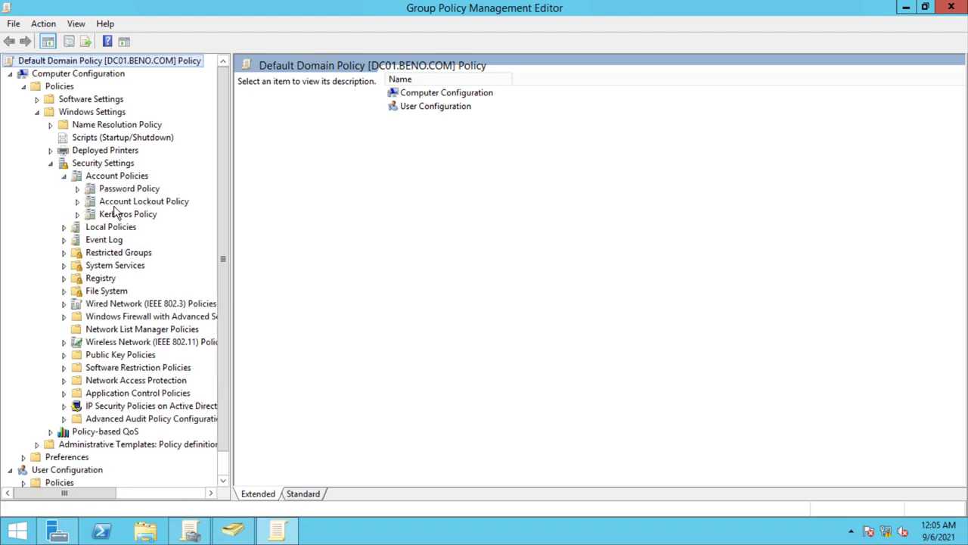
- Keep the Account lockout duration at 30 minutes, then bring up the lockout threshold setting
click(117, 204)
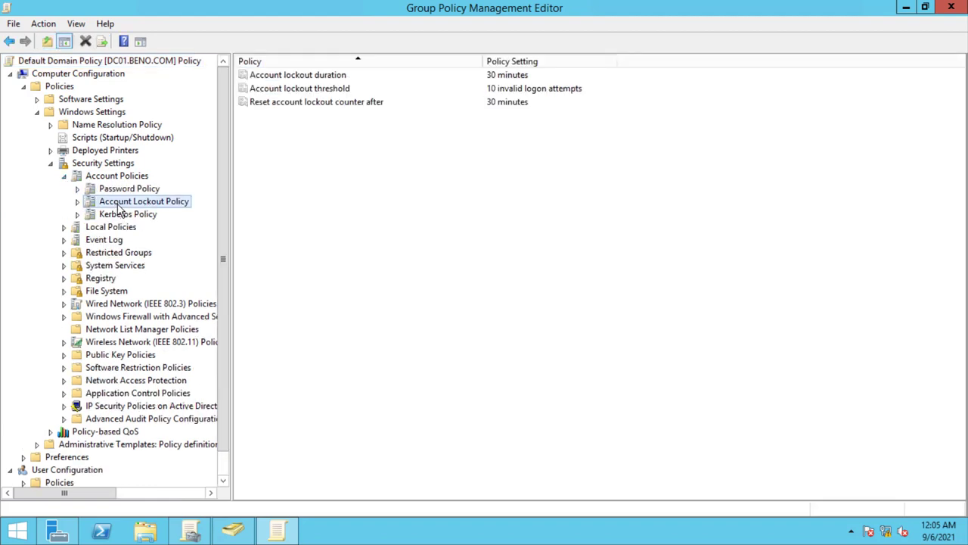
click(301, 79)
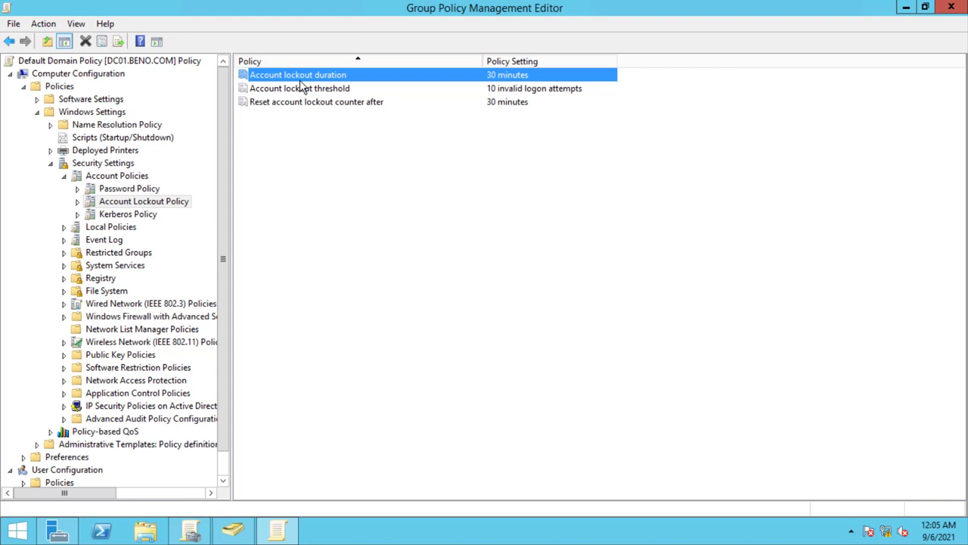
double_click(303, 79)
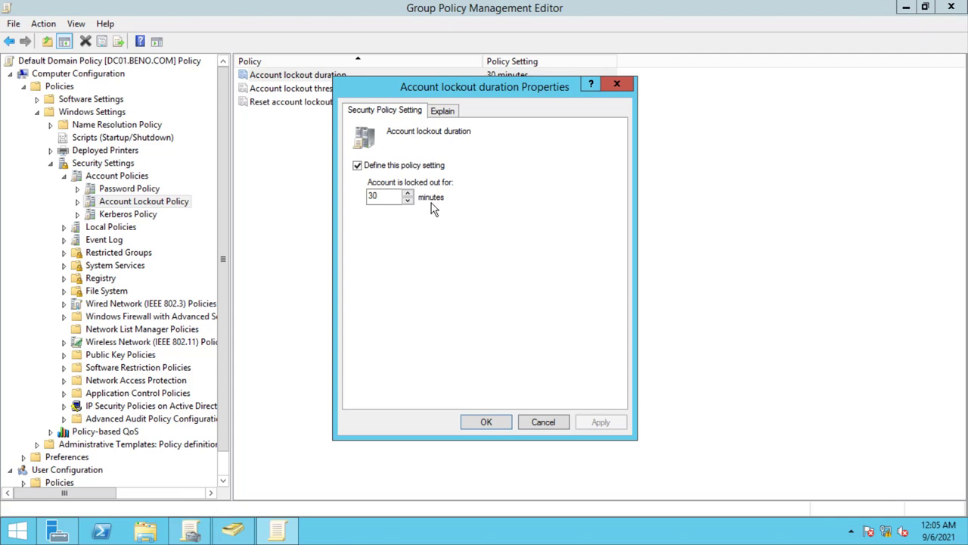
drag(362, 198, 377, 198)
click(389, 196)
click(497, 422)
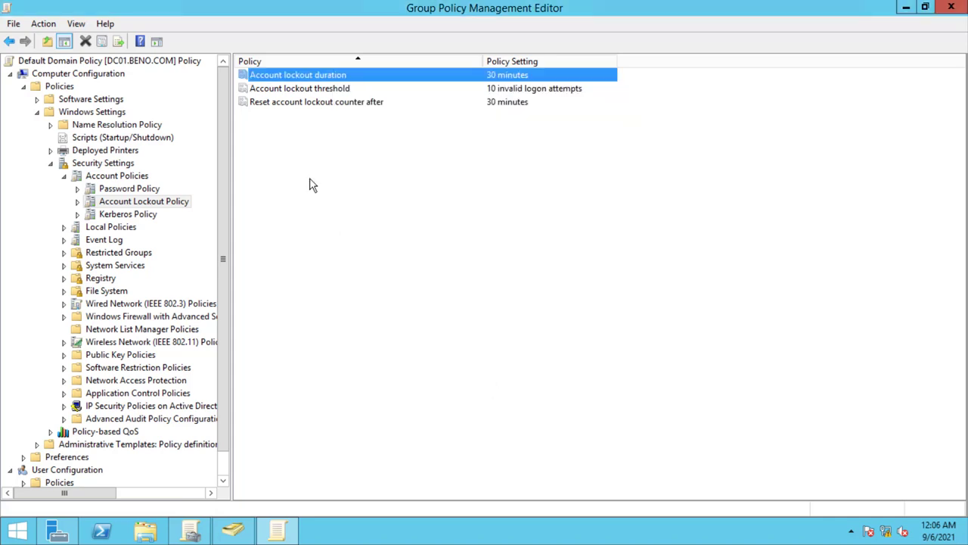
double_click(280, 91)
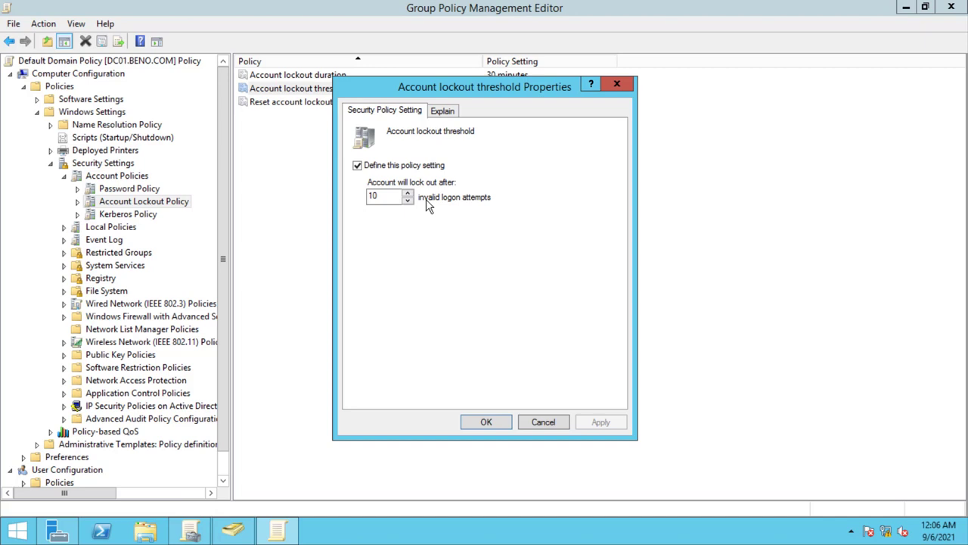
- Keep the account lockout threshold at 10 invalid logon attempts
double_click(382, 197)
click(382, 198)
click(492, 422)
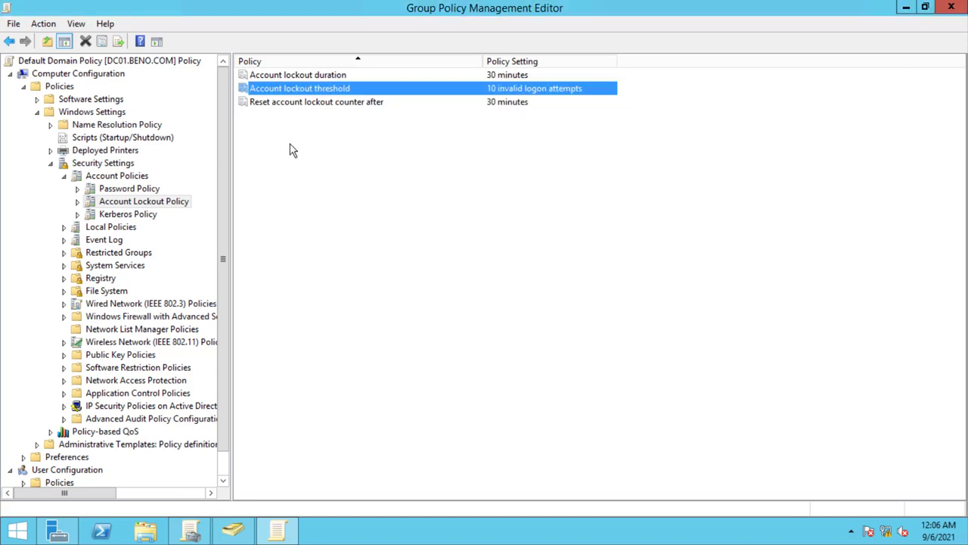
- Check that Reset account lockout counter after stays 30 minutes, closing it unchanged
double_click(297, 106)
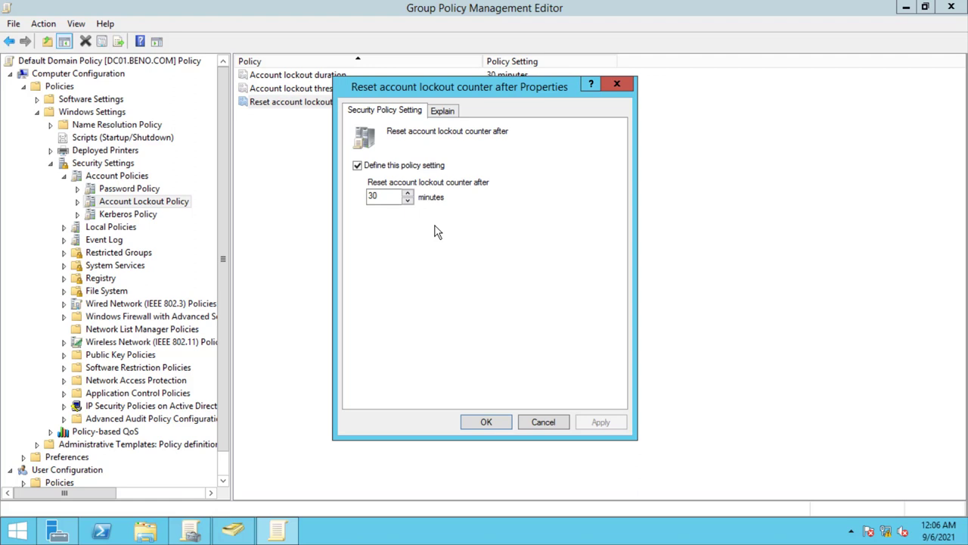
click(618, 84)
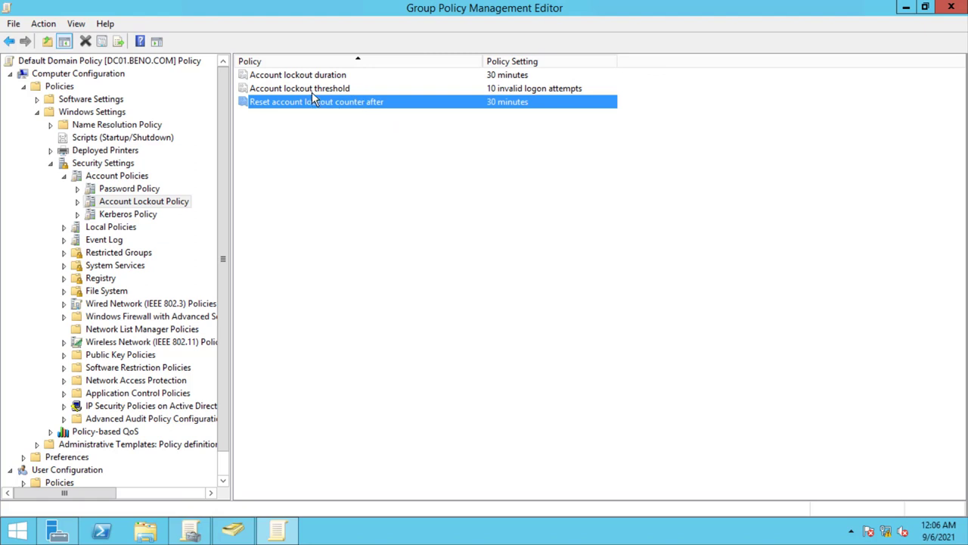
click(283, 76)
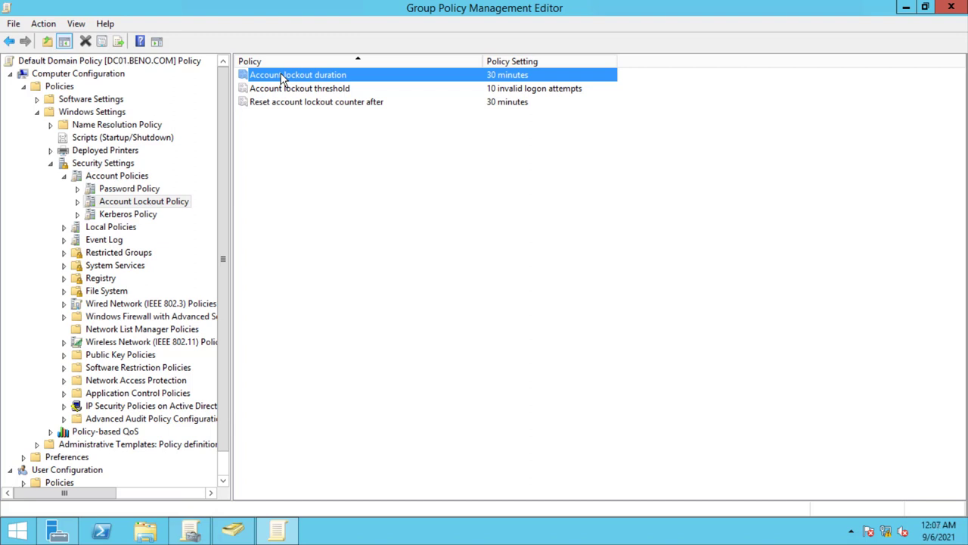
- Toggle Unlock account on the user's Account tab, cancel without saving, and close ADUC
click(232, 532)
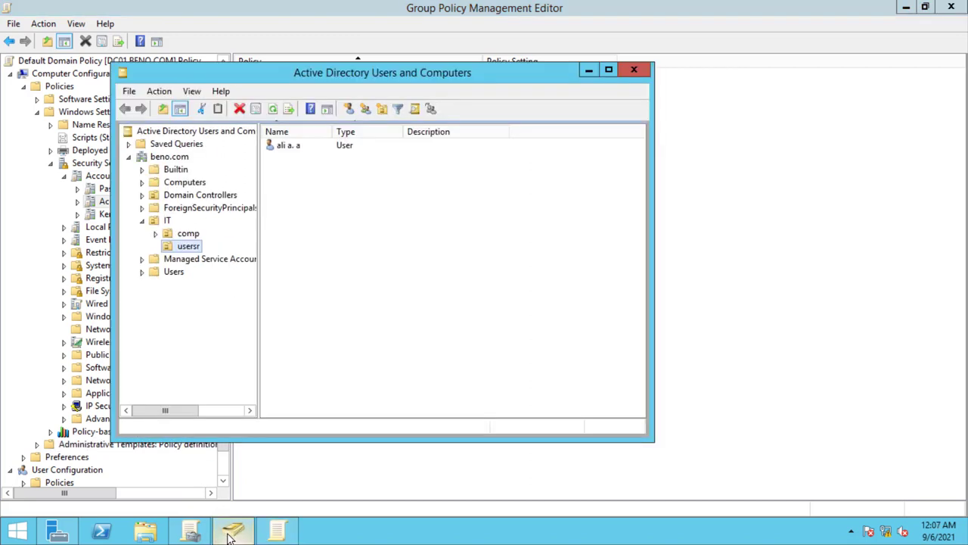
right_click(288, 152)
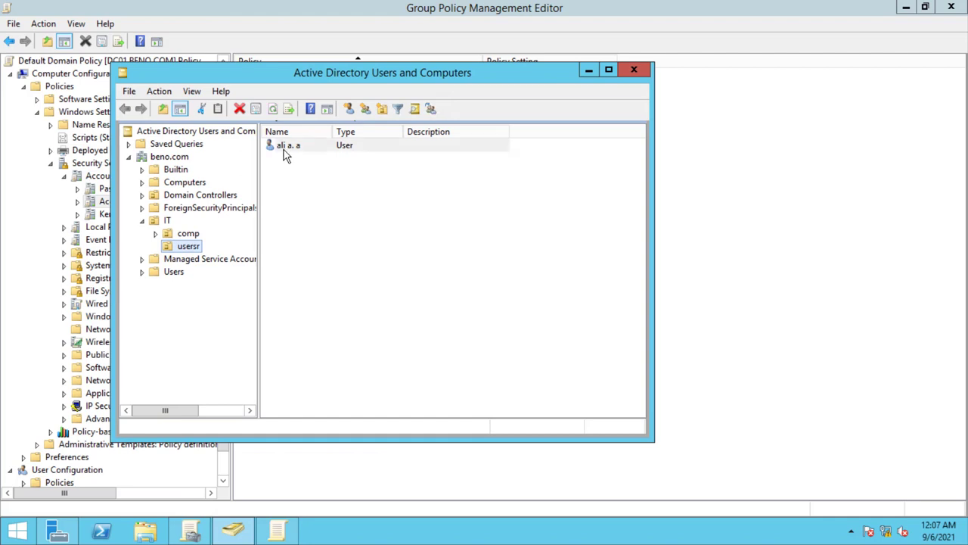
click(331, 339)
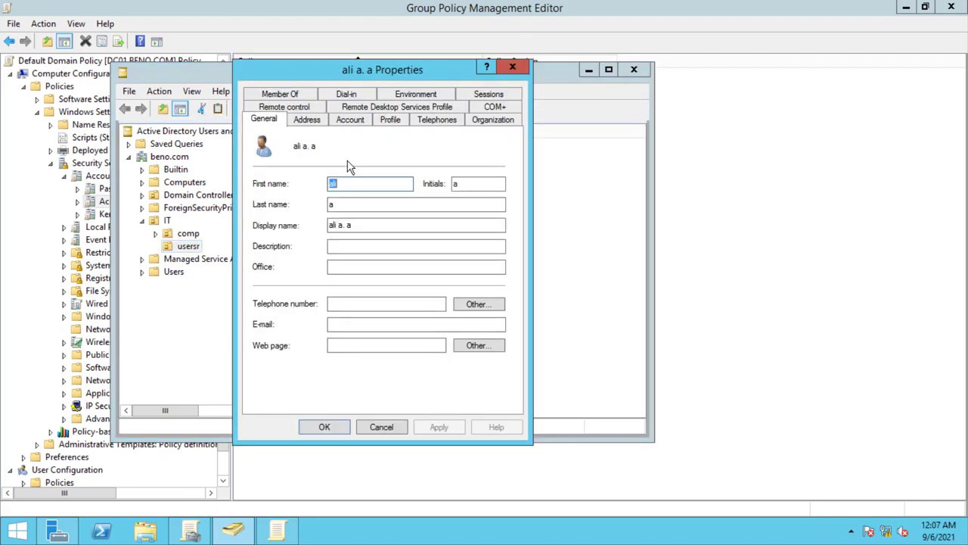
click(350, 121)
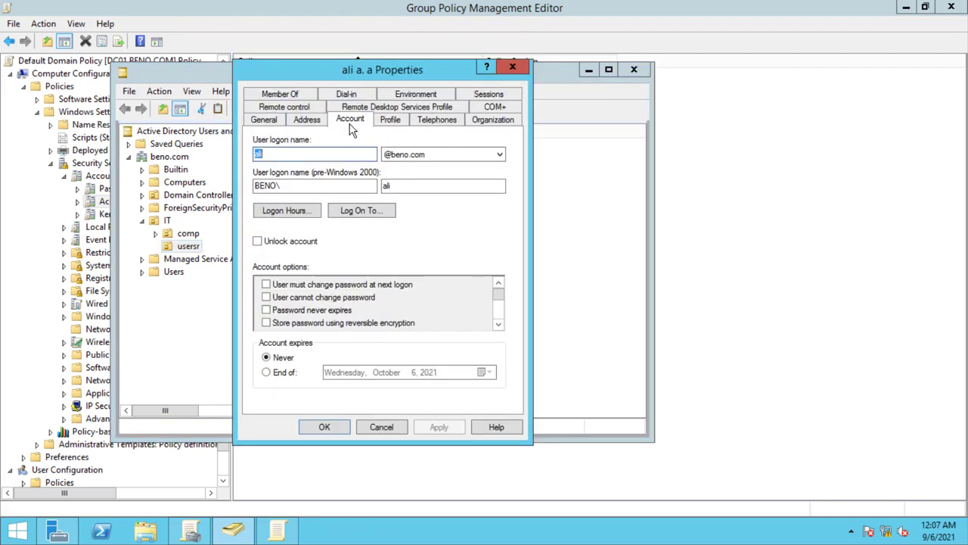
click(257, 242)
click(257, 242)
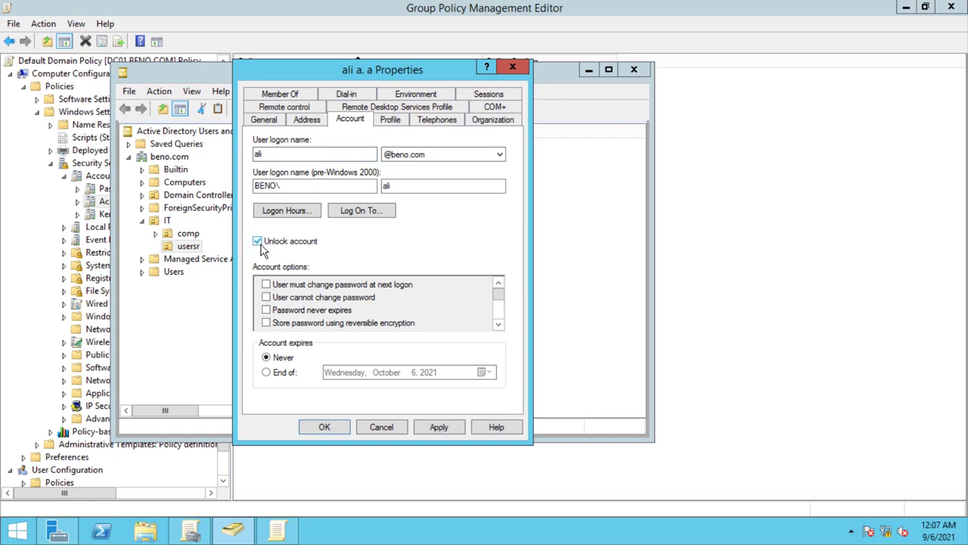
click(260, 248)
click(261, 247)
click(385, 428)
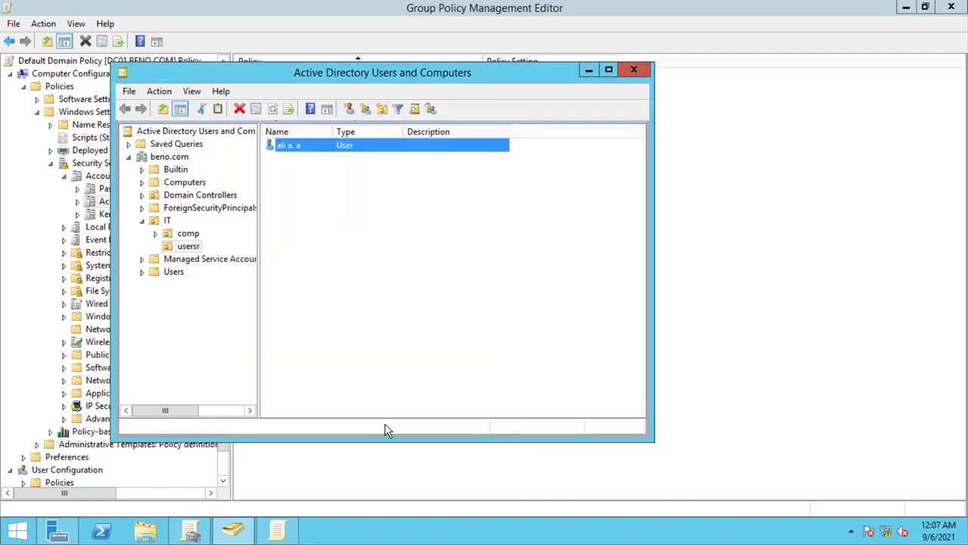
click(634, 69)
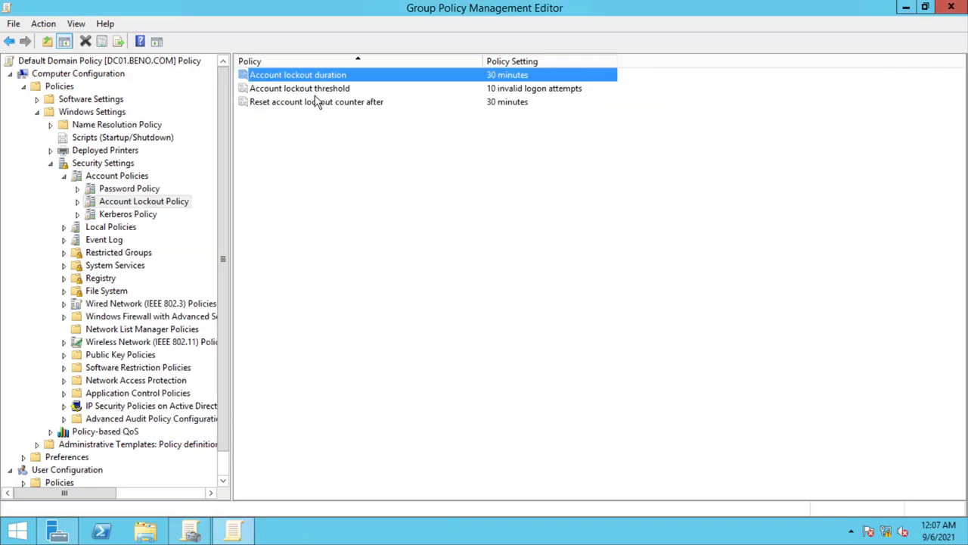
double_click(318, 102)
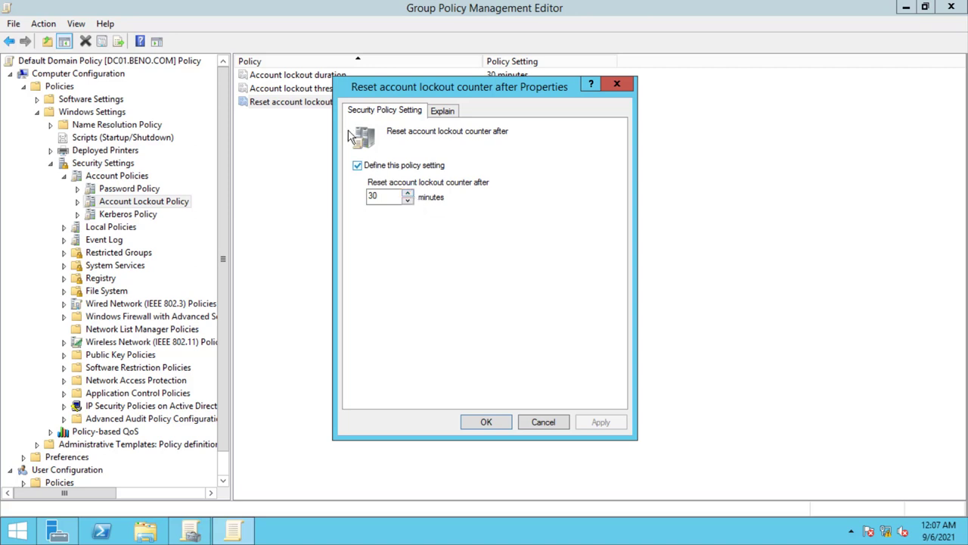
drag(378, 93, 423, 115)
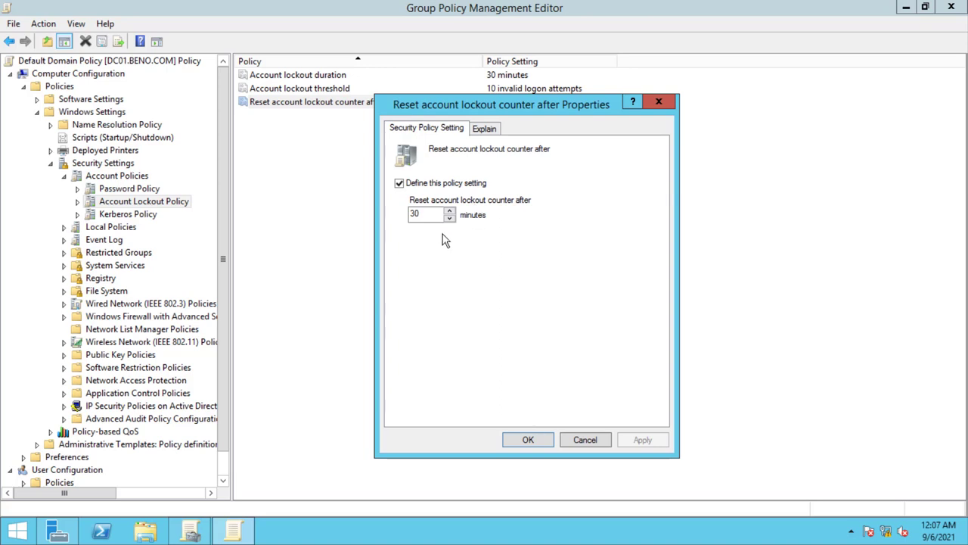
double_click(416, 214)
click(538, 445)
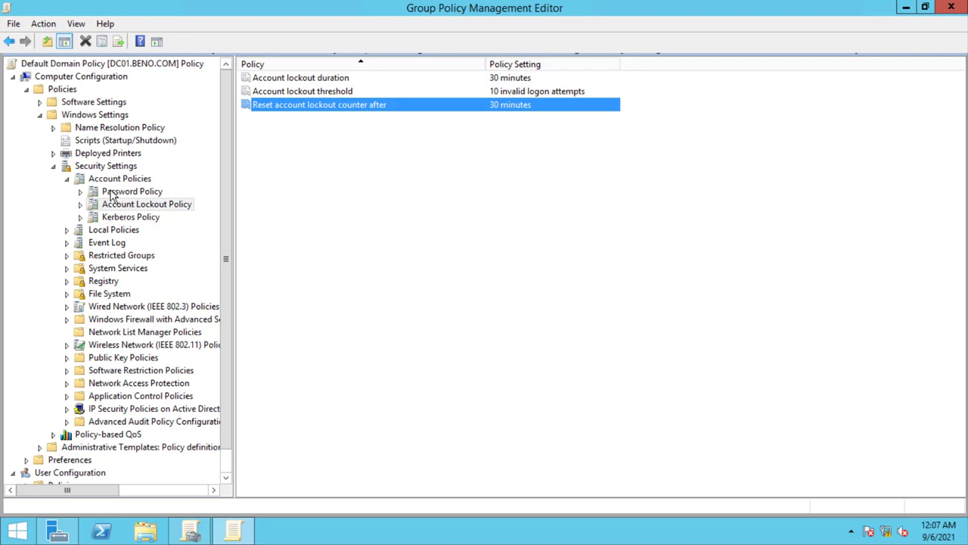
double_click(287, 80)
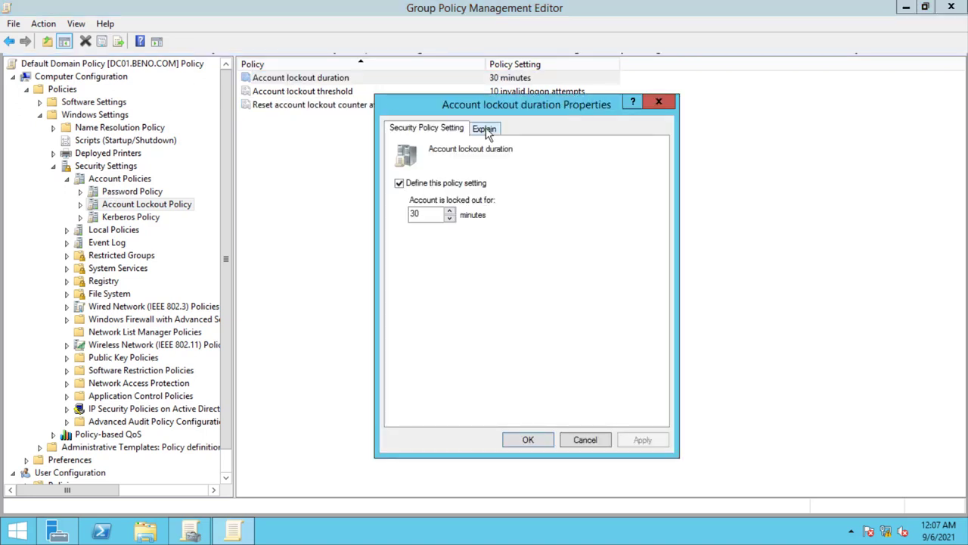
click(485, 129)
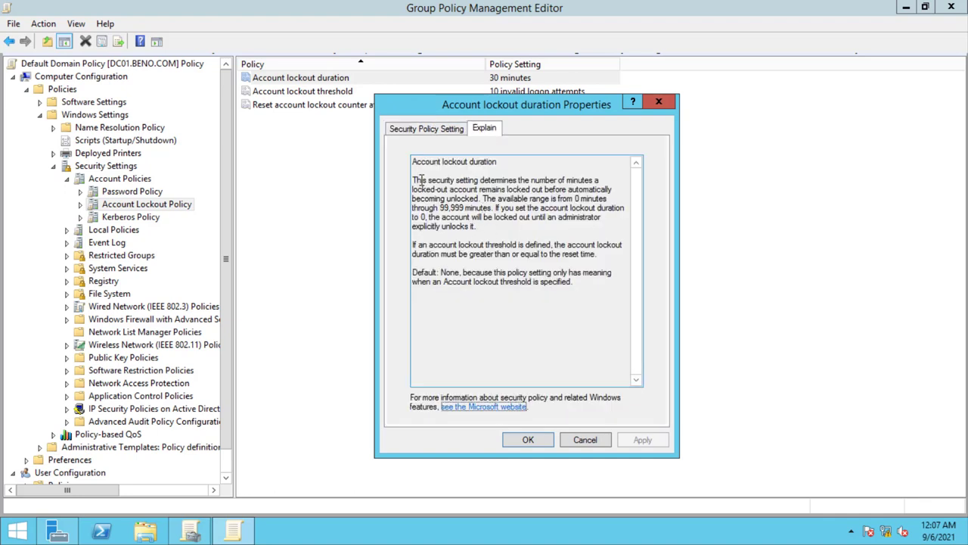
drag(416, 180, 557, 290)
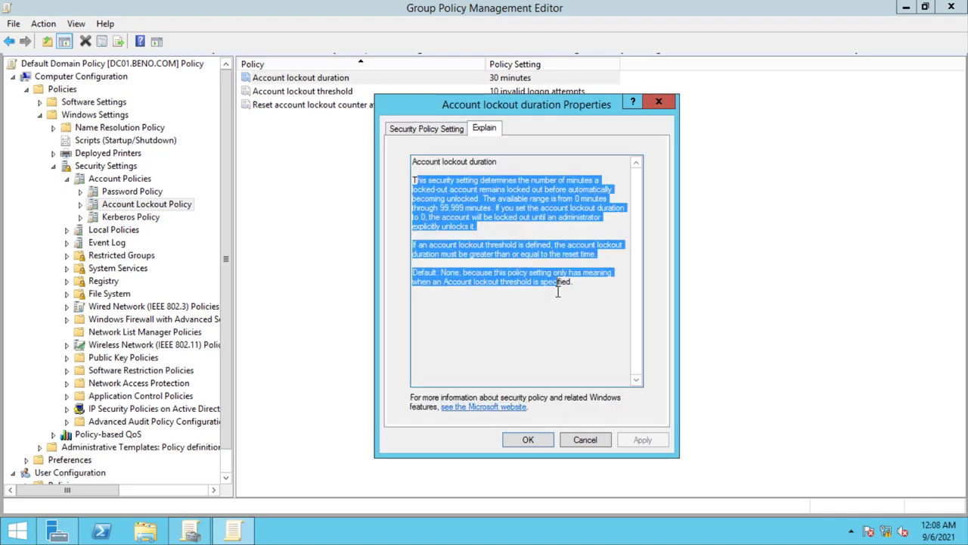
click(669, 106)
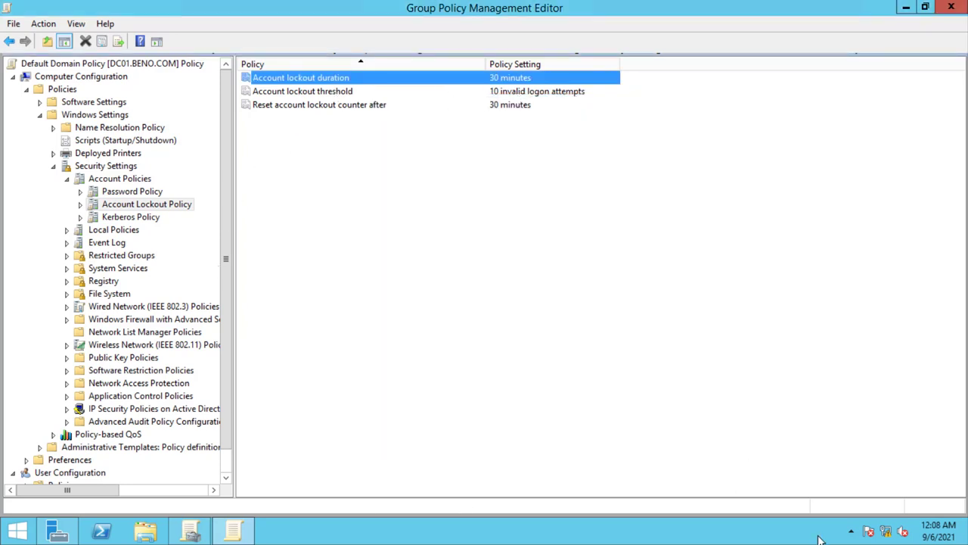
- Restore the full-screen remote session to a window on the local desktop
mouse_move(593, 7)
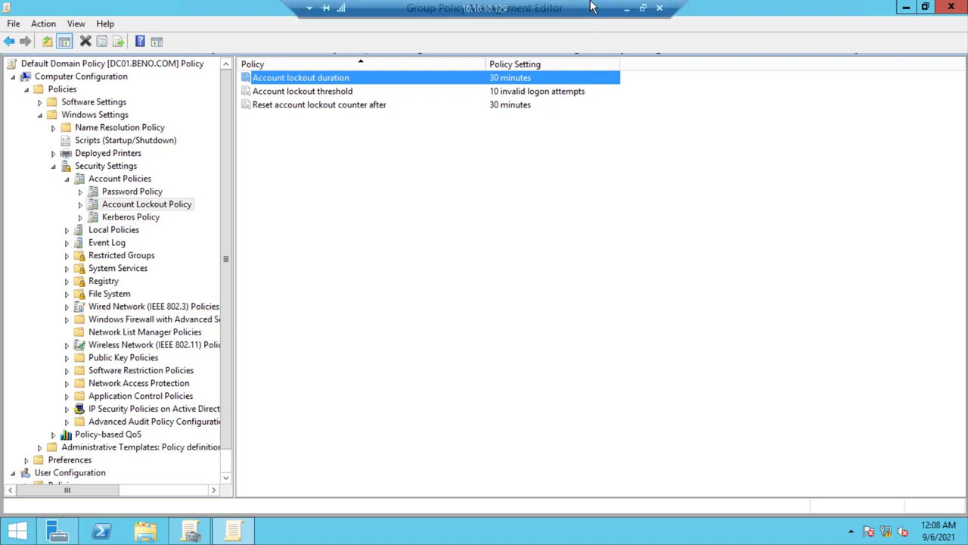
click(644, 8)
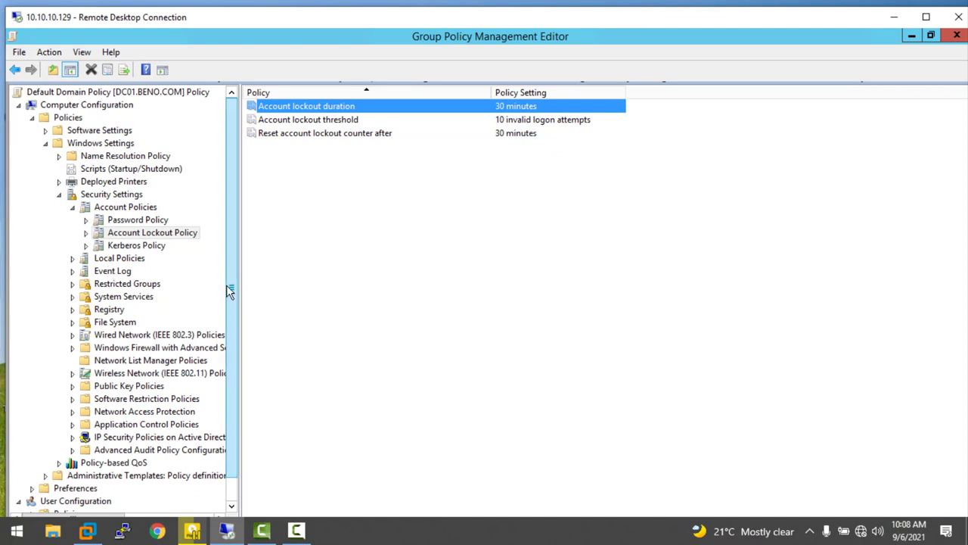
scroll(226, 286, down, 1)
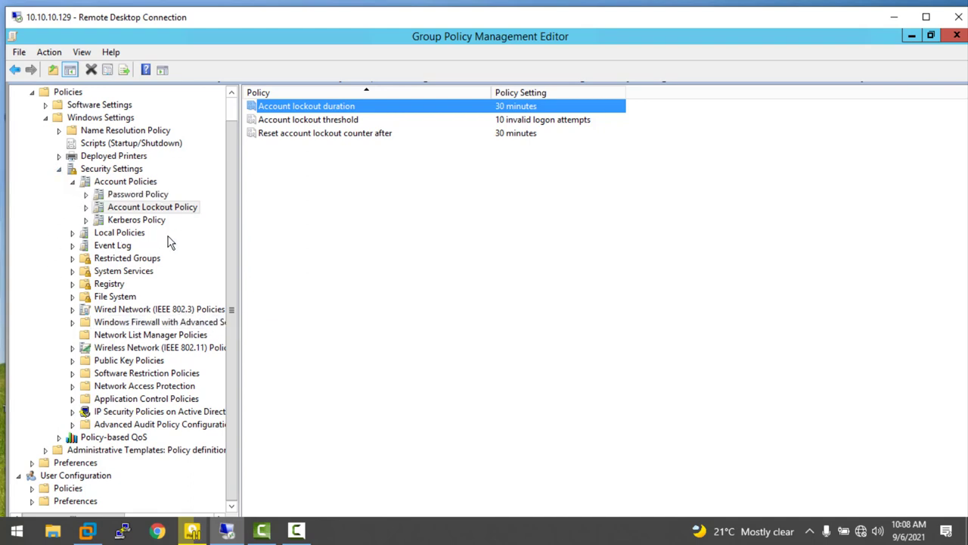
click(296, 531)
click(901, 473)
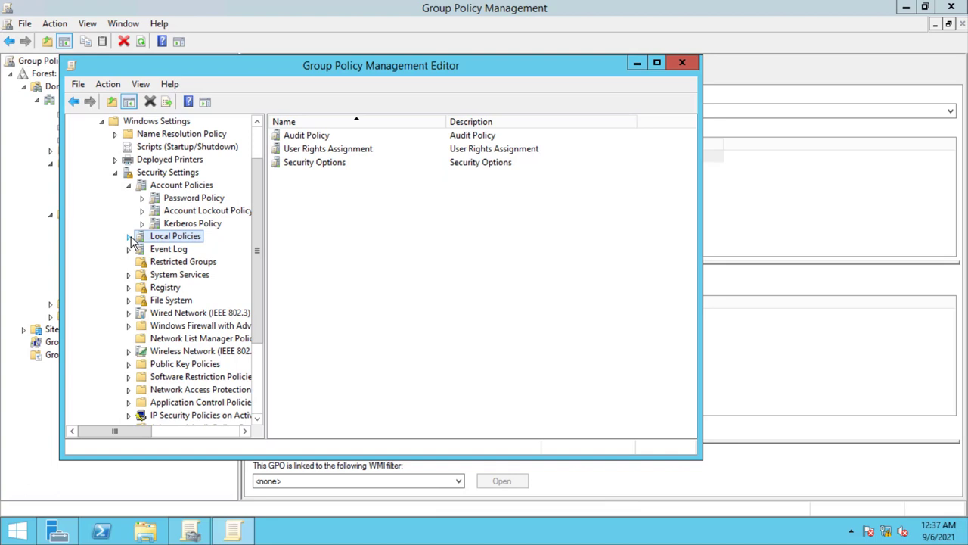
- Navigate the Default Domain Controllers Policy tree through Local Policies to User Rights Assignment
drag(260, 191, 259, 143)
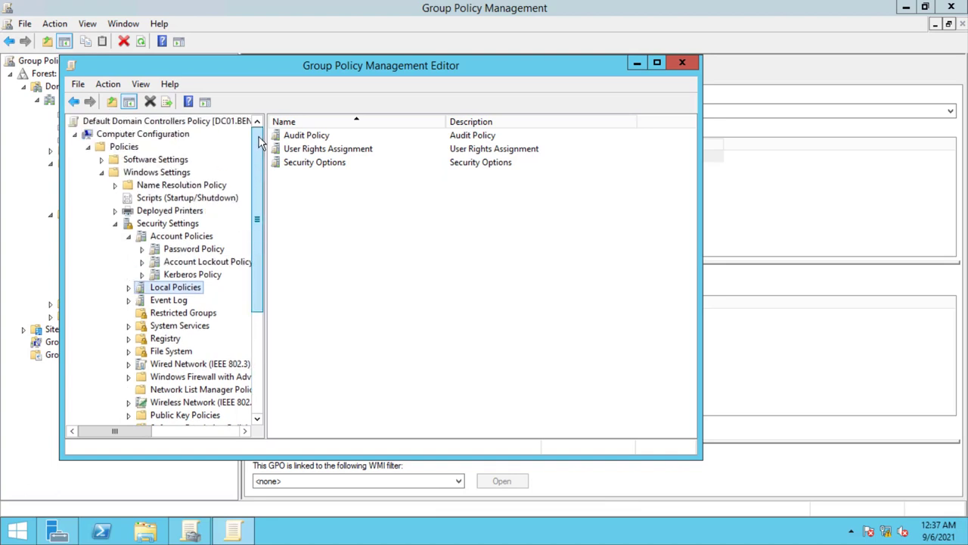
click(120, 136)
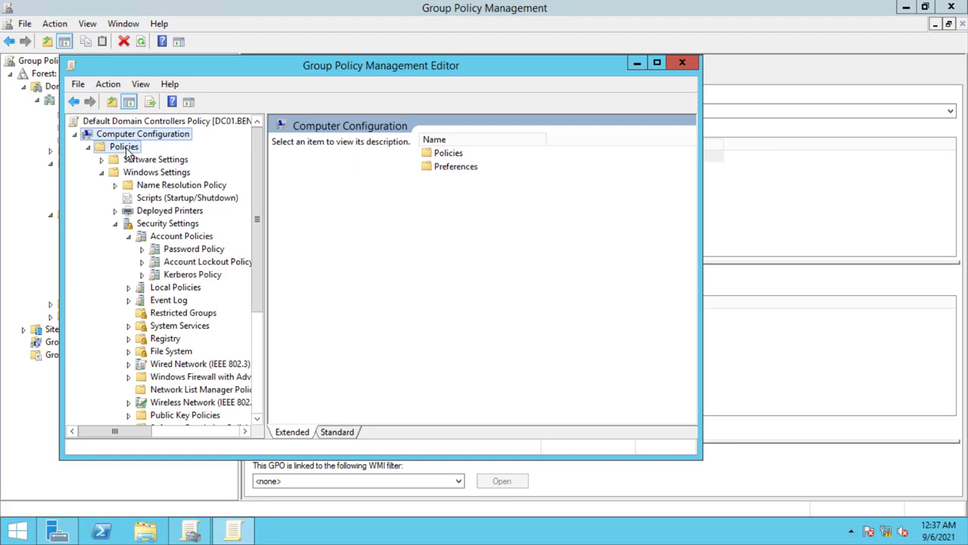
click(126, 149)
click(150, 225)
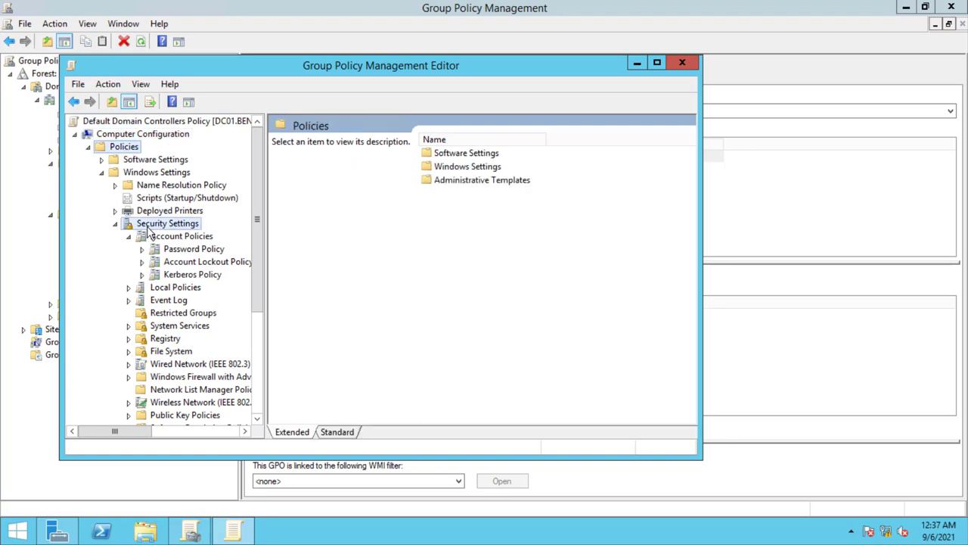
click(142, 290)
click(128, 287)
click(173, 302)
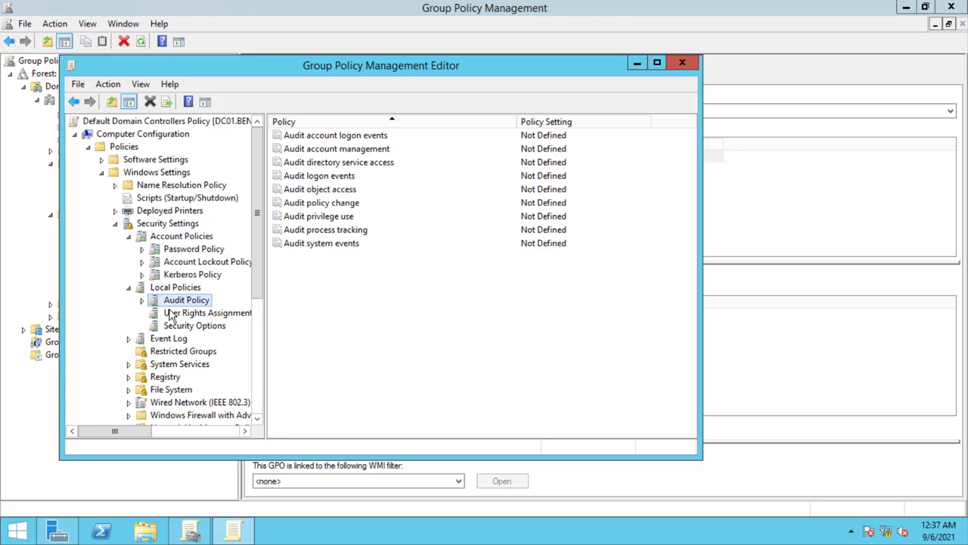
click(172, 316)
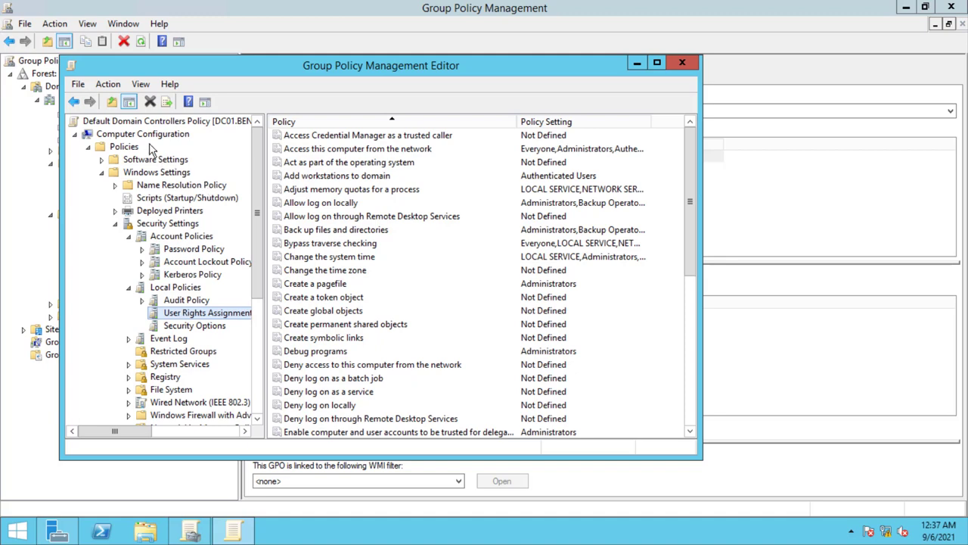
- Re-expand Security Settings > Local Policies, list User Rights Assignment, and select Add workstations to domain
click(87, 147)
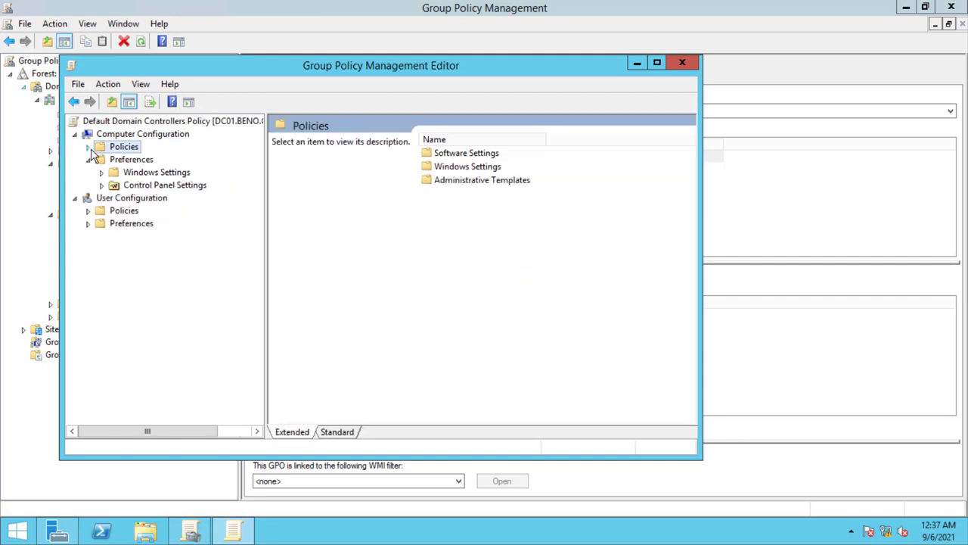
click(88, 159)
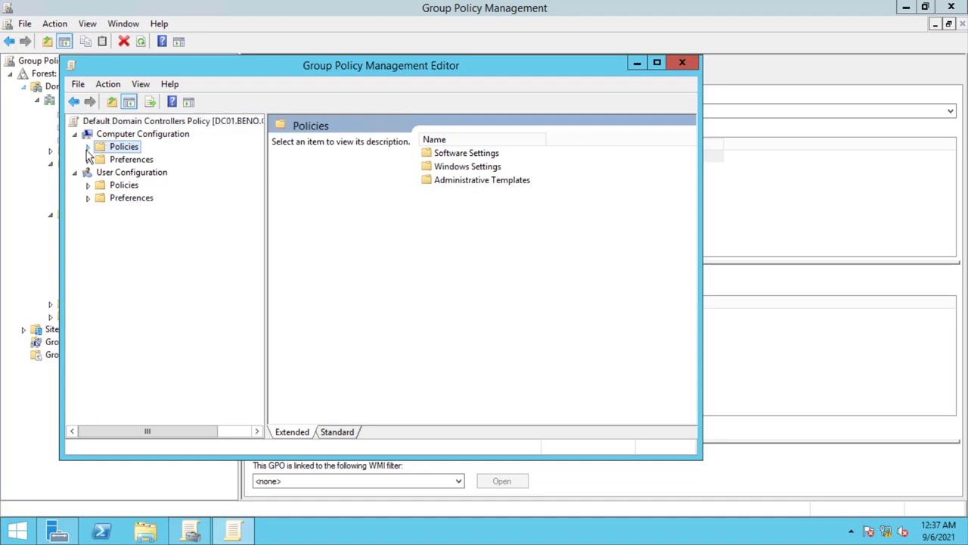
click(87, 146)
click(101, 173)
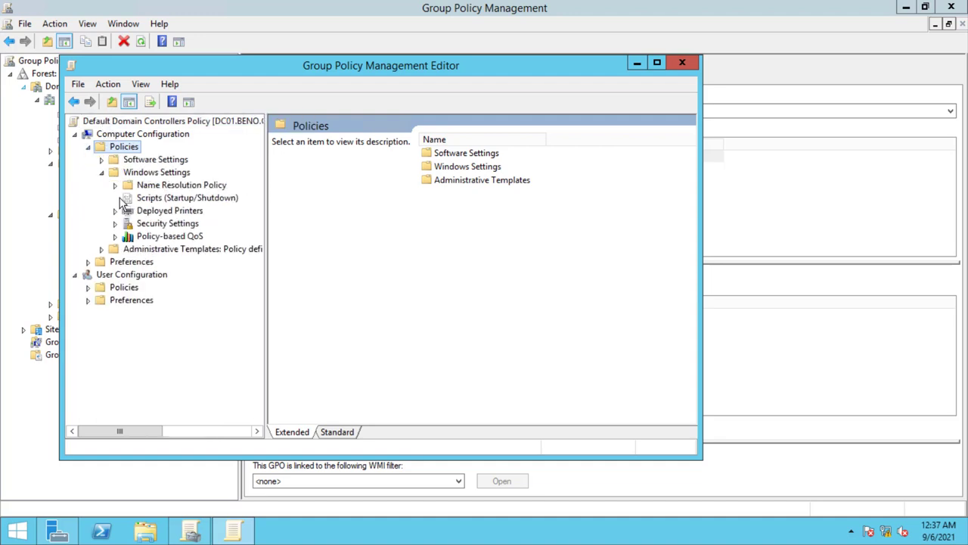
click(115, 223)
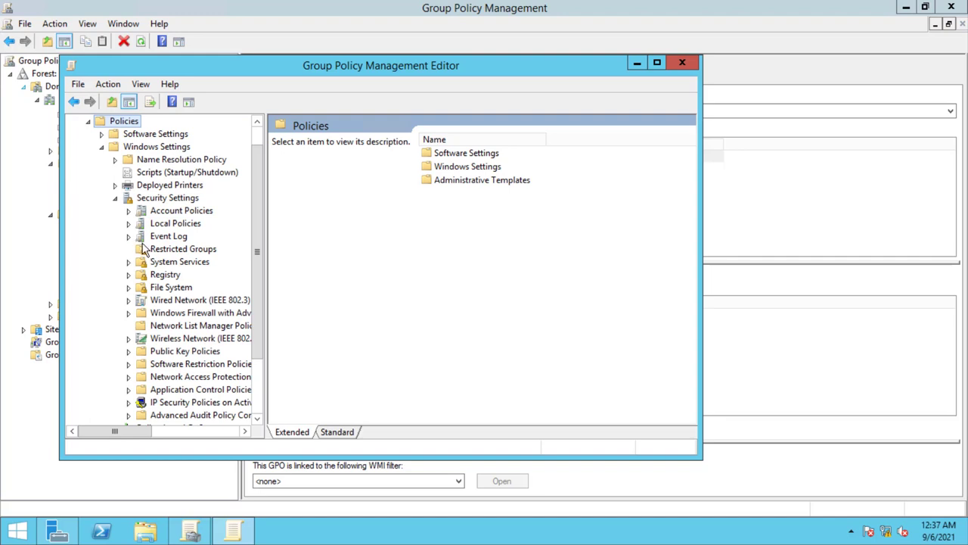
click(128, 224)
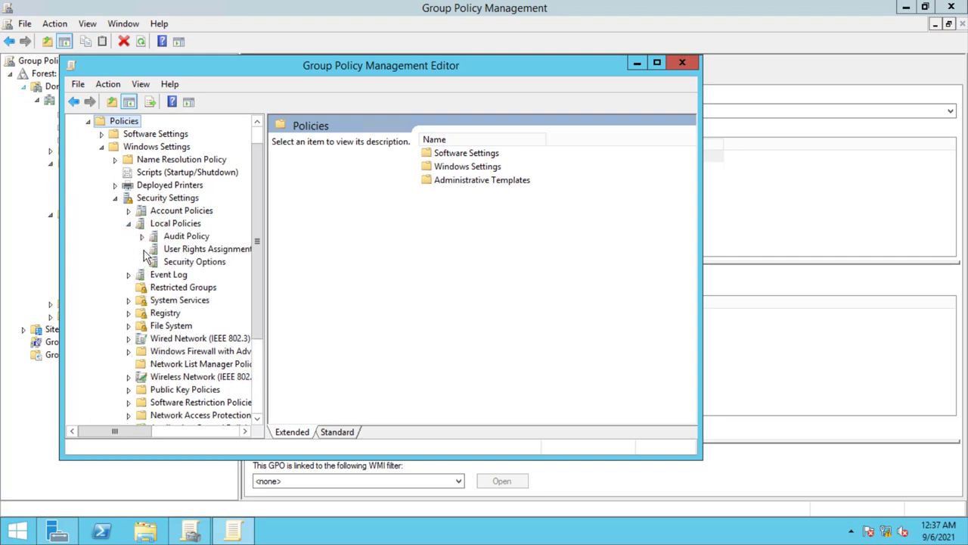
click(169, 254)
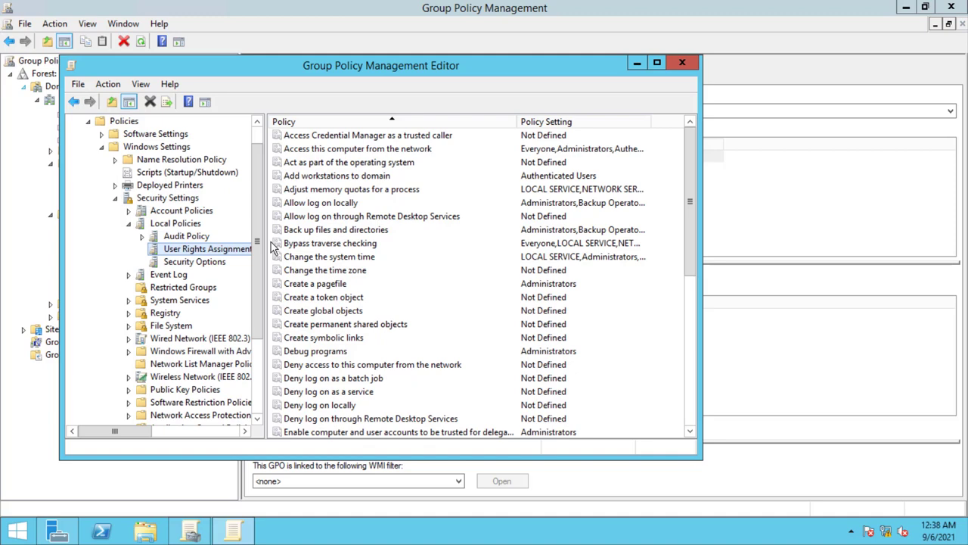
click(349, 179)
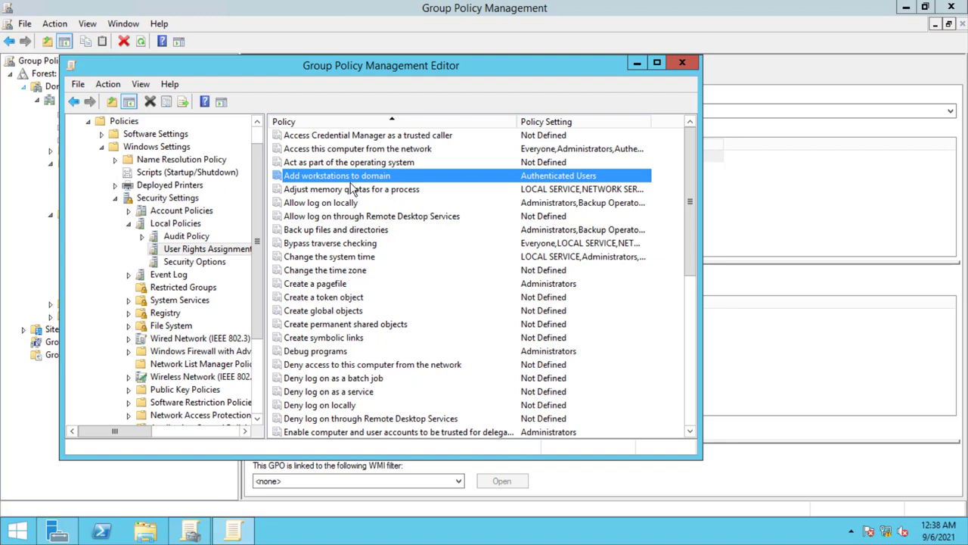
- Add the domain user account to the Add workstations to domain right via Check Names
double_click(547, 184)
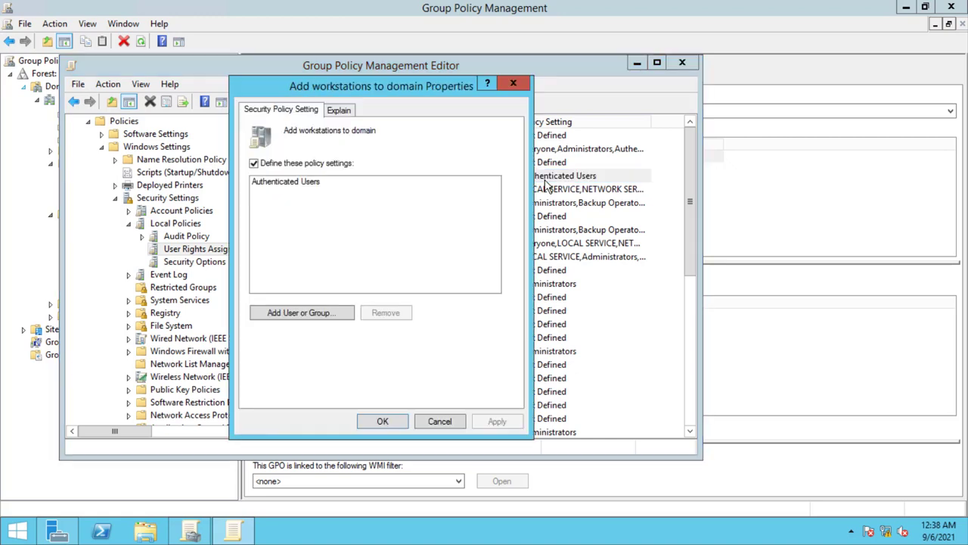
click(314, 183)
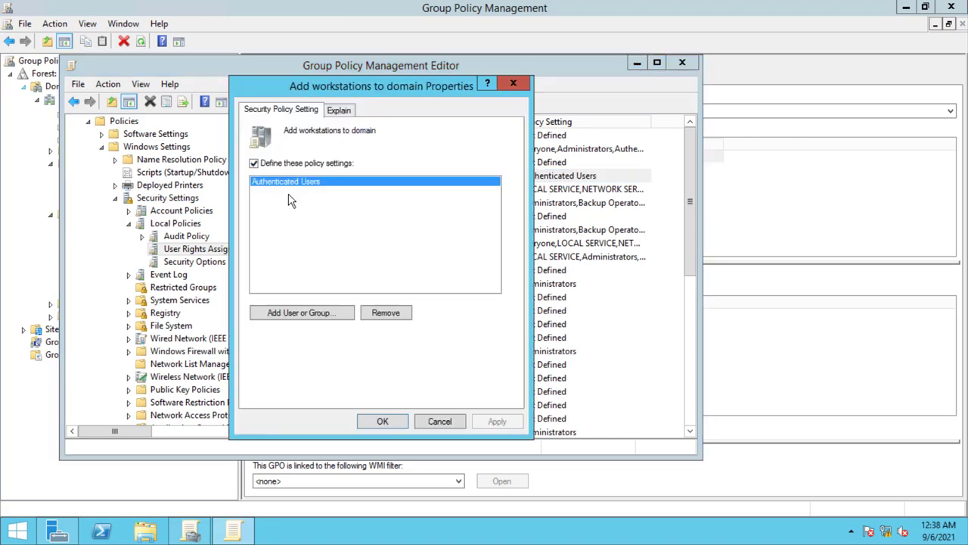
click(305, 312)
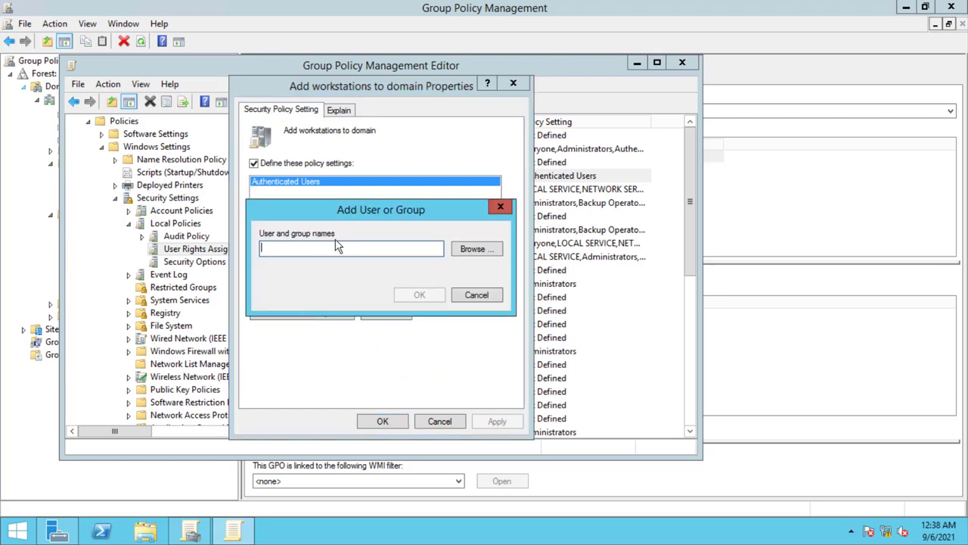
text(al)
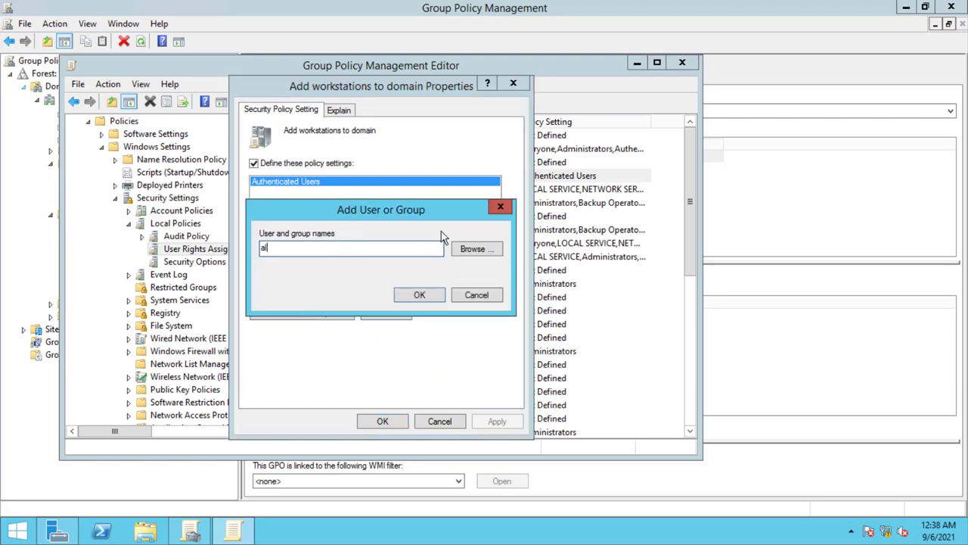
click(465, 253)
text(all)
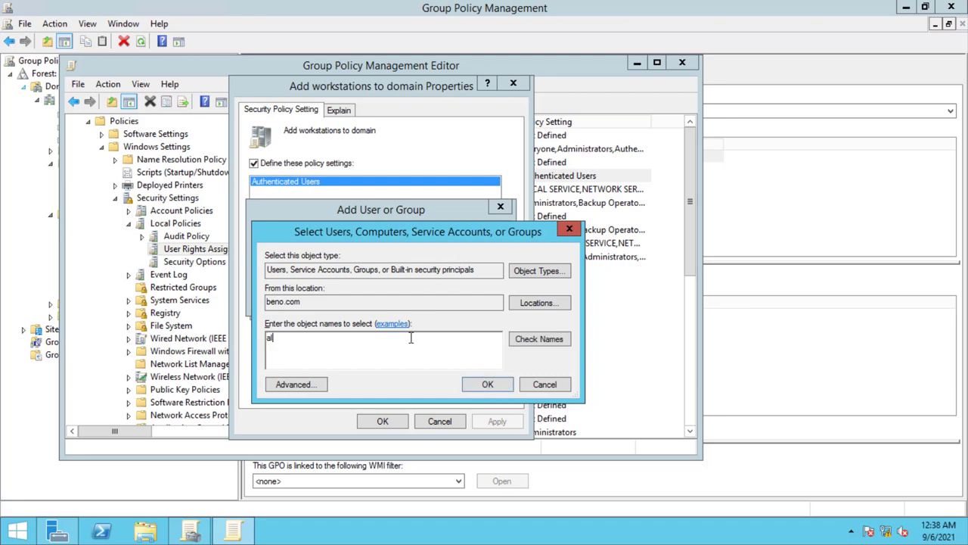
click(550, 345)
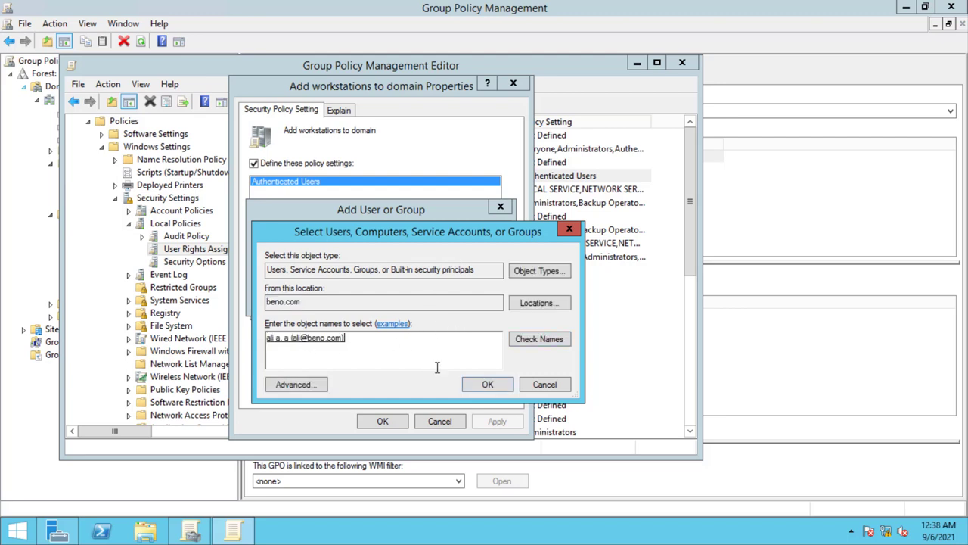
key(Return)
click(409, 297)
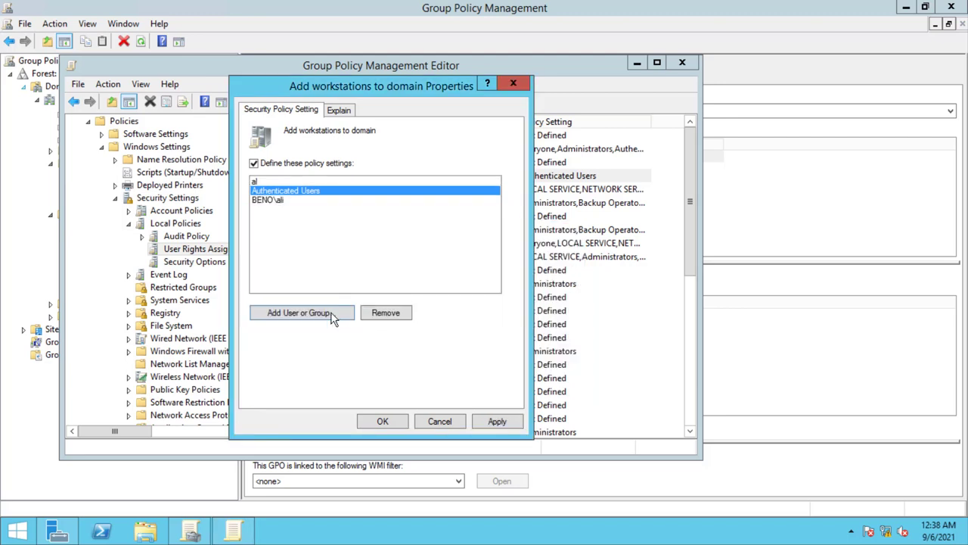
- Apply the updated account list and close the Add workstations to domain properties
click(497, 421)
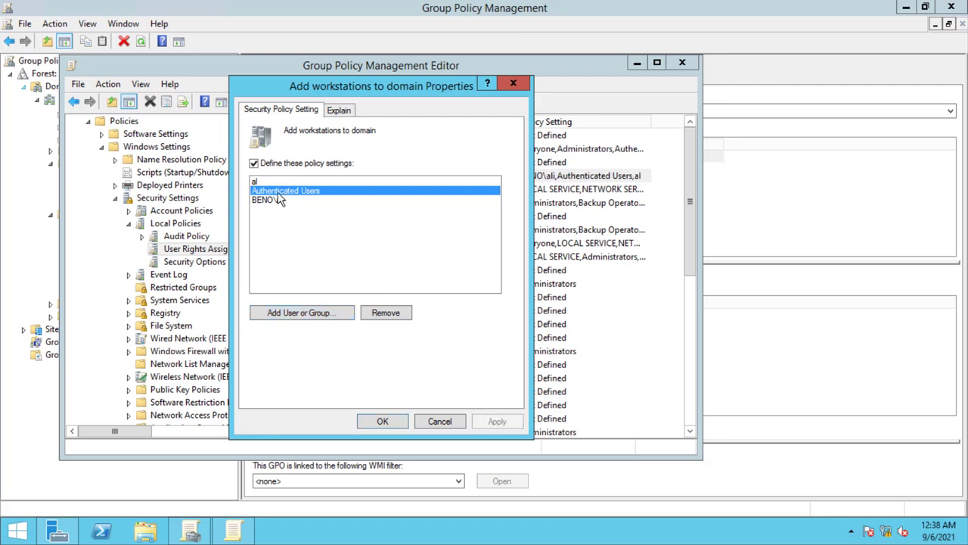
click(280, 201)
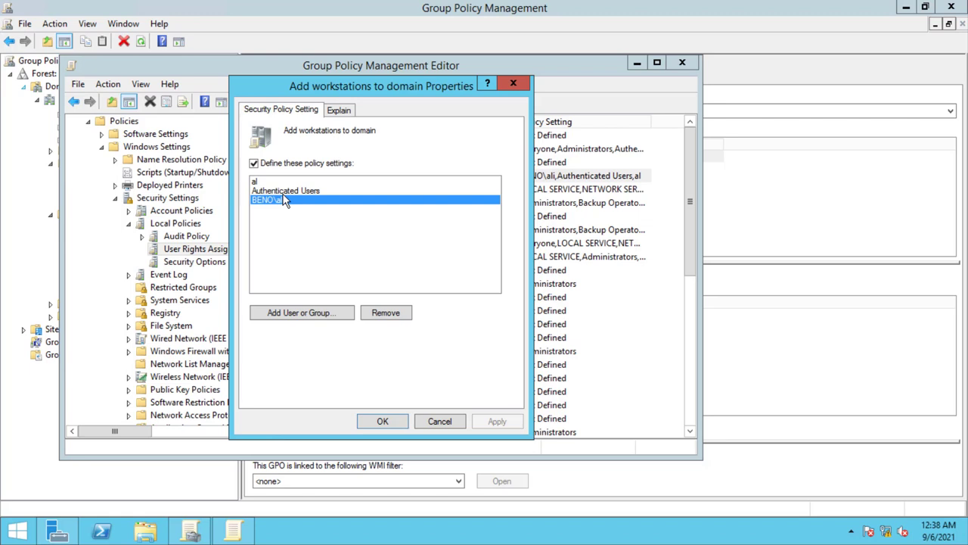
click(519, 81)
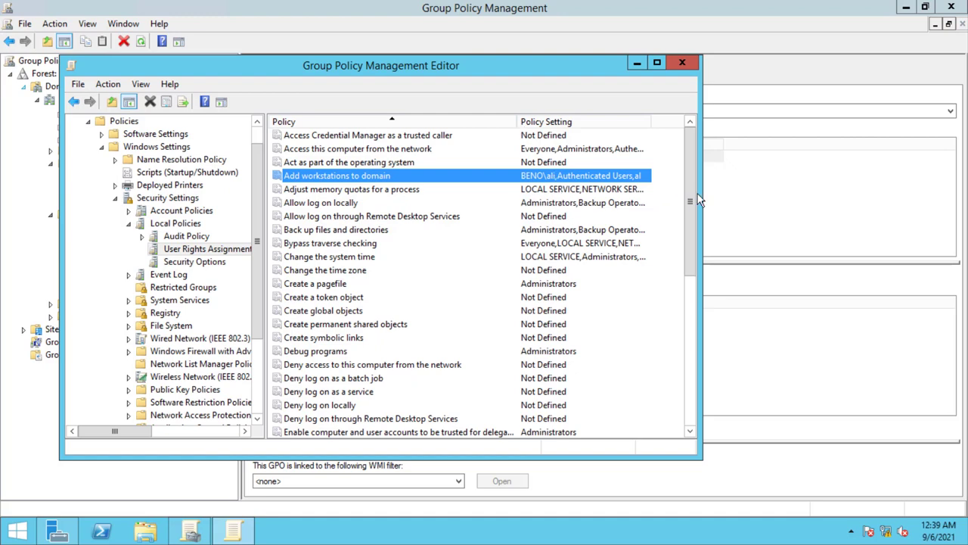
drag(695, 195, 680, 277)
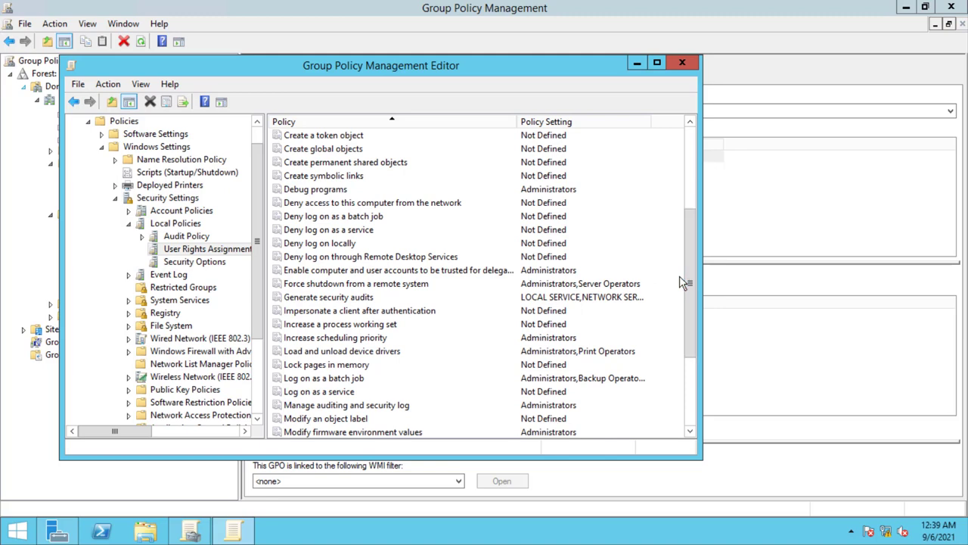
text(add)
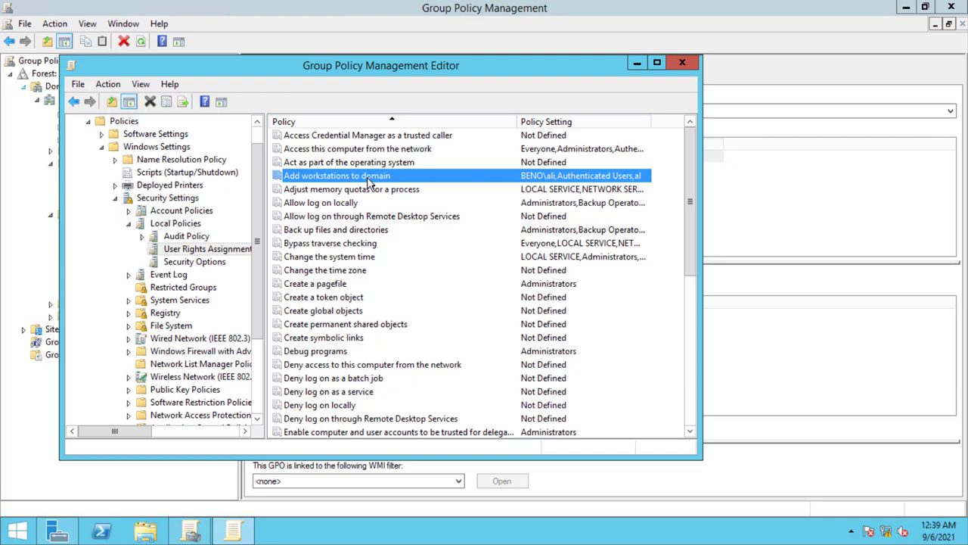
double_click(545, 178)
click(274, 192)
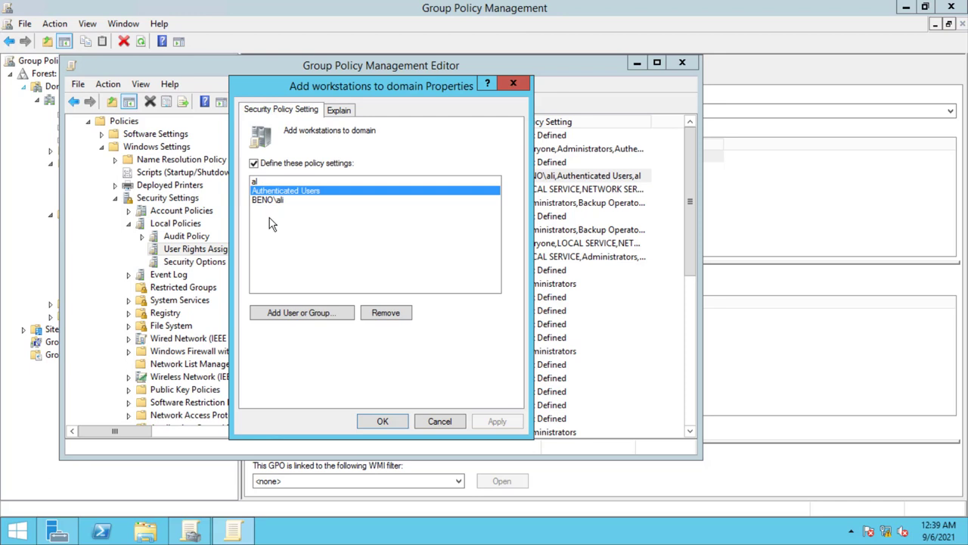
click(270, 202)
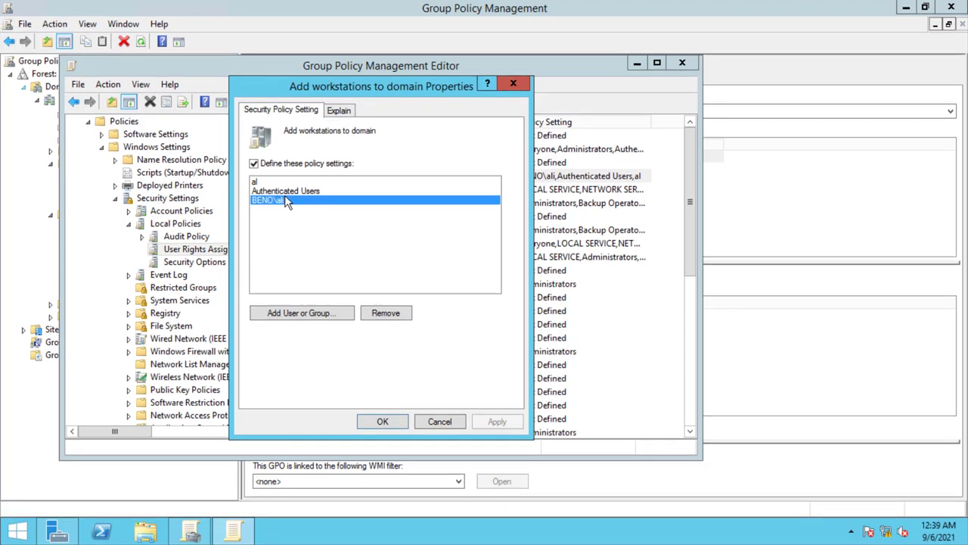
click(513, 86)
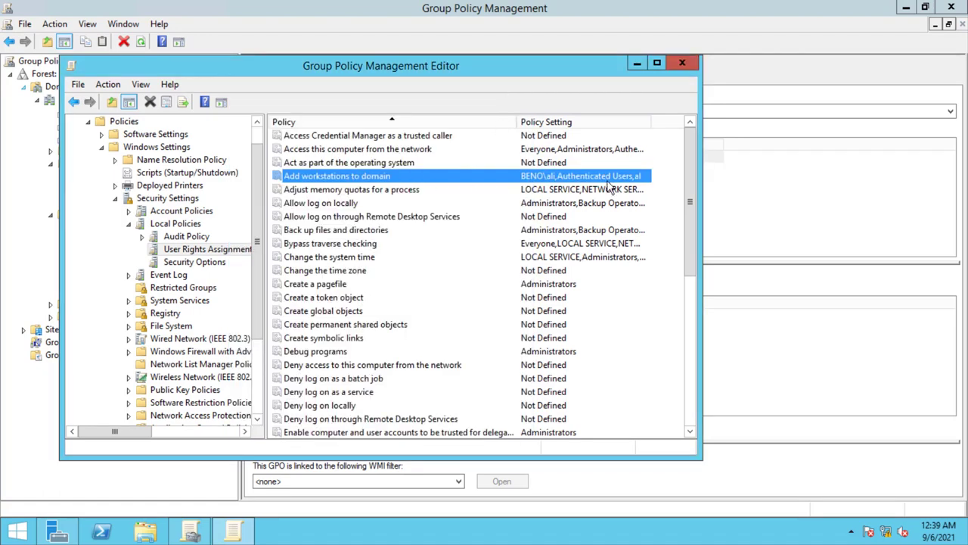
drag(691, 190, 683, 342)
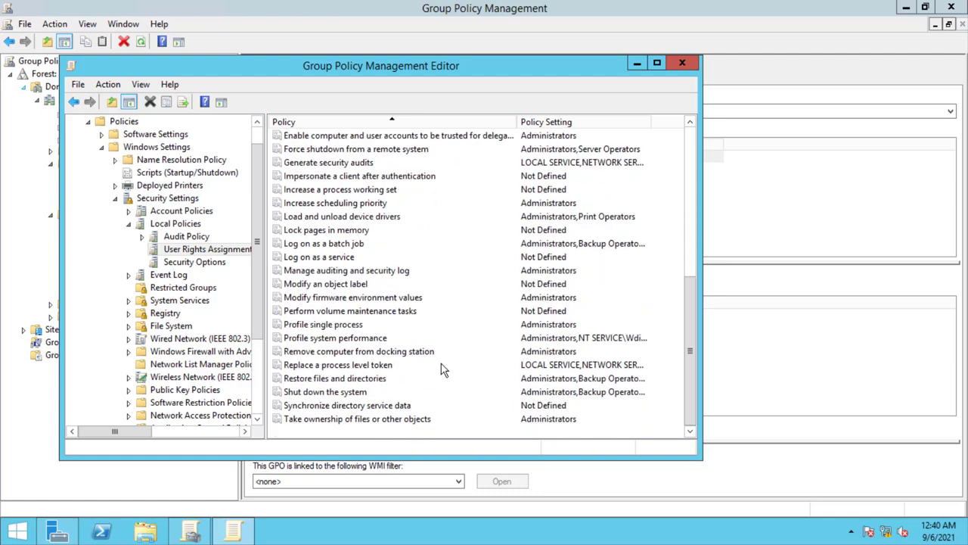
click(367, 393)
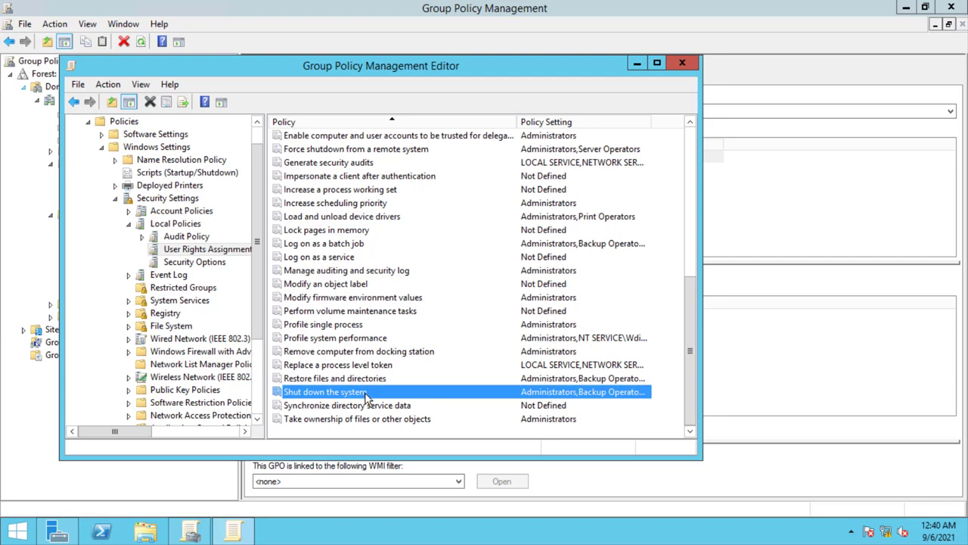
double_click(367, 394)
click(286, 211)
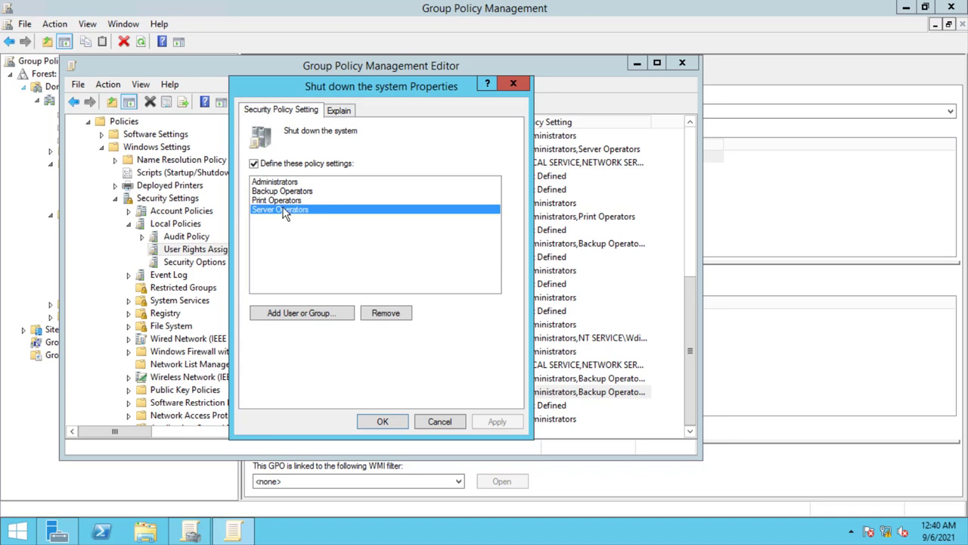
click(285, 200)
click(285, 191)
ctrl+click(285, 182)
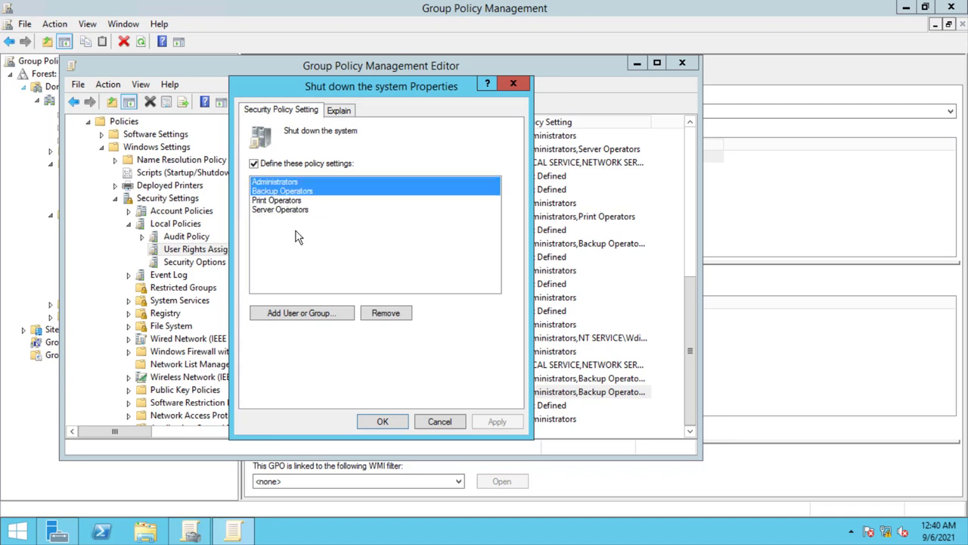
drag(292, 211, 284, 183)
click(297, 212)
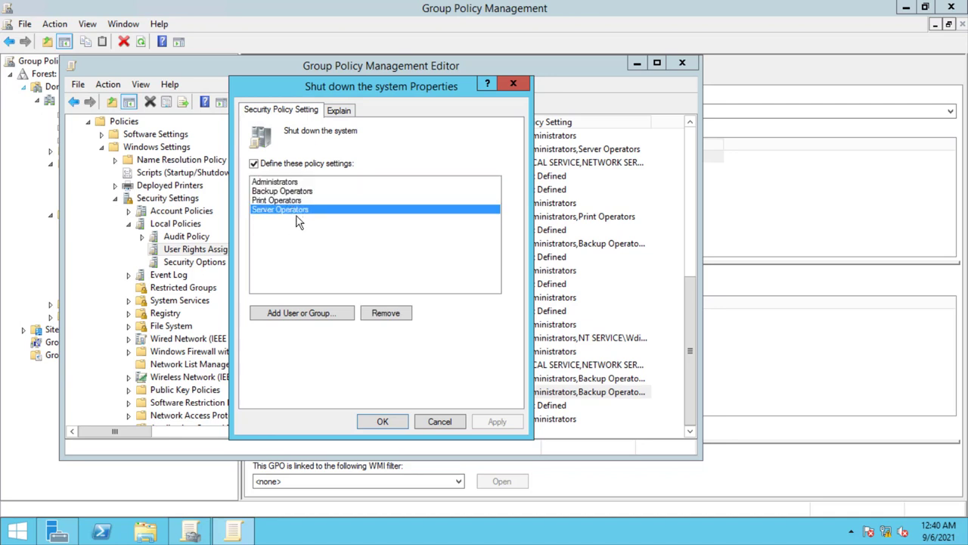
click(295, 192)
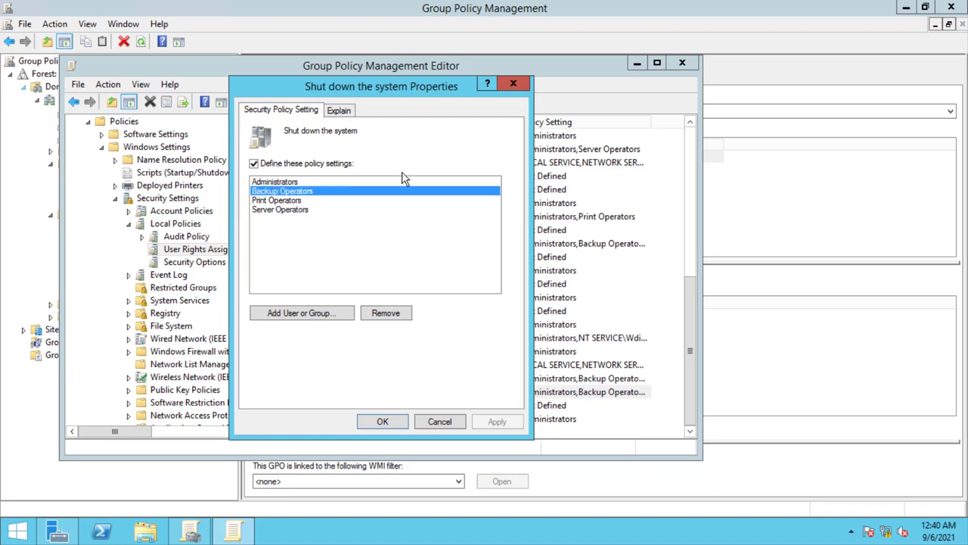
click(333, 312)
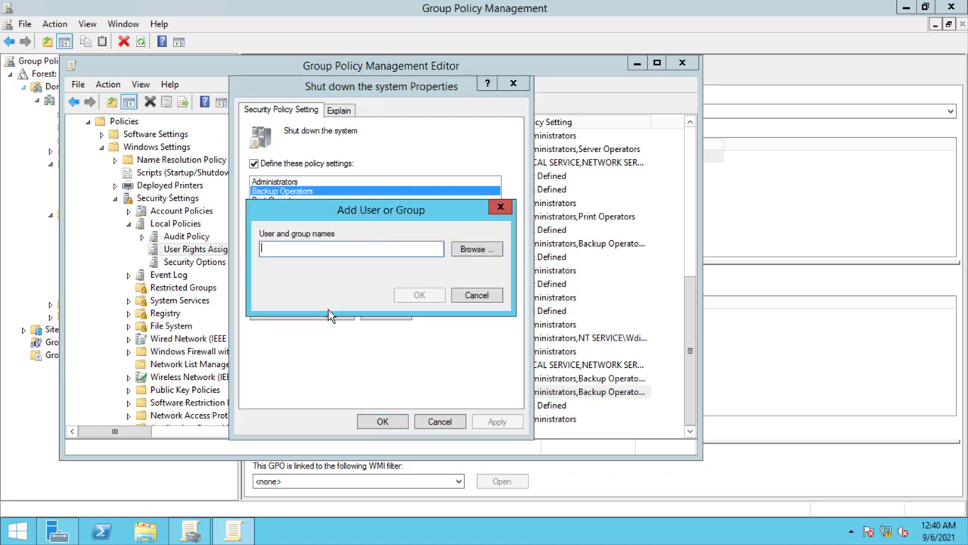
click(501, 208)
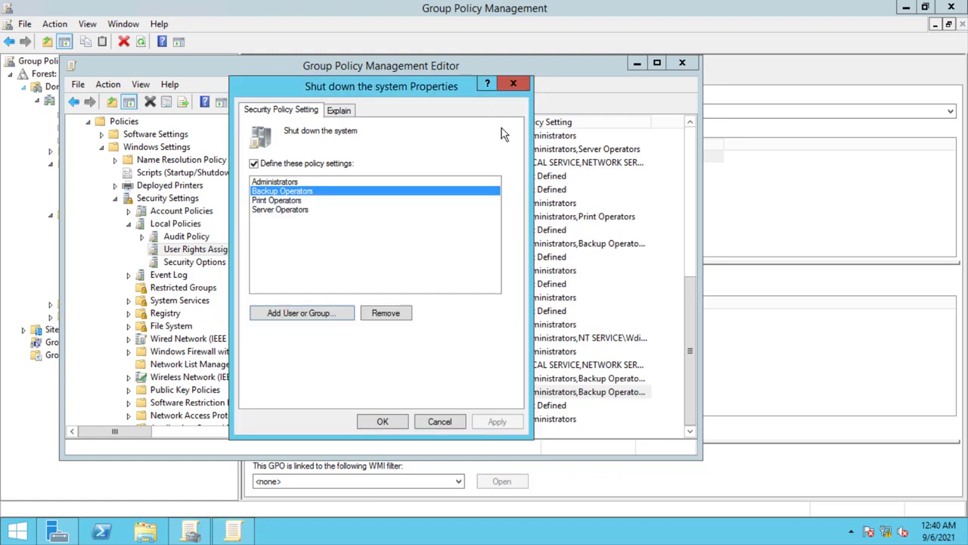
click(512, 86)
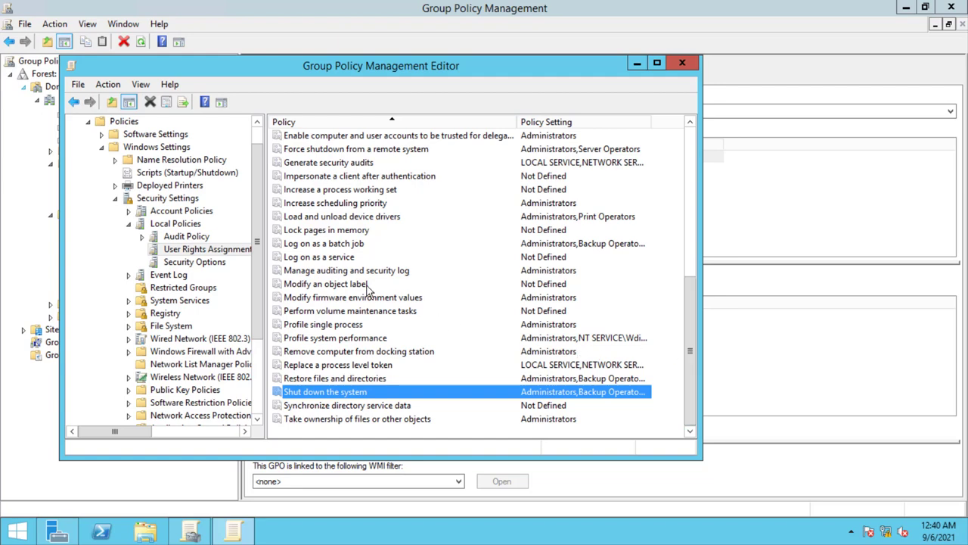
- Browse rights like Lock pages in memory and Generate security audits, then list Security Options
click(351, 234)
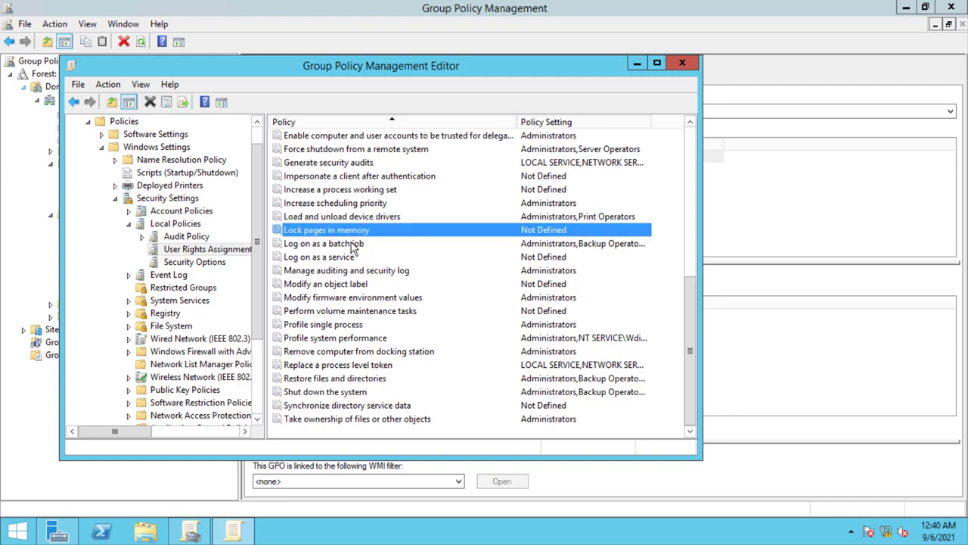
click(351, 246)
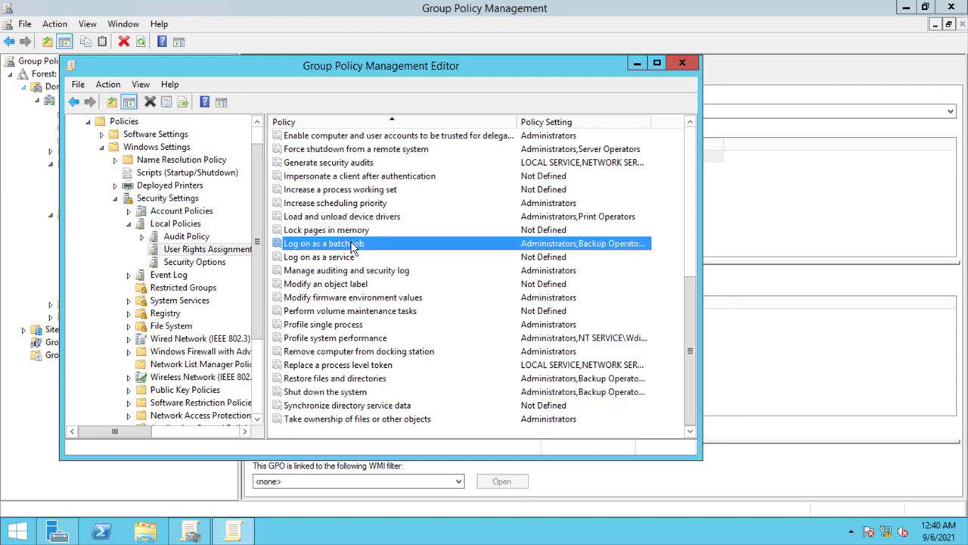
scroll(352, 248, up, 2)
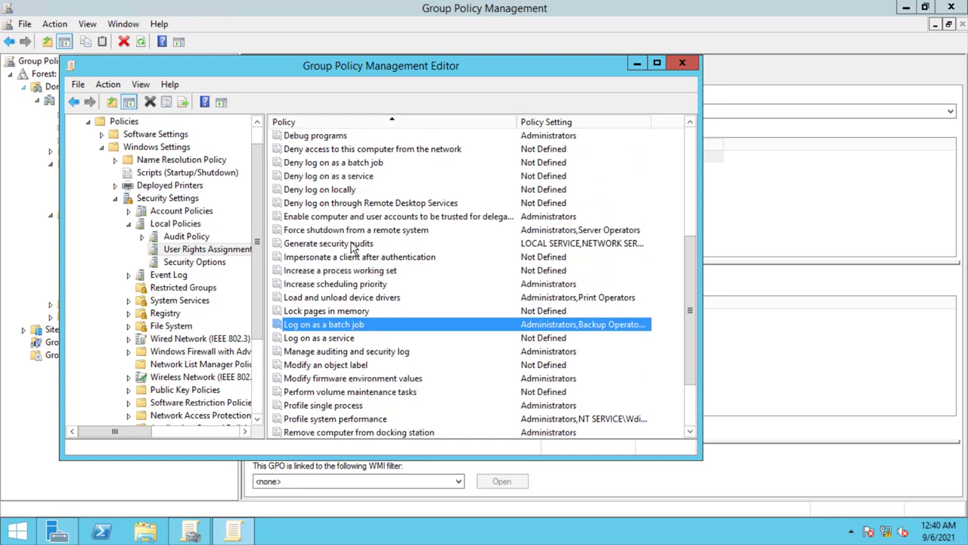
click(352, 231)
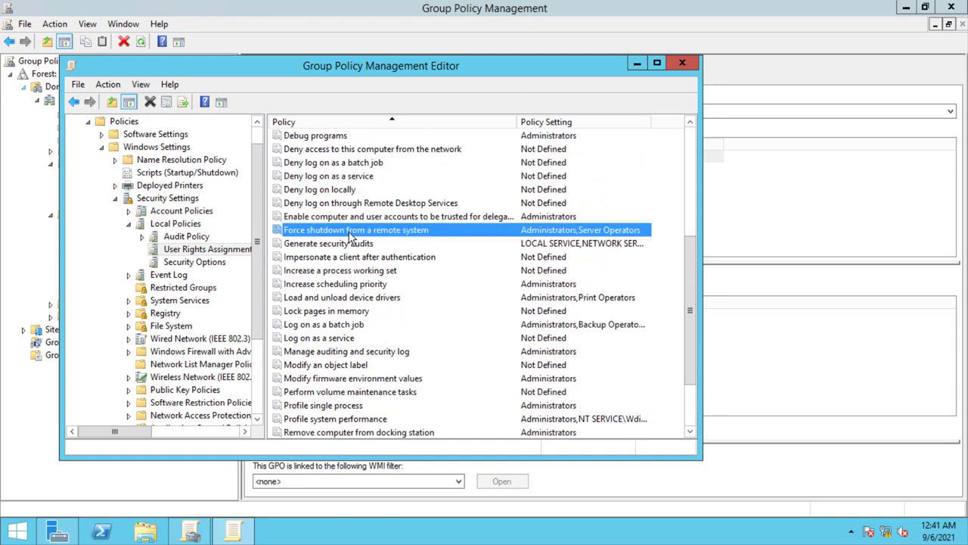
click(353, 246)
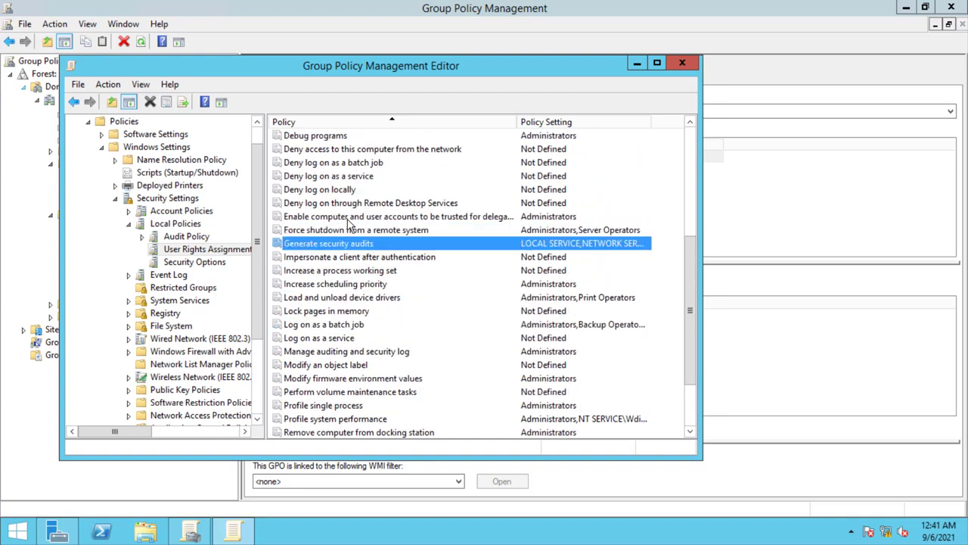
click(346, 218)
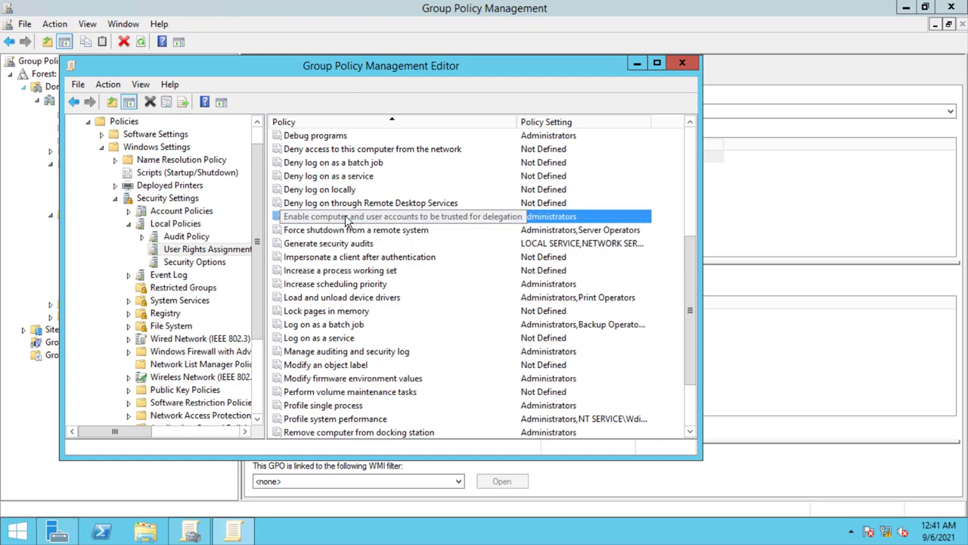
scroll(346, 217, up, 1)
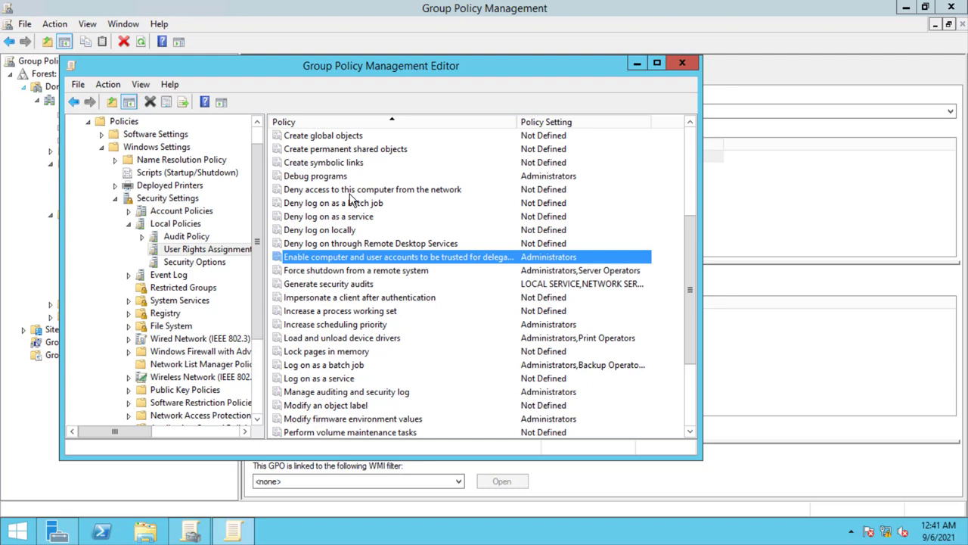
scroll(350, 197, up, 1)
scroll(351, 199, up, 2)
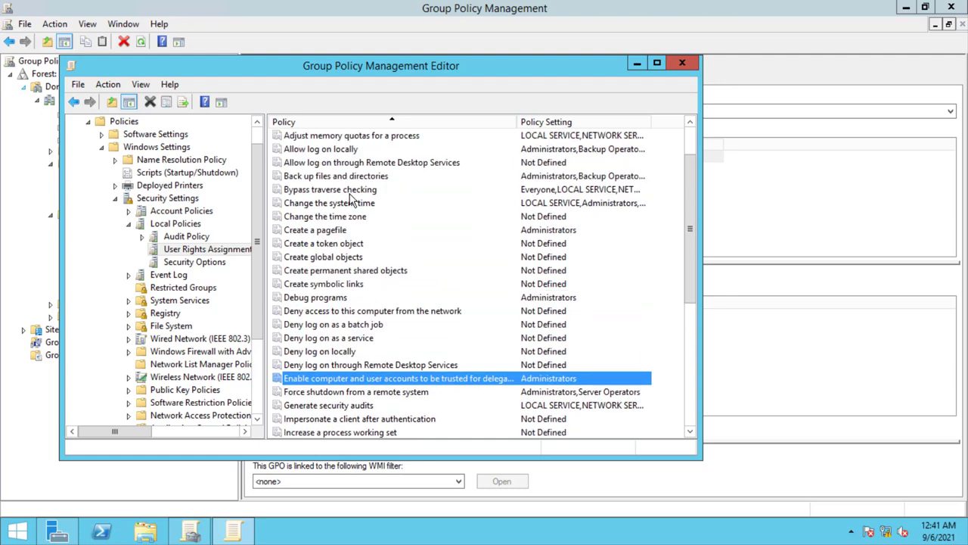
click(209, 264)
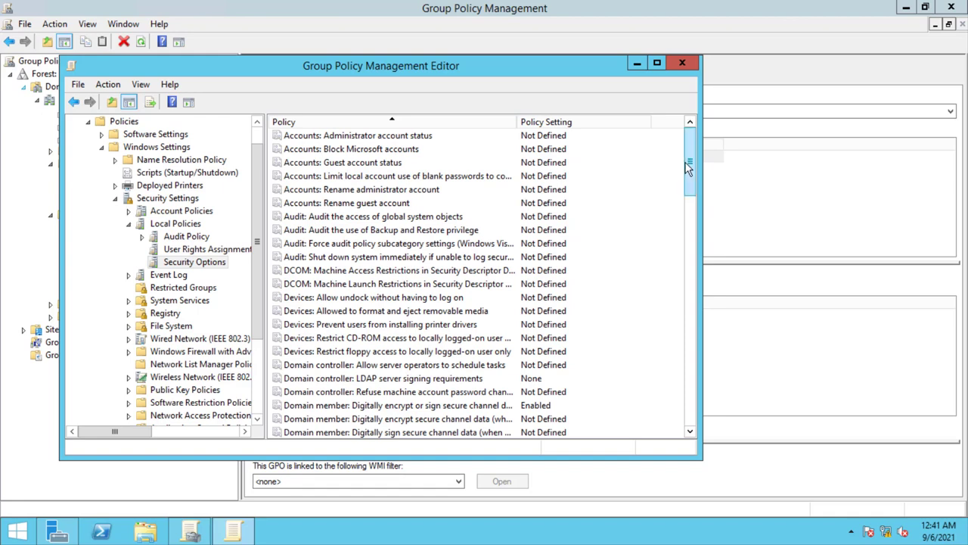
- Scroll Security Options and select 'Network security: Force logoff when logon hours expire'
drag(688, 168, 689, 191)
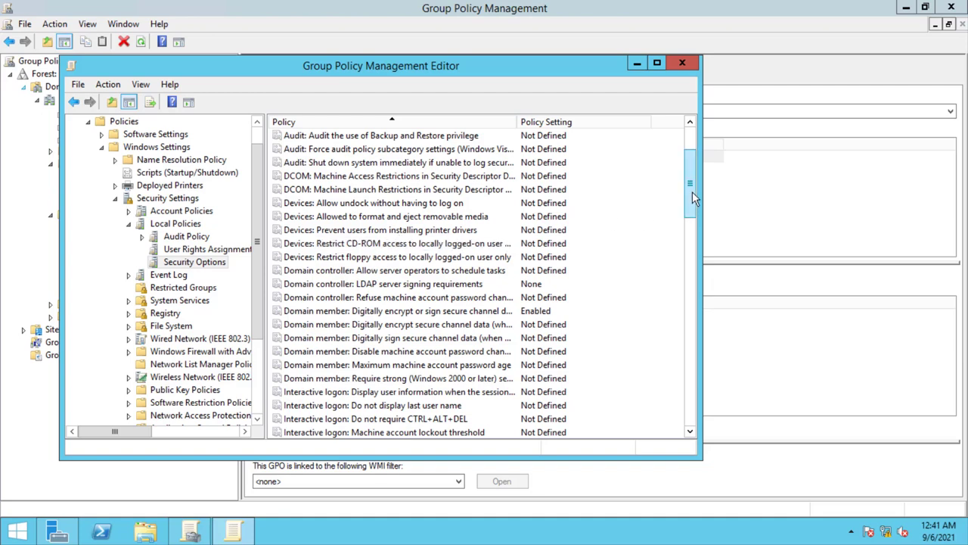
drag(691, 195, 674, 301)
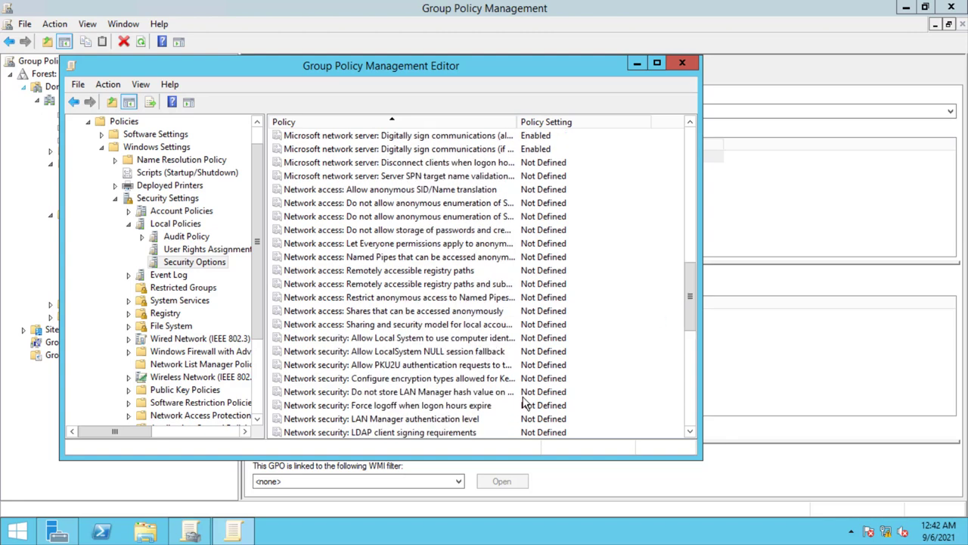
click(434, 407)
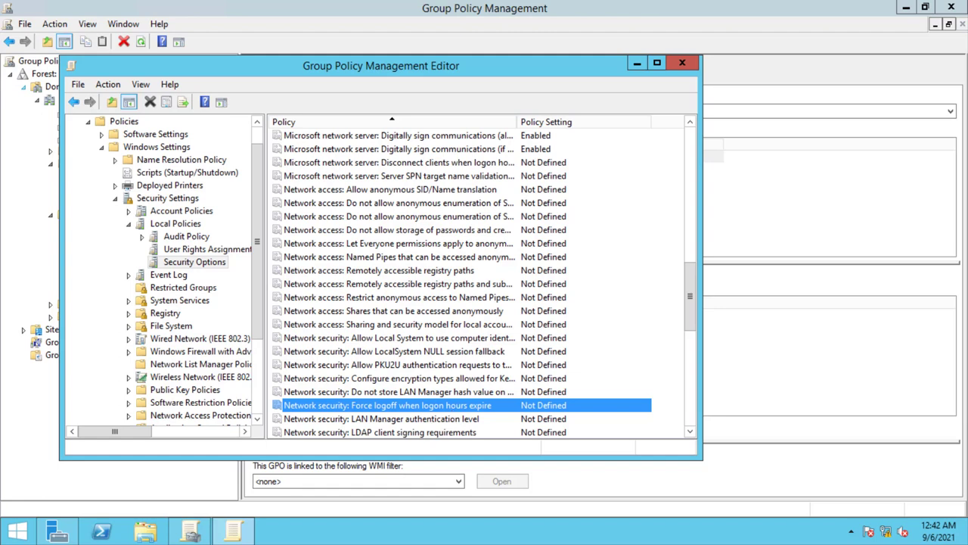
click(56, 533)
- Open the usersr user's properties in Active Directory Users and Computers on the Account tab
click(864, 39)
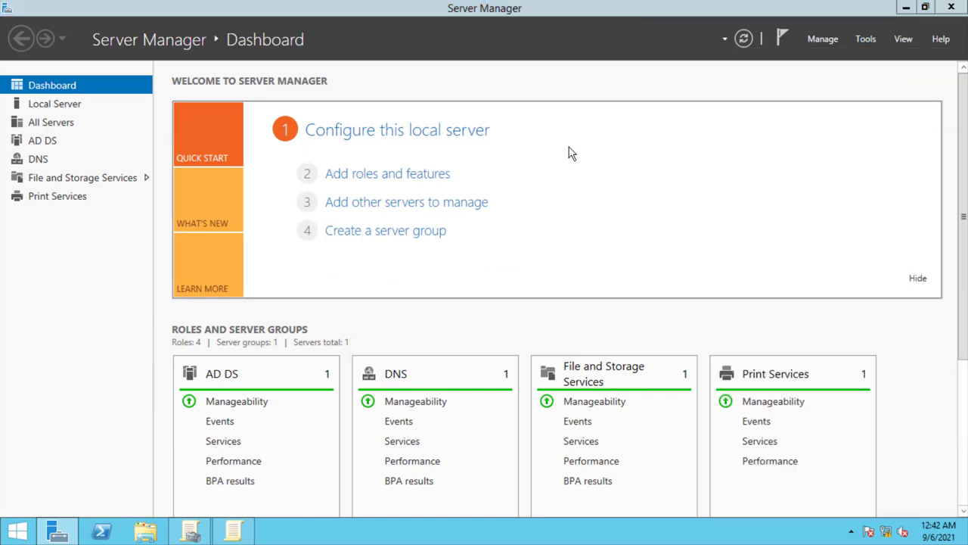
double_click(324, 149)
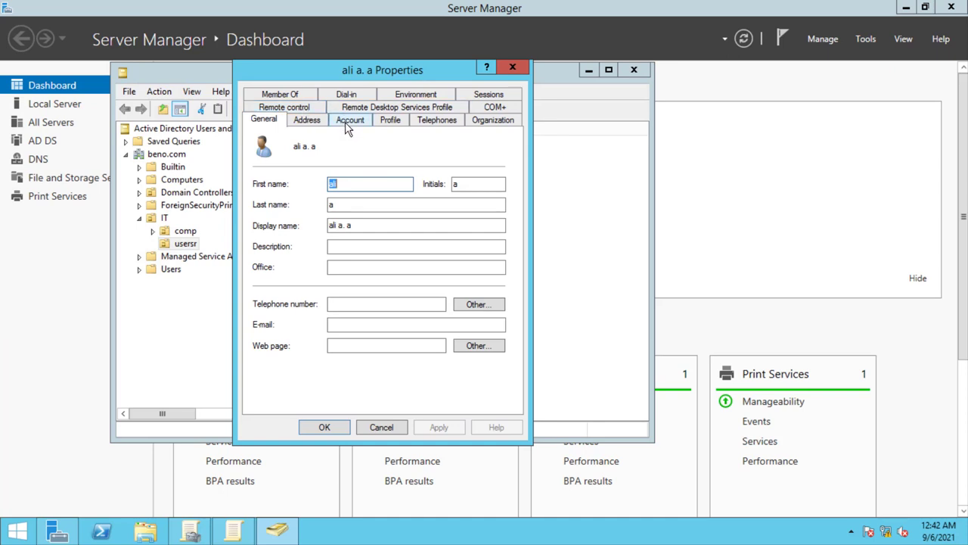
click(347, 125)
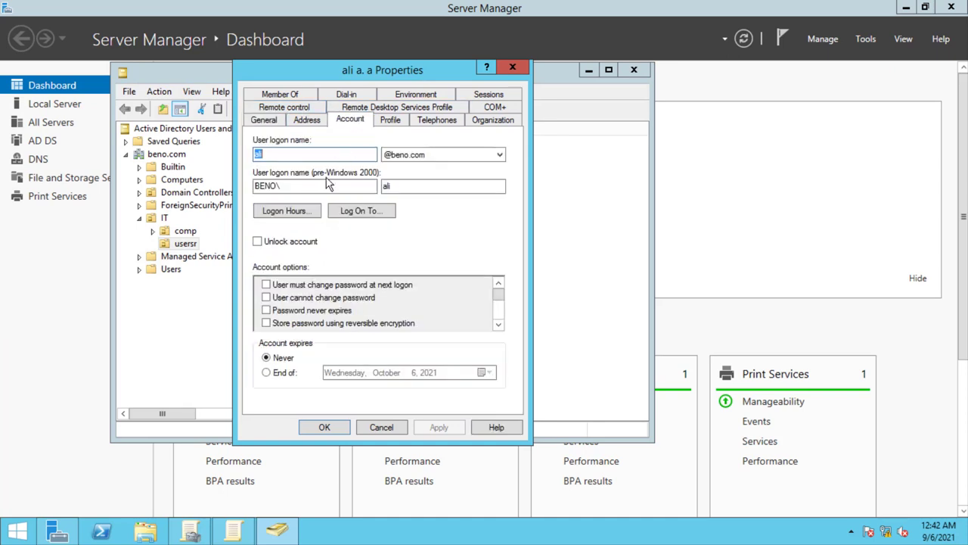
- Try selections in the user's Logon Hours grid, then close it and Properties without saving
click(295, 214)
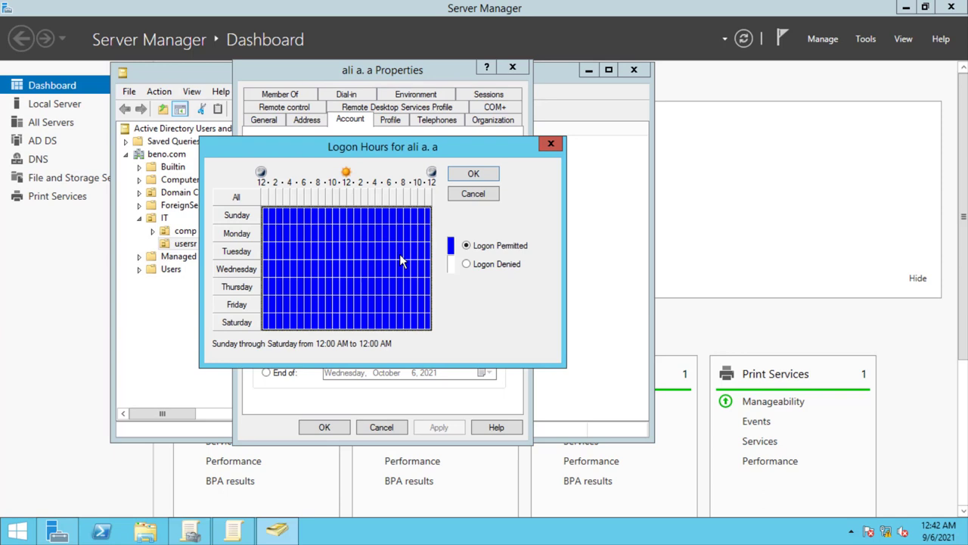
click(363, 237)
drag(323, 215, 312, 216)
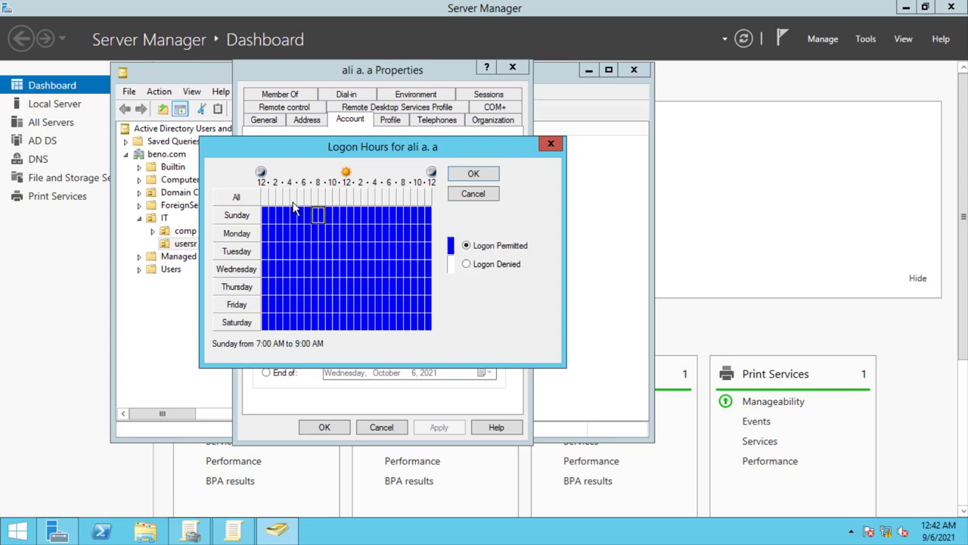
click(316, 217)
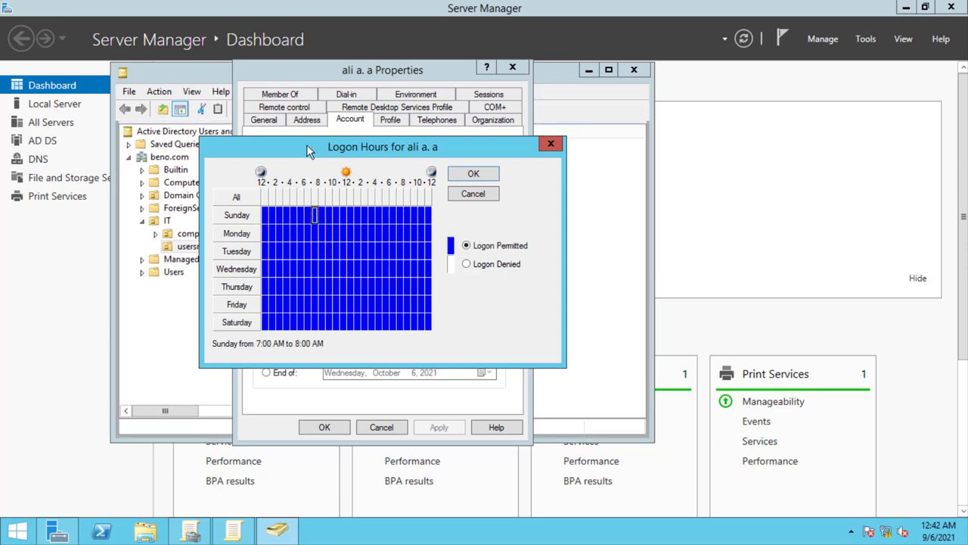
drag(306, 144, 399, 132)
drag(406, 199, 473, 296)
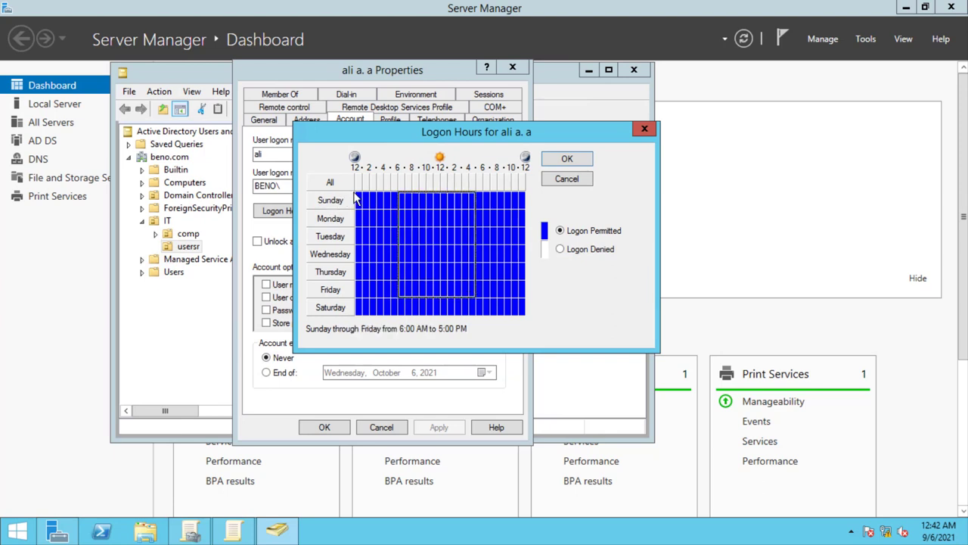
drag(355, 194, 525, 318)
click(643, 130)
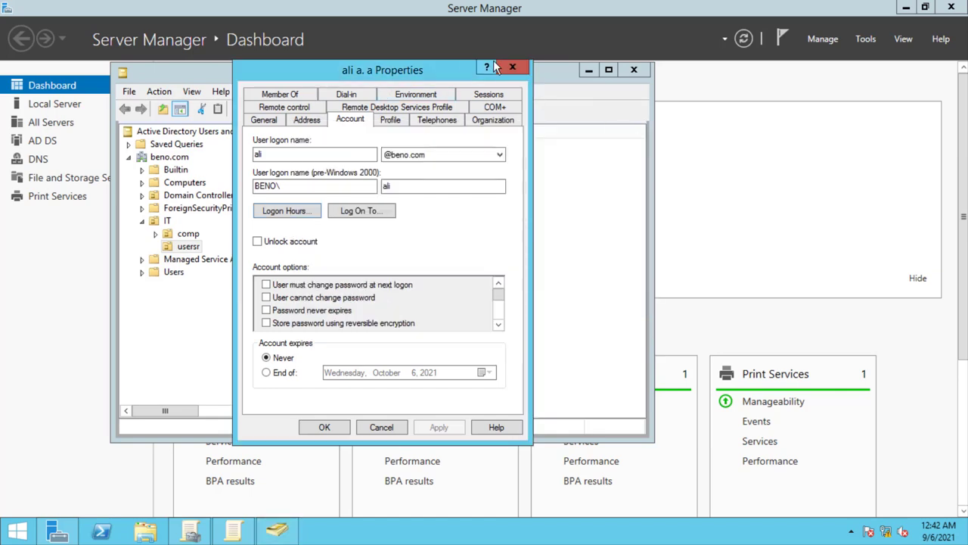
click(512, 67)
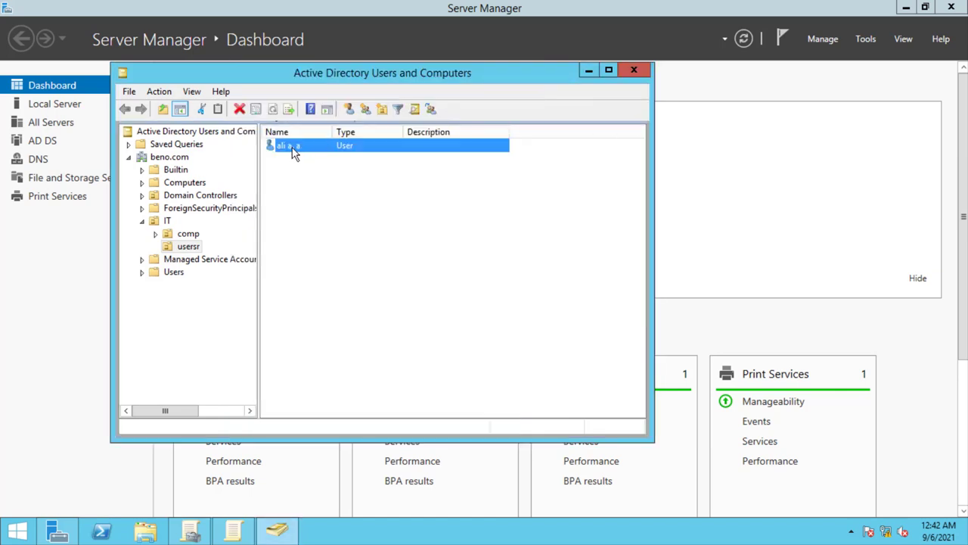
- Reopen the user's Logon Hours and set every hour of the week to Logon Denied
double_click(294, 152)
click(340, 121)
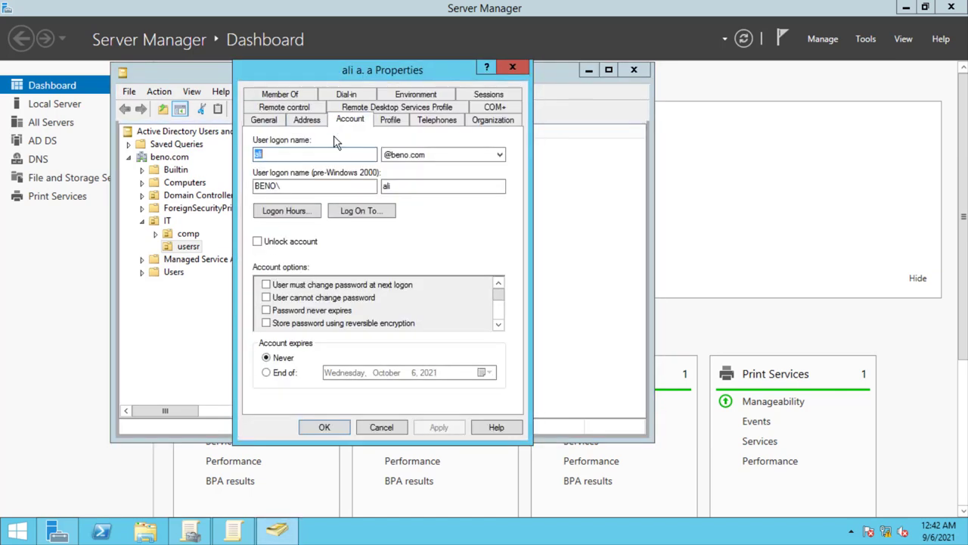
click(295, 211)
drag(264, 211, 431, 322)
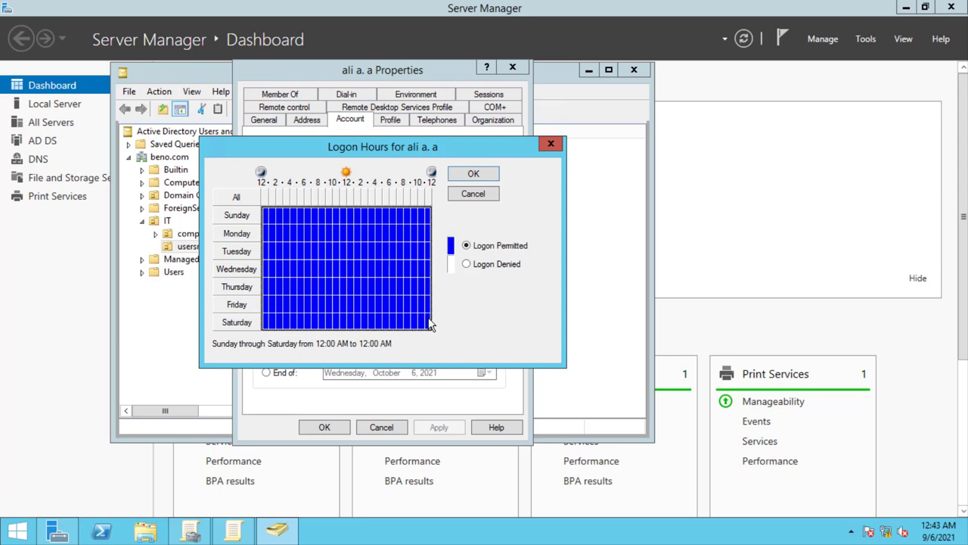
click(466, 264)
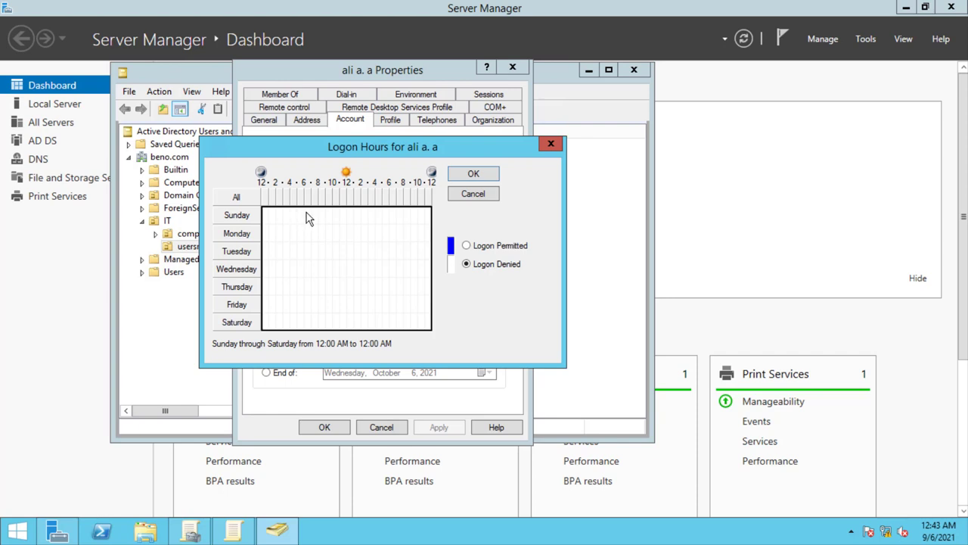
- Permit logon Sunday through Thursday, 8 AM to 3 PM, and save the user's properties
drag(307, 218, 363, 290)
click(466, 246)
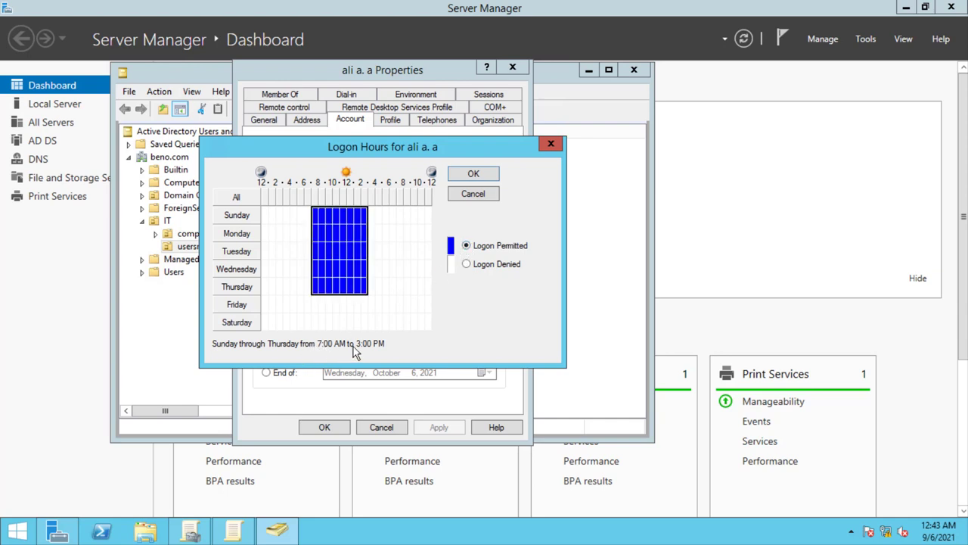
drag(313, 214, 312, 281)
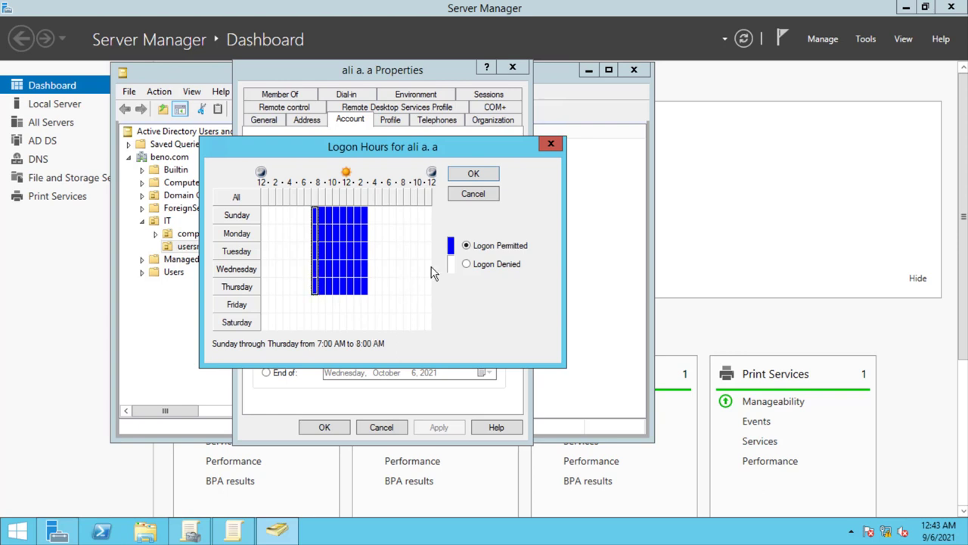
click(466, 264)
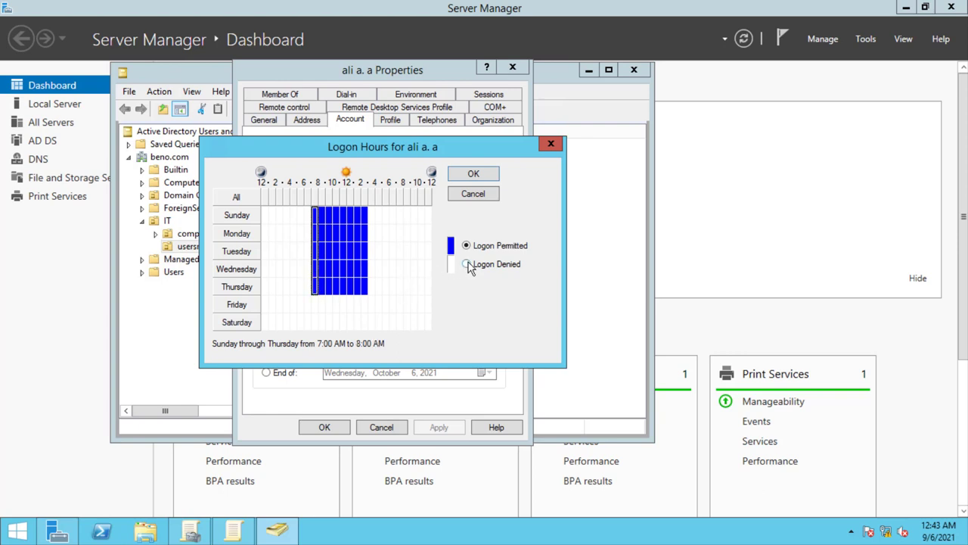
click(328, 321)
drag(327, 218, 367, 292)
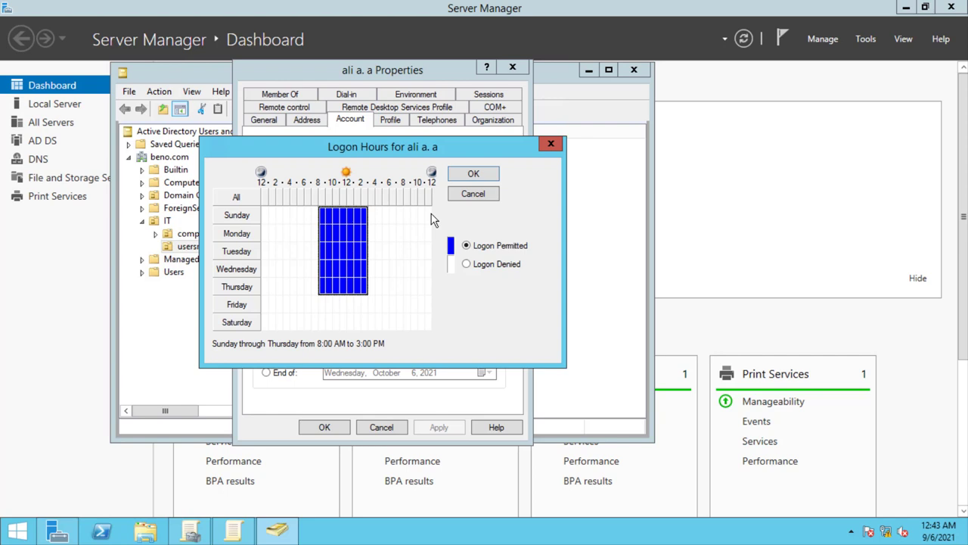
click(472, 177)
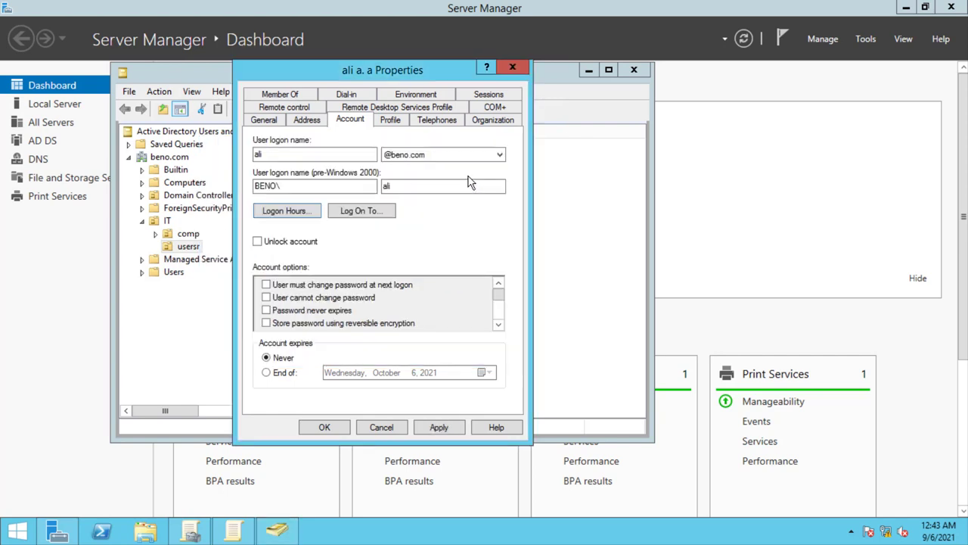
click(386, 431)
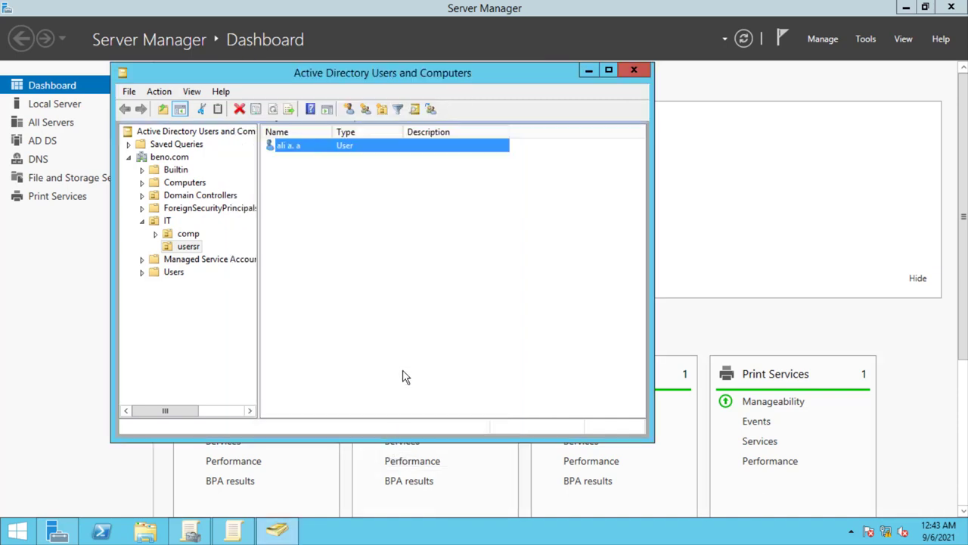
- Define 'Network security: Force logoff when logon hours expire' as Enabled
key(alt+Tab)
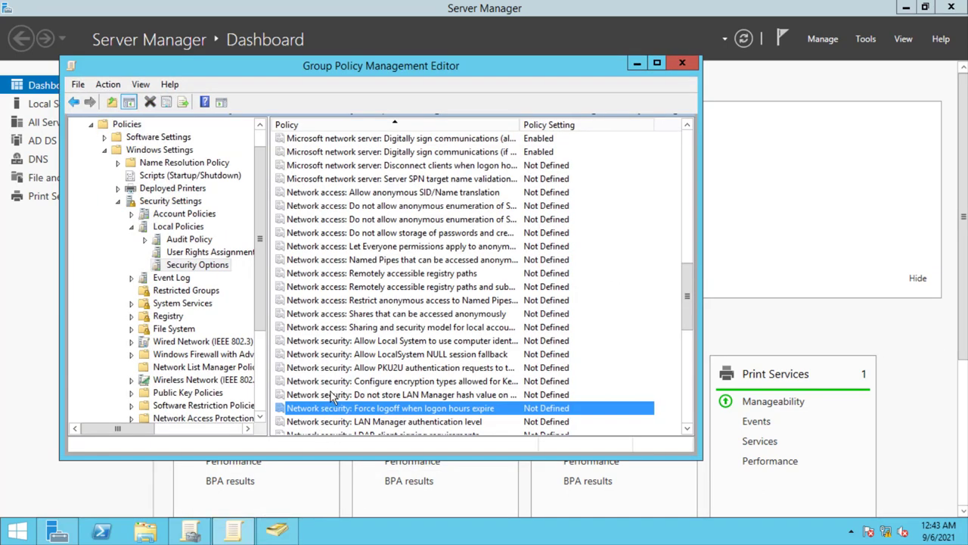
double_click(400, 415)
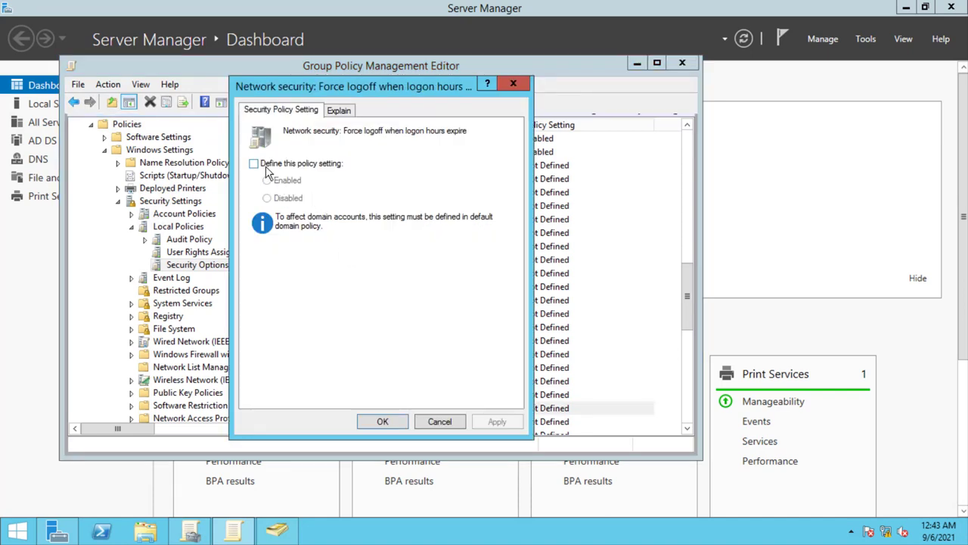
click(255, 163)
click(277, 184)
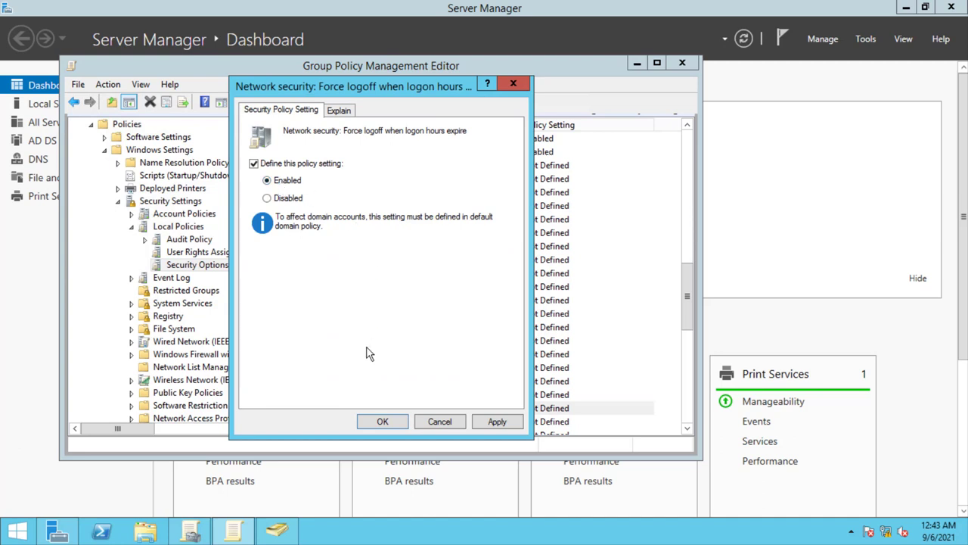
click(380, 420)
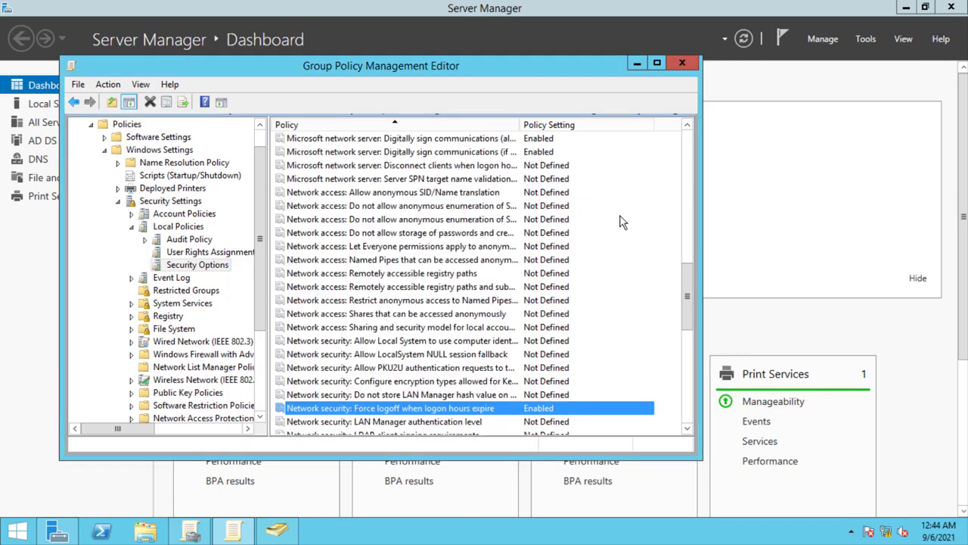
- Exit the remote session's full screen and edit the wallpaper GPO linked under IT > usersr
mouse_move(673, 6)
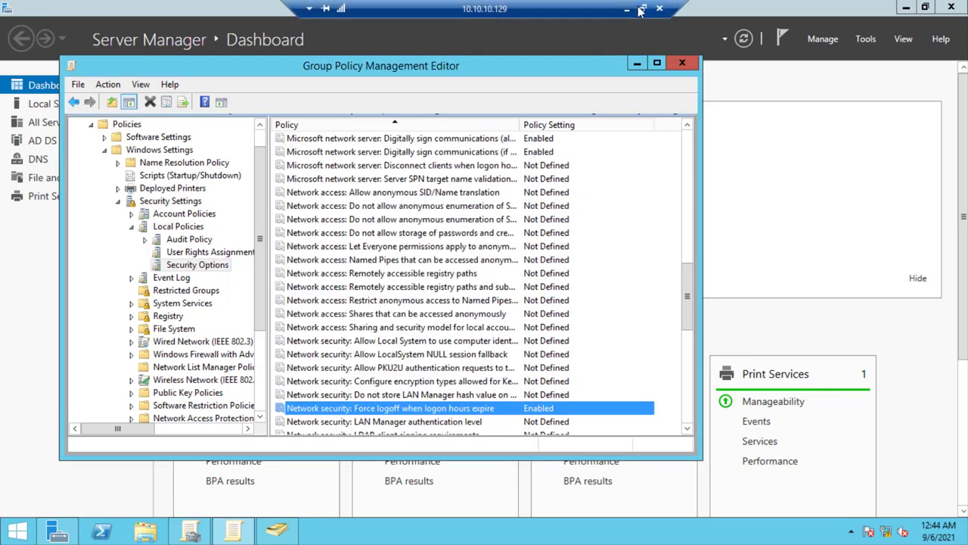
click(642, 11)
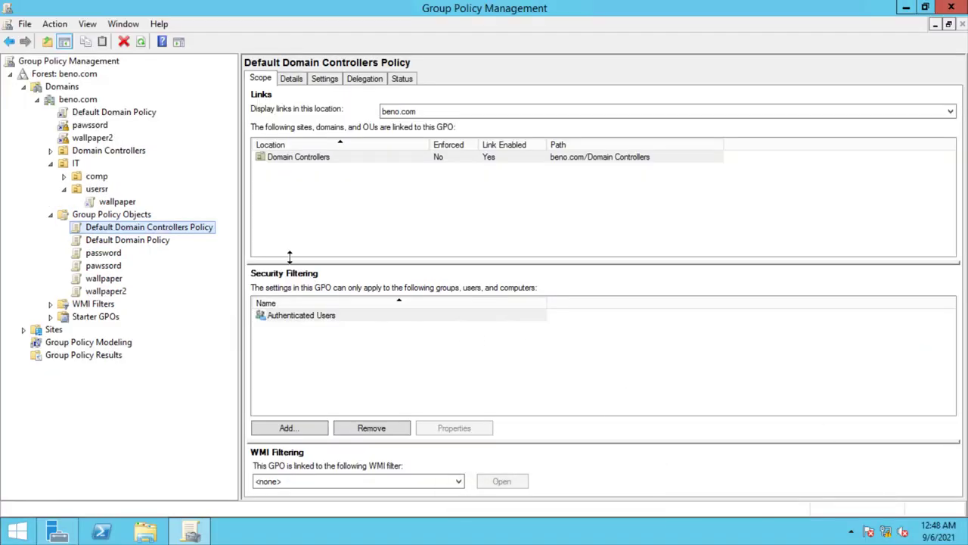
click(120, 199)
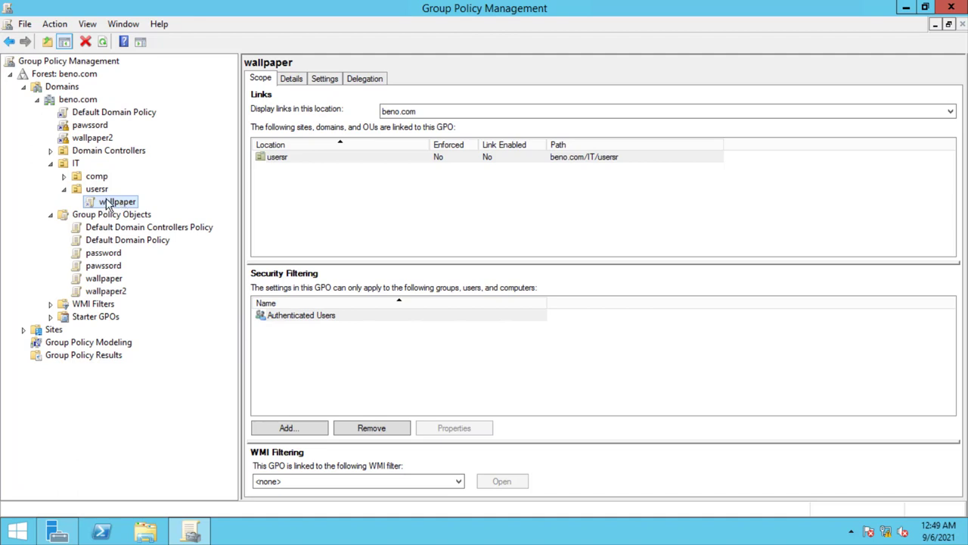
right_click(103, 202)
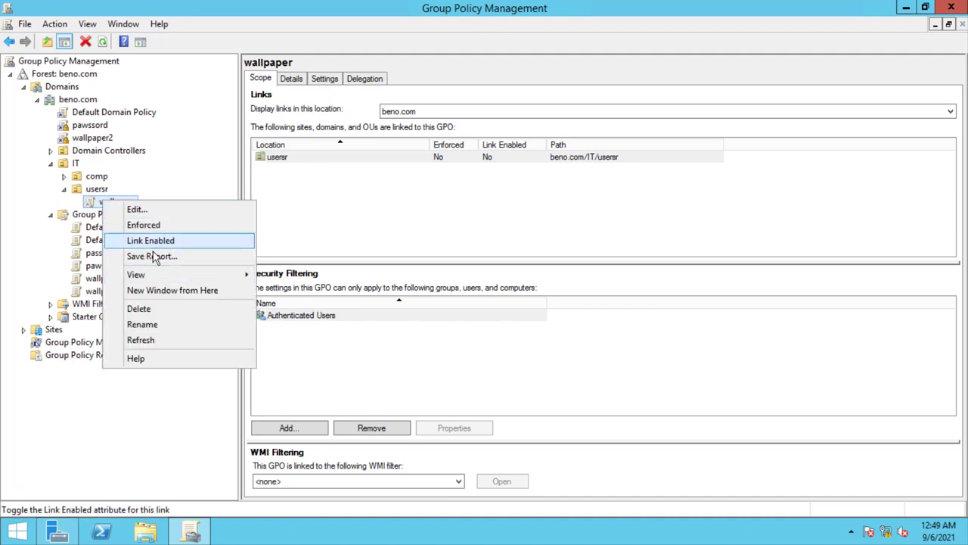
click(140, 210)
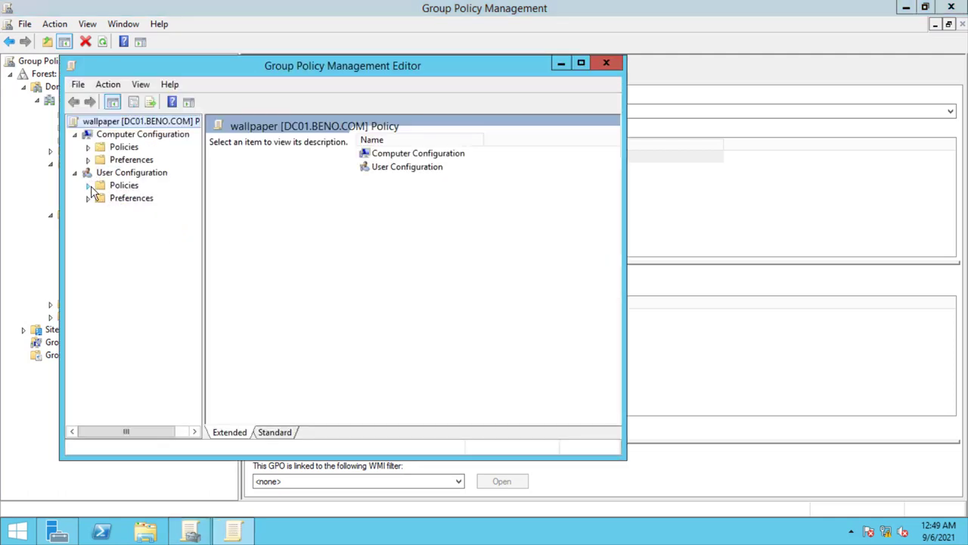
- Expand User Configuration to Administrative Templates > Windows Components > File Explorer, then maximize the editor
click(88, 186)
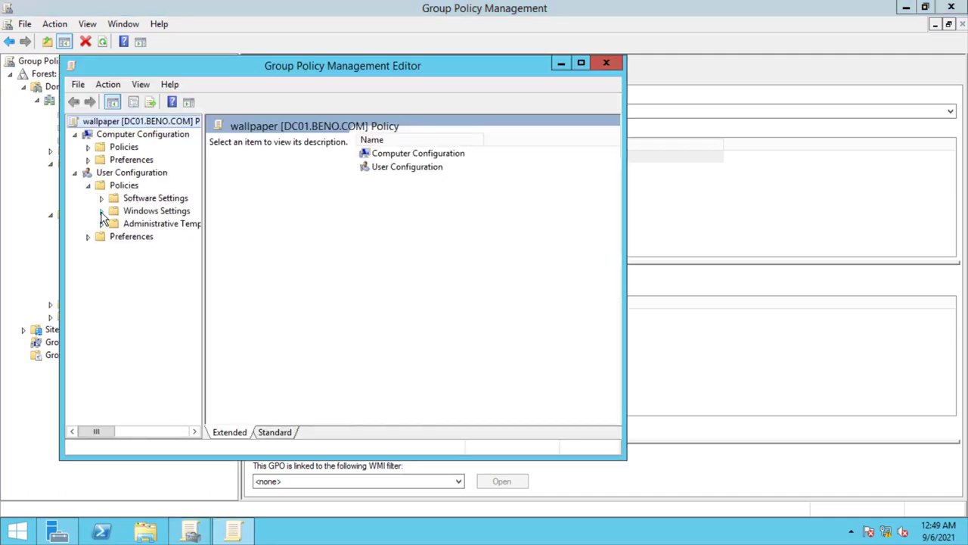
click(101, 211)
click(102, 288)
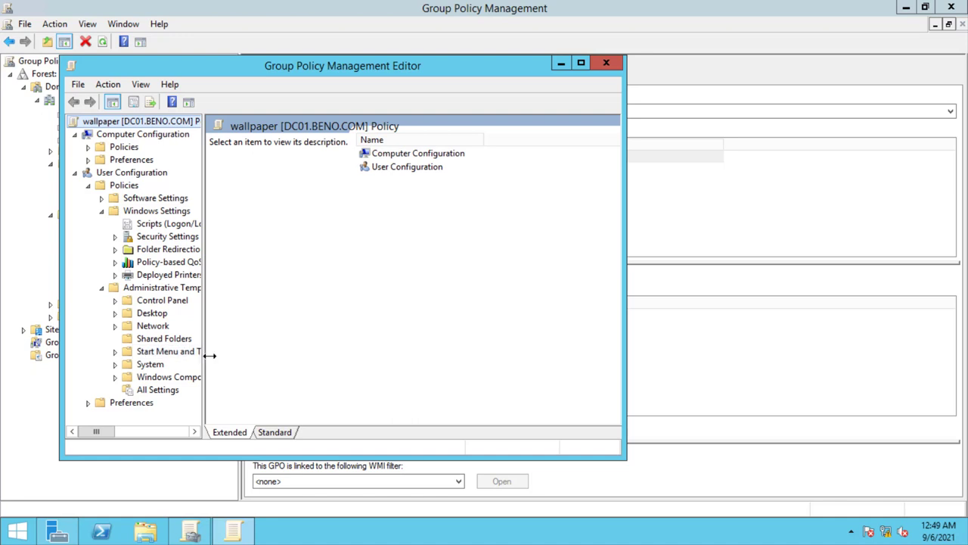
drag(205, 356, 234, 356)
click(116, 378)
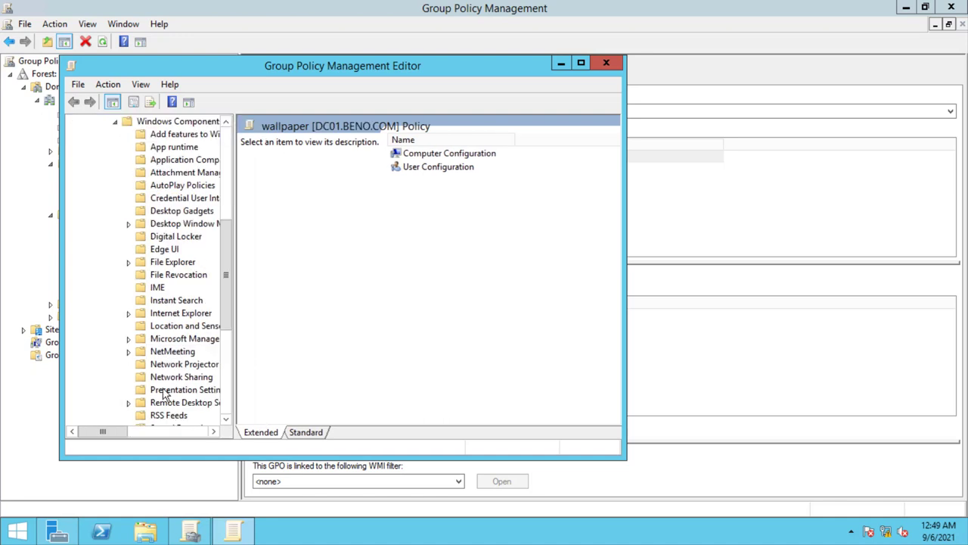
click(179, 264)
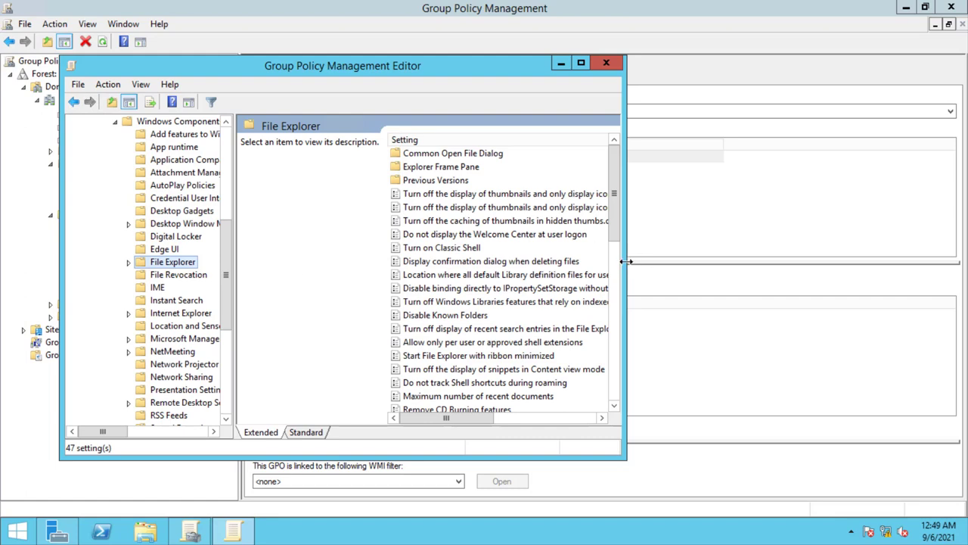
click(582, 64)
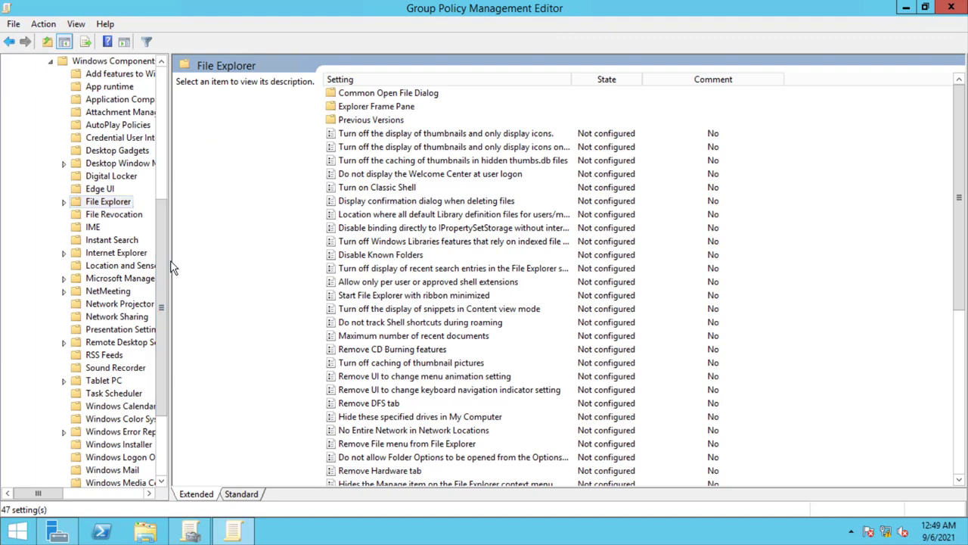
drag(171, 264, 219, 266)
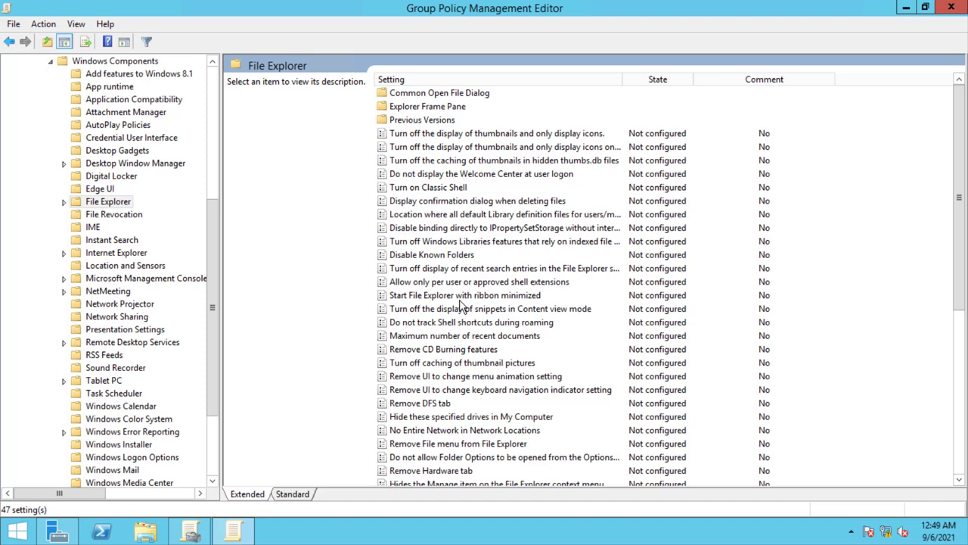
click(426, 217)
key(Down)
key(Down)
key(Down)
key(Down)
key(Down)
key(Down)
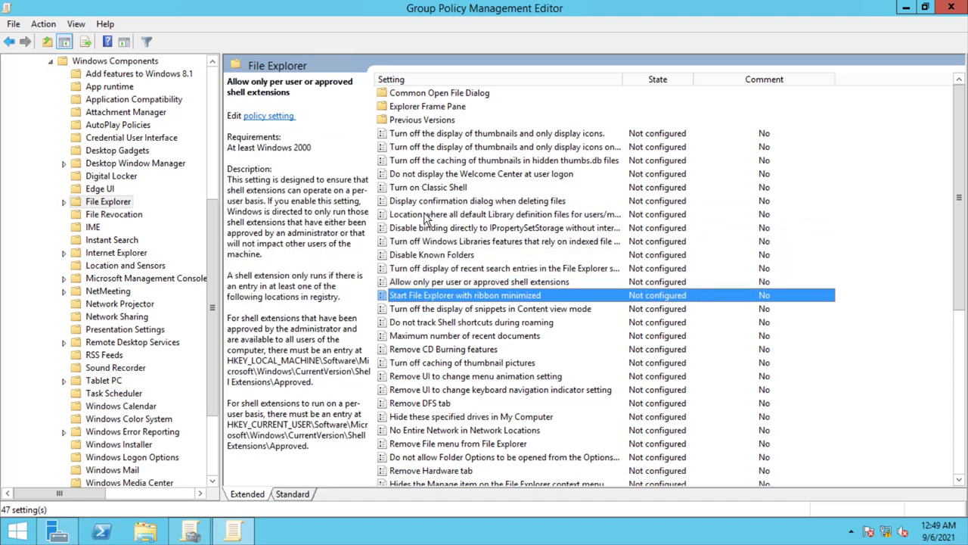
key(Down)
key(Down)
key(Down)
key(Down)
key(Down)
key(Down)
key(Down)
key(Down)
key(Down)
key(Down)
key(Down)
key(Down)
key(Down)
key(Down)
key(Down)
key(Down)
key(Down)
key(Down)
key(Down)
key(Down)
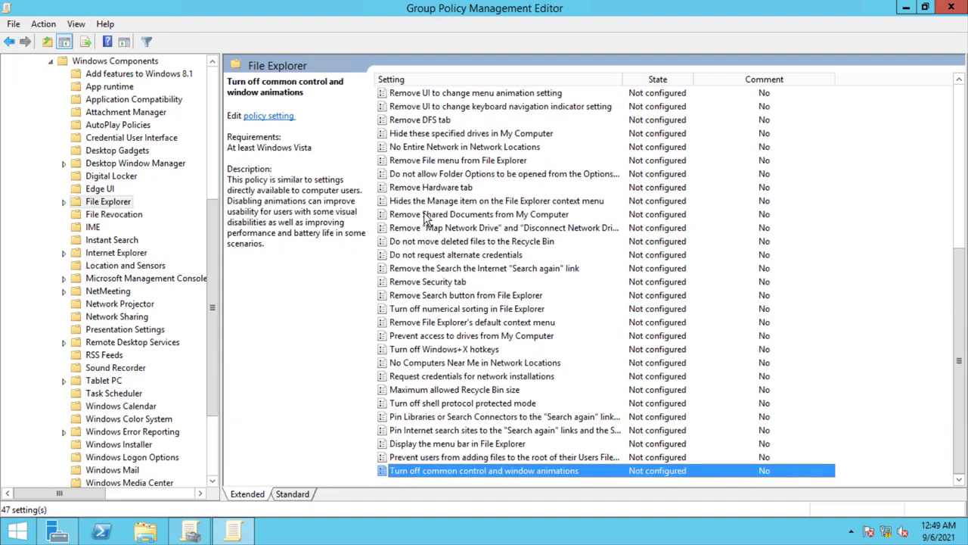
key(Up)
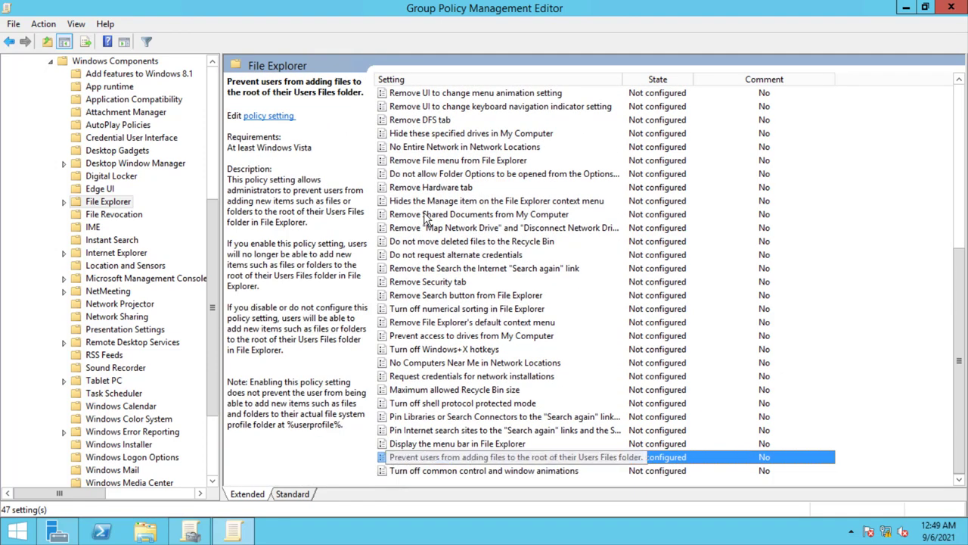
key(Up)
key(Up)
key(Up)
key(Up)
key(Up)
key(Up)
key(Up)
key(Up)
key(Up)
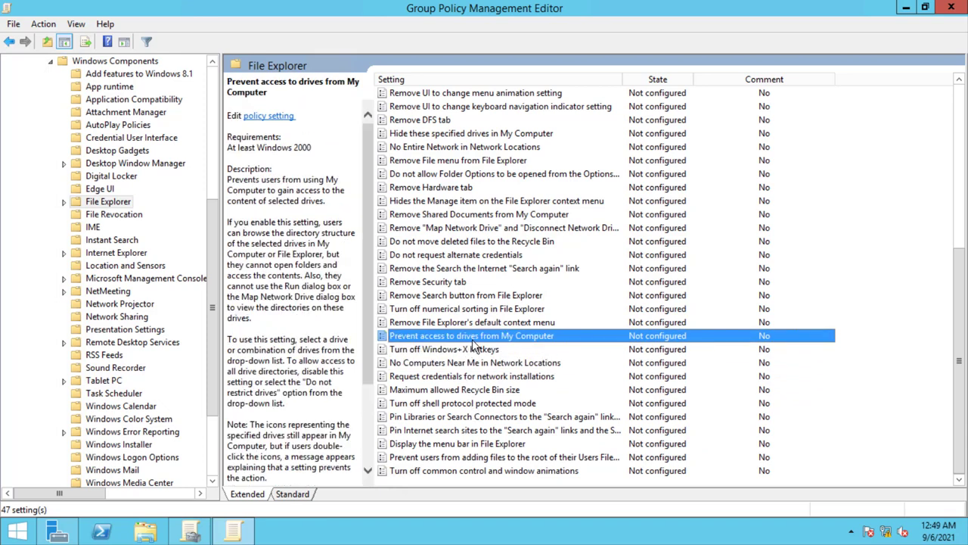
key(Up)
key(Up)
key(Up)
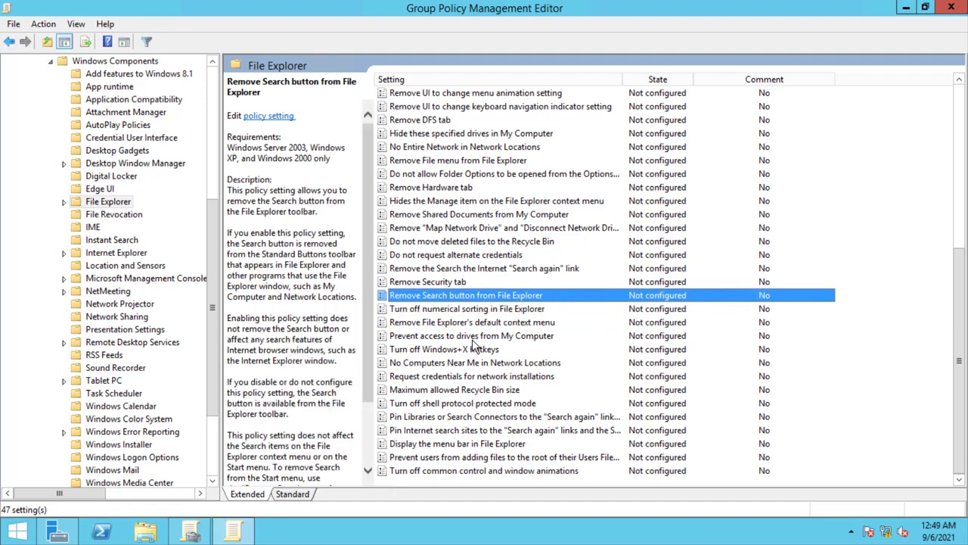
key(Up)
key(Up)
key(Up)
key(Up)
key(Up)
key(Up)
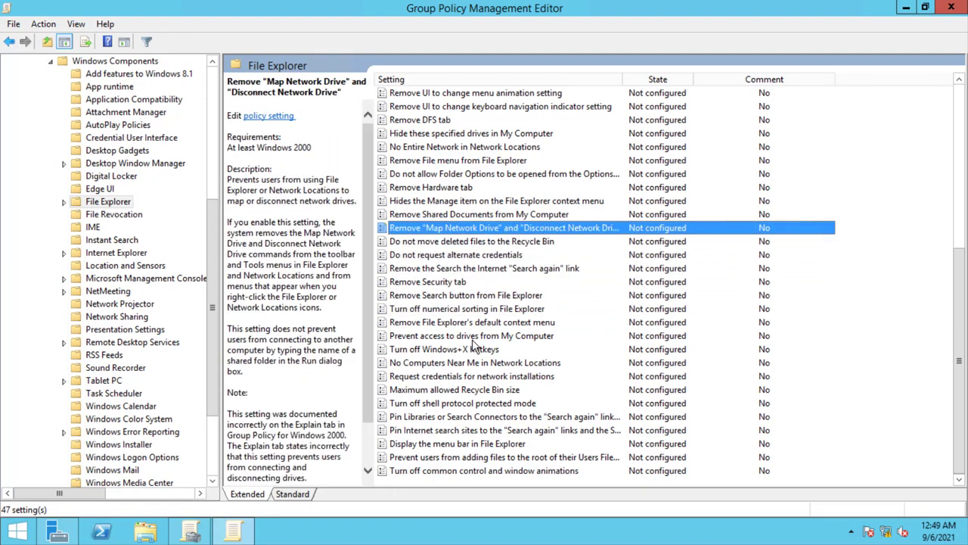
key(Up)
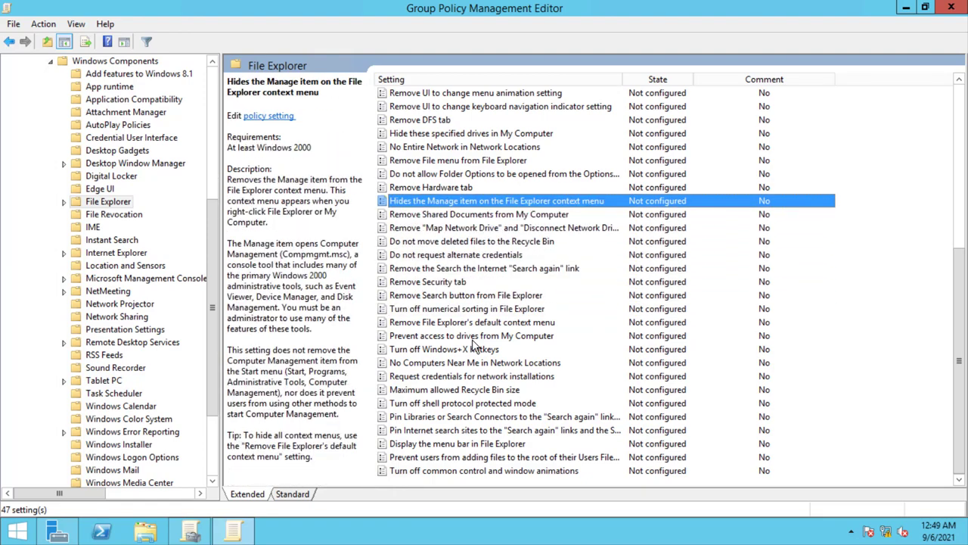
key(Up)
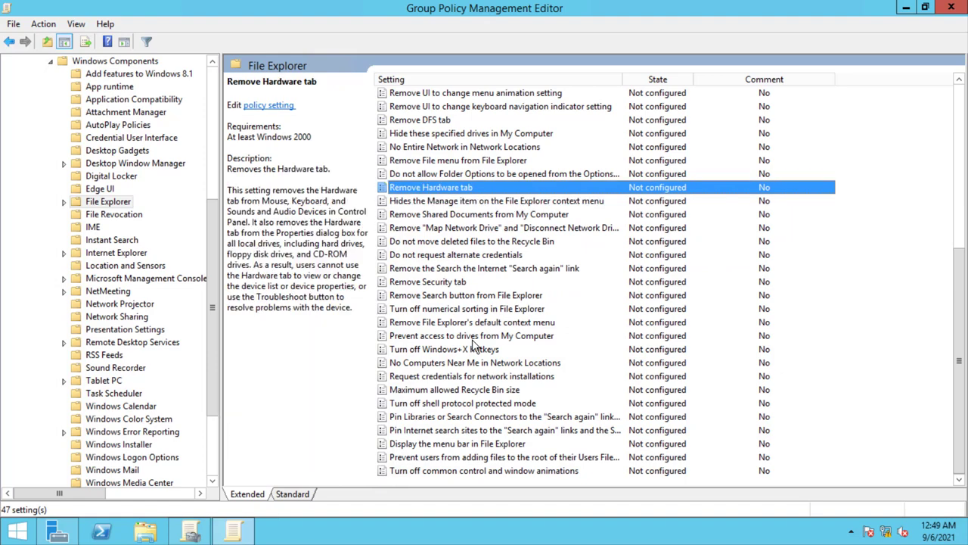
key(Up)
key(Up)
key(Up)
key(Up)
key(Up)
key(Up)
key(Up)
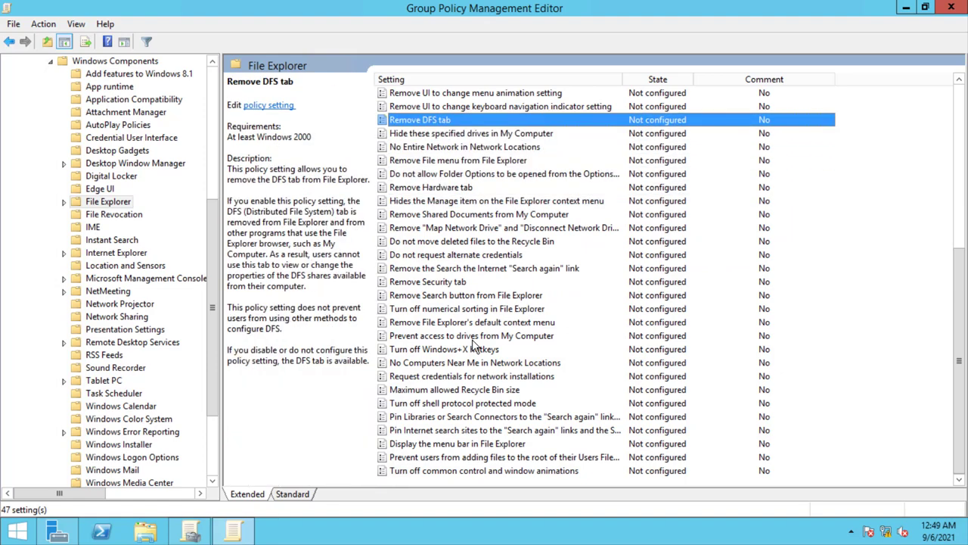
key(Down)
key(Down)
key(Down)
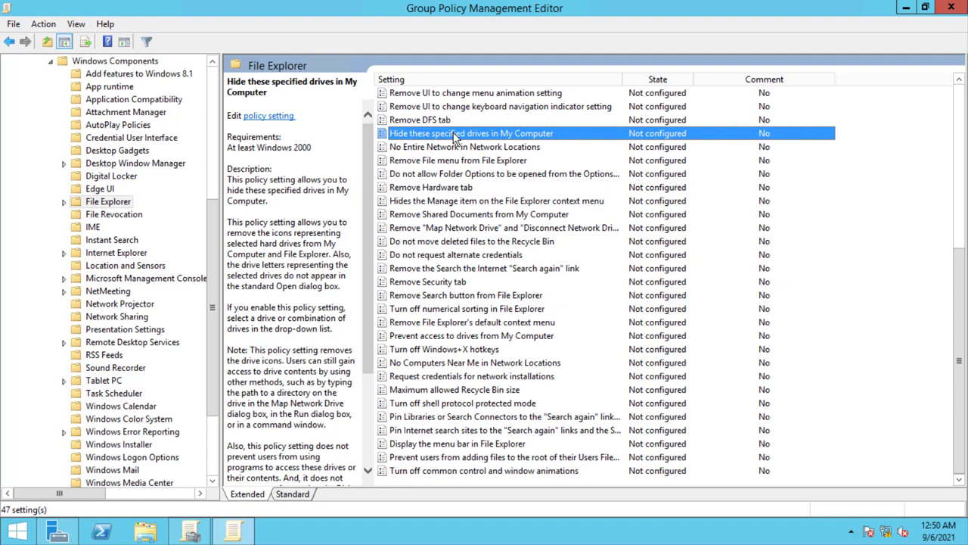
double_click(455, 137)
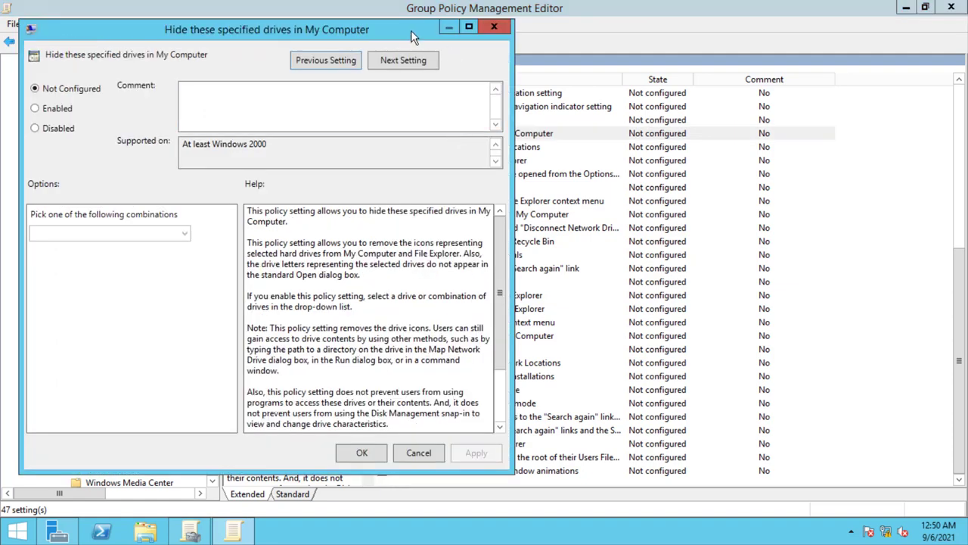
click(492, 31)
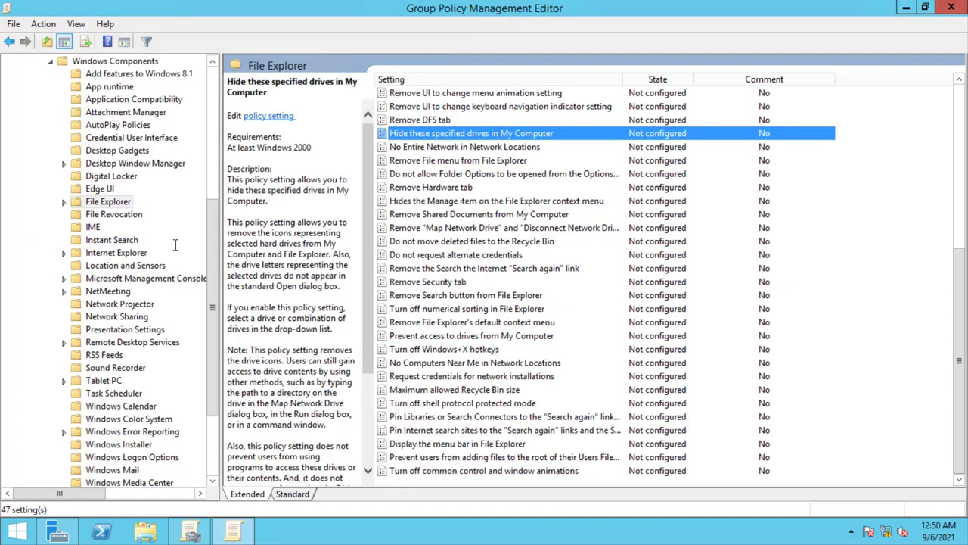
drag(212, 241, 208, 109)
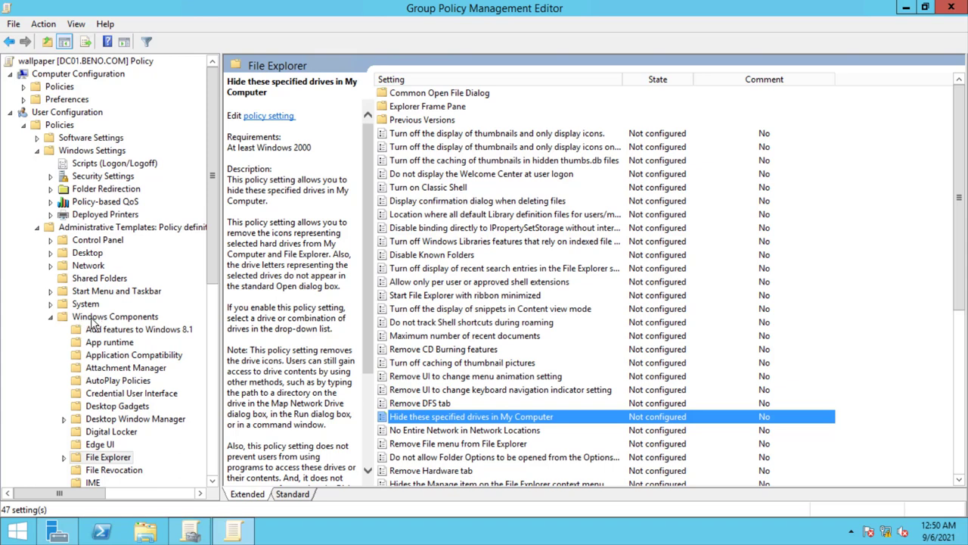
scroll(212, 295, down, 2)
scroll(212, 295, down, 3)
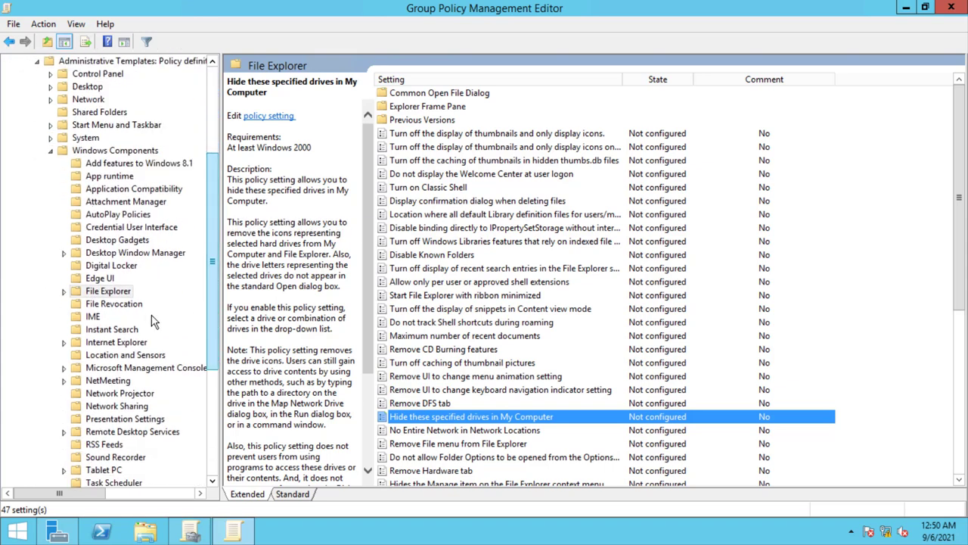
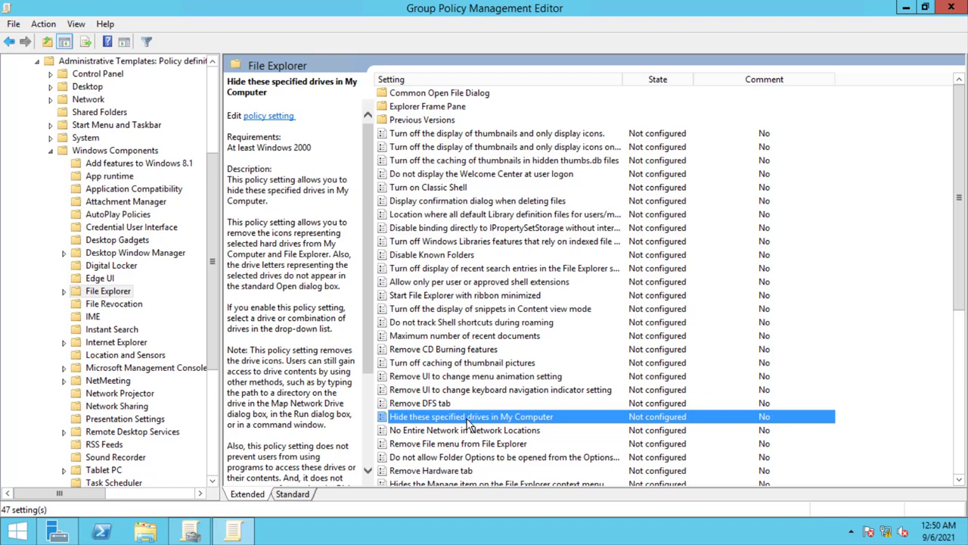
- Enable 'Hide these specified drives in My Computer' with the 'Restrict C drive only' option
double_click(466, 420)
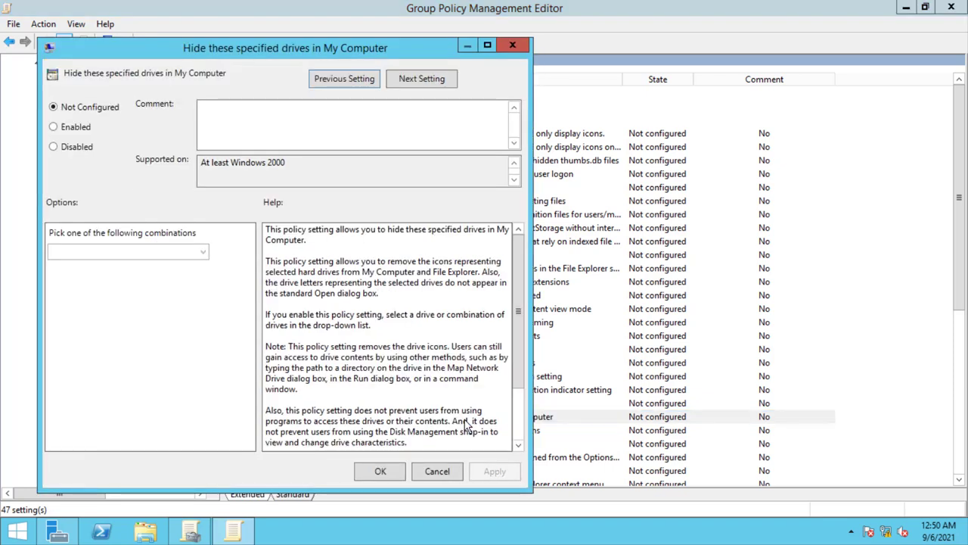
click(84, 127)
click(171, 252)
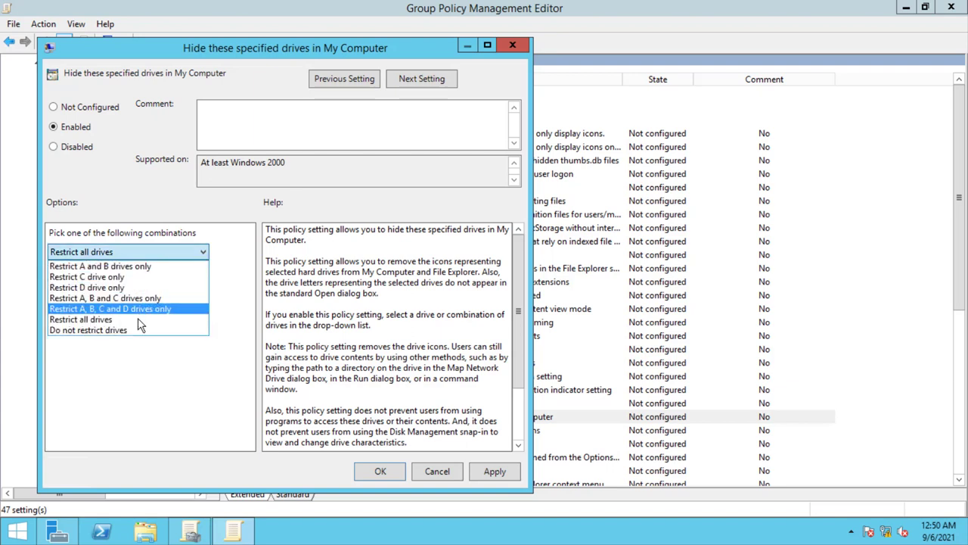
click(131, 280)
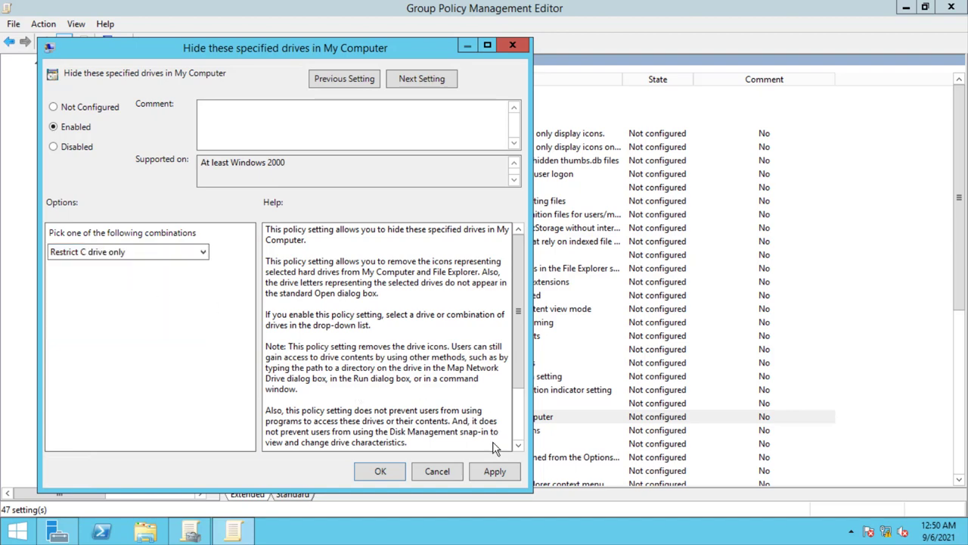
click(493, 472)
click(381, 471)
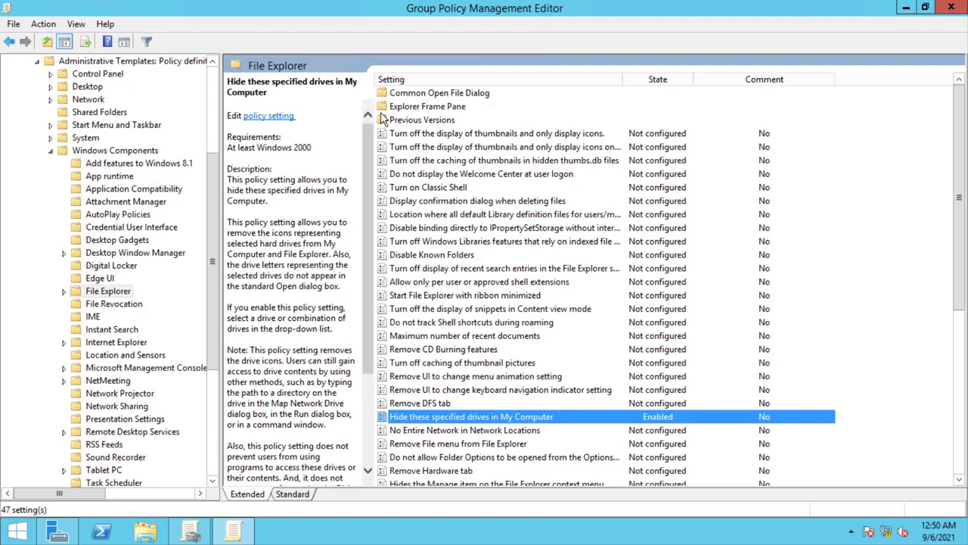
- Minimize the remote session and show the VMware Workstation virtual machine library
mouse_move(529, 9)
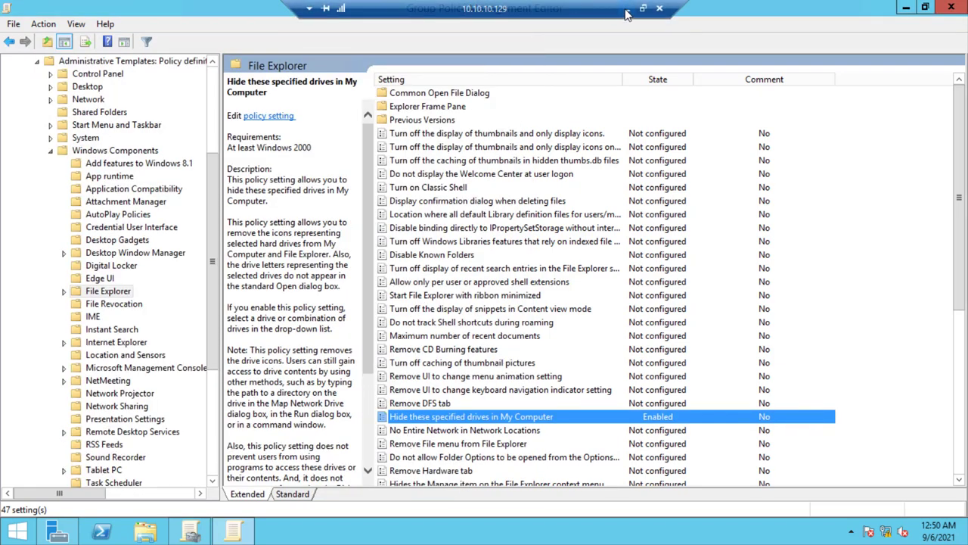
click(627, 10)
click(86, 531)
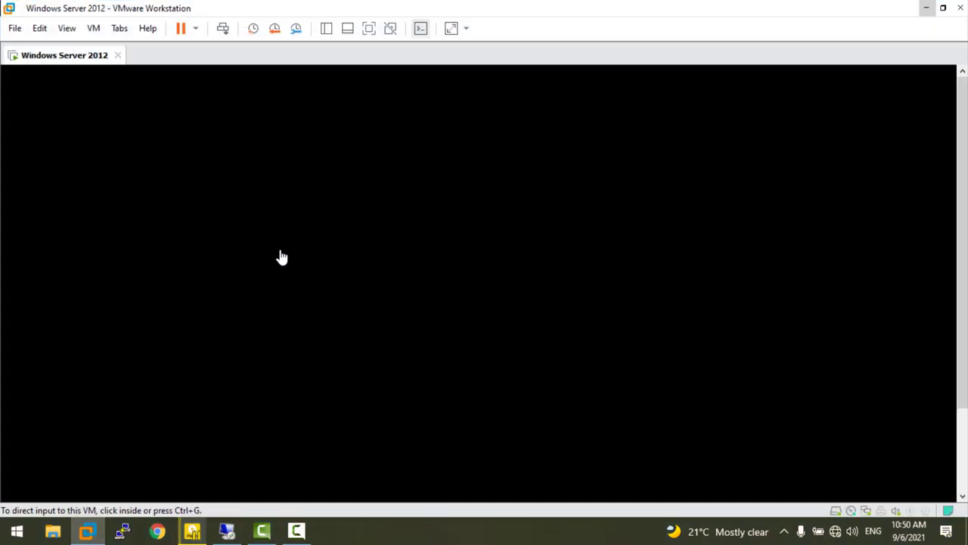
click(327, 29)
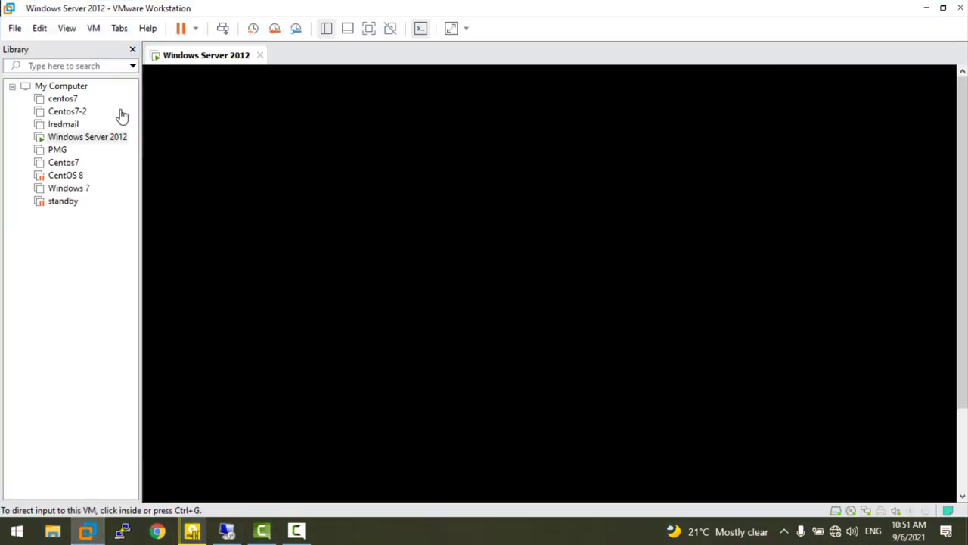
- Power on the Centos7 virtual machine and return to the remote server session
click(74, 163)
double_click(74, 164)
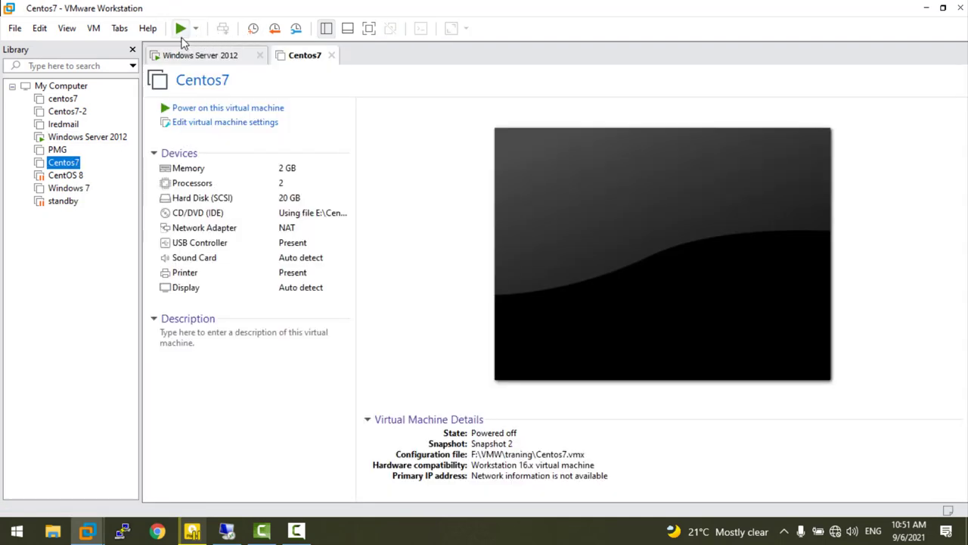
click(180, 30)
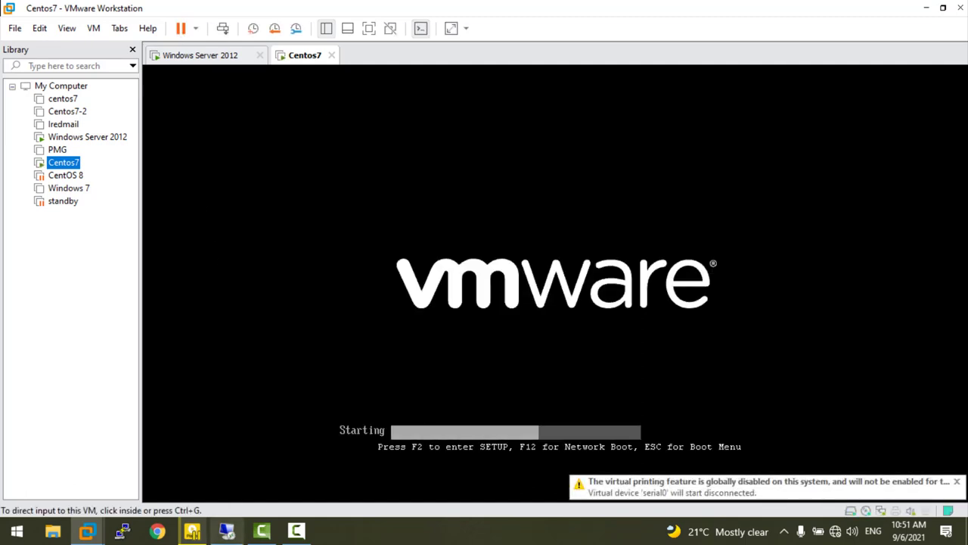
mouse_move(122, 531)
click(290, 401)
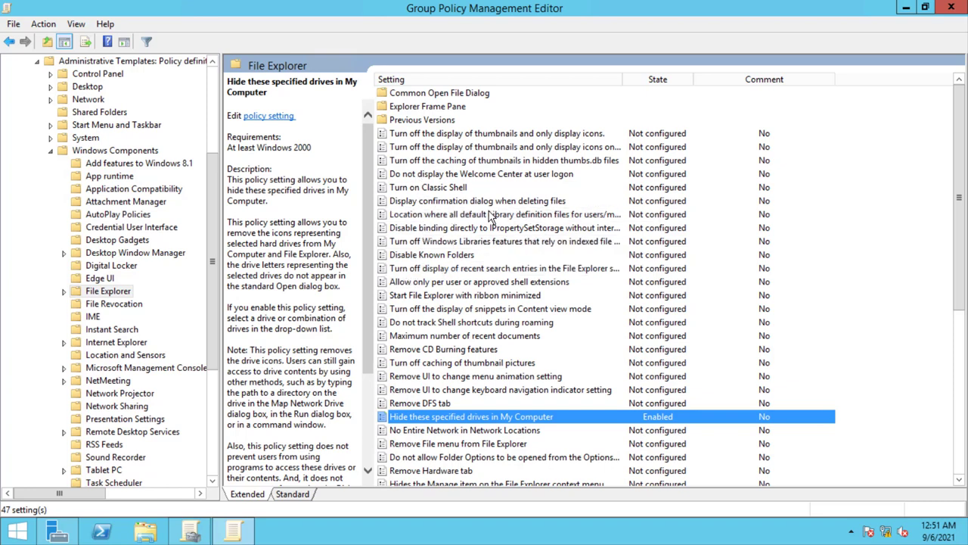
- Set 'Prevent access to drives from My Computer' to Enabled with 'Restrict C drive only', then close the editor
click(505, 284)
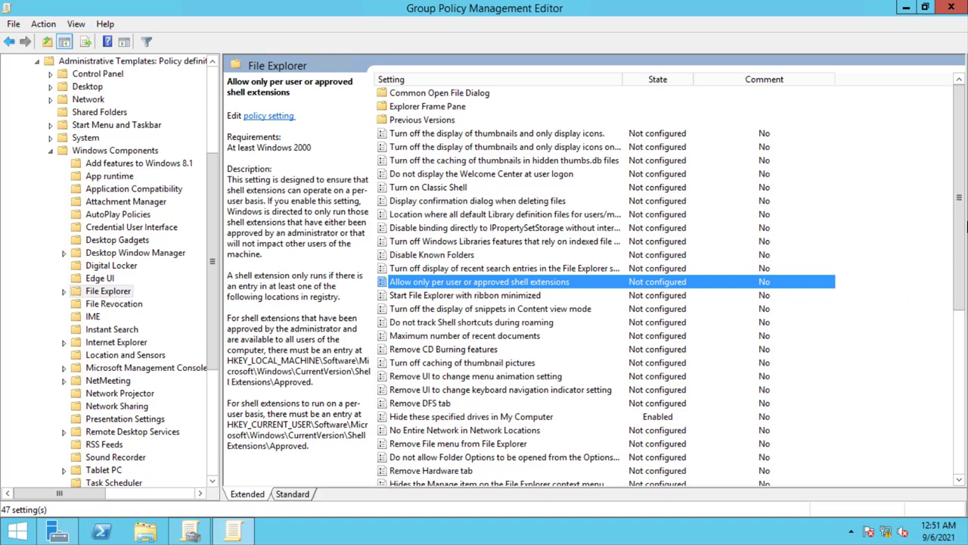
drag(961, 225, 956, 394)
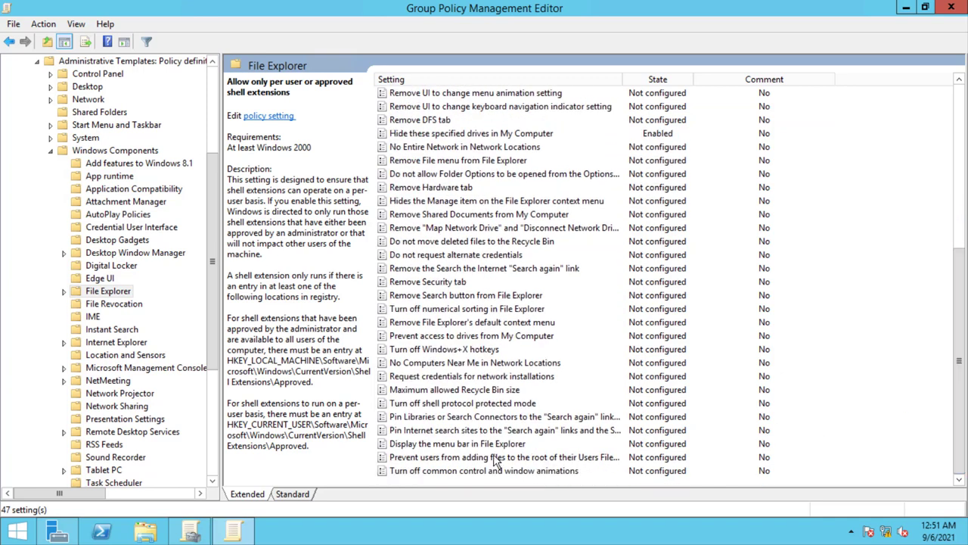
click(467, 340)
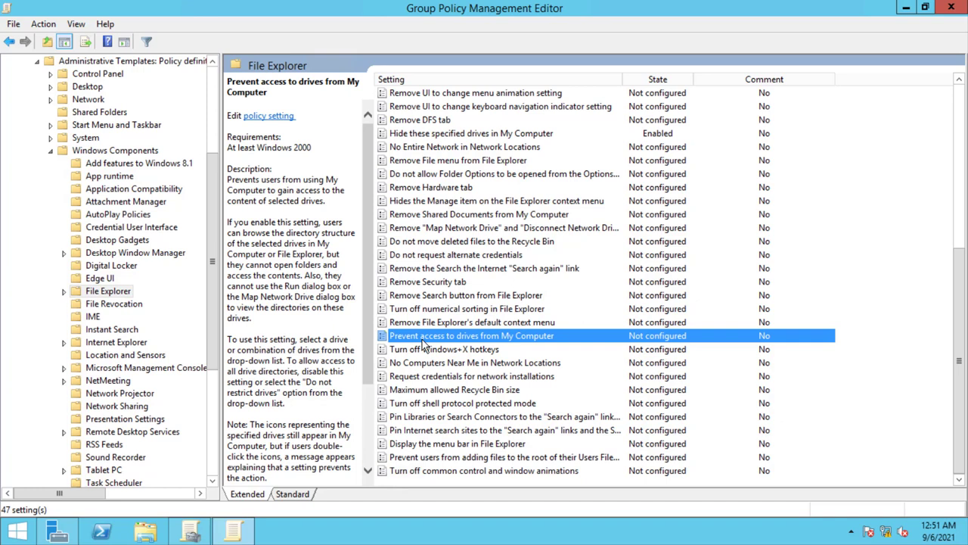
double_click(424, 344)
click(105, 143)
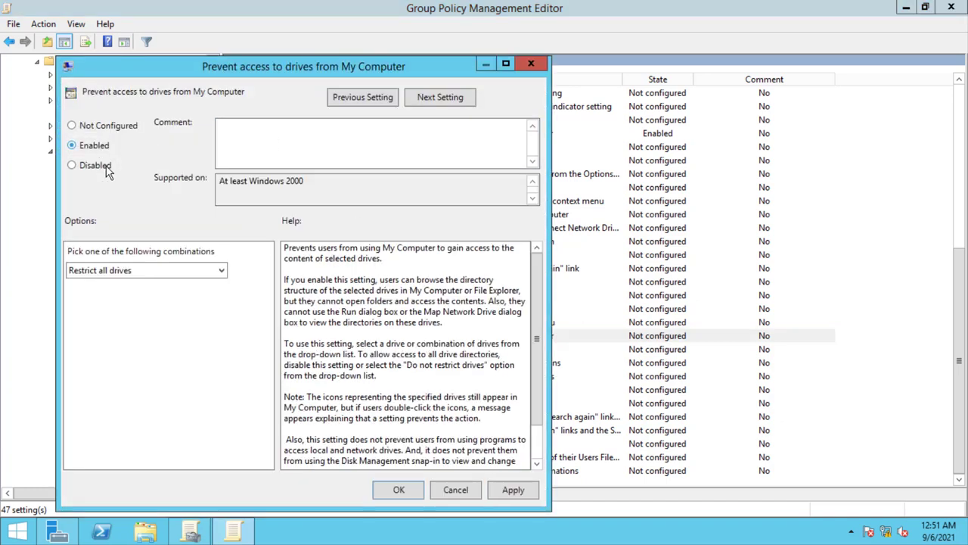
click(137, 270)
click(132, 295)
click(513, 489)
click(398, 490)
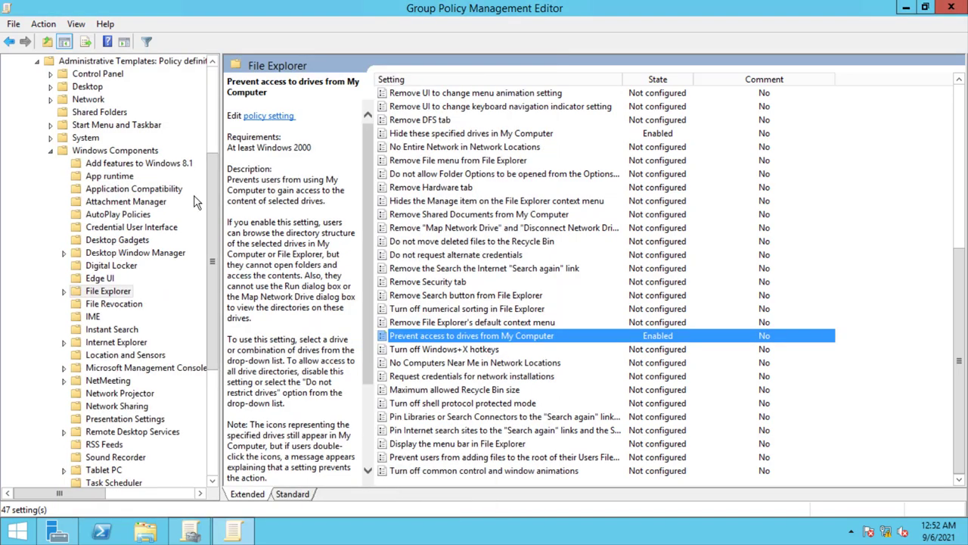
click(951, 8)
- Turn on Enforced and Link Enabled for the wallpaper GPO link, then minimize the remote session
right_click(110, 208)
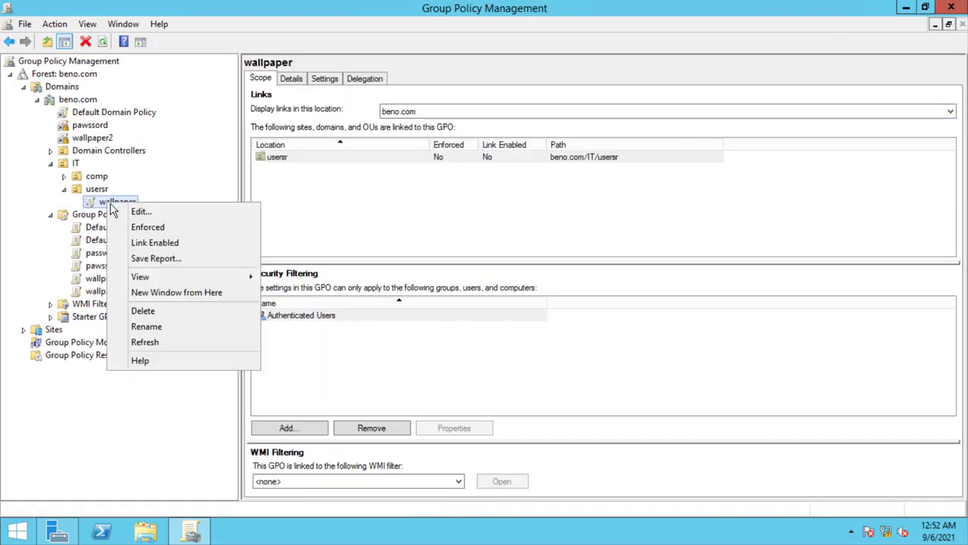
click(145, 227)
right_click(113, 202)
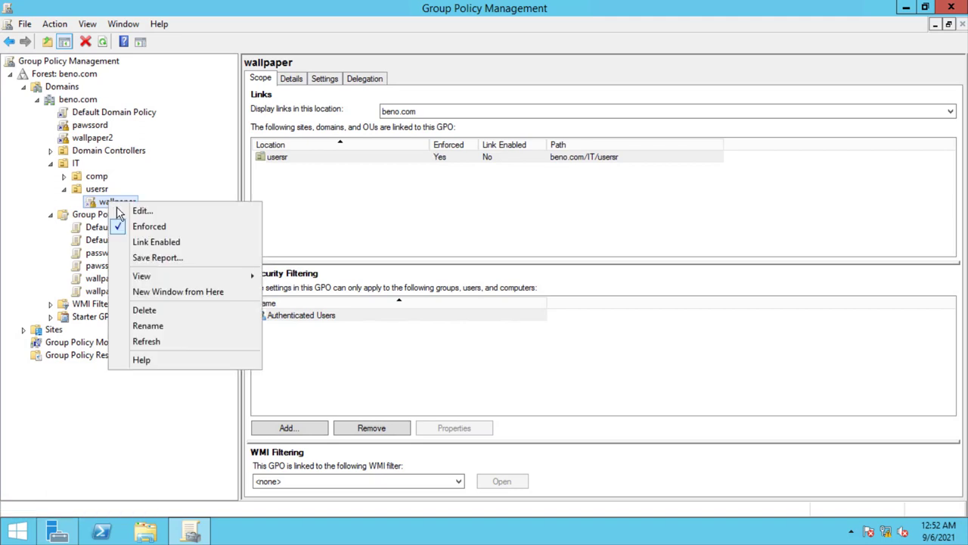
click(148, 242)
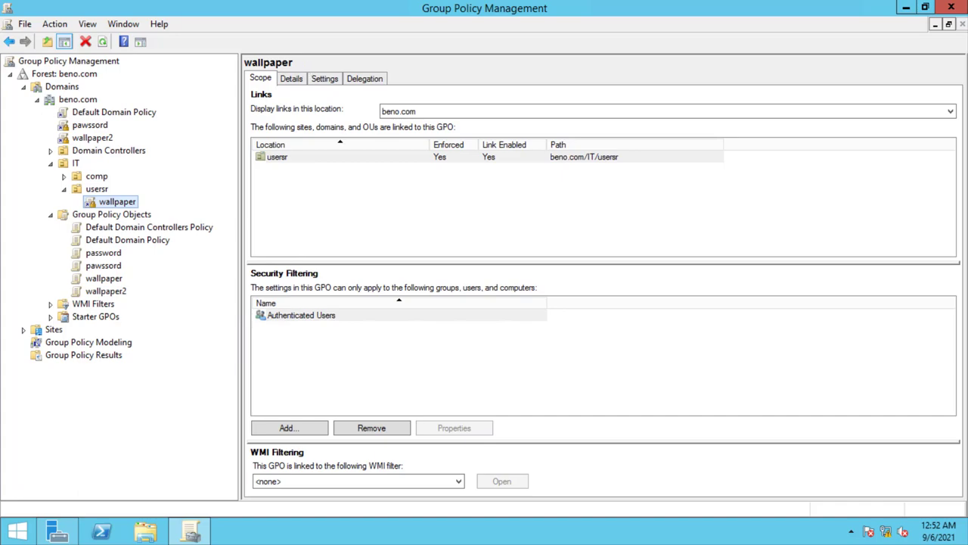
mouse_move(517, 5)
click(624, 10)
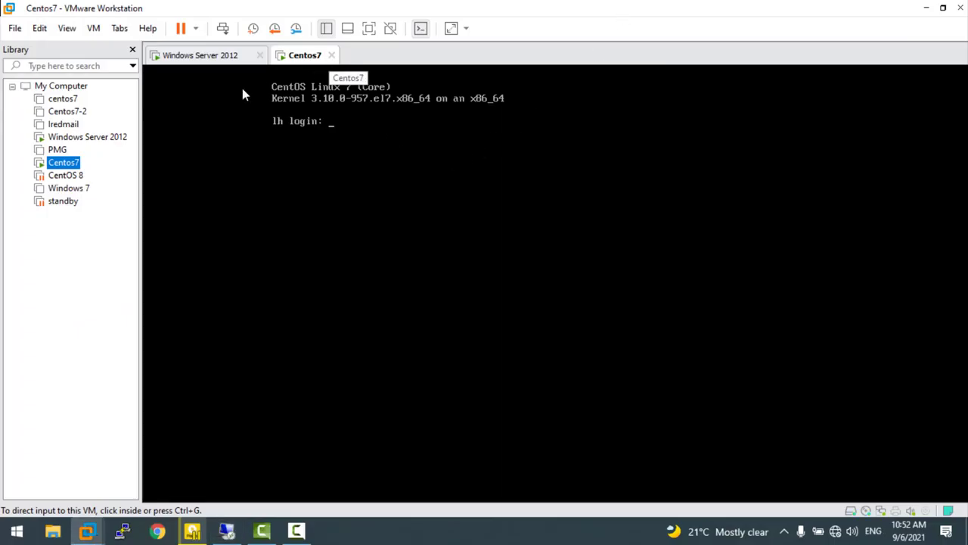
- Power off and close the Centos7 machine, then power on the Windows 7 virtual machine
click(331, 55)
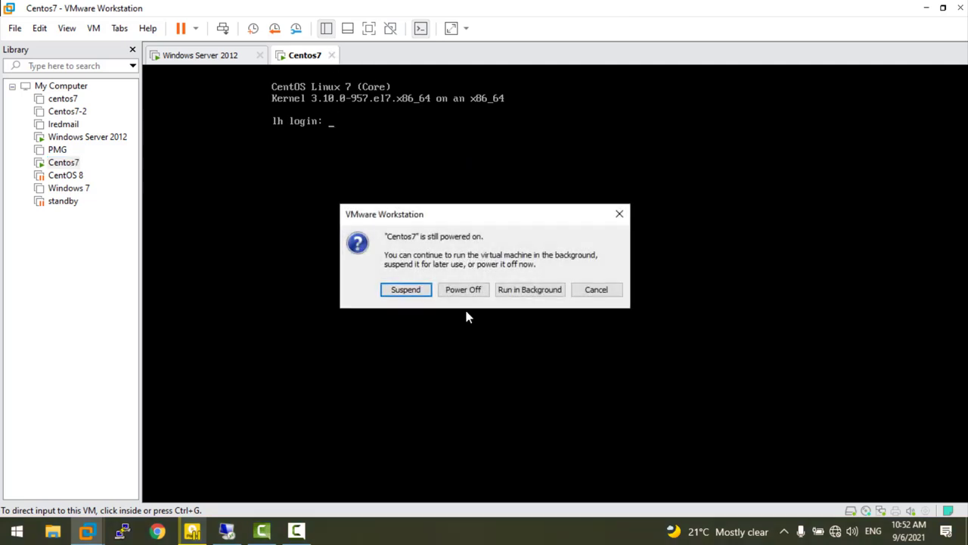
click(463, 289)
click(58, 189)
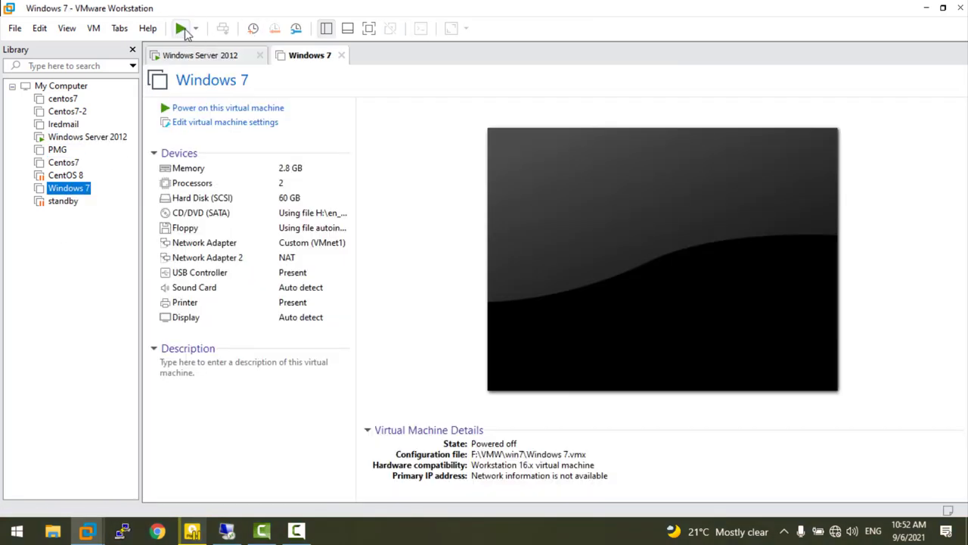
click(182, 29)
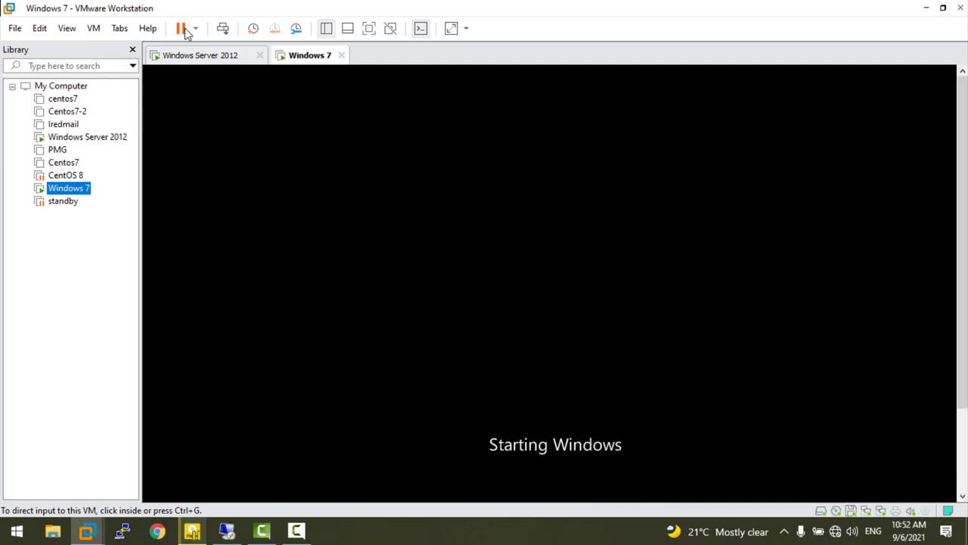
click(296, 531)
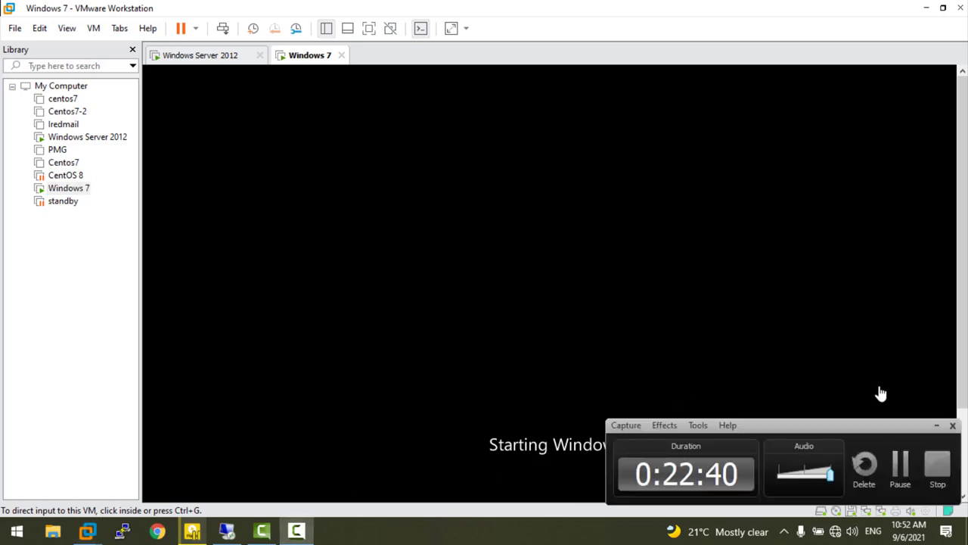
- Open Computer on the Windows 7 client to check the visible drives, then minimize it
click(900, 464)
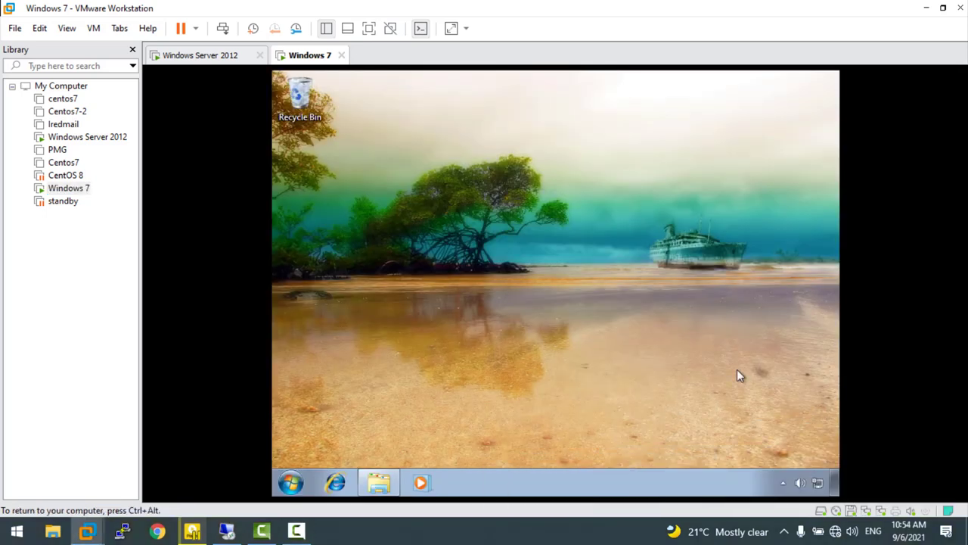
click(376, 486)
click(376, 485)
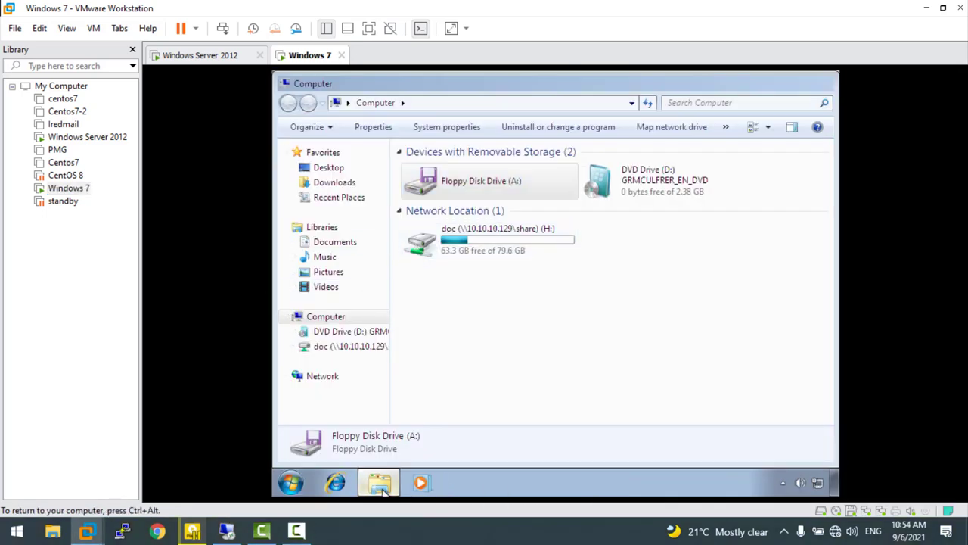
- Create a desktop shortcut to c named Local Disk (C), open it, and dismiss the restrictions error
right_click(413, 364)
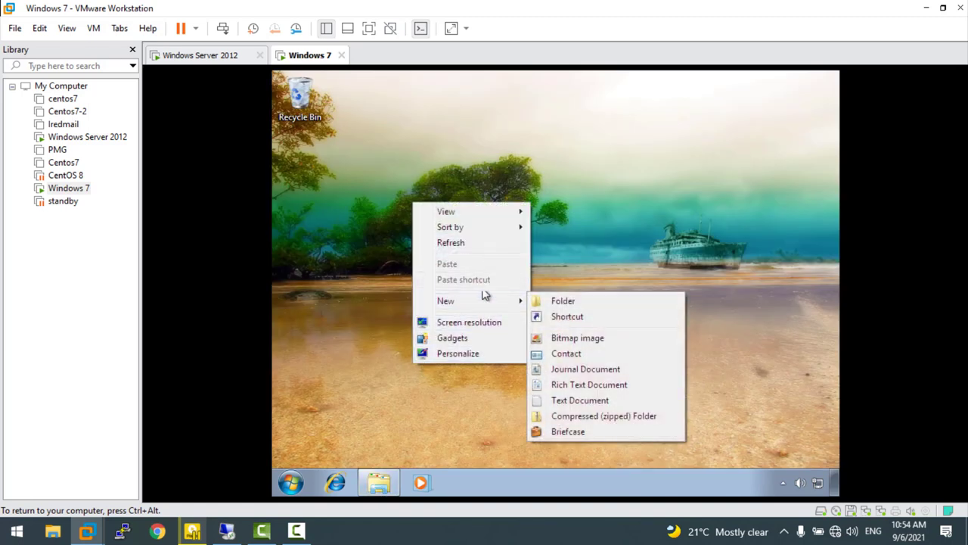
mouse_move(483, 309)
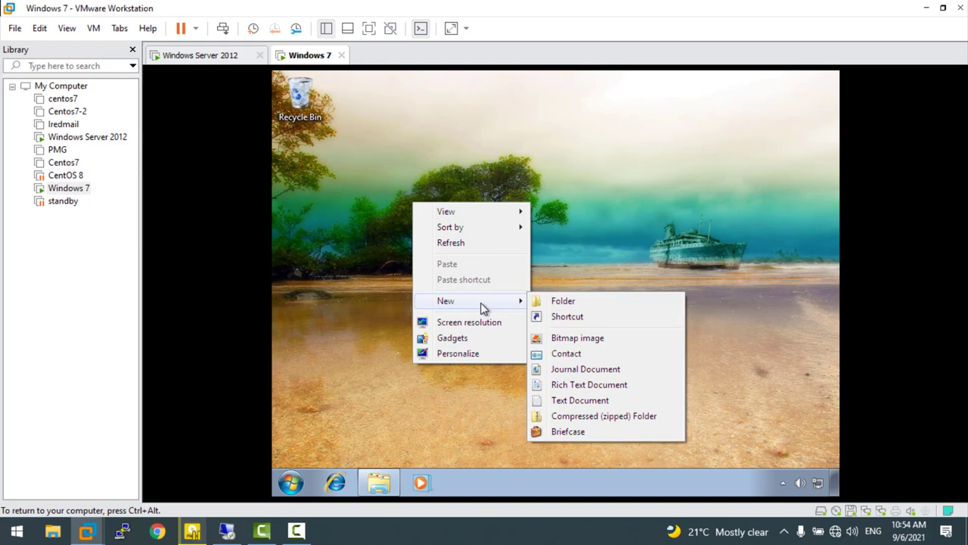
click(541, 317)
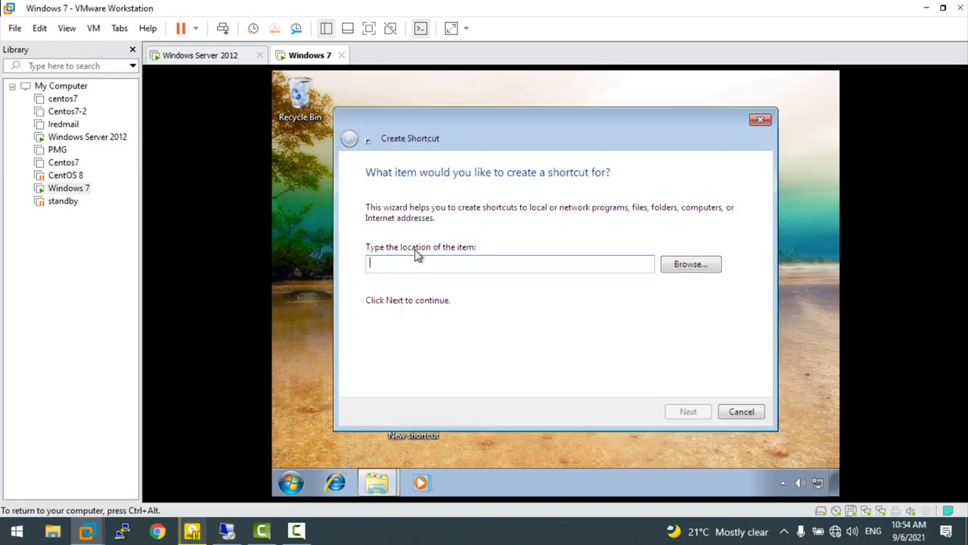
text(c:)
click(696, 415)
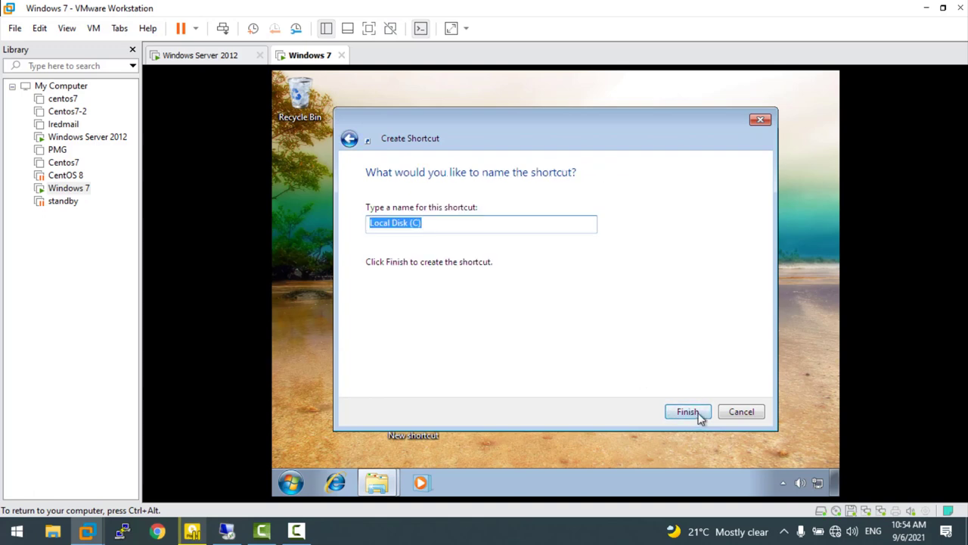
click(697, 411)
double_click(414, 415)
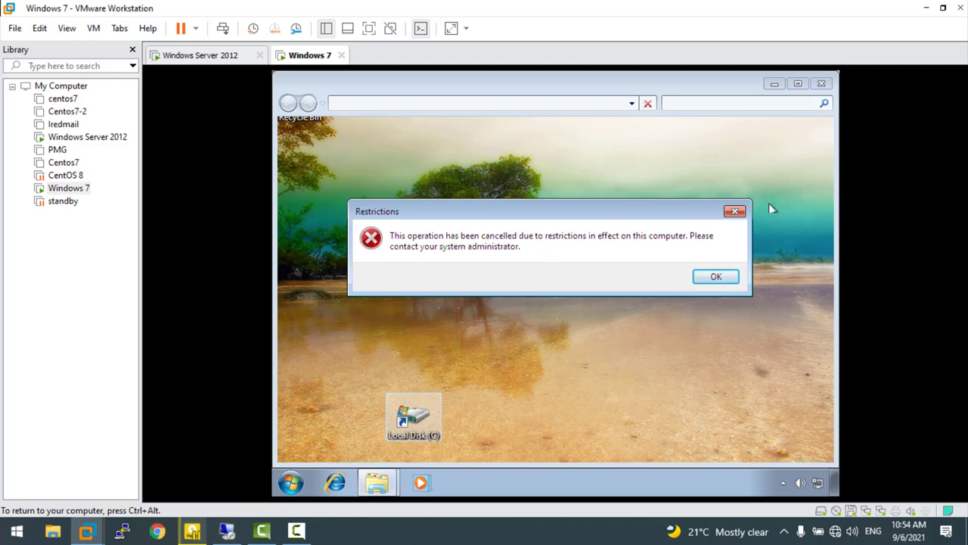
click(719, 277)
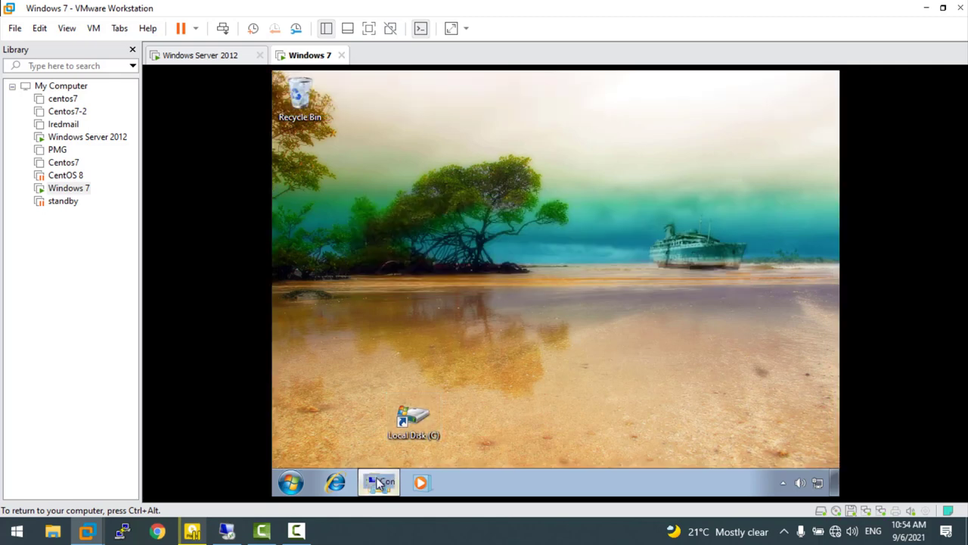
- Enter c in the Explorer address bar and dismiss the resulting restrictions error
click(378, 483)
click(427, 106)
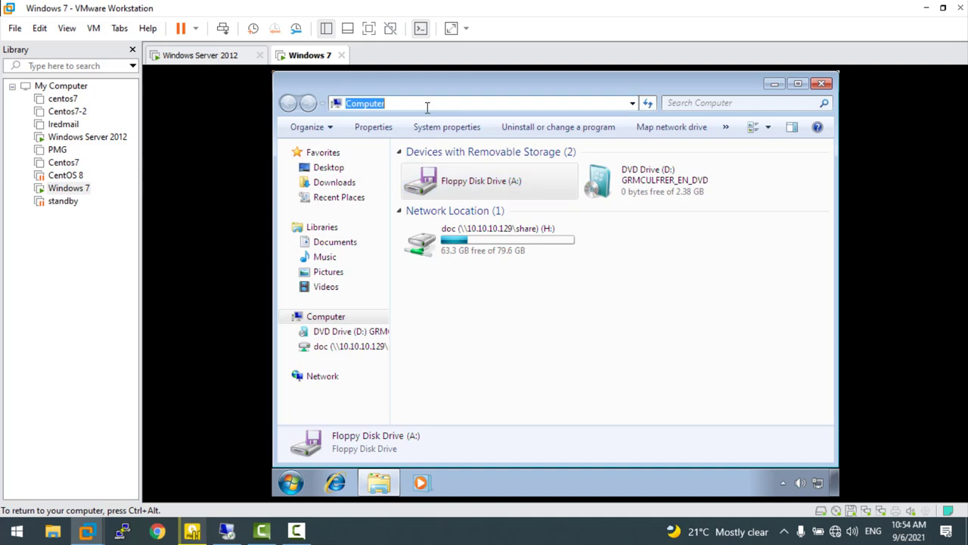
text(c)
key(Return)
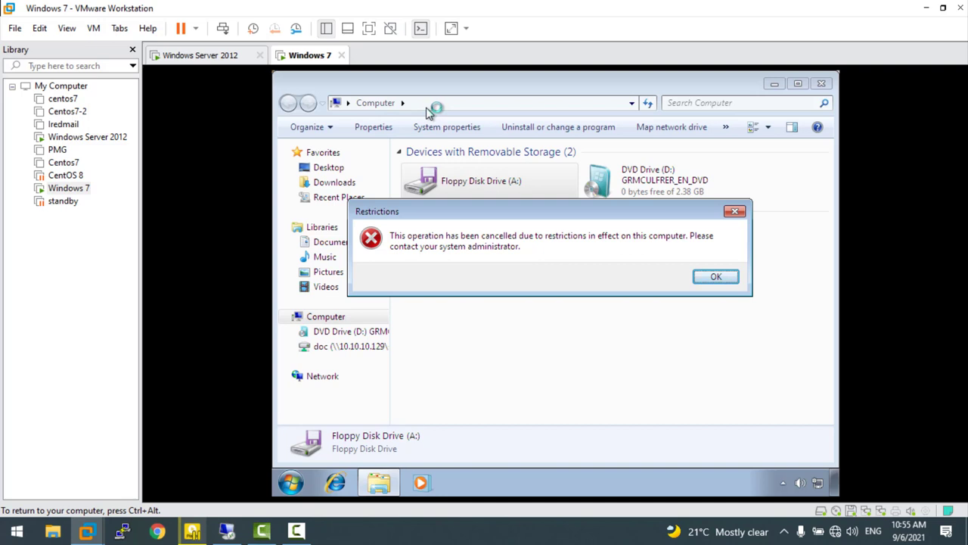
click(717, 277)
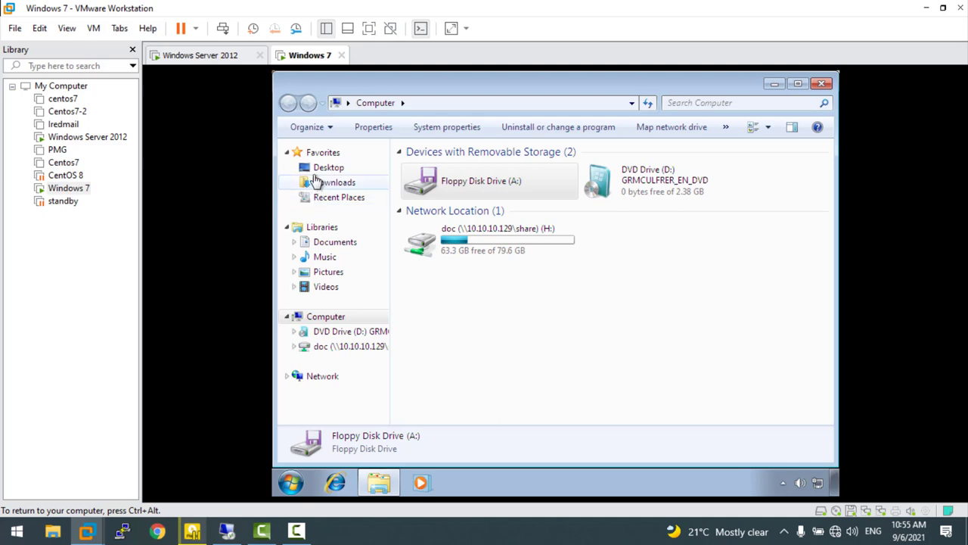
- Browse Desktop, Pictures, Music and Computer to confirm the C drive is hidden
click(317, 171)
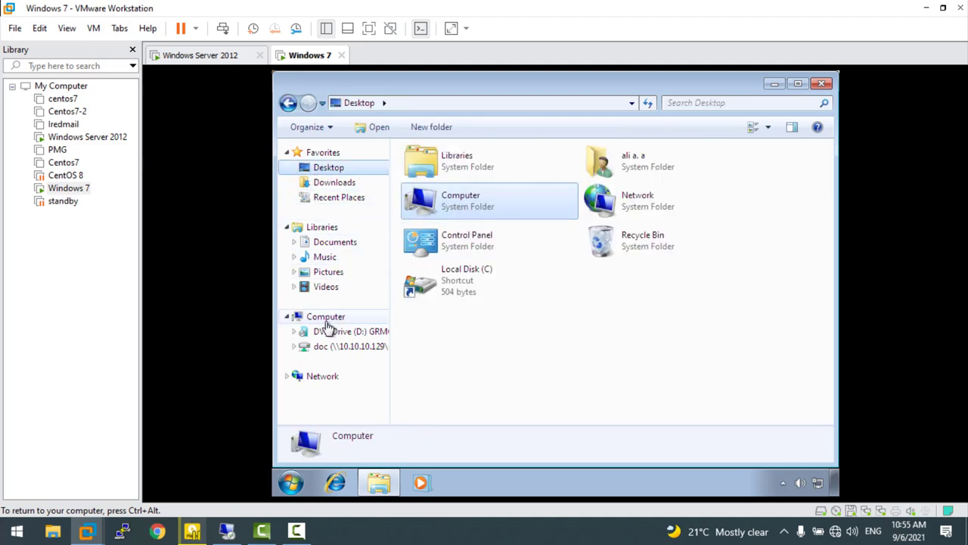
click(318, 272)
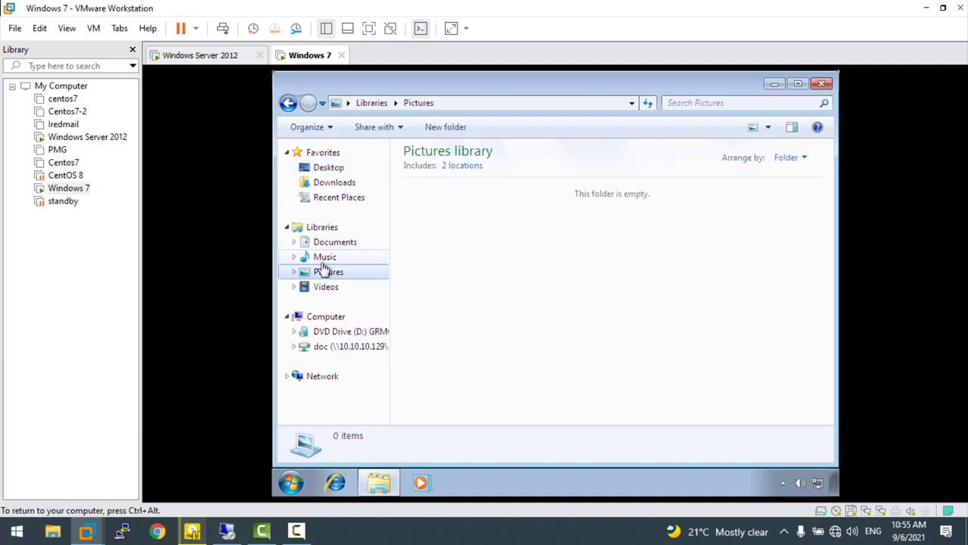
click(320, 257)
click(325, 168)
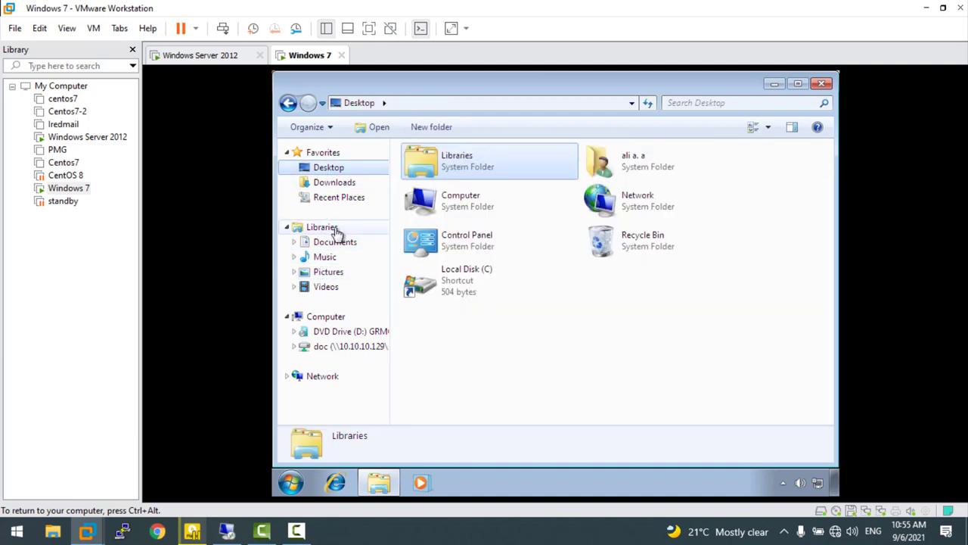
double_click(442, 213)
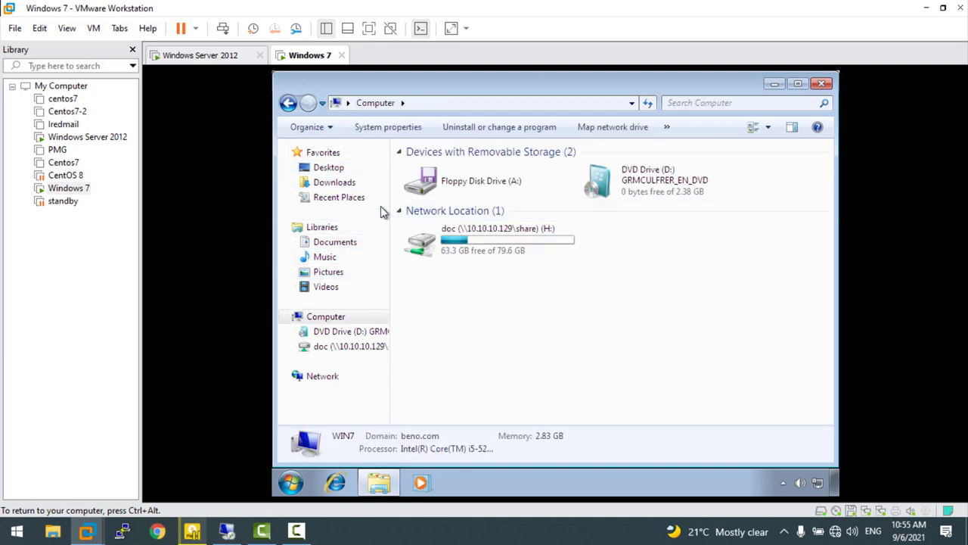
click(312, 167)
click(287, 103)
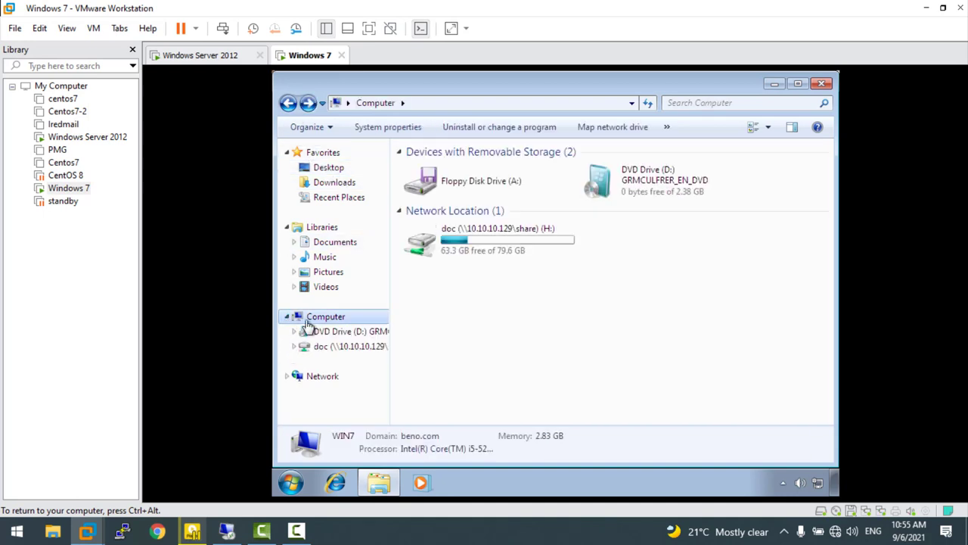
- Try opening Downloads, dismiss the restrictions error, and return to Desktop
click(330, 186)
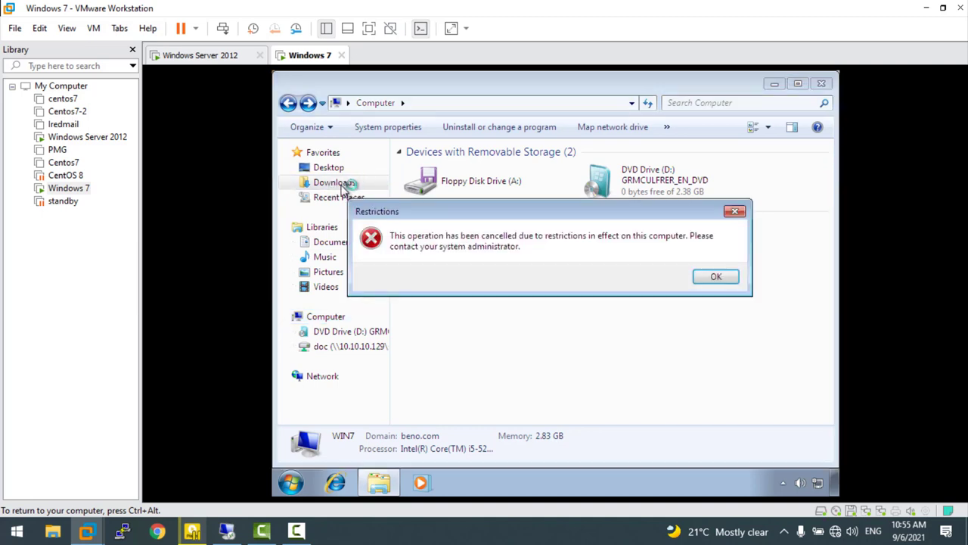
click(717, 274)
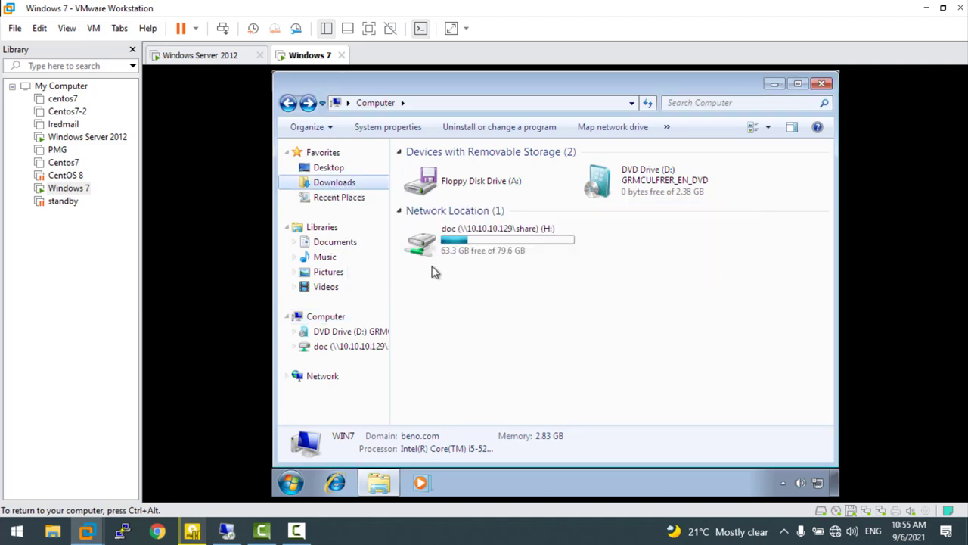
click(318, 169)
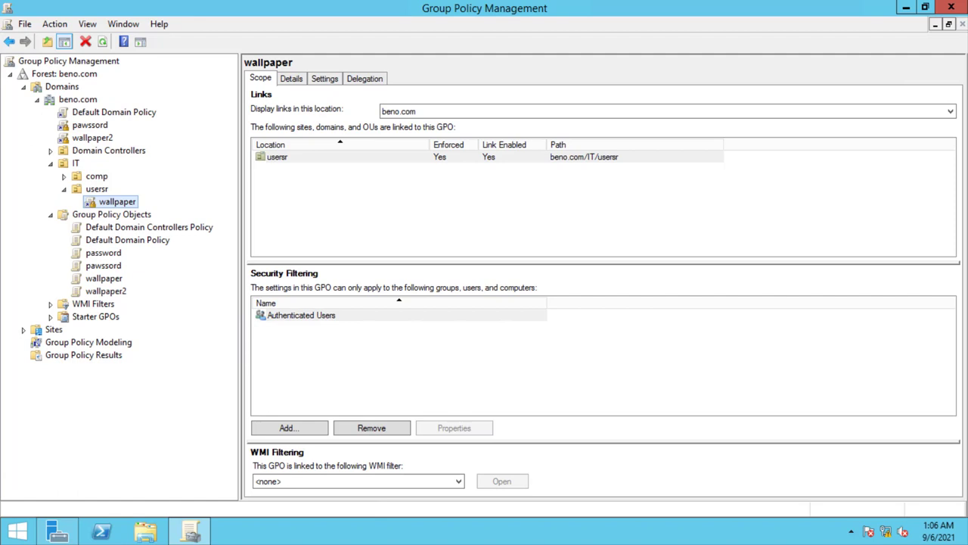
- Edit the pawssord GPO and expand Computer Configuration > Policies > Windows Settings > Security Settings
click(85, 126)
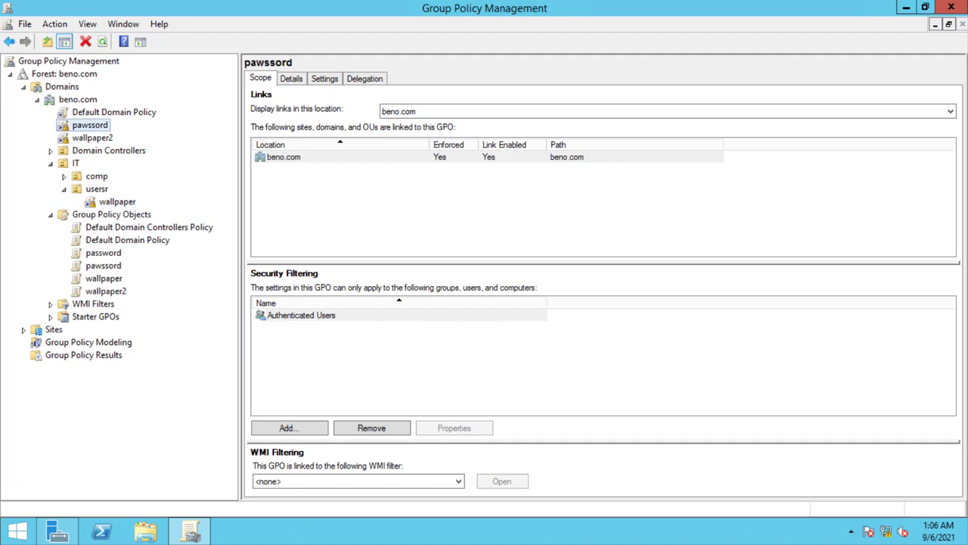
right_click(86, 126)
click(120, 133)
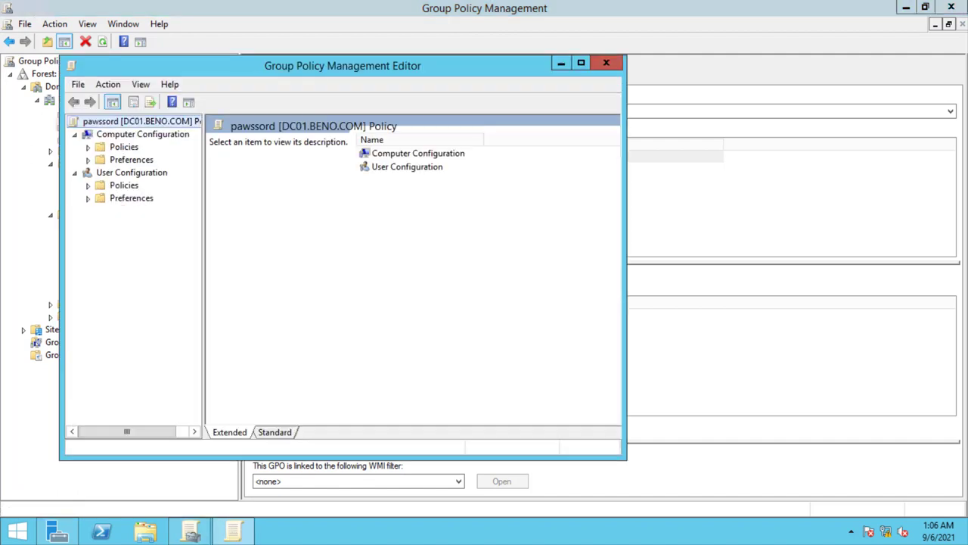
click(88, 147)
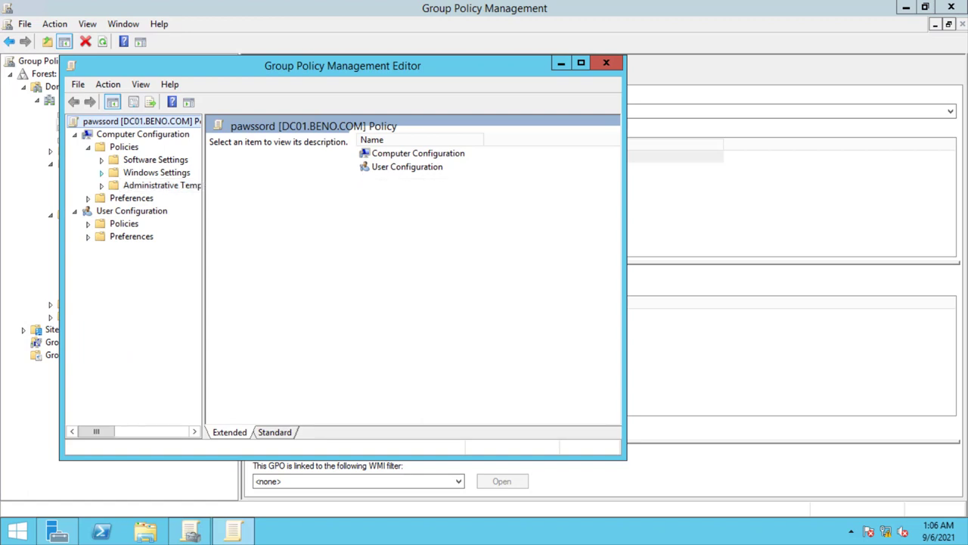
click(101, 172)
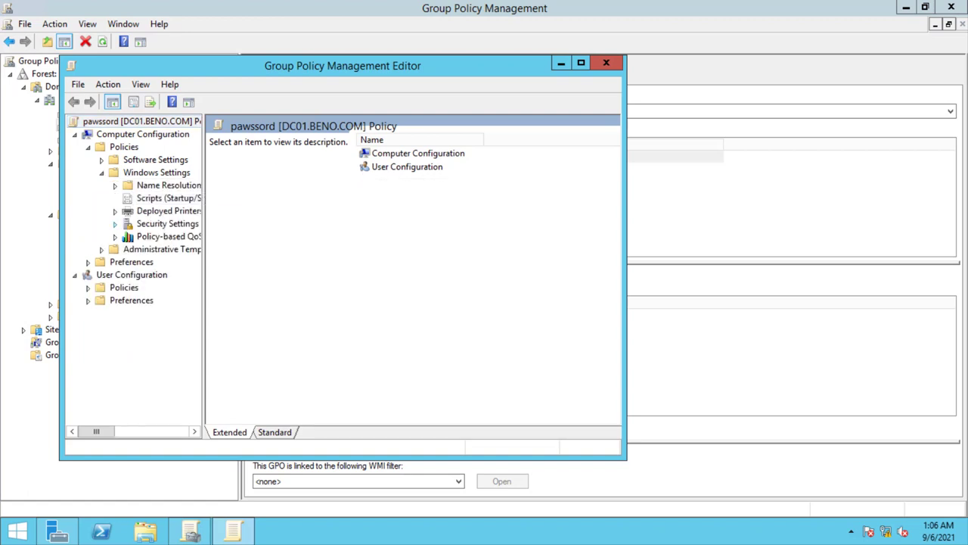
click(115, 224)
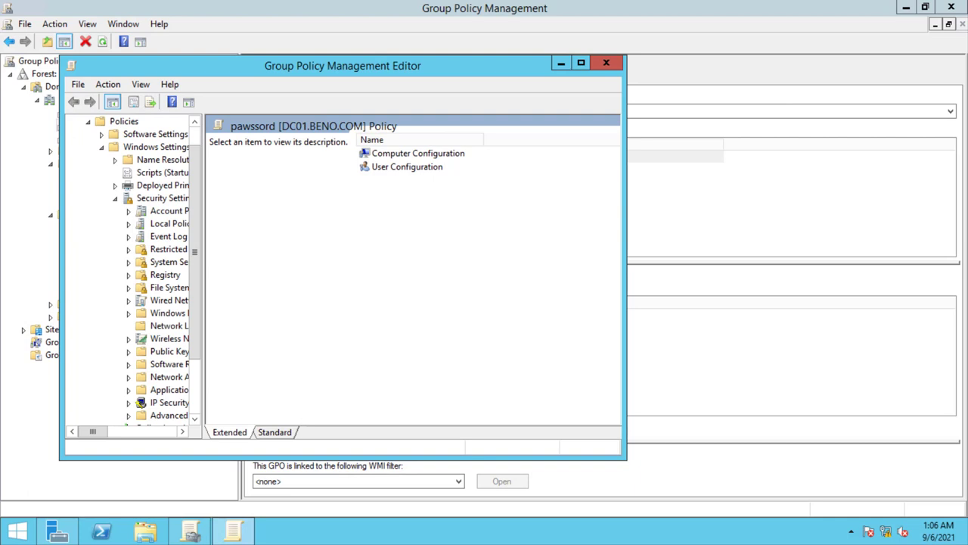
- Widen the tree pane, look over the Security Settings menu, and bring up the Run prompt
drag(204, 272, 256, 273)
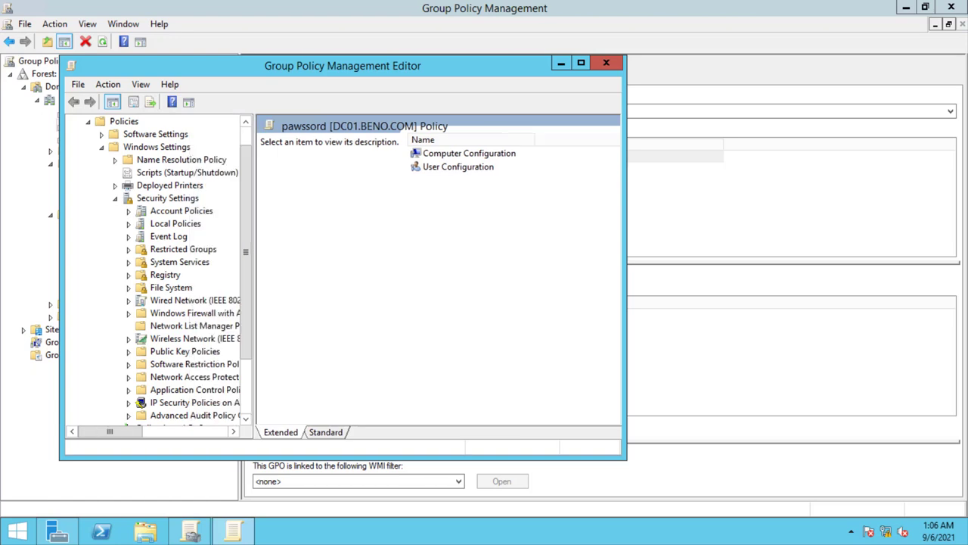
right_click(183, 198)
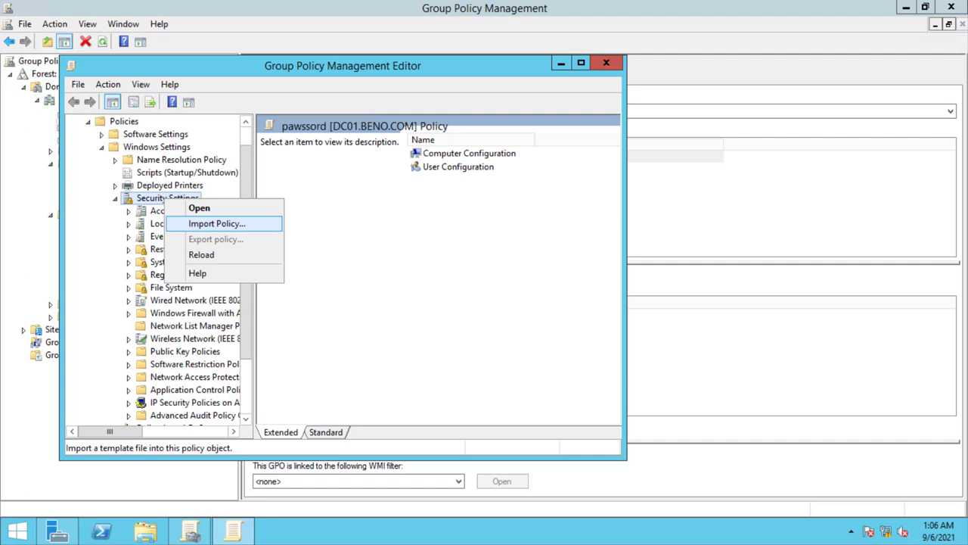
key(Escape)
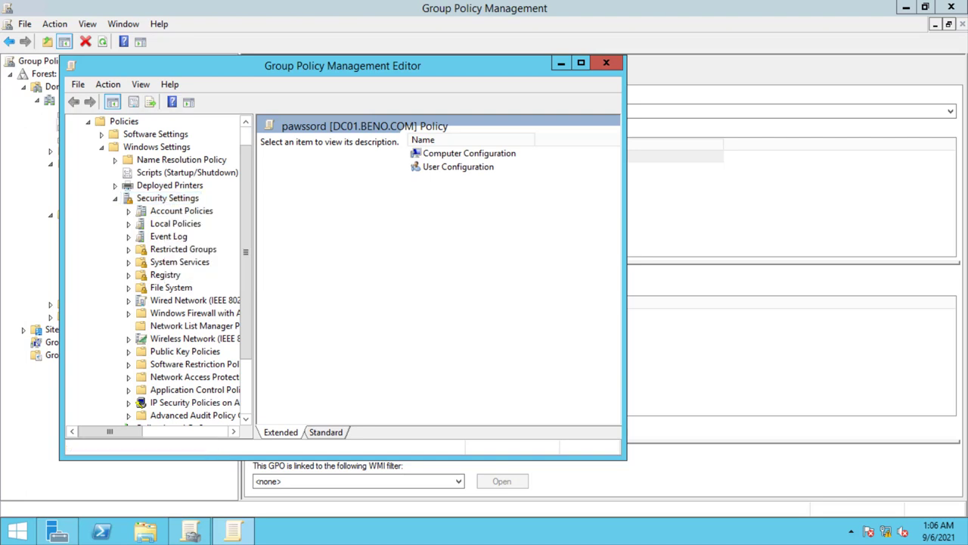
key(super+r)
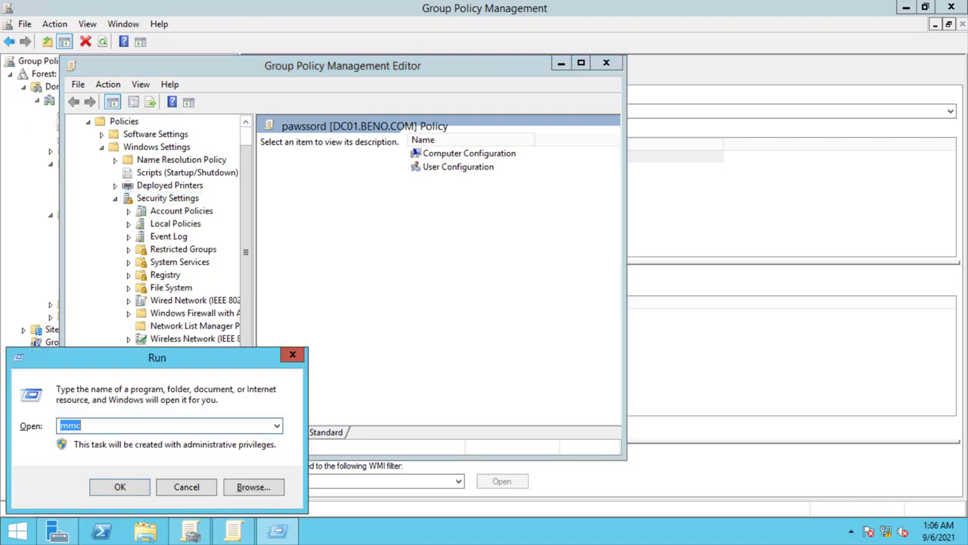
- Launch mmc and open File > Add/Remove Snap-in
text(mmc)
key(Return)
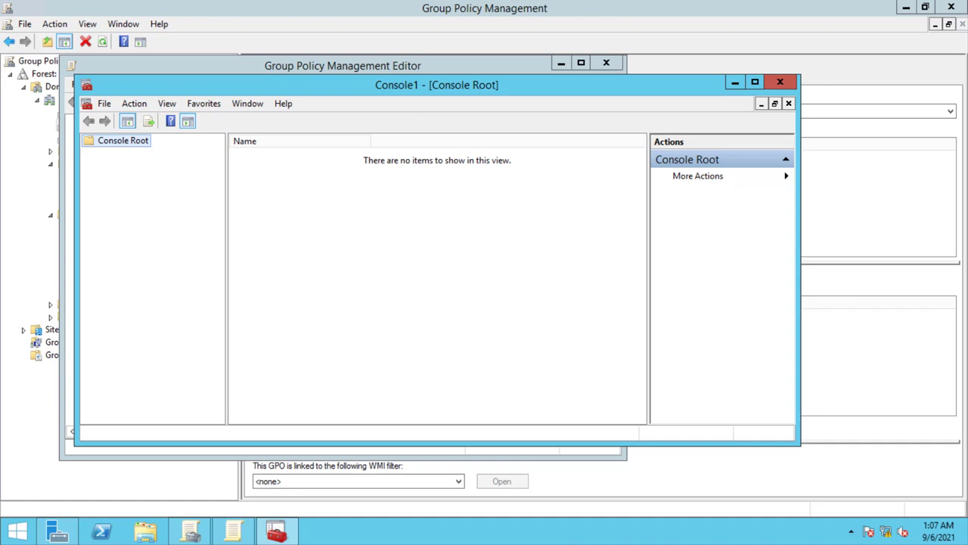
key(Right)
key(Right)
key(Right)
key(Down)
key(Right)
key(Left)
key(Left)
key(Left)
key(Left)
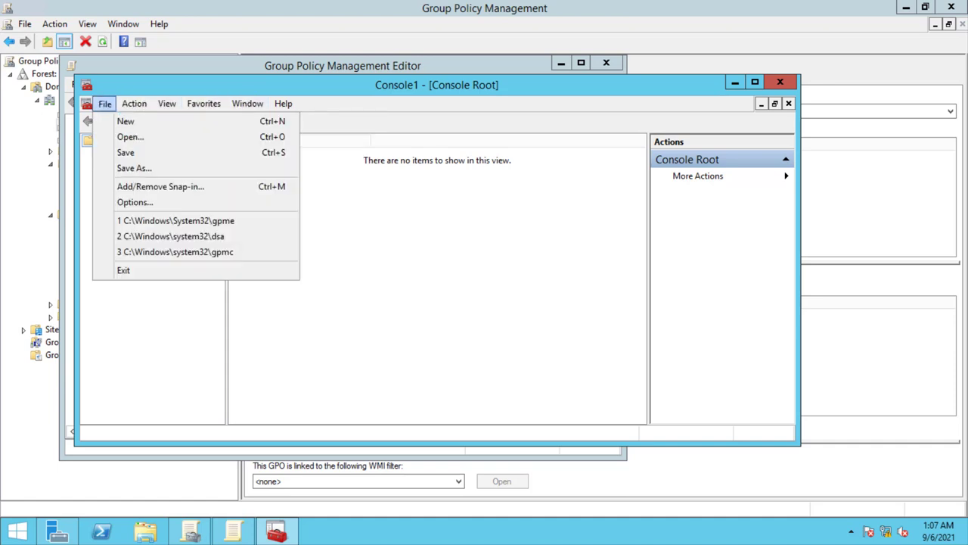
key(Down)
key(Down)
key(Down)
key(Down)
key(Down)
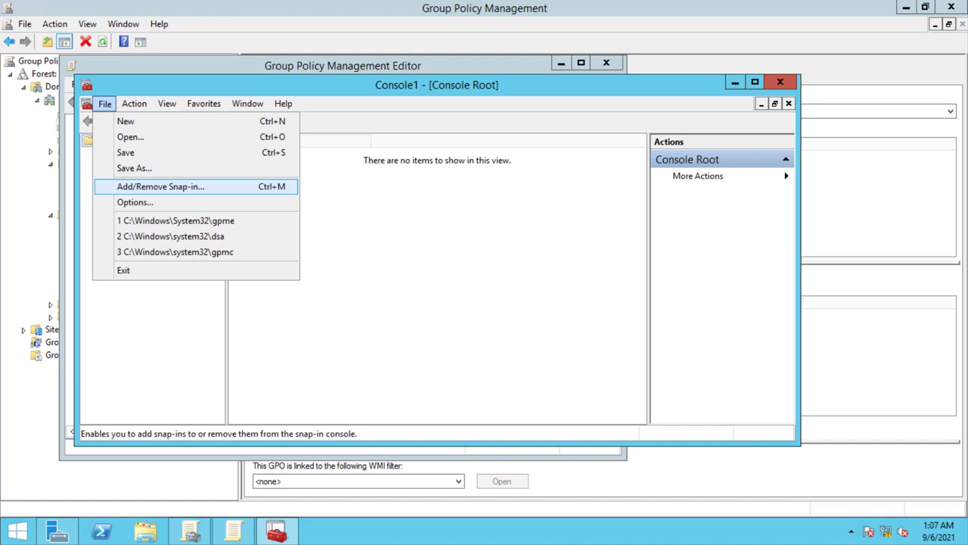
key(Return)
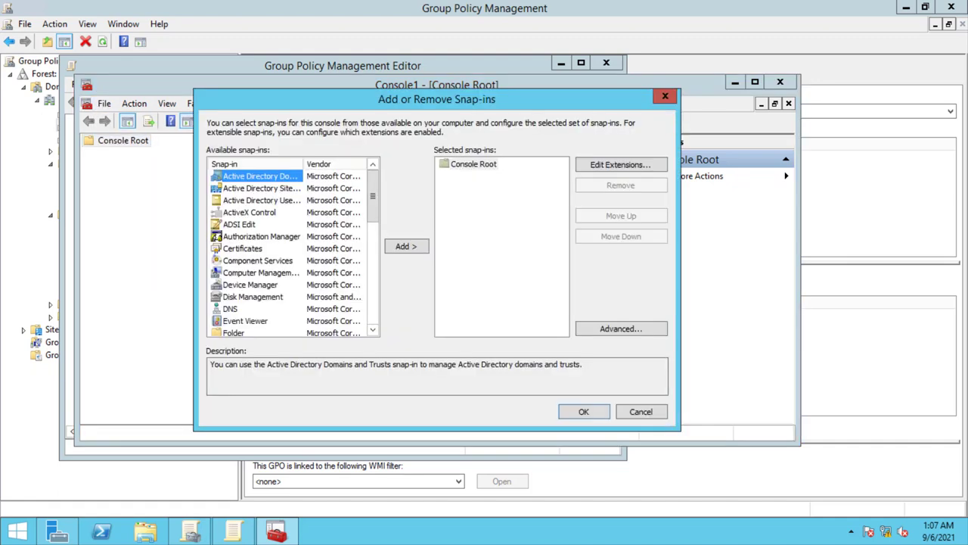
- Add the Security Templates snap-in and open its templates folder listing the test template
scroll(292, 250, down, 10)
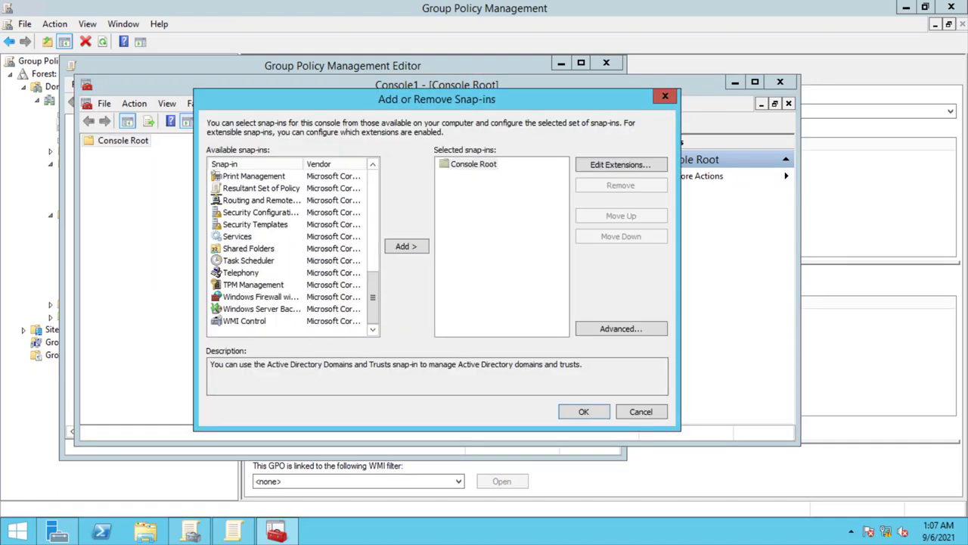
click(255, 224)
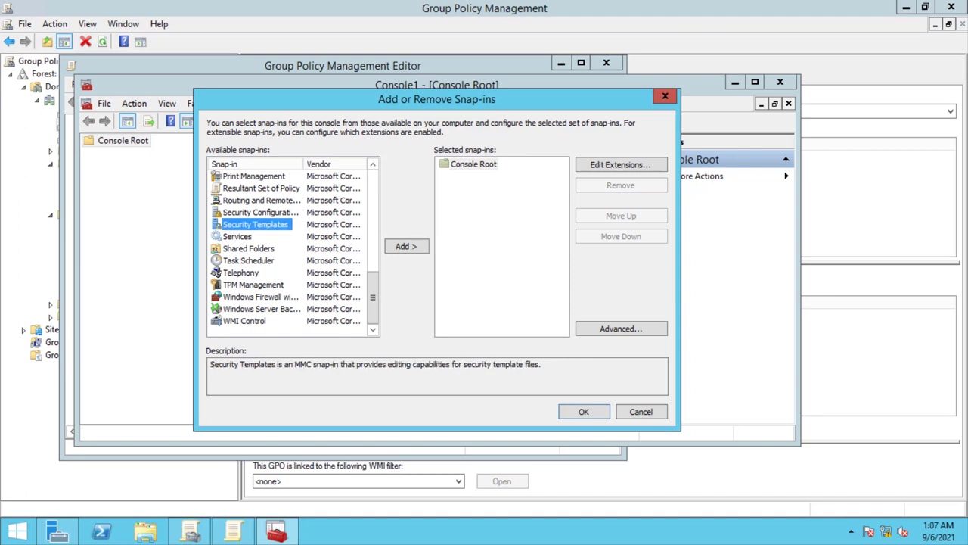
click(406, 245)
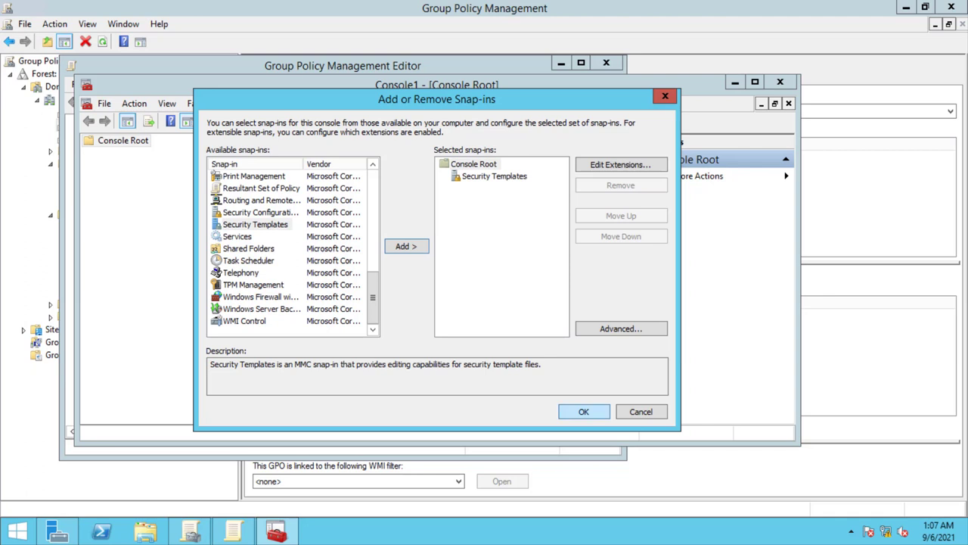
key(Return)
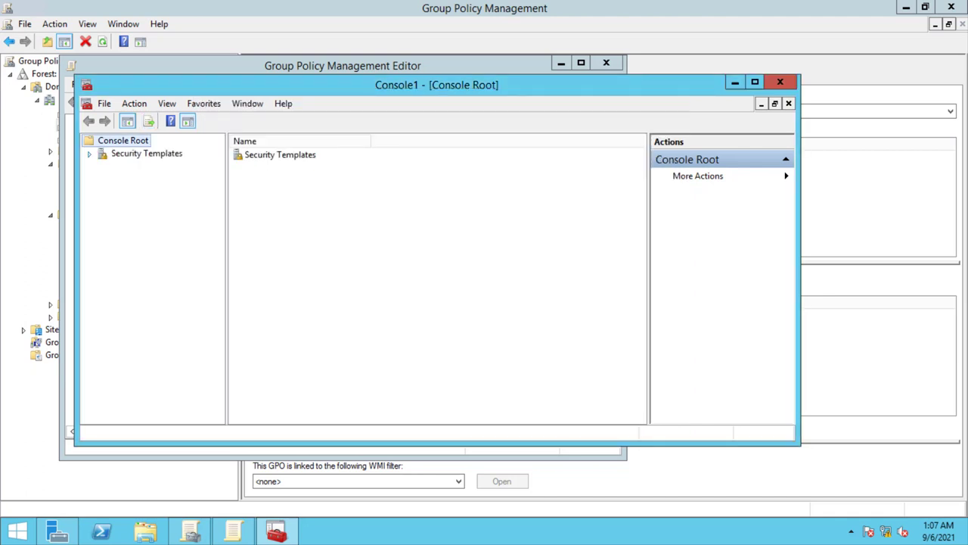
click(89, 153)
click(174, 166)
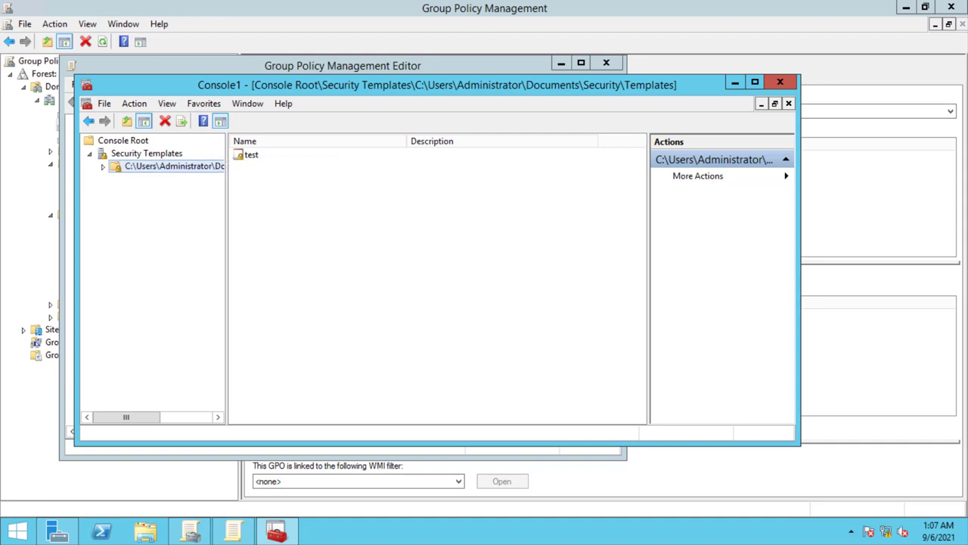
- Delete the test template and the Templates folder, confirming each with Yes
right_click(245, 155)
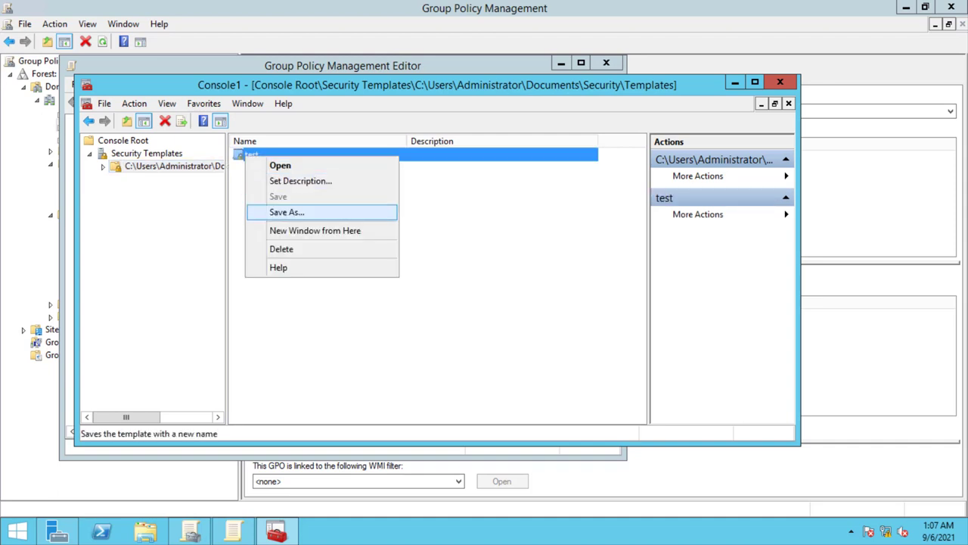
click(282, 249)
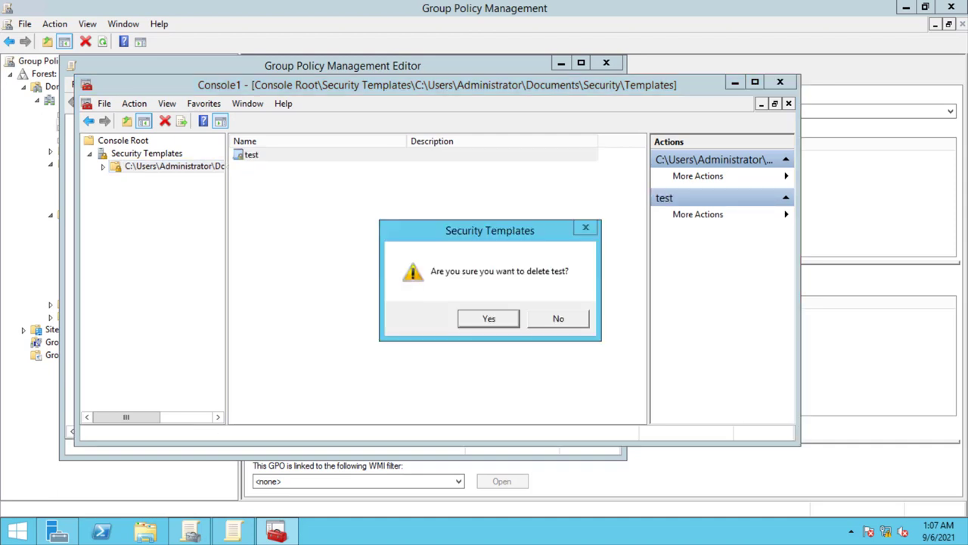
click(489, 318)
right_click(152, 168)
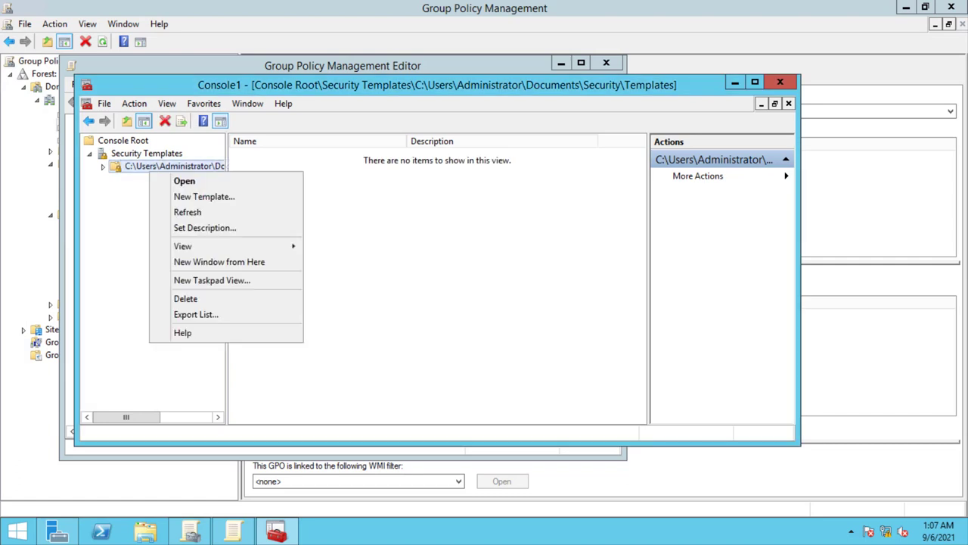
click(186, 298)
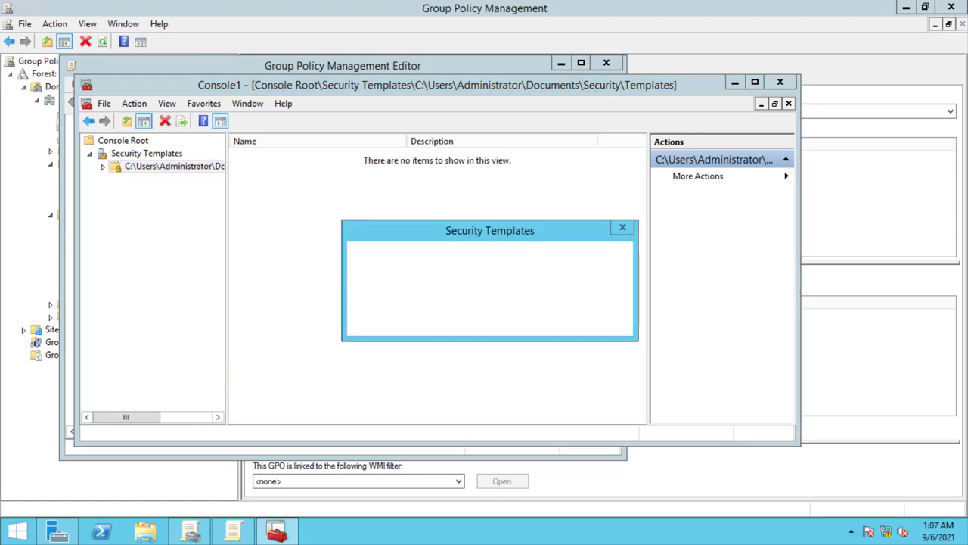
click(528, 318)
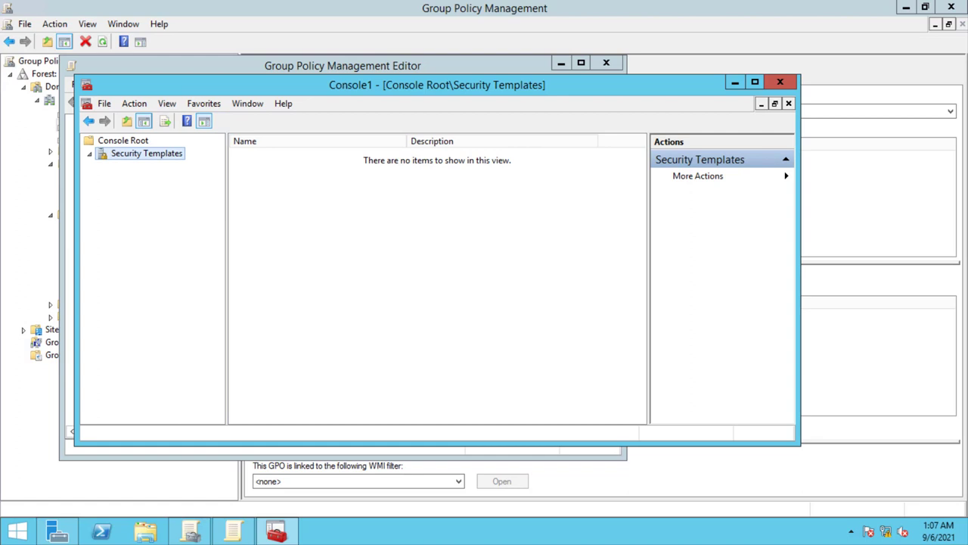
- Check the Security Templates context menu, then leave the full-screen remote session with Ctrl+Alt+Break
right_click(139, 154)
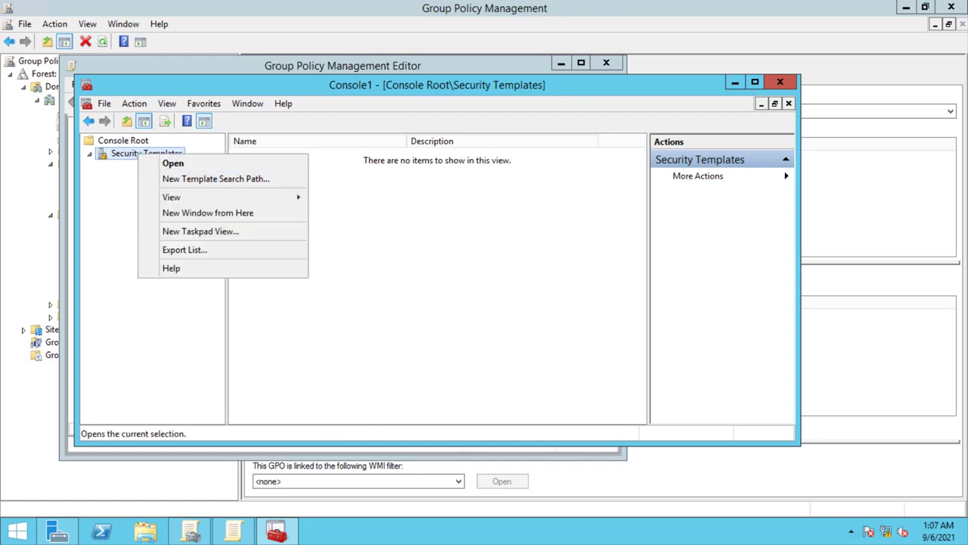
key(Escape)
right_click(109, 152)
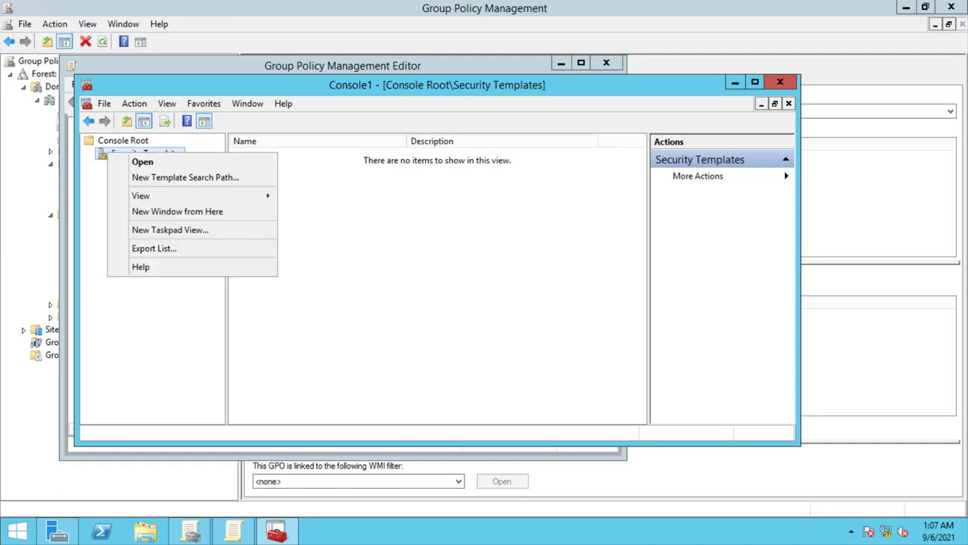
key(Down)
key(Down)
key(Down)
key(Down)
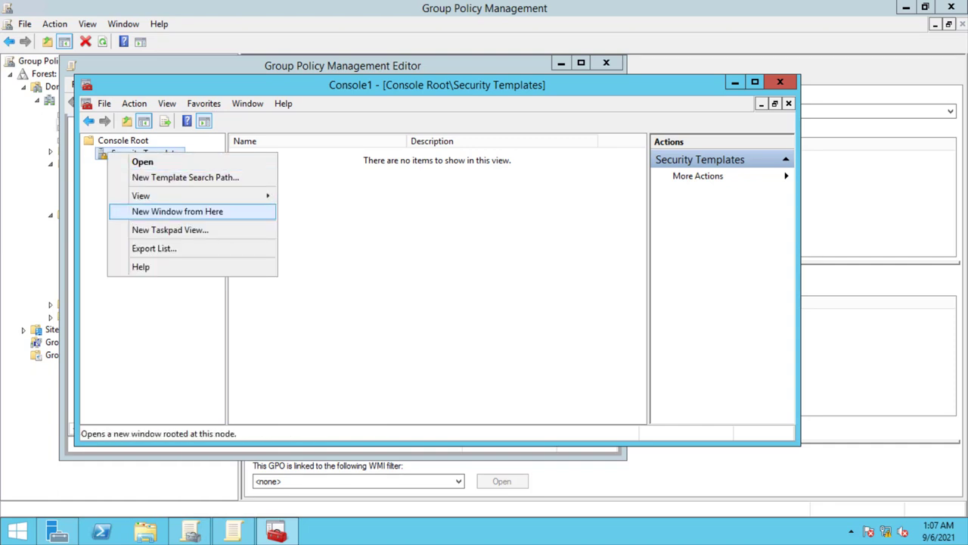
key(Up)
key(Up)
key(Up)
key(Escape)
key(Up)
key(Down)
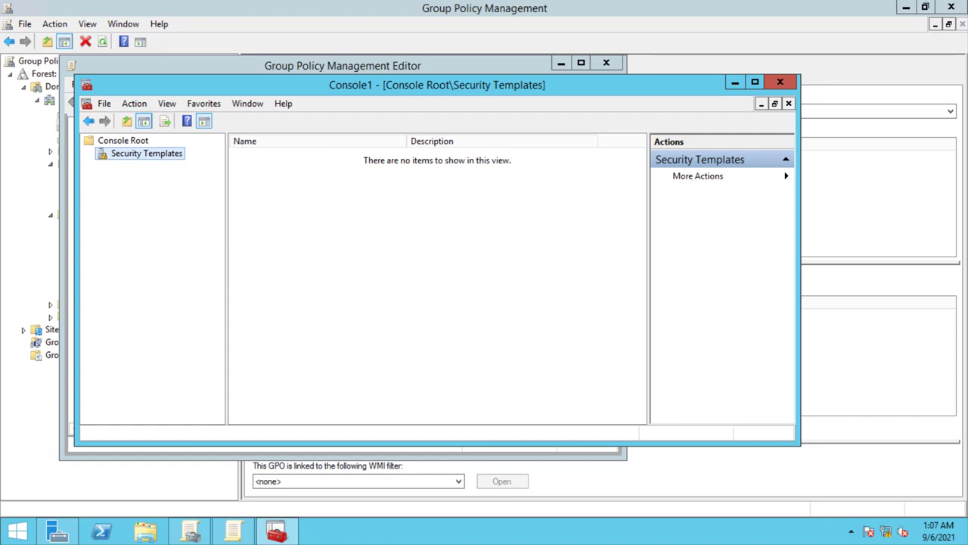
key(ctrl+alt+Break)
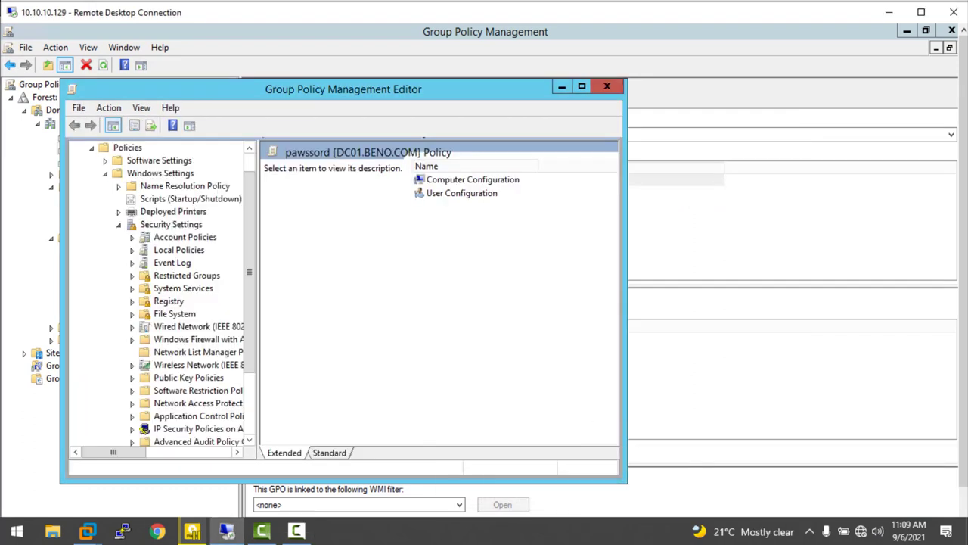
- Launch a new Microsoft Management Console with mmc from the Run prompt
key(super+r)
text(mmc)
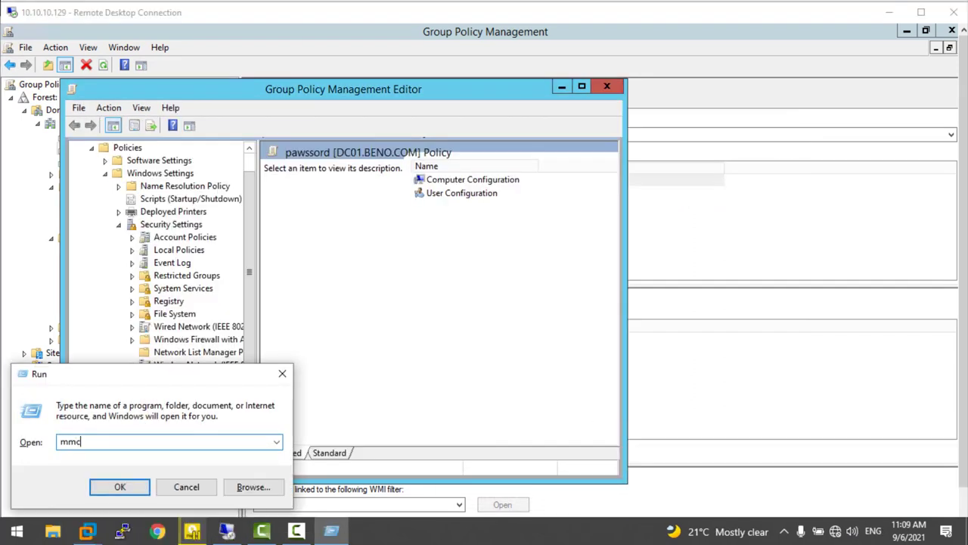
key(Return)
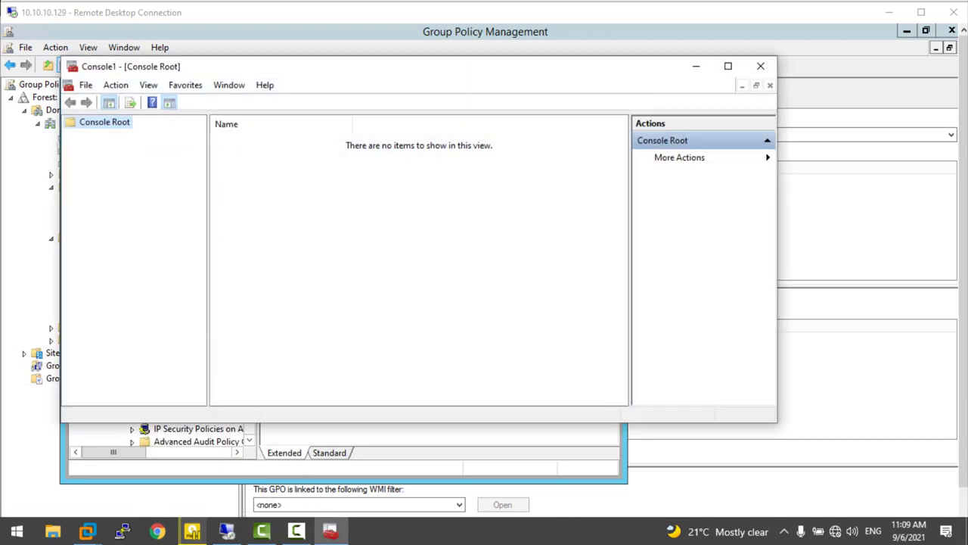
- Add the Security Templates snap-in and expand it under Console Root
key(alt+f)
key(Down)
key(Down)
key(Down)
key(Down)
key(Down)
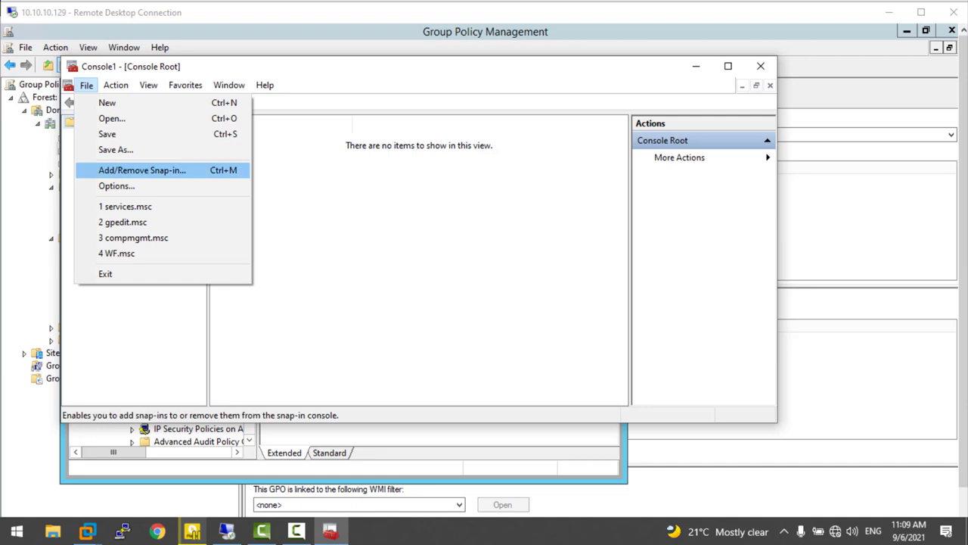
key(Return)
scroll(272, 235, down, 4)
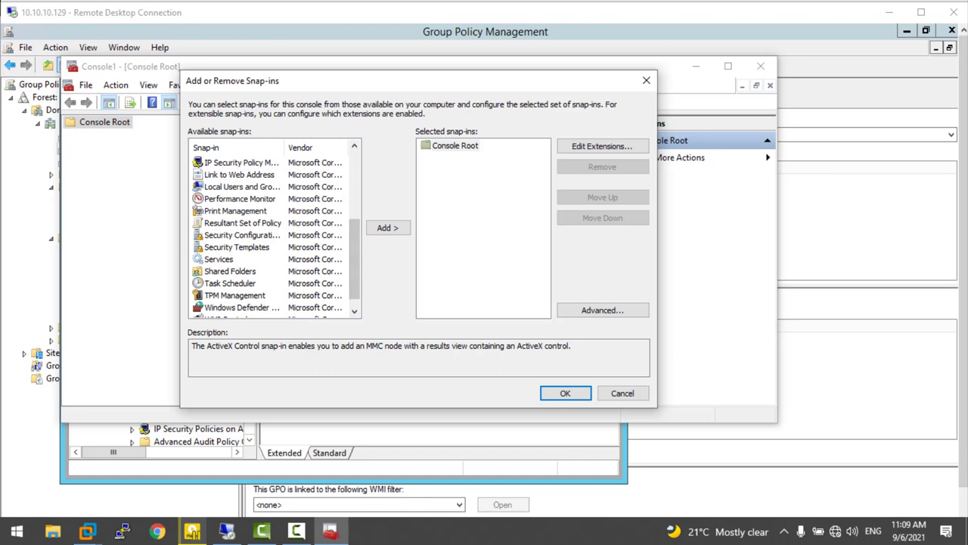
click(236, 246)
click(388, 228)
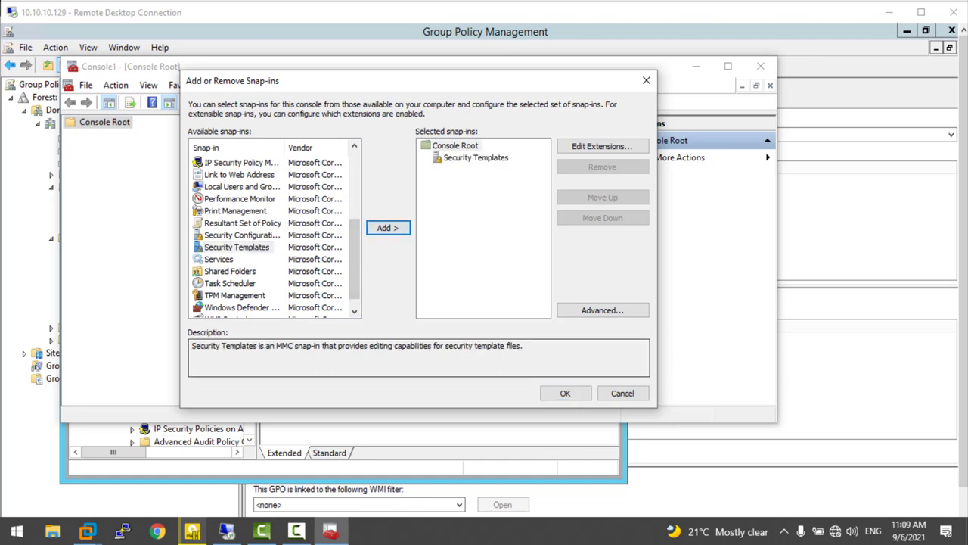
click(565, 393)
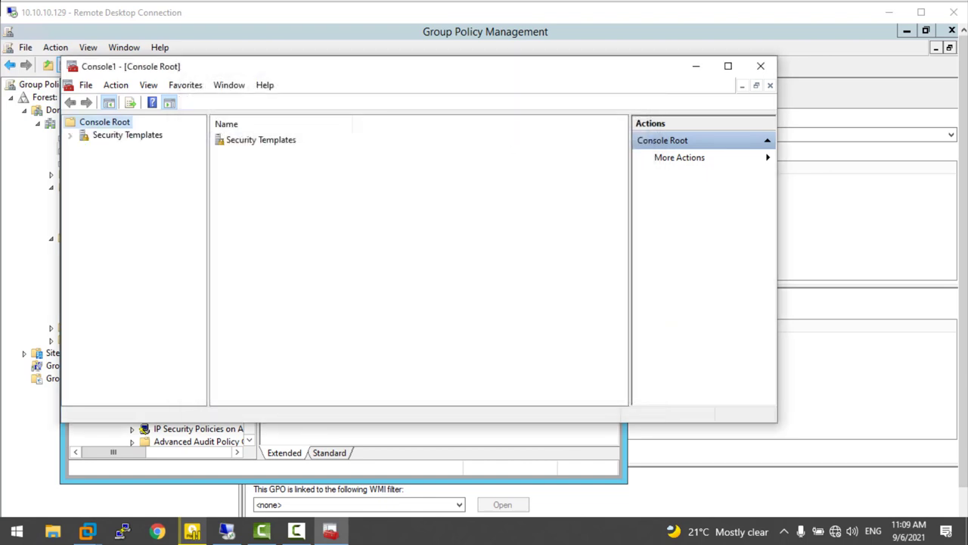
click(70, 135)
- Create a new security template named test in the templates folder
click(125, 148)
right_click(125, 148)
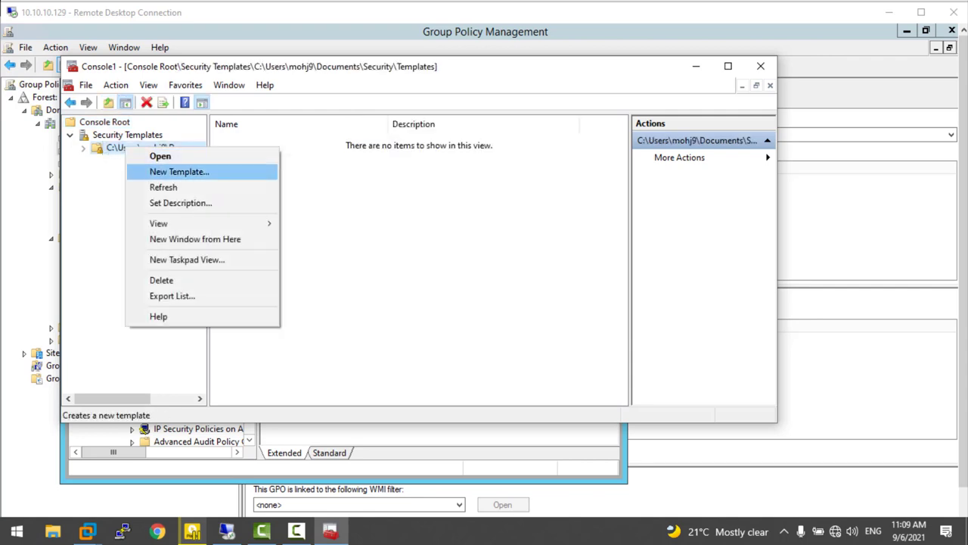
key(Return)
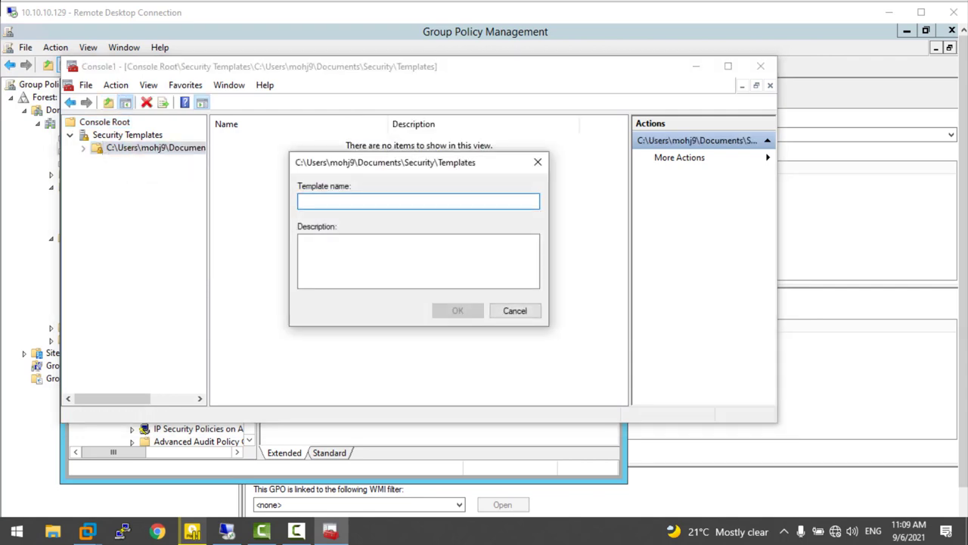
text(test)
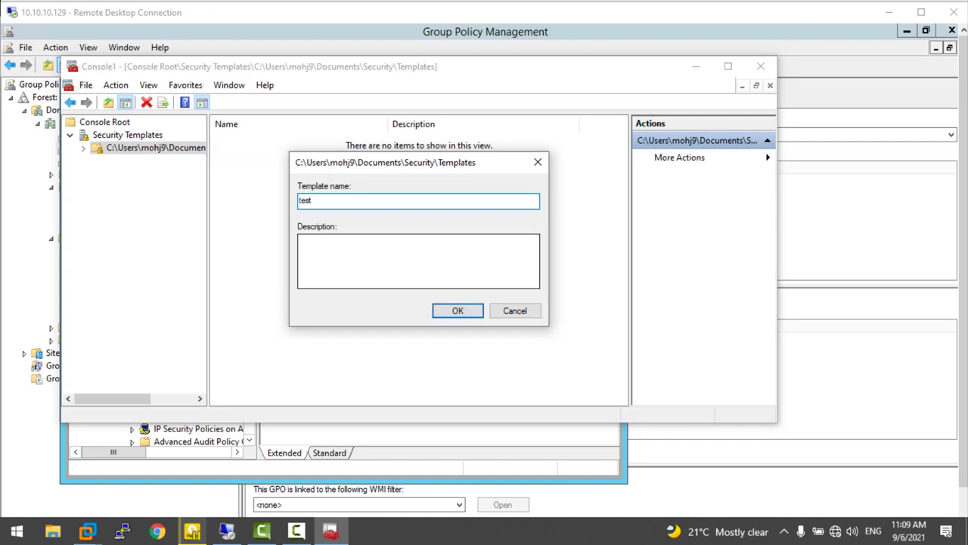
key(Return)
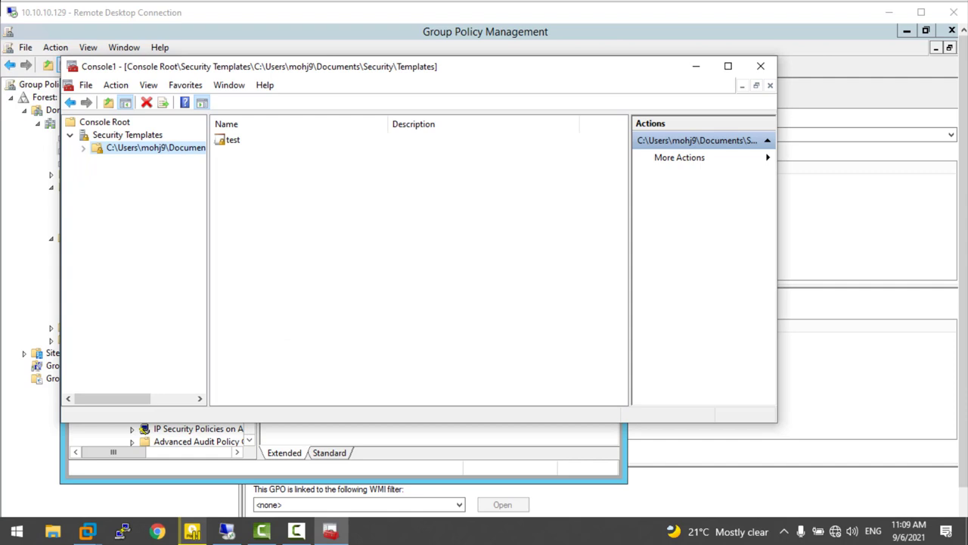
- Open the test template's Account Policies and show its Password Policy settings
click(231, 140)
right_click(235, 139)
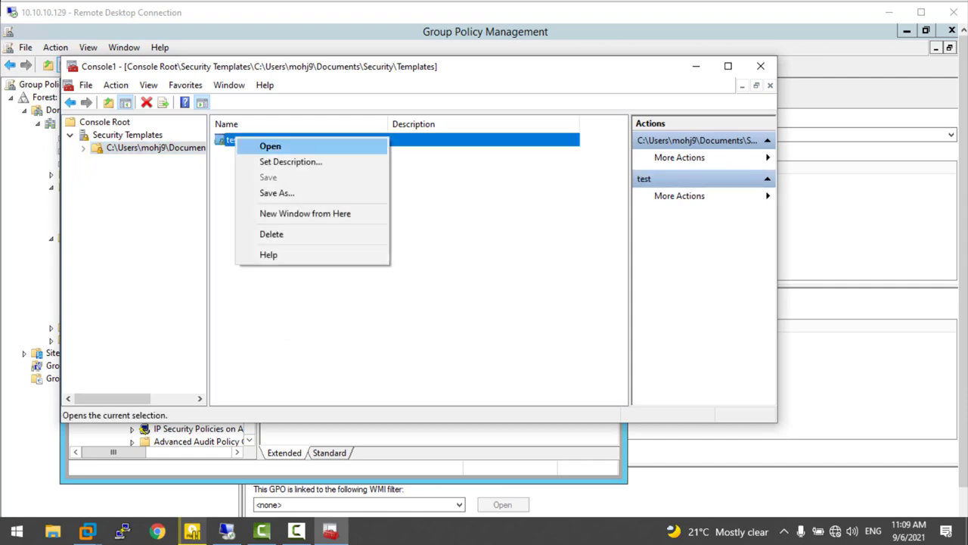
click(270, 146)
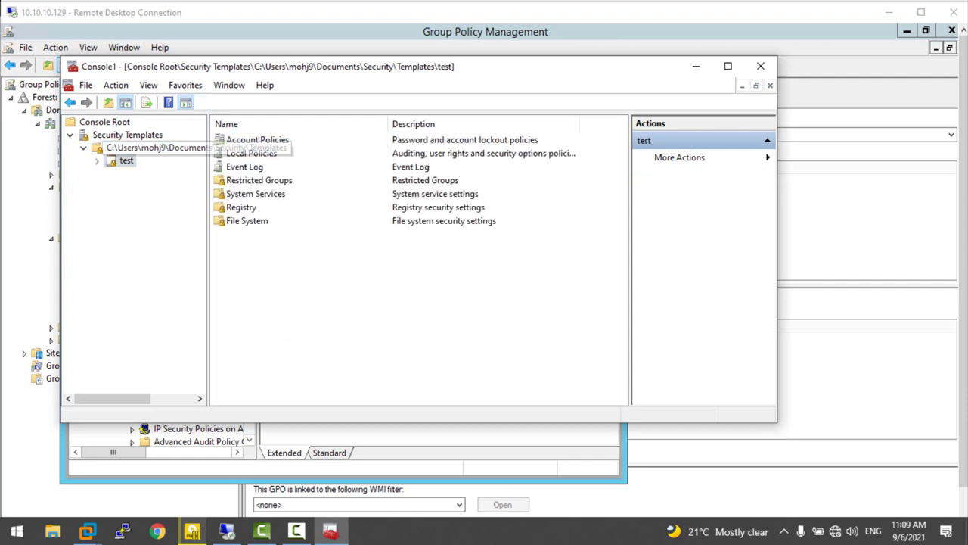
click(96, 160)
click(164, 173)
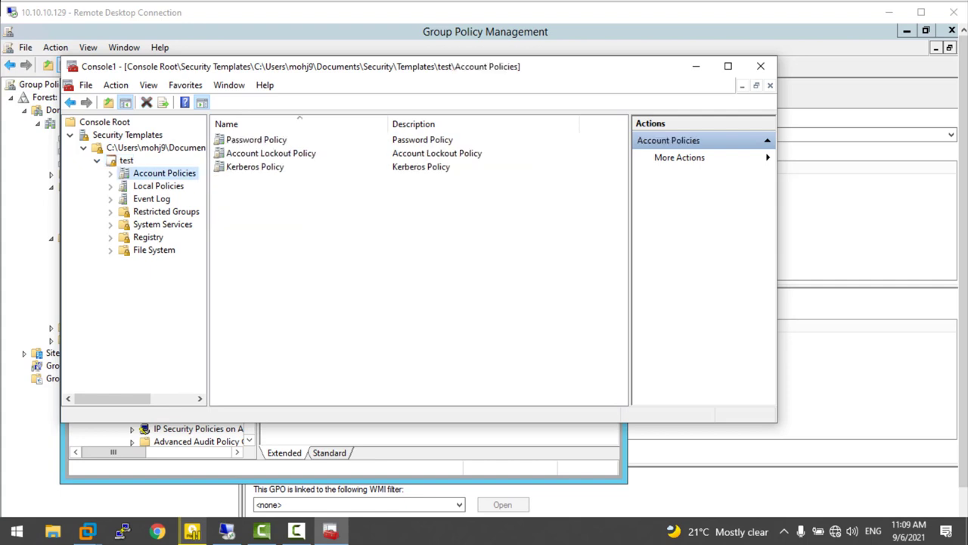
drag(590, 66, 783, 126)
key(Right)
key(Down)
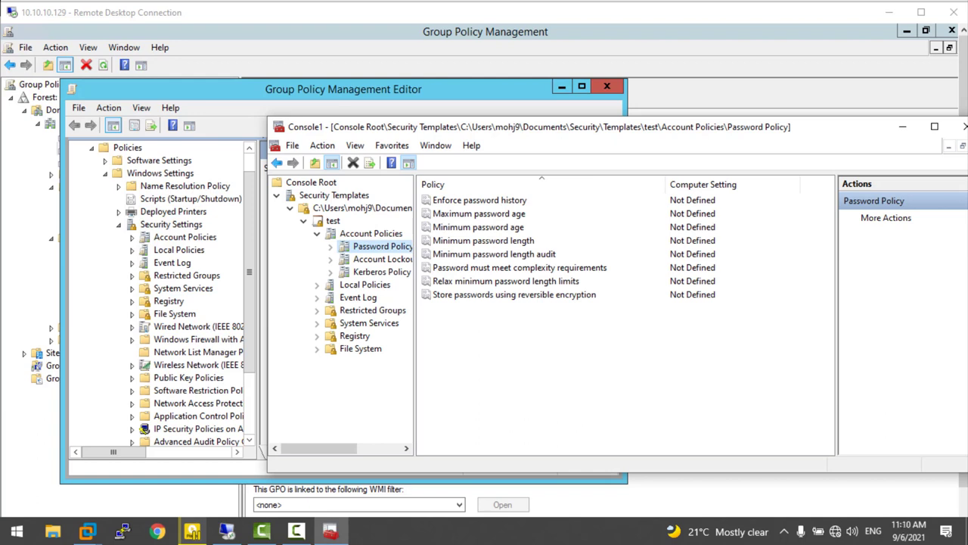
- Cancel the Security Settings Import Policy dialog, close the editor, and return to Console1
right_click(169, 226)
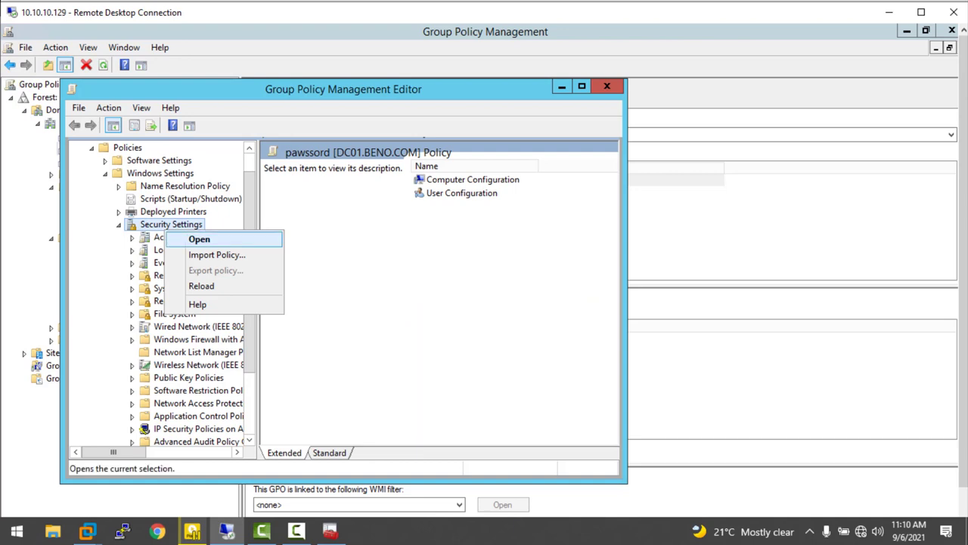
click(216, 255)
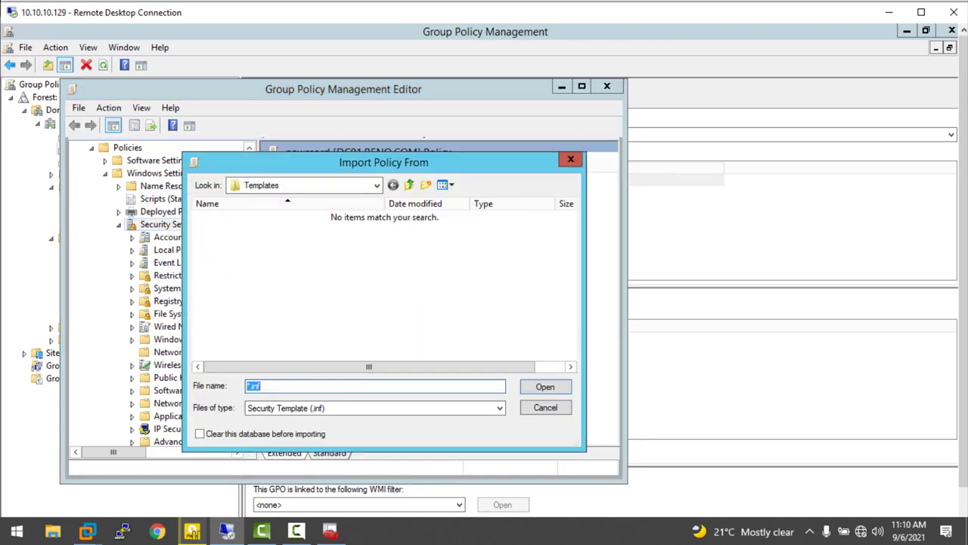
click(571, 159)
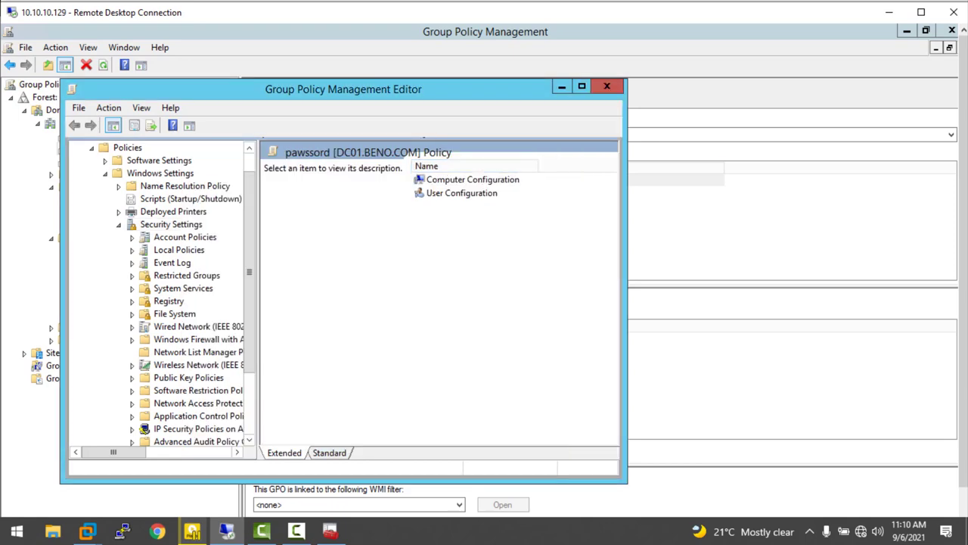
key(alt+F4)
click(330, 531)
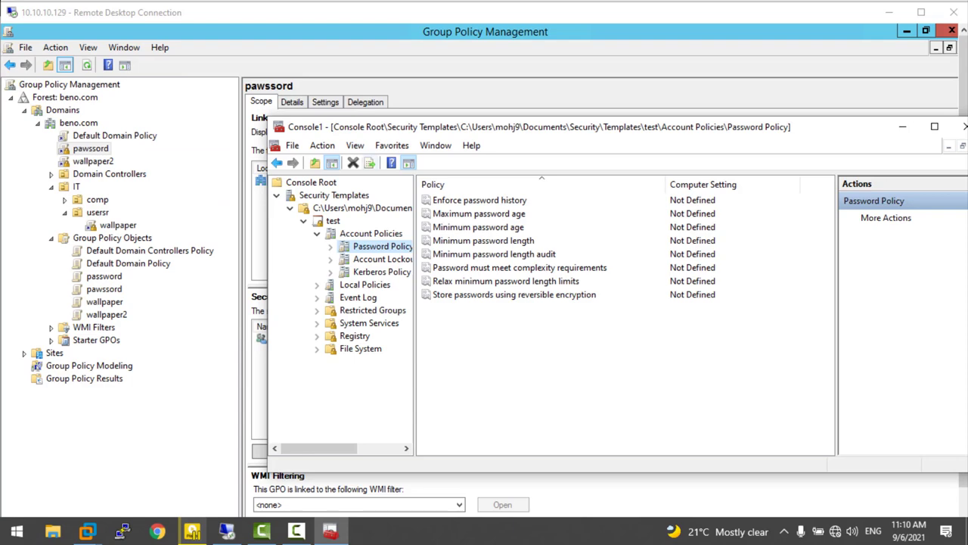
- Cancel the console Save As, then set Enforce password history to 24 passwords
click(293, 145)
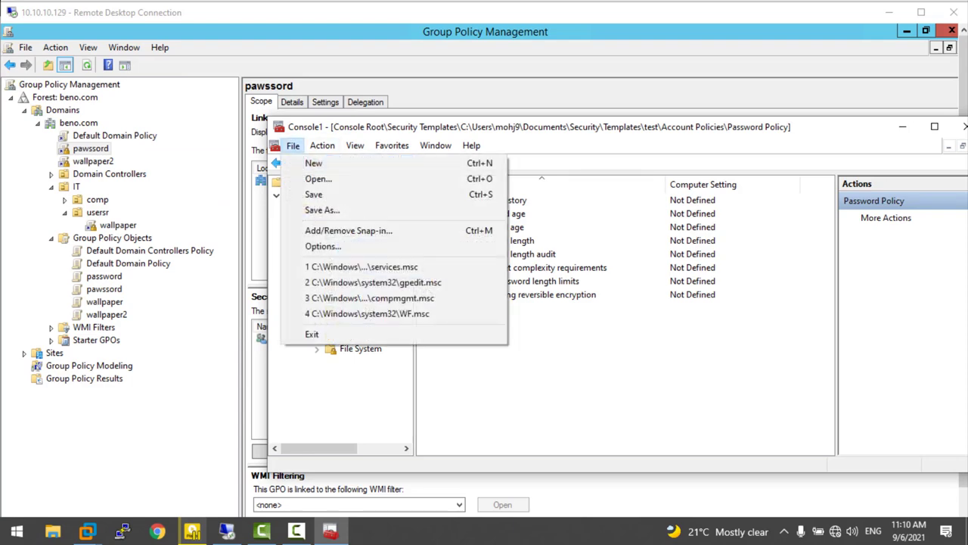
click(314, 195)
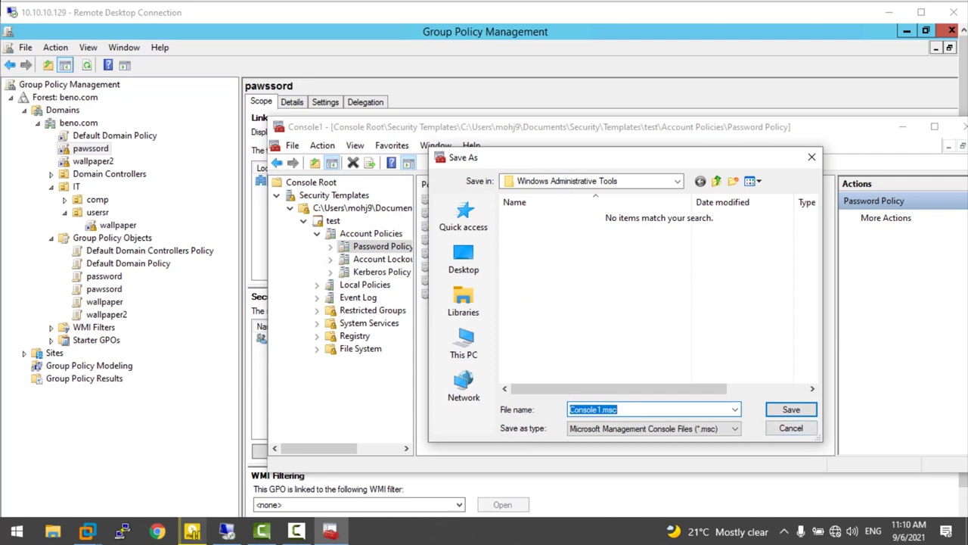
click(812, 156)
click(514, 294)
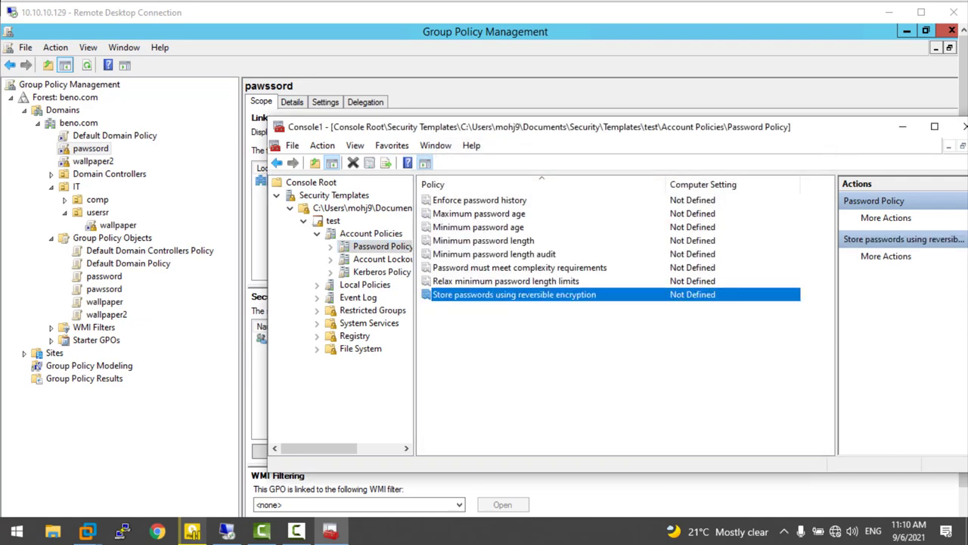
double_click(480, 200)
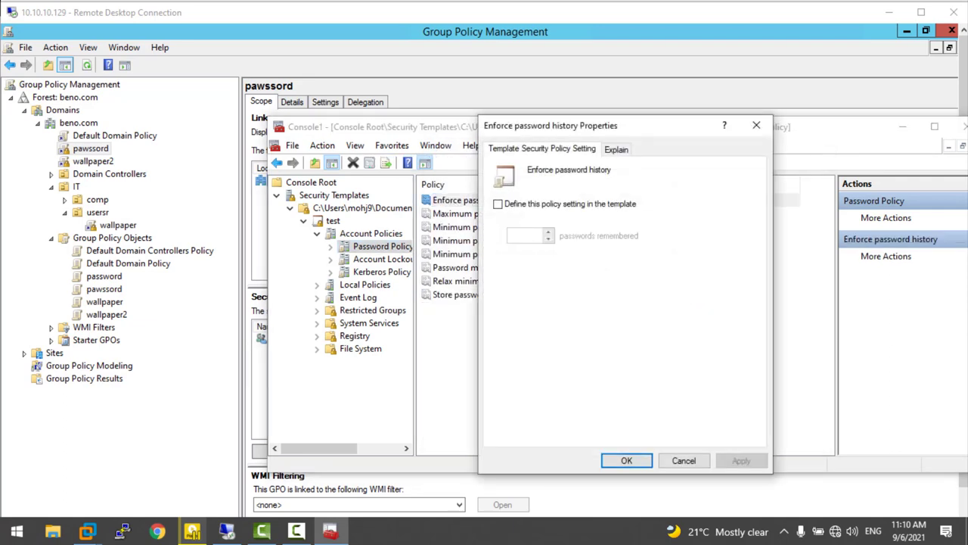
key(space)
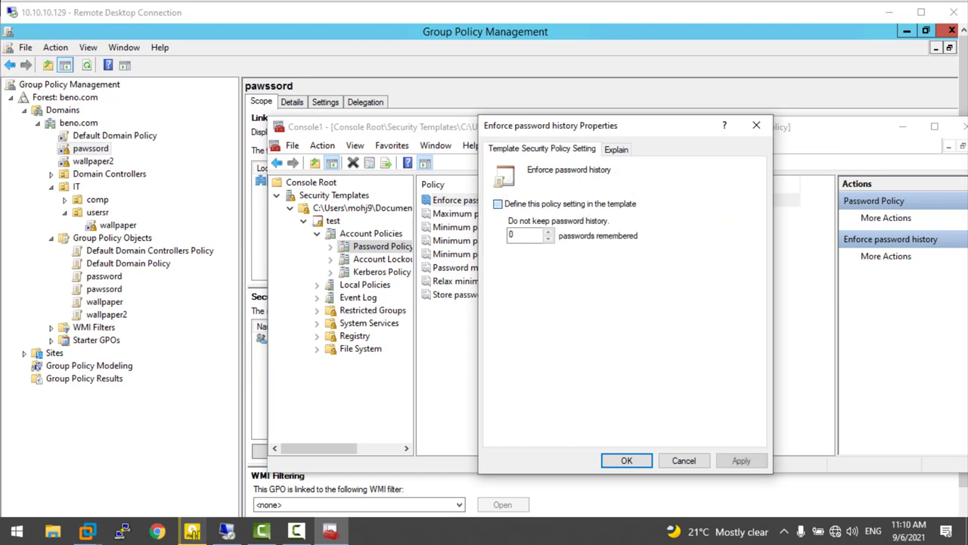
key(Tab)
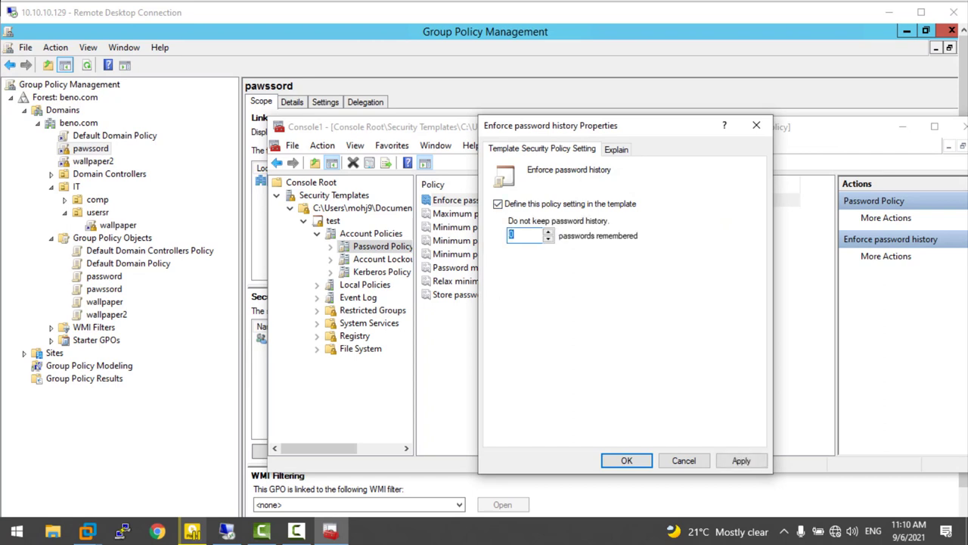
text(24)
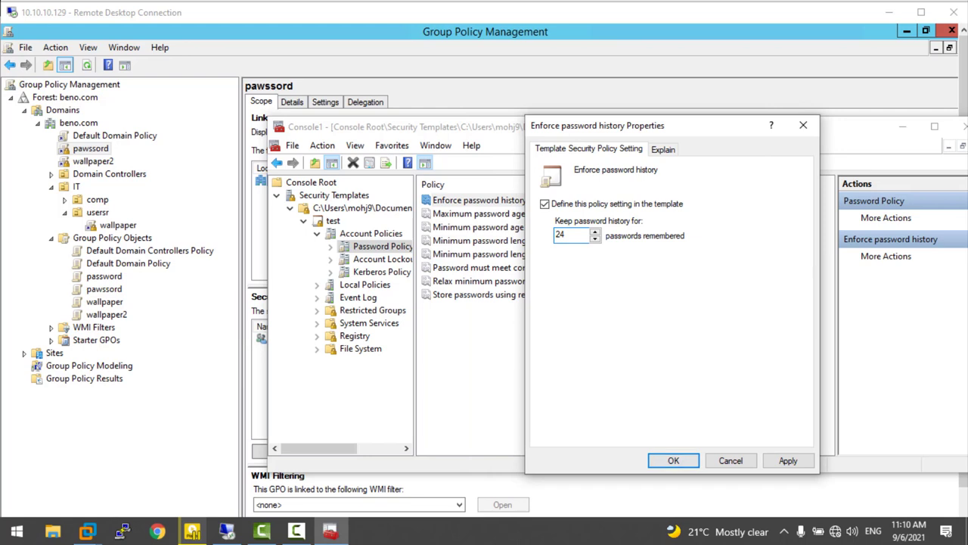
key(Return)
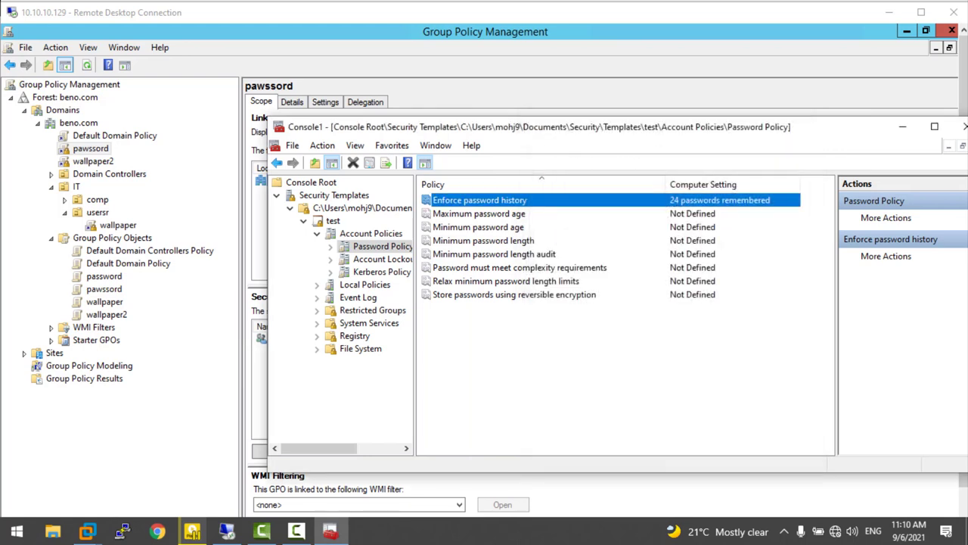
- Set Maximum password age to 60 days, accepting the suggested 30-day minimum age
key(Down)
key(Return)
key(space)
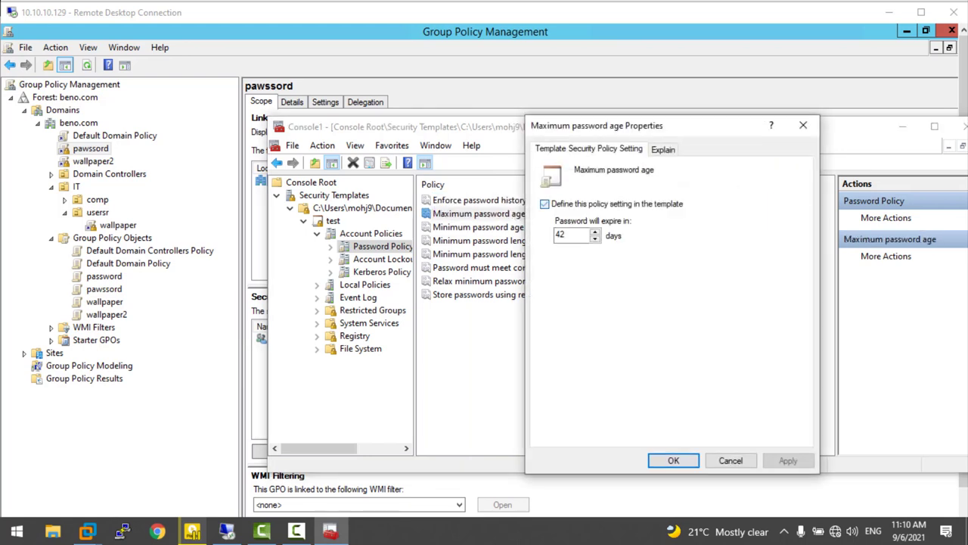
key(Tab)
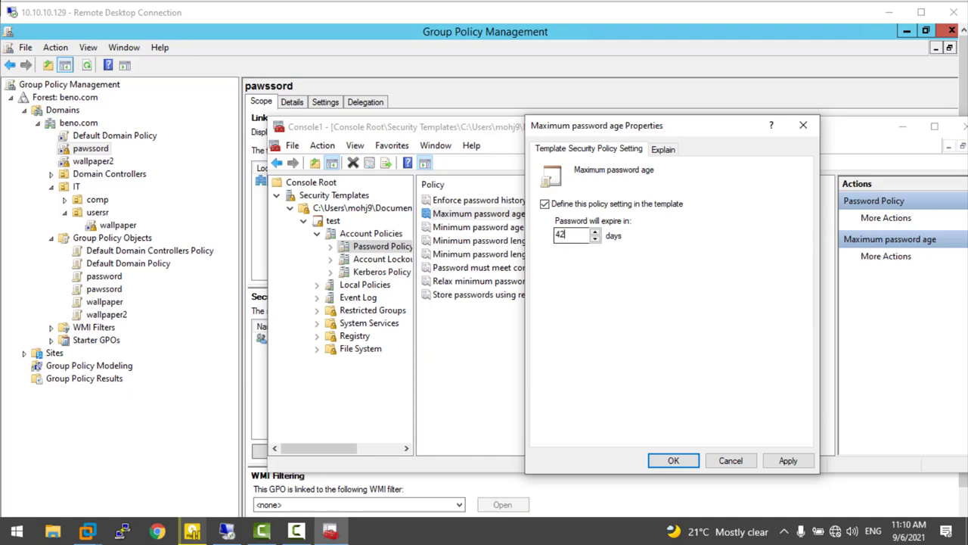
text(60)
key(Return)
key(Return)
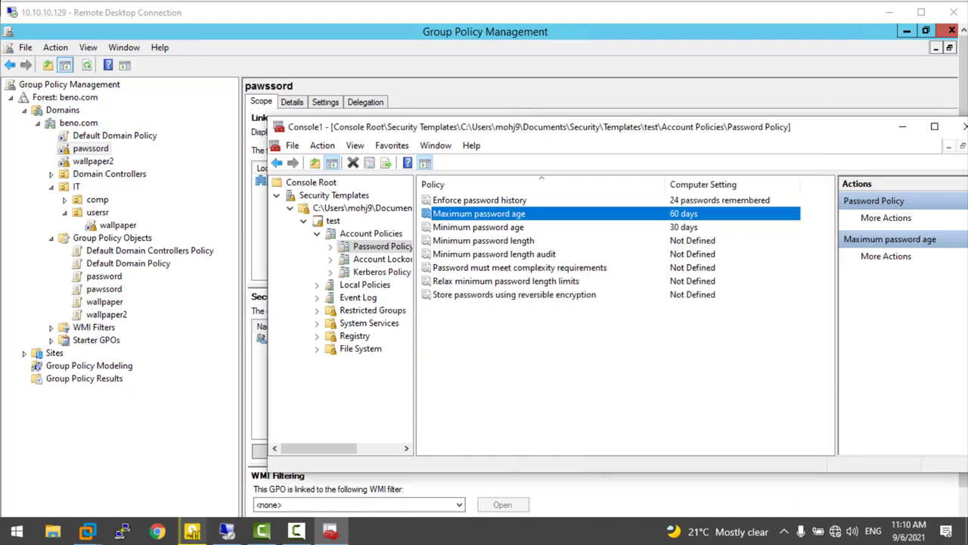
click(333, 220)
- Save the test template as test.inf and move the console window up-left
right_click(335, 221)
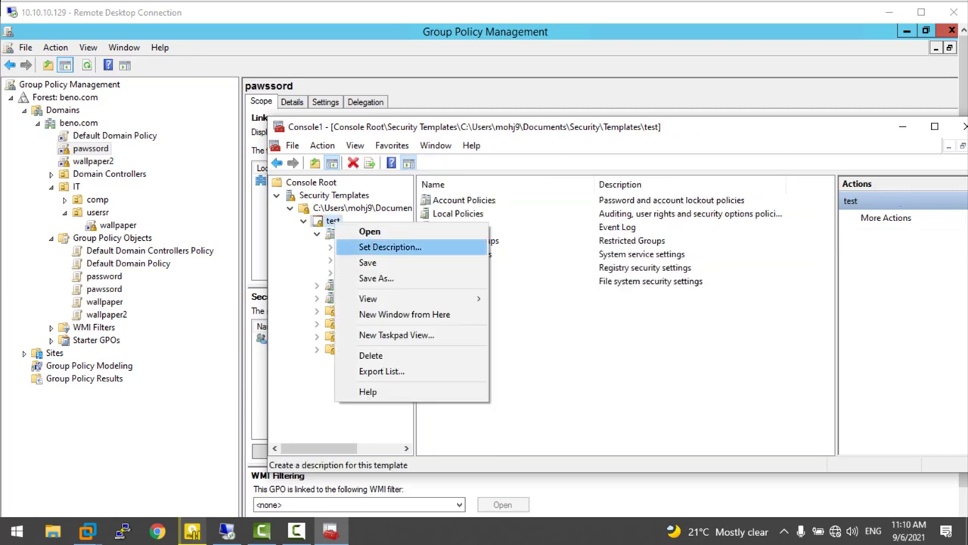
click(368, 262)
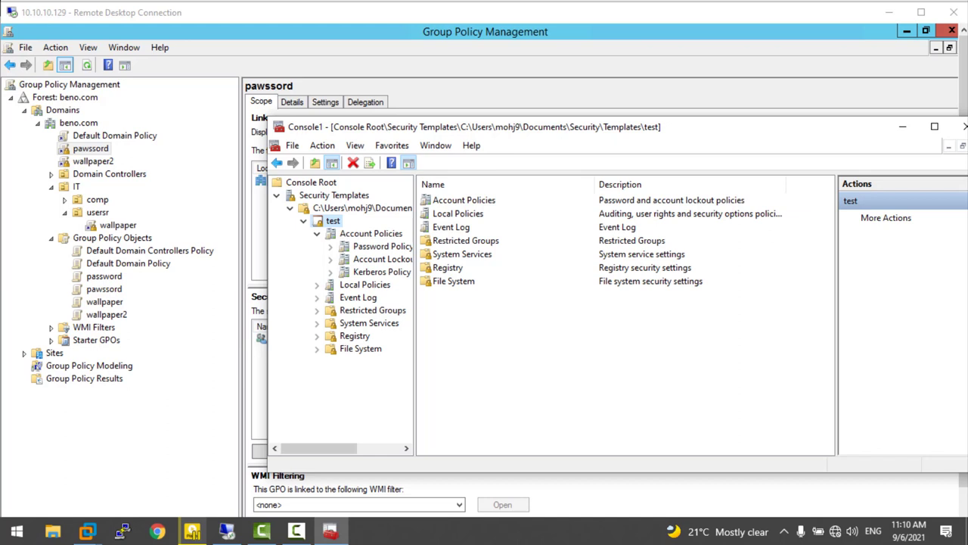
right_click(330, 220)
click(368, 274)
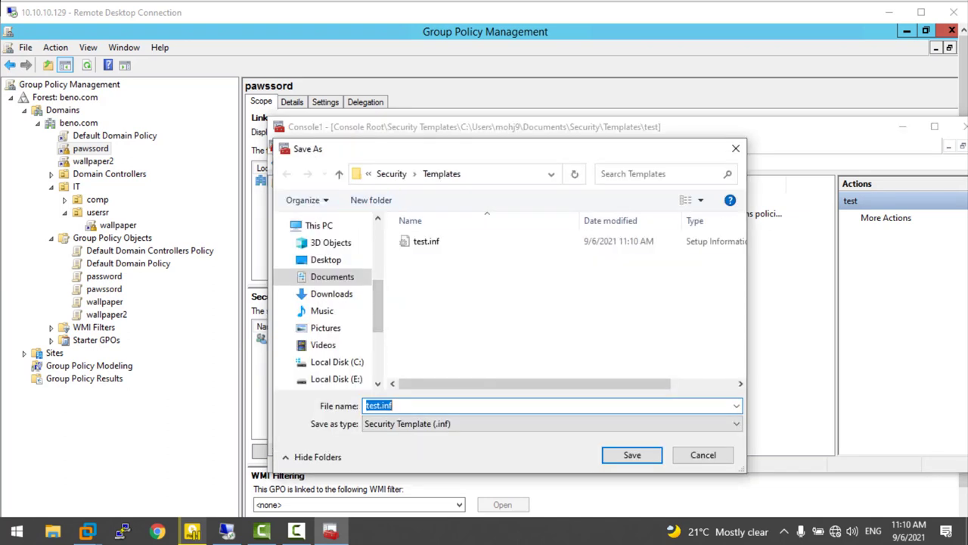
click(736, 148)
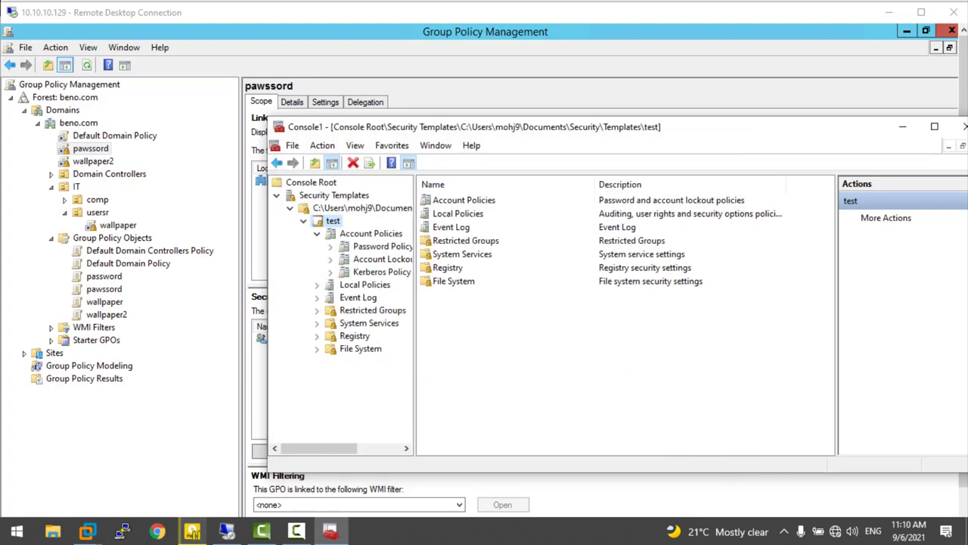
drag(469, 126, 563, 135)
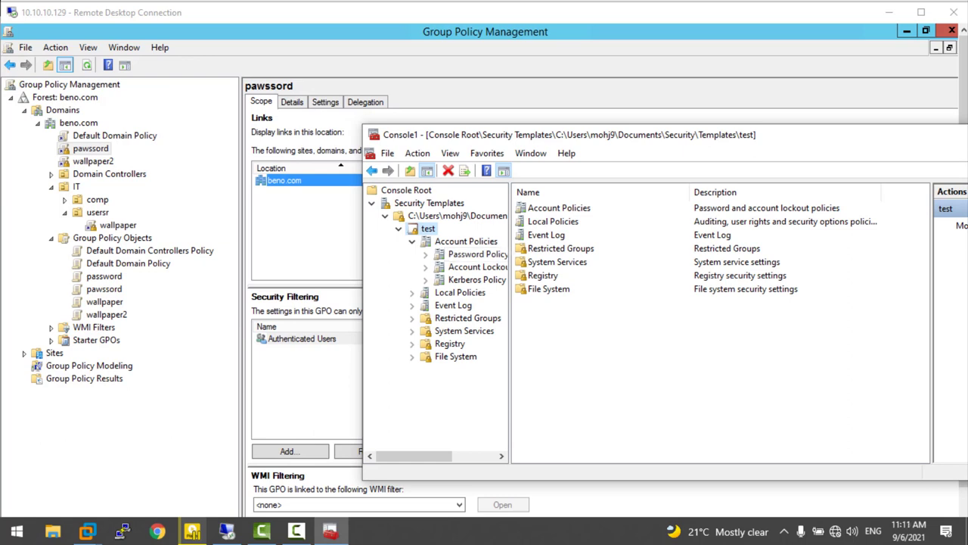
drag(563, 134, 334, 79)
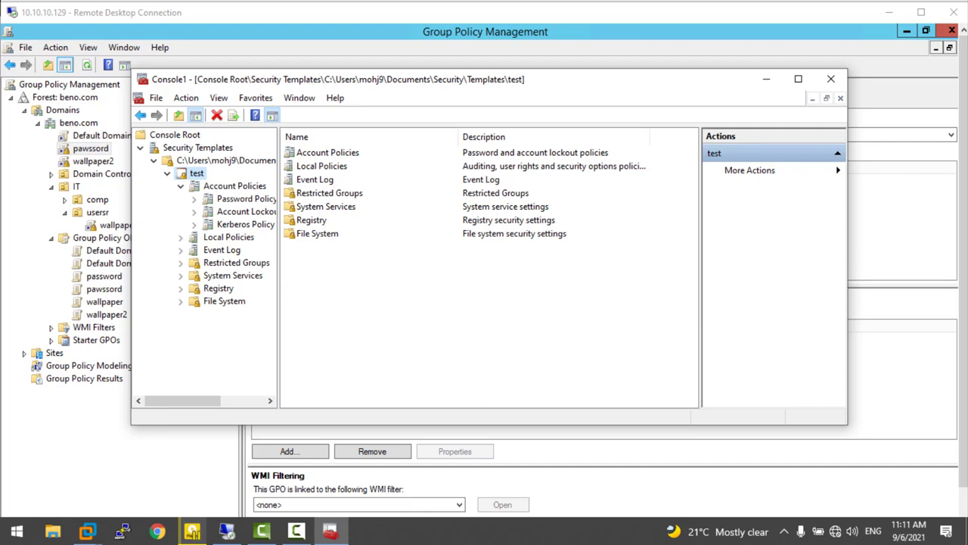
- Add the Security Configuration and Analysis snap-in to the console
key(alt+f)
key(Down)
key(Down)
key(Down)
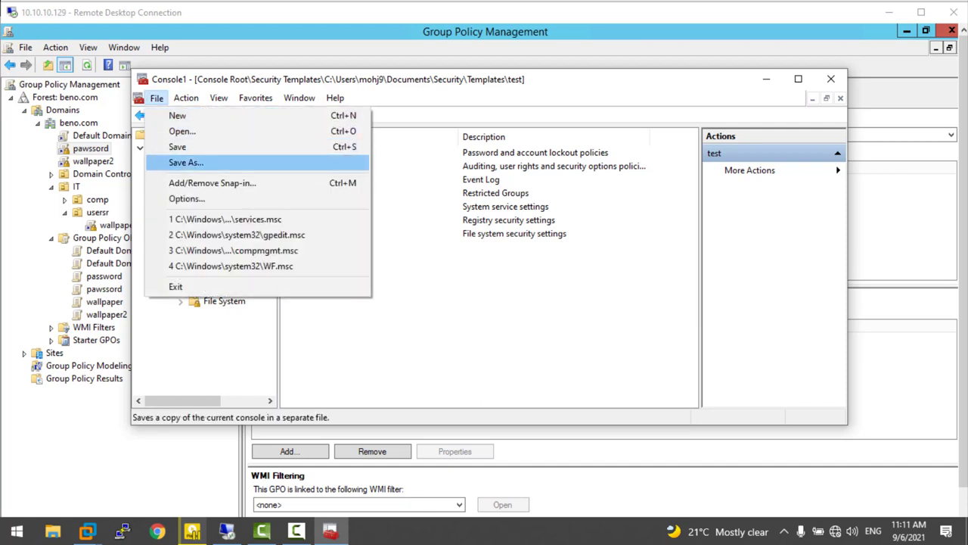
key(Down)
key(Return)
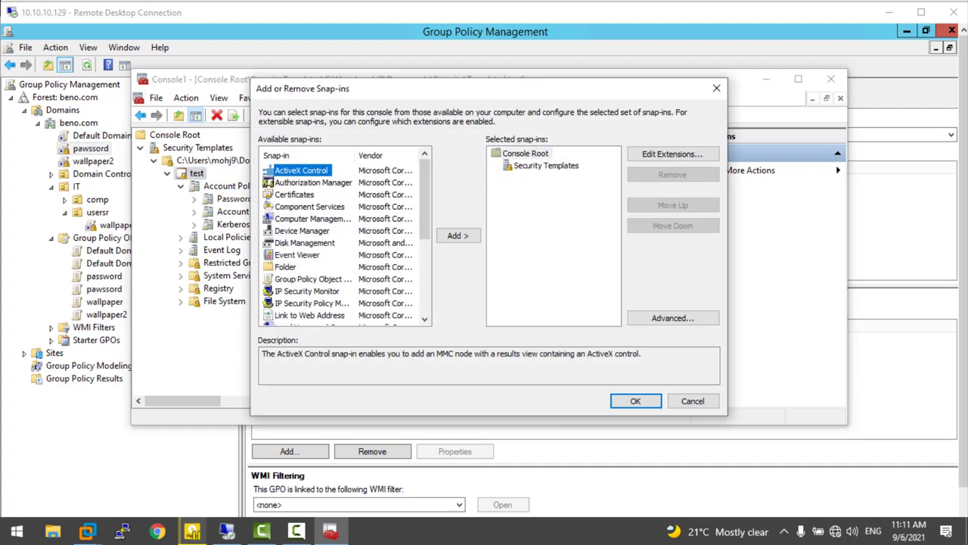
scroll(344, 239, down, 3)
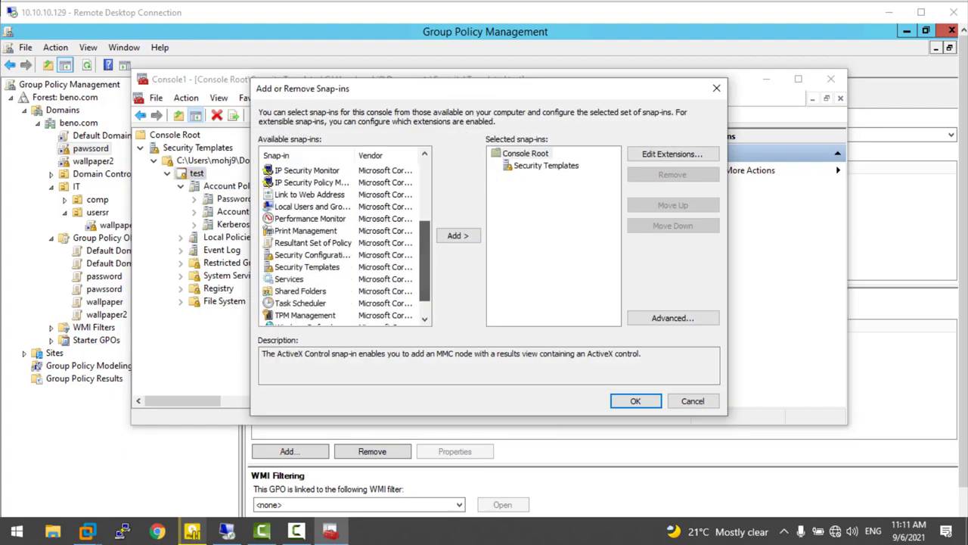
click(313, 255)
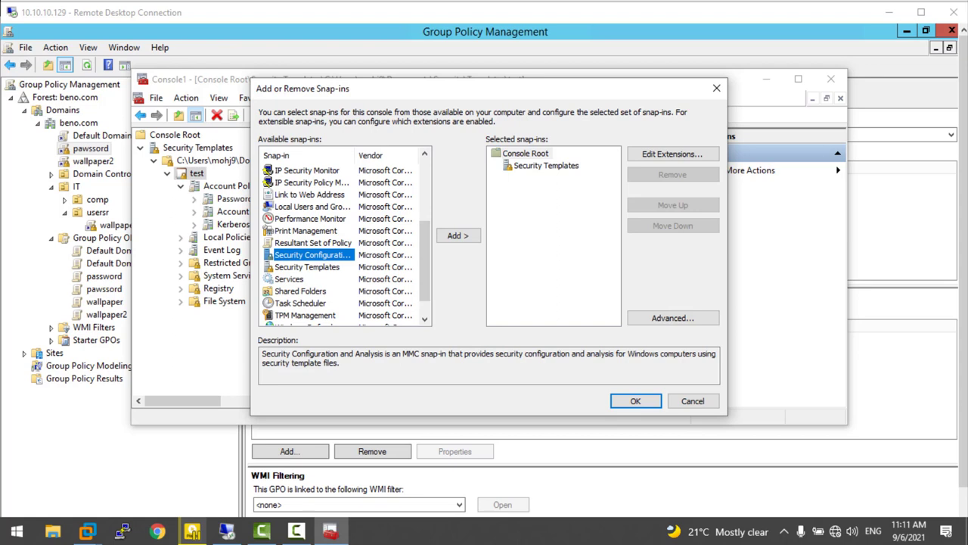
key(alt+a)
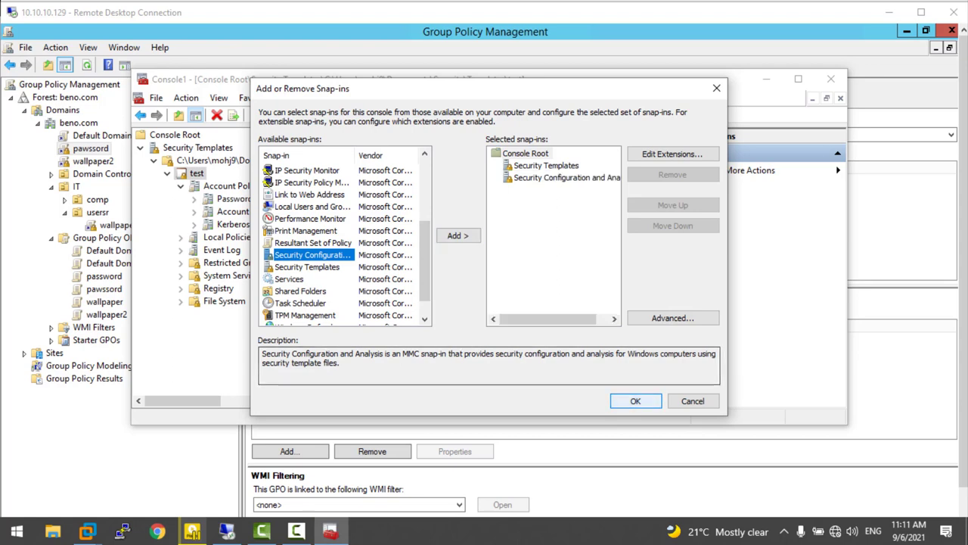
key(Return)
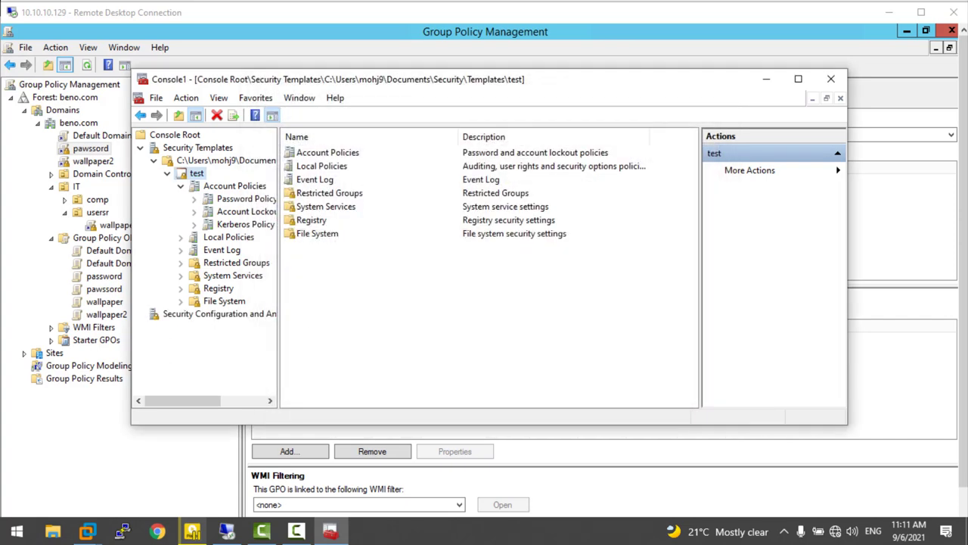
- Show the Security Configuration and Analysis page and cancel the Open Database chooser
click(168, 313)
right_click(168, 310)
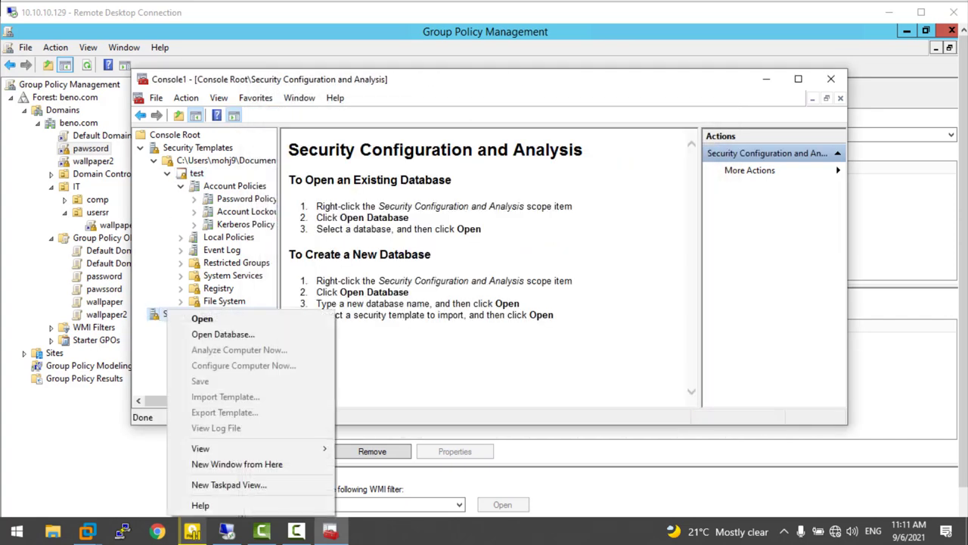
click(223, 334)
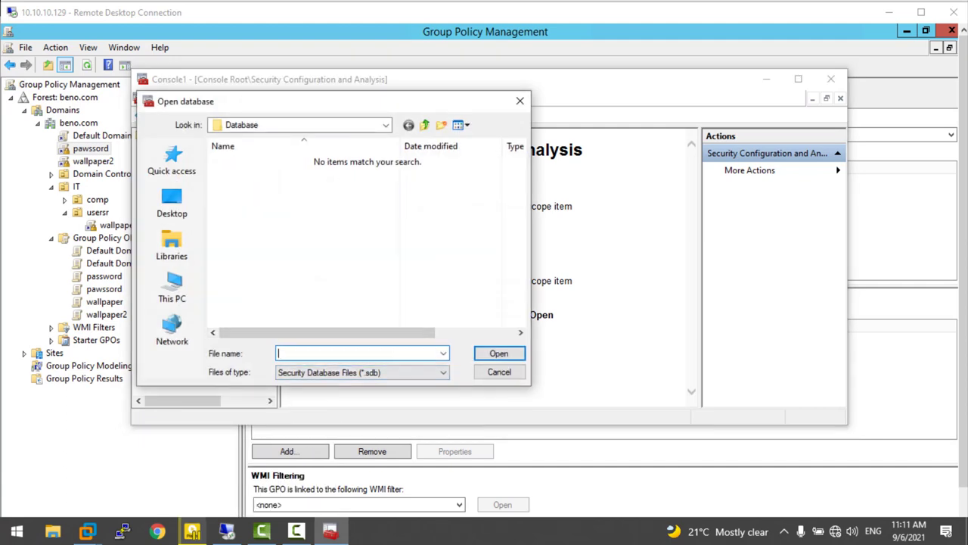
click(519, 100)
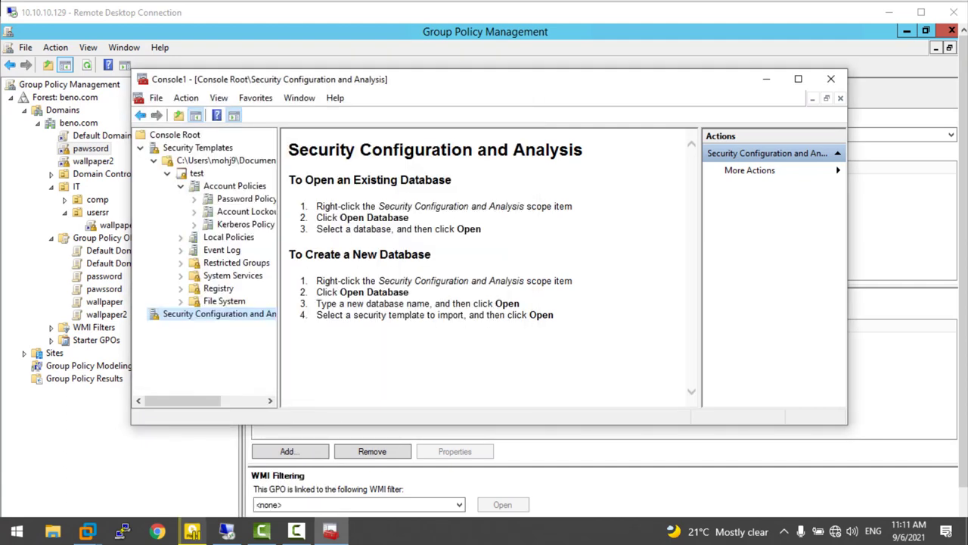
- Start a new empty console without saving the Console1 settings
click(156, 98)
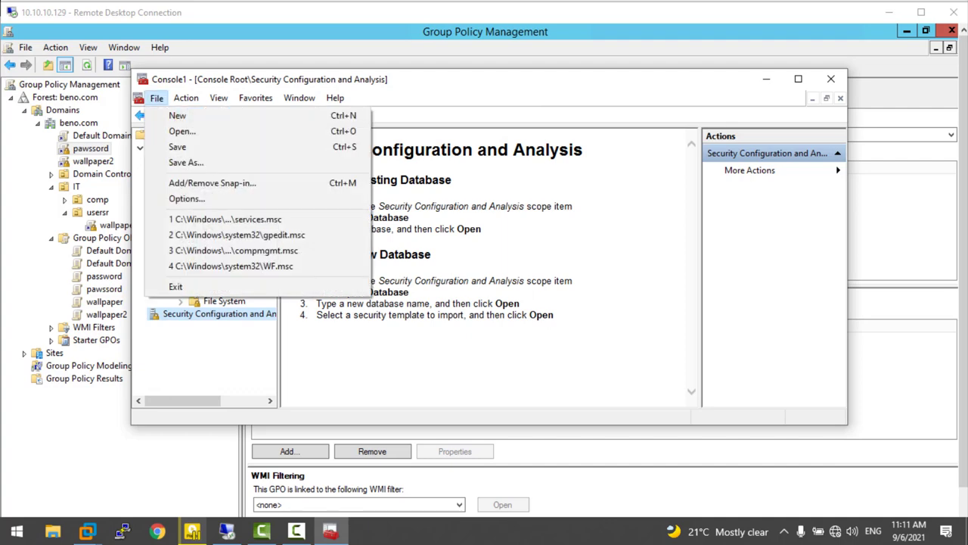
click(177, 115)
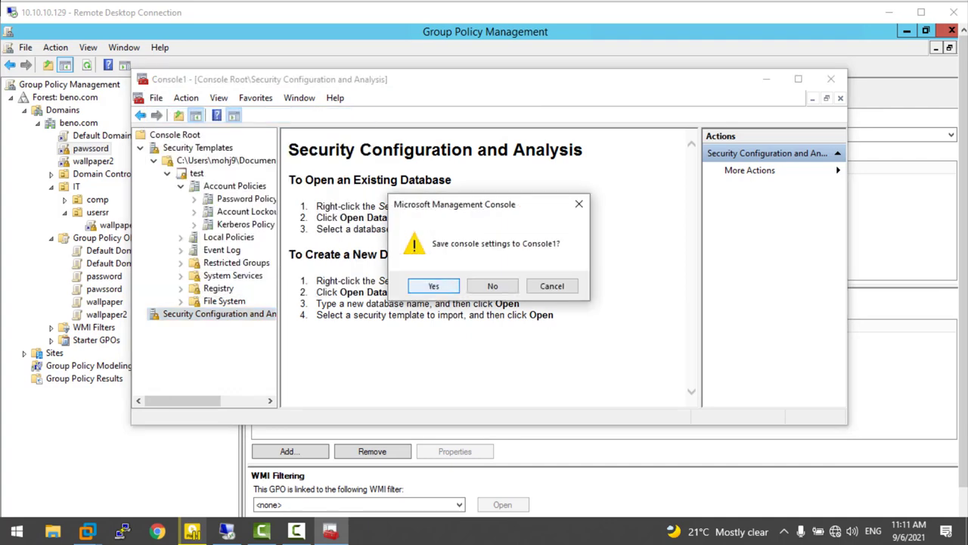
key(Tab)
key(Return)
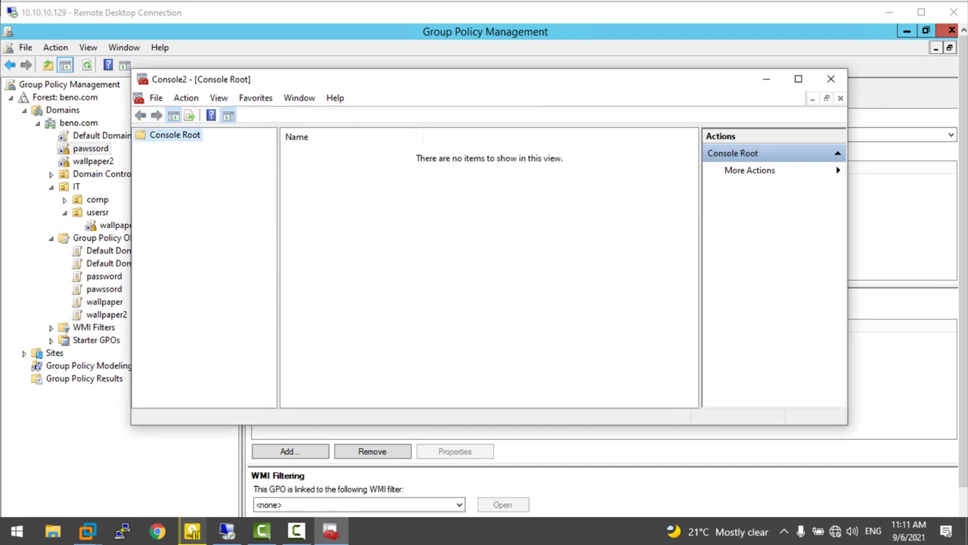
right_click(170, 137)
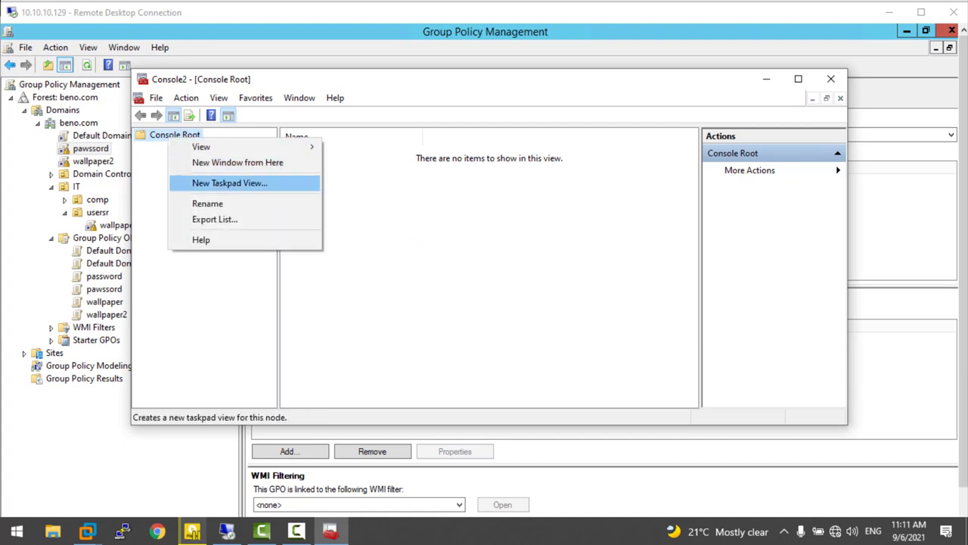
click(238, 161)
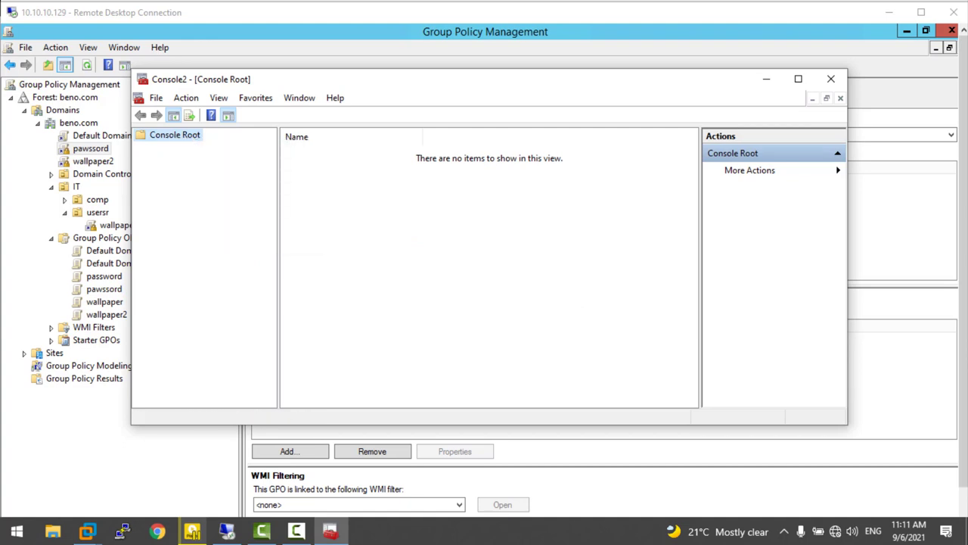
- Add the Security Templates snap-in and expand it to its template folder
click(156, 98)
click(212, 183)
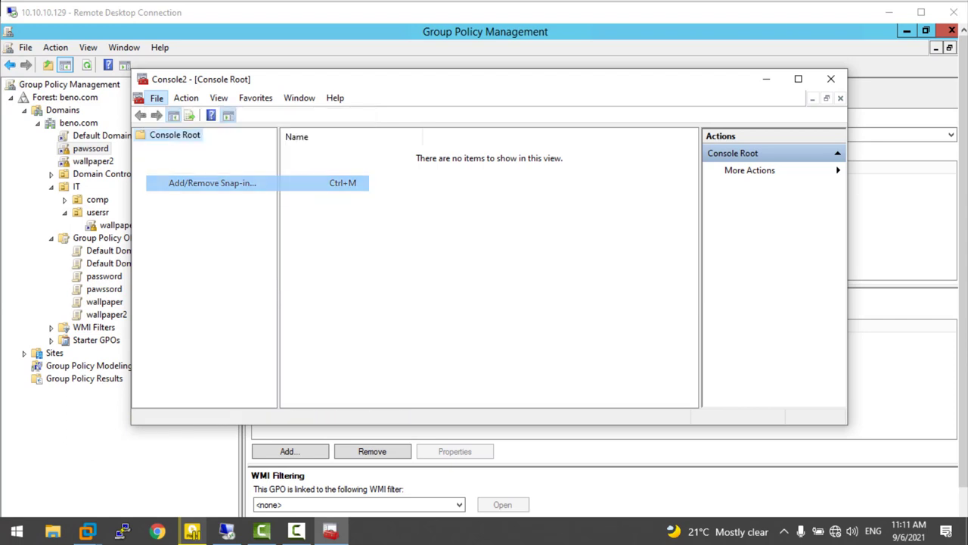
scroll(344, 242, down, 4)
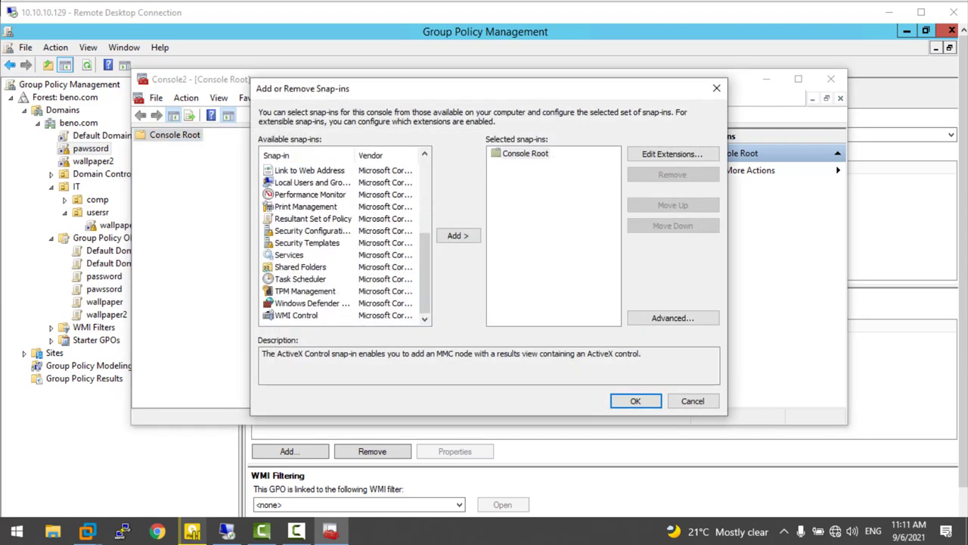
click(307, 242)
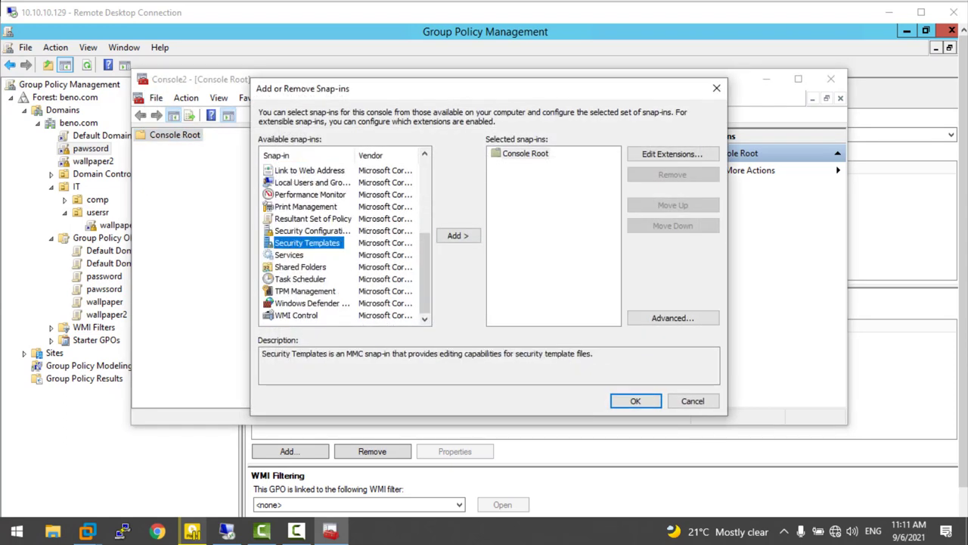
click(458, 235)
click(636, 401)
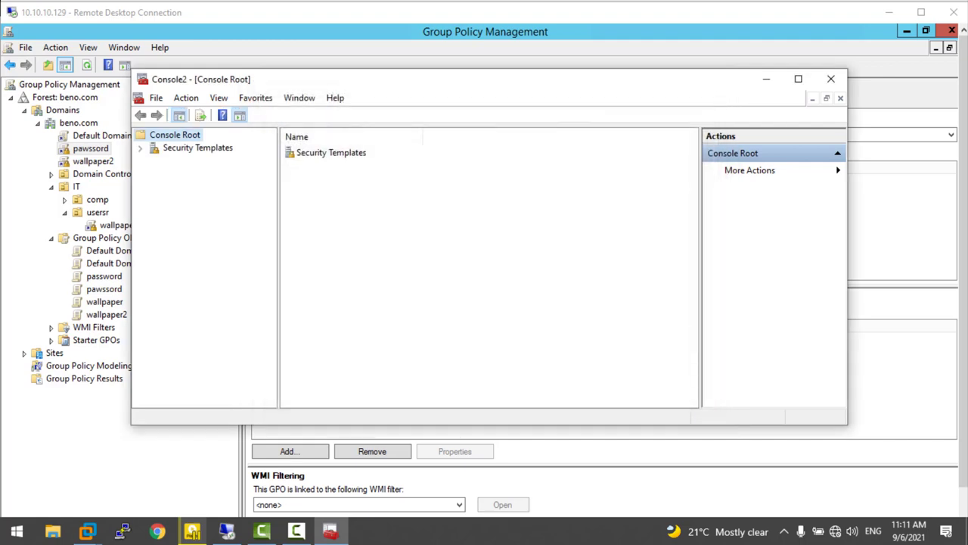
right_click(179, 150)
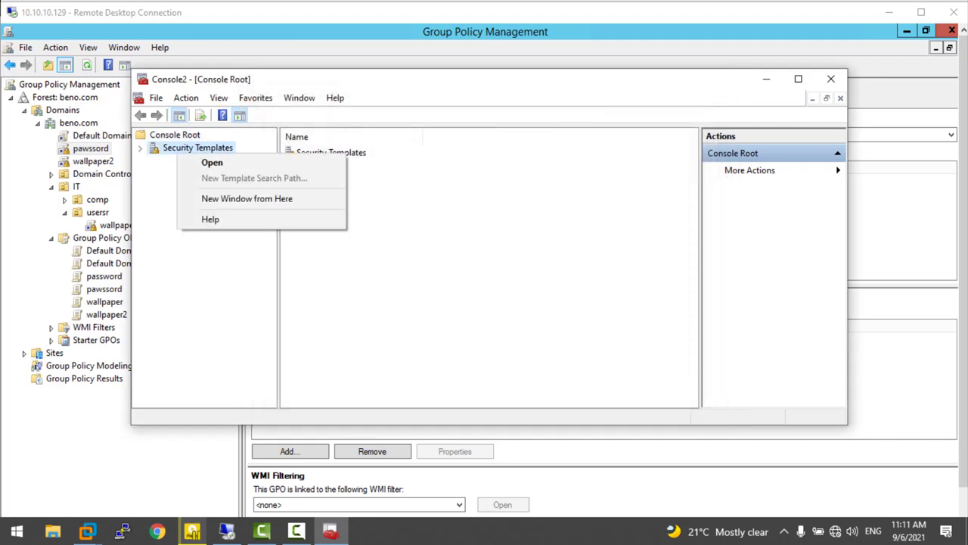
click(212, 162)
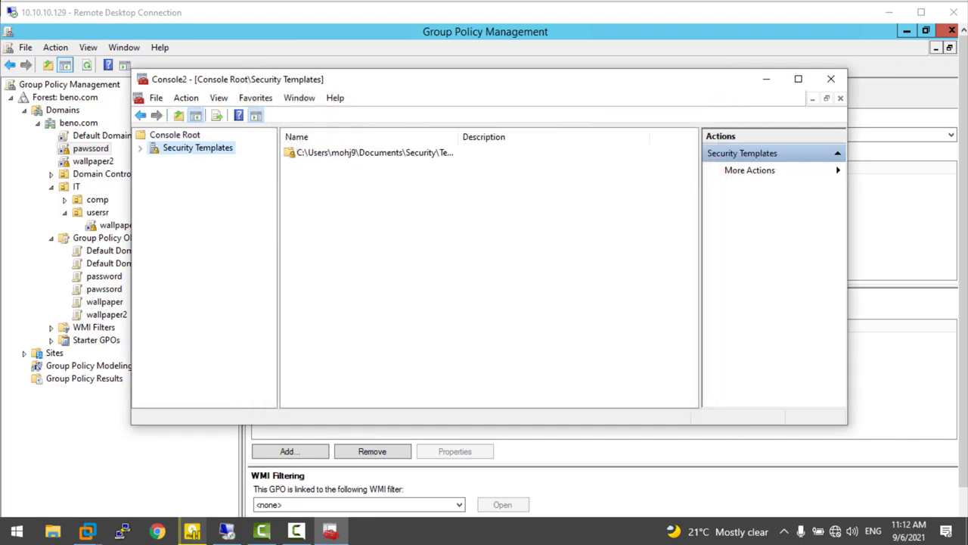
right_click(202, 150)
click(234, 159)
click(186, 160)
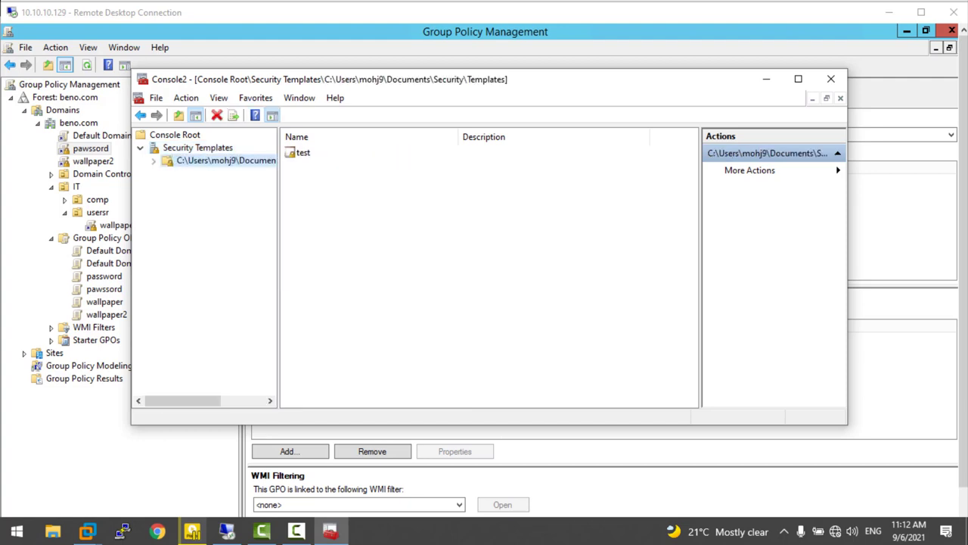
- Create a security template named hh, open it, then delete it
right_click(187, 162)
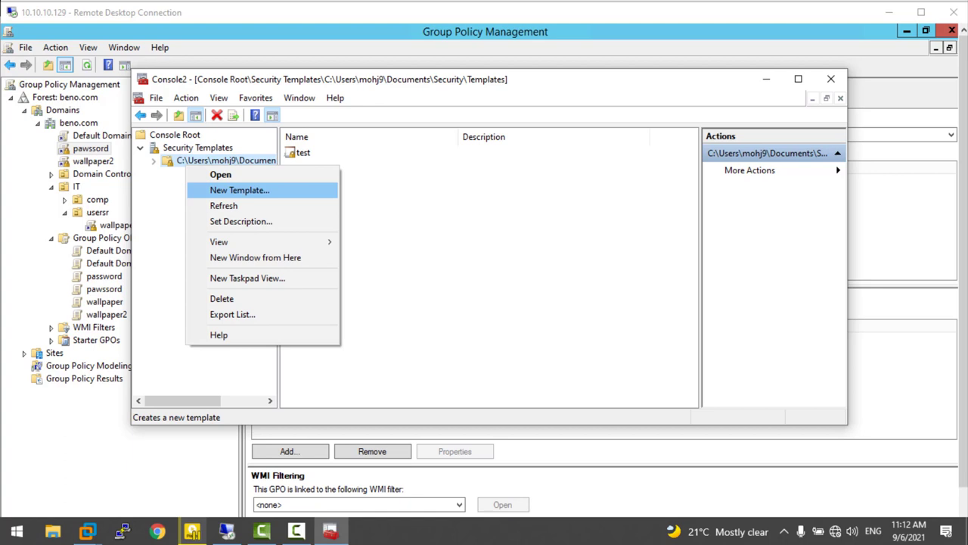
key(Return)
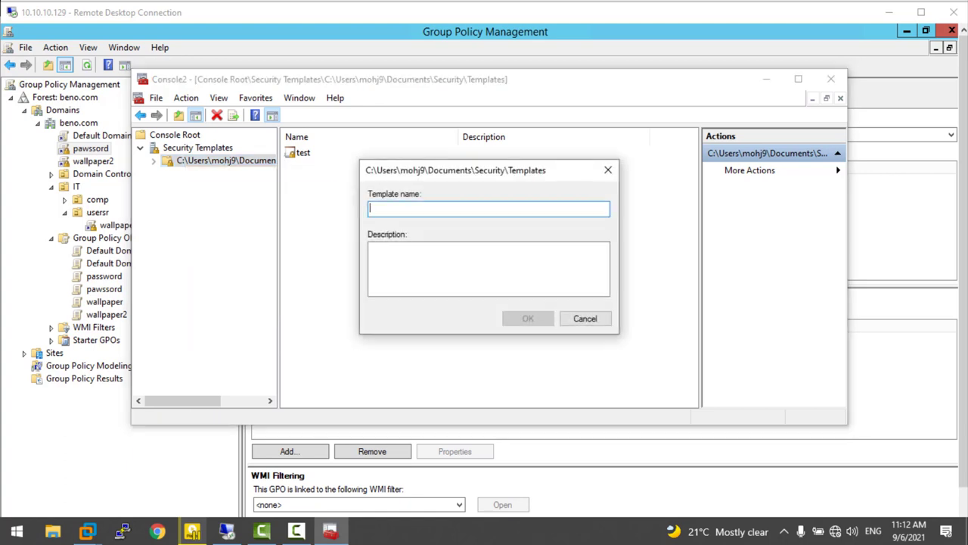
text(hh)
key(Return)
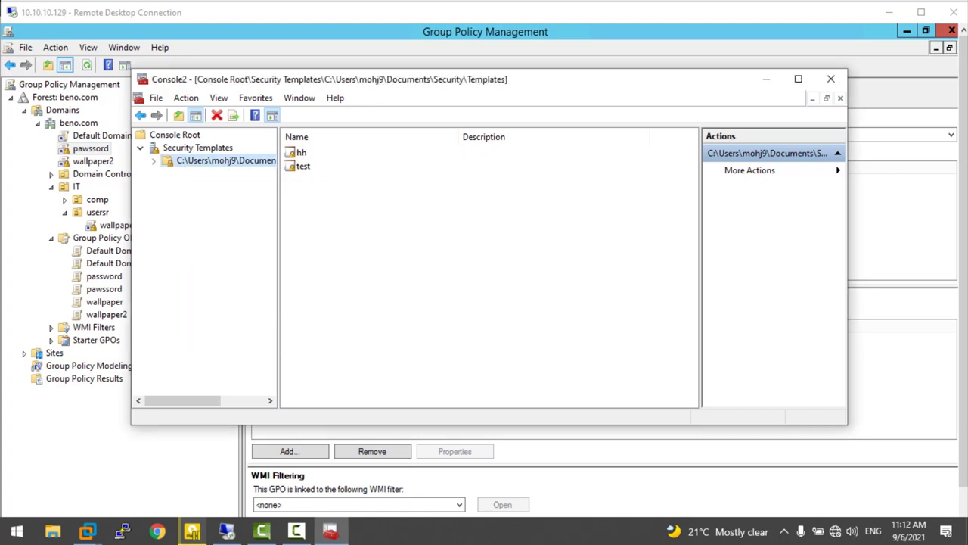
double_click(300, 153)
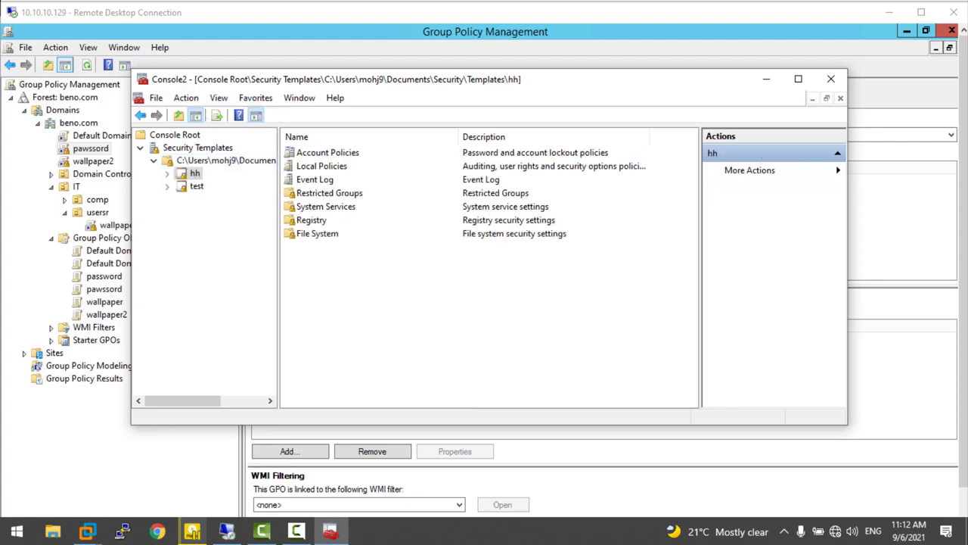
right_click(196, 173)
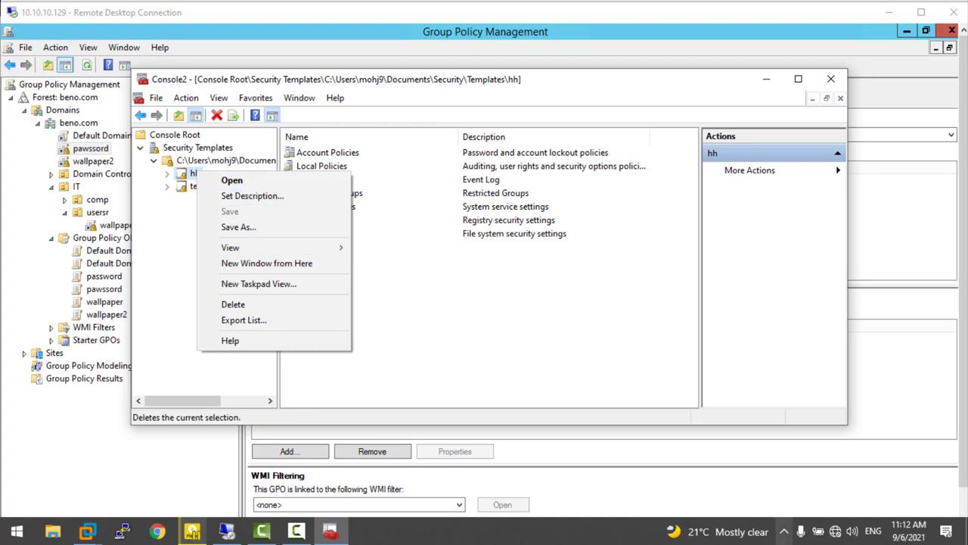
click(233, 304)
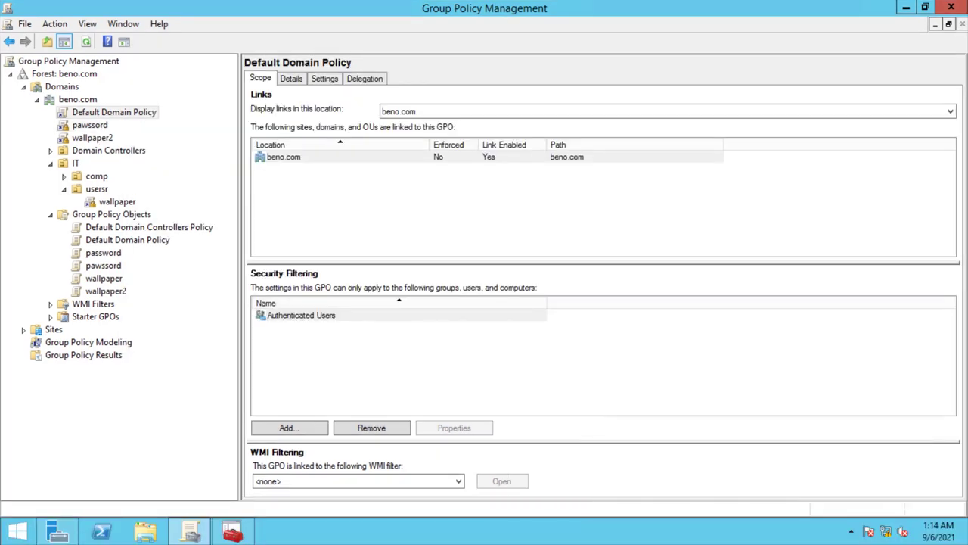
- Edit Default Domain Policy, expand both Software Settings, and select user Software installation
right_click(87, 111)
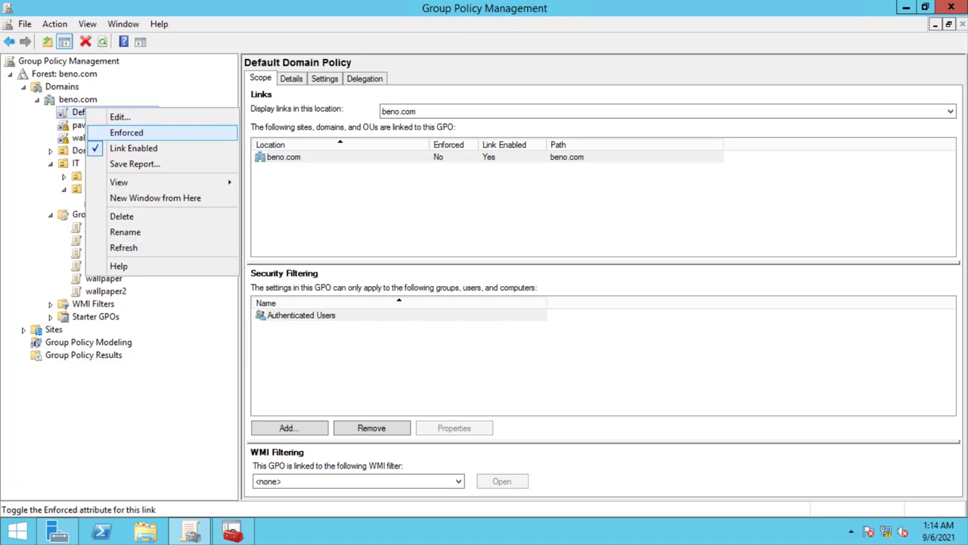
click(119, 117)
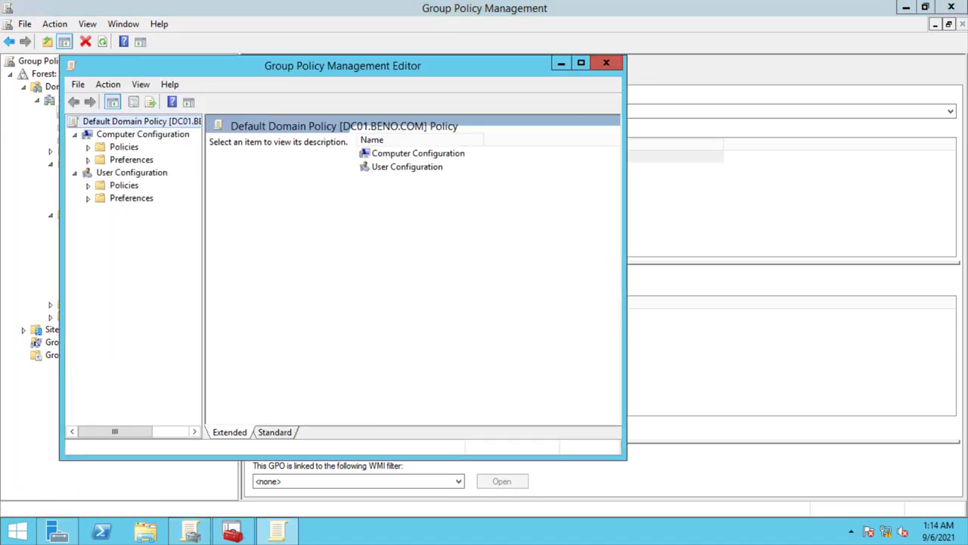
click(88, 185)
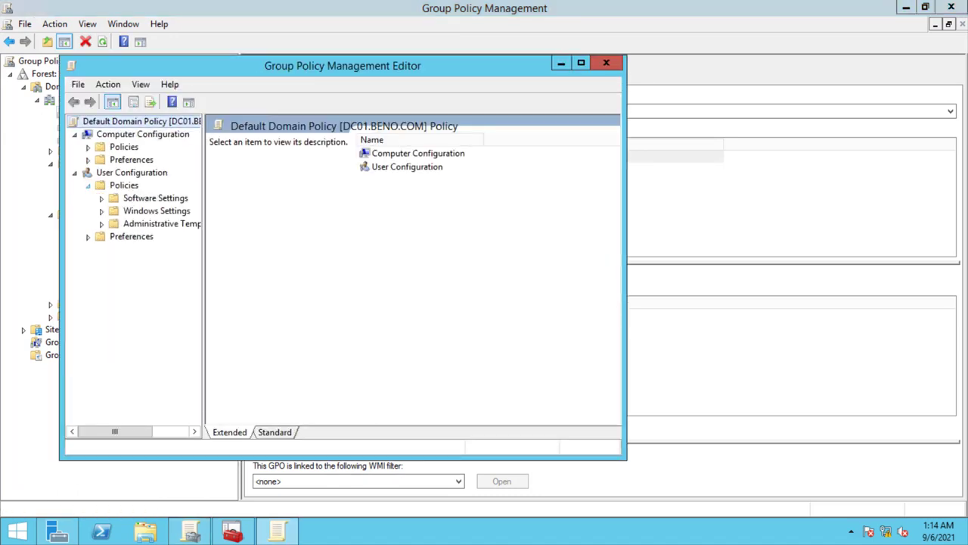
click(101, 198)
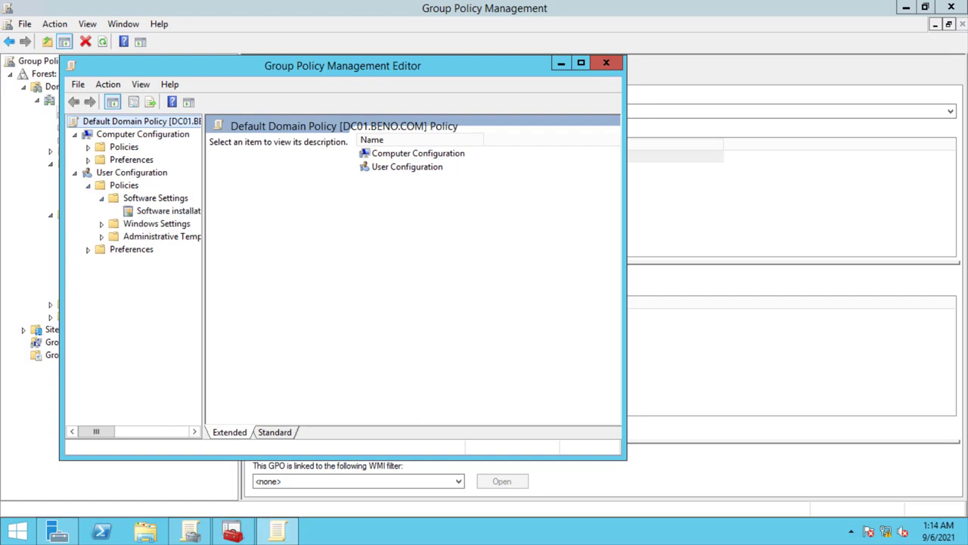
click(88, 147)
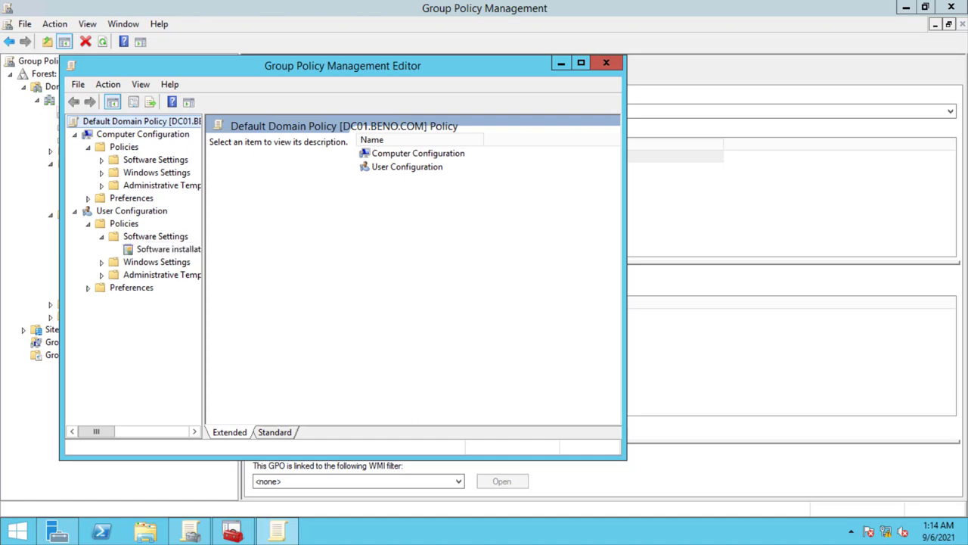
click(101, 160)
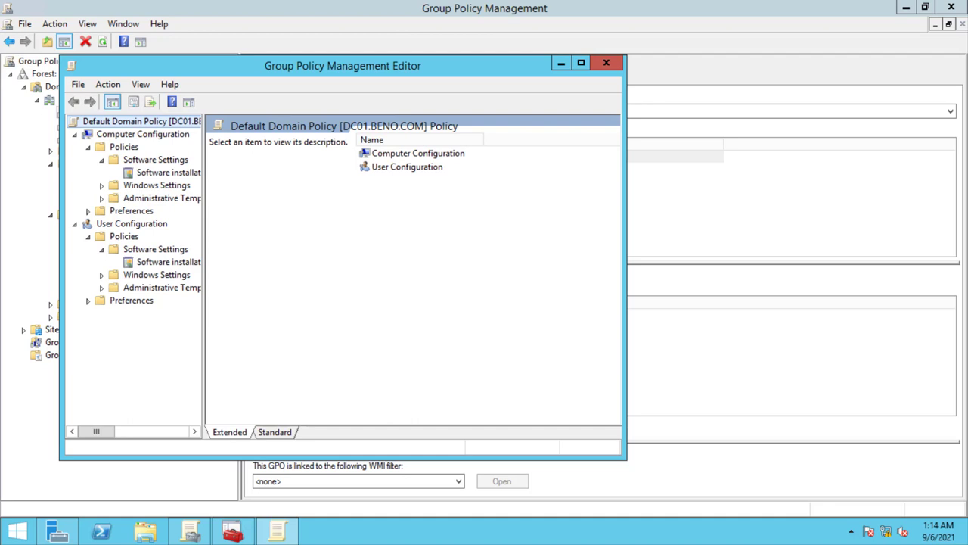
drag(203, 341, 279, 340)
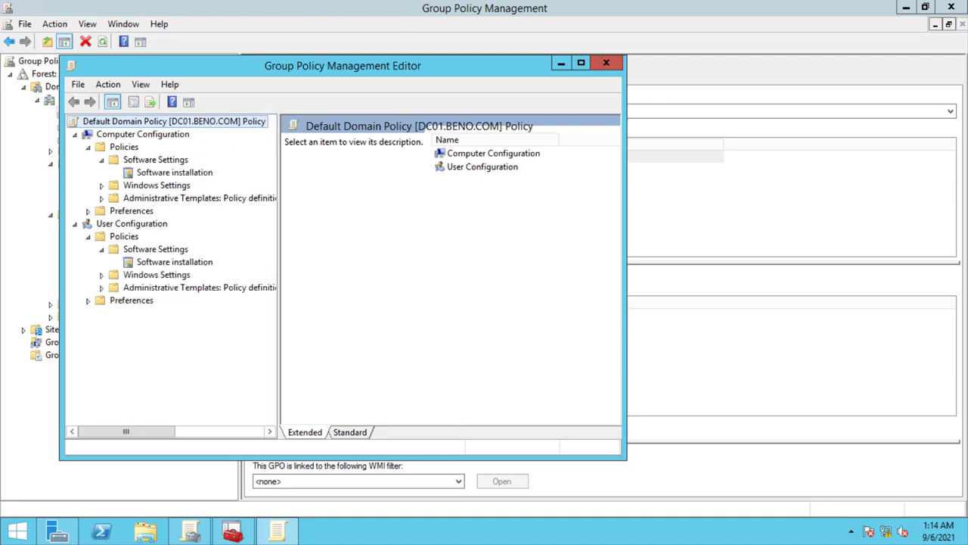
right_click(153, 262)
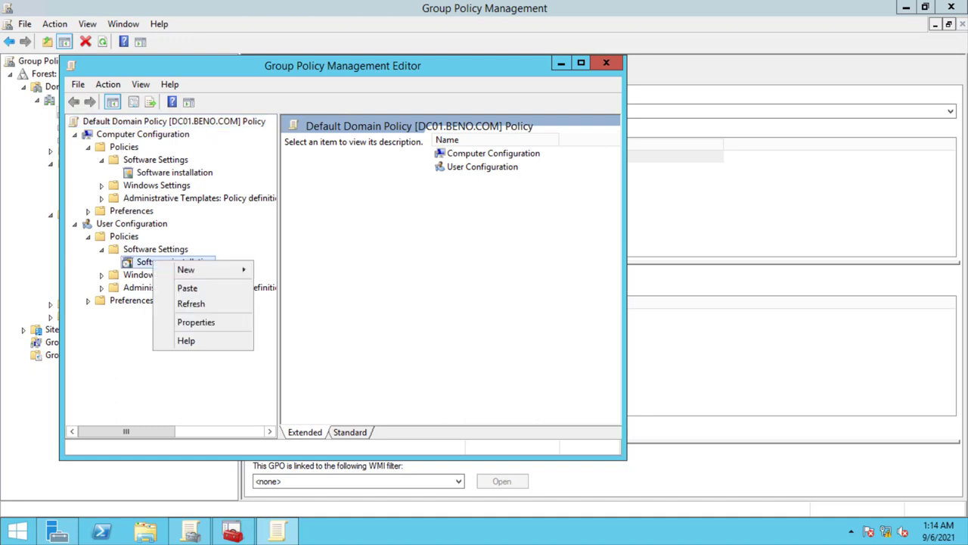
click(174, 262)
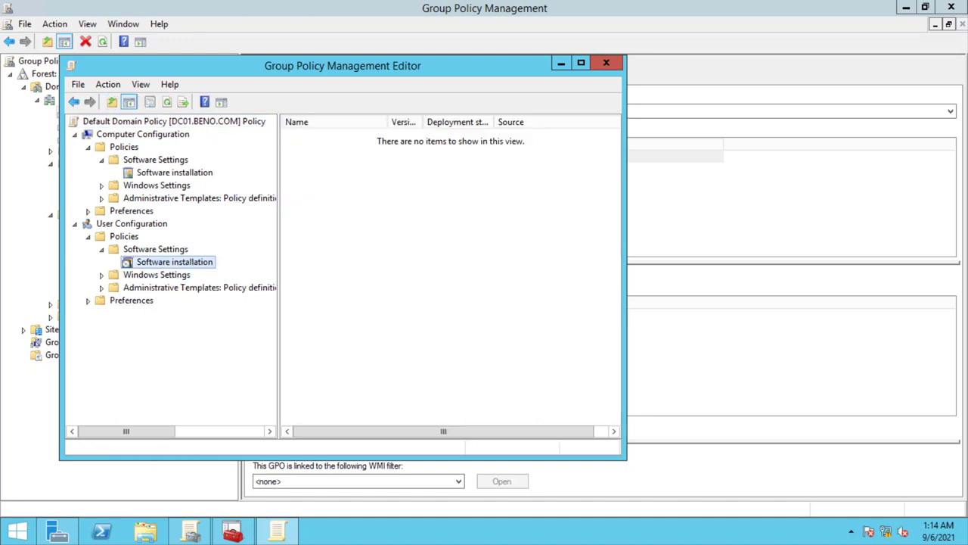
- Add a new user package, keeping Windows Installer type, and choose Firefox Setup 91.0.2
right_click(371, 164)
mouse_move(424, 174)
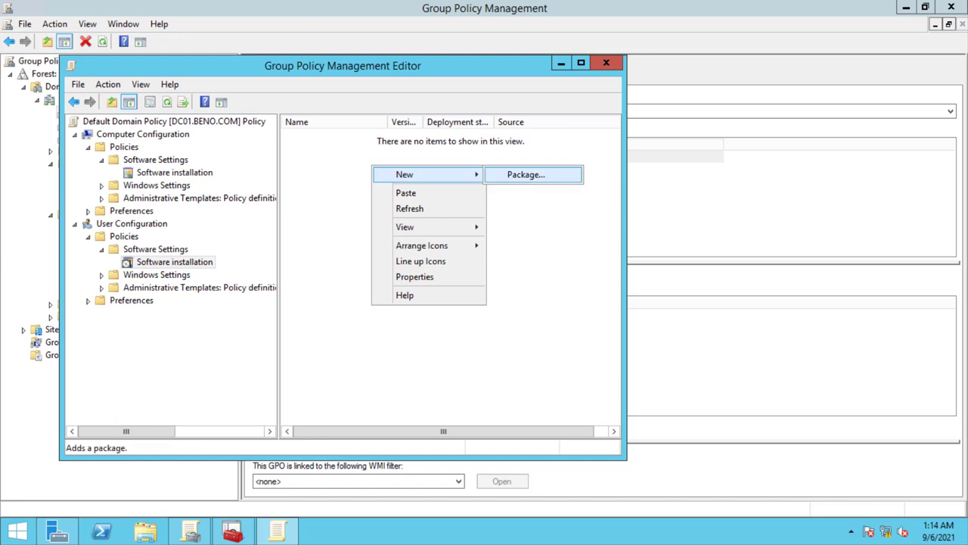
key(Return)
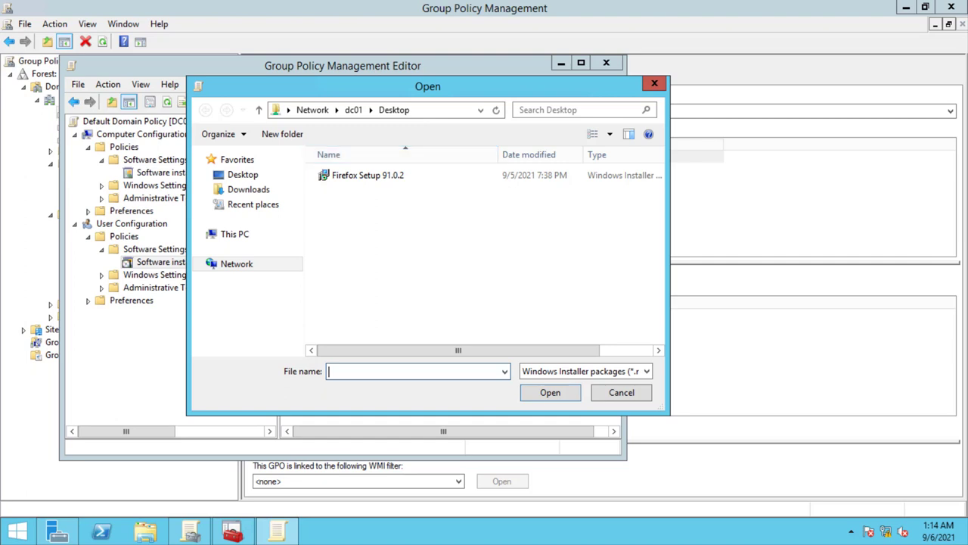
key(Tab)
key(alt+Down)
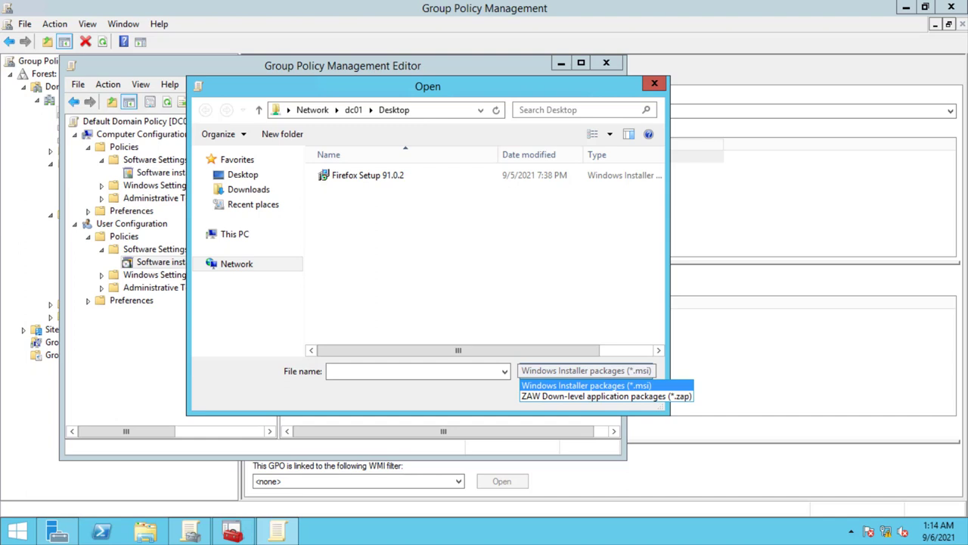
key(Down)
key(Up)
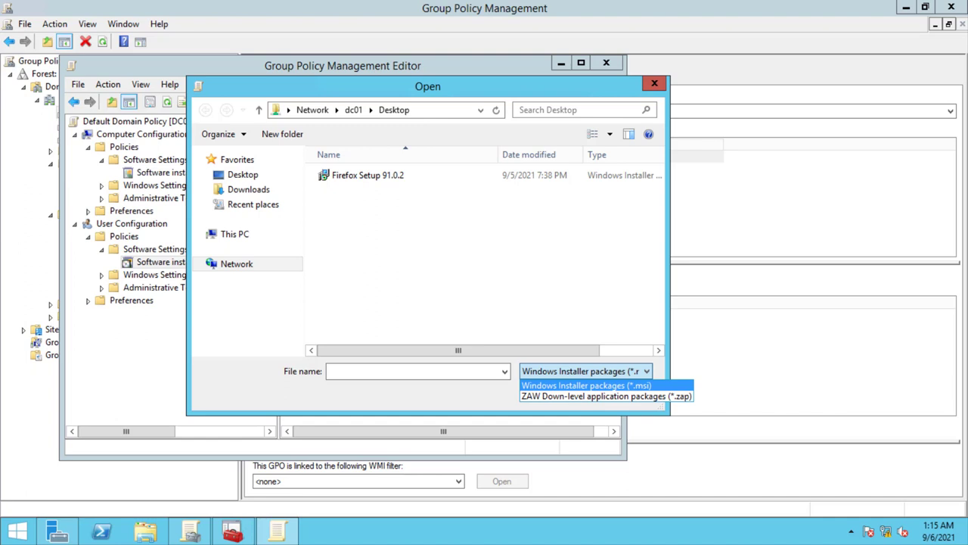
key(Return)
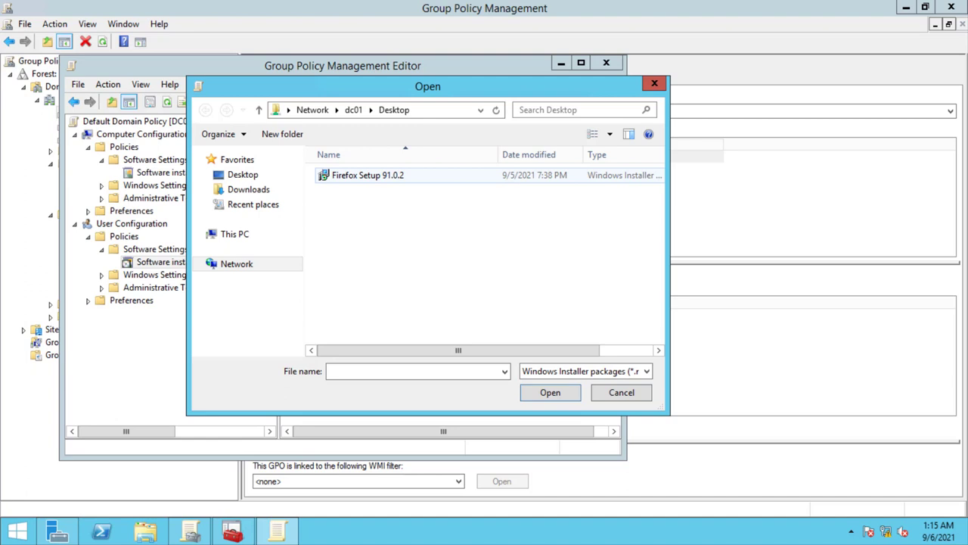
click(368, 174)
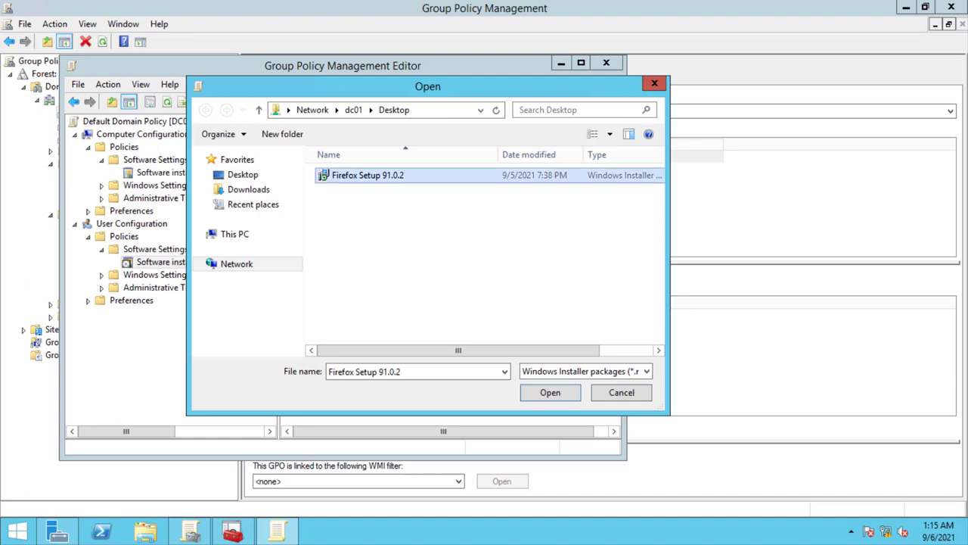
key(Return)
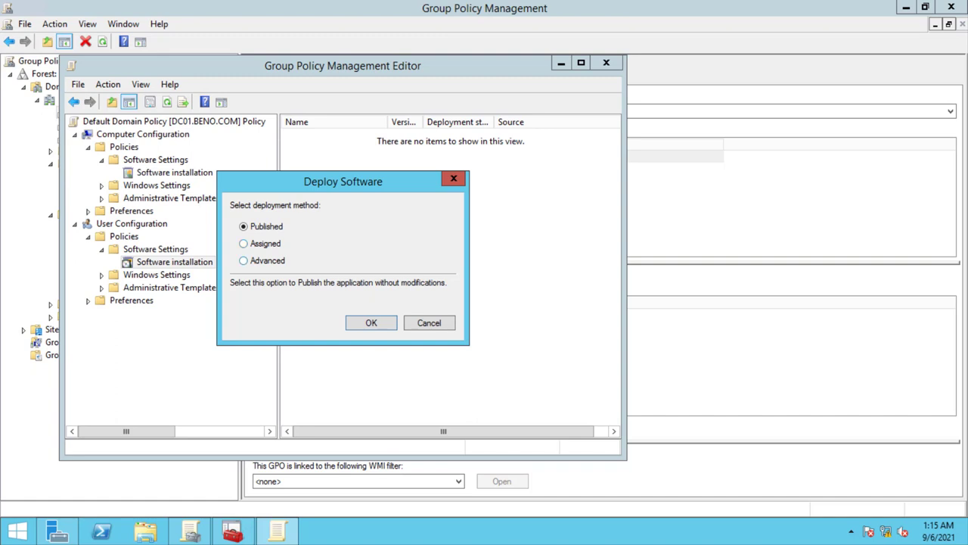
- Try adding Firefox Setup 91.0.2 as a computer package, then cancel deployment
key(Escape)
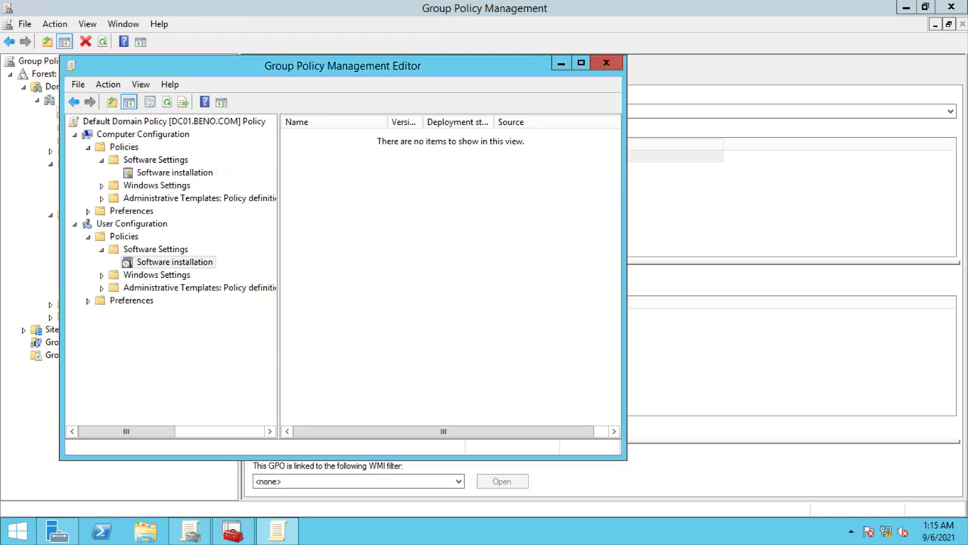
click(174, 172)
right_click(400, 185)
mouse_move(439, 192)
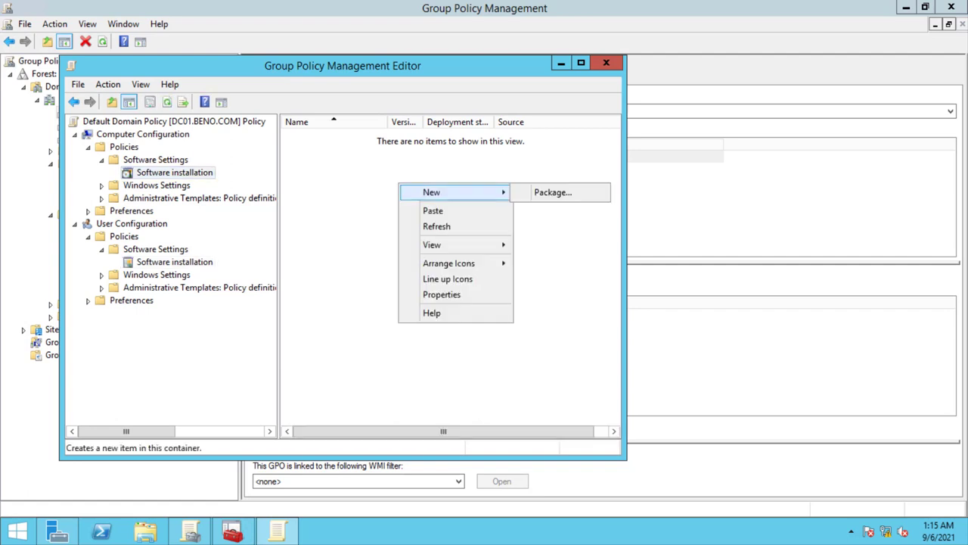
click(554, 192)
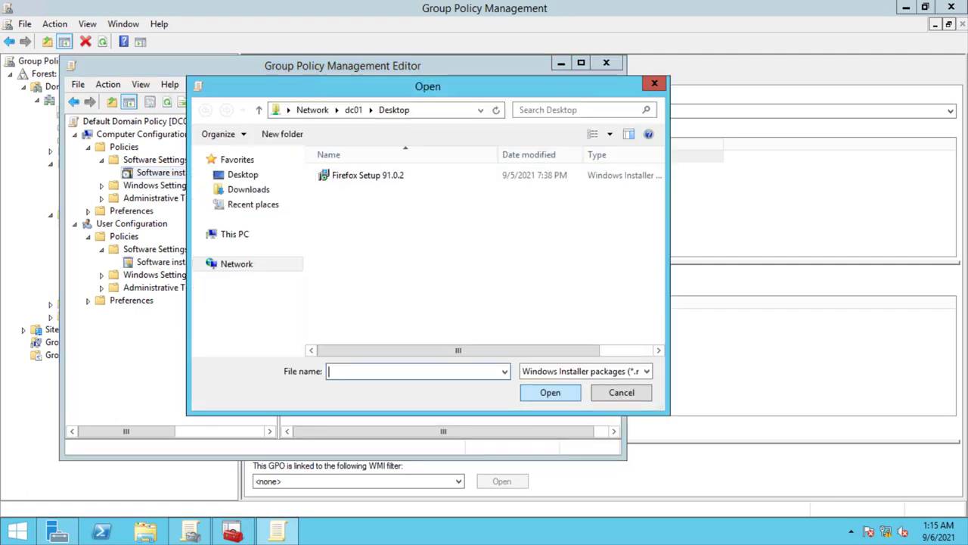
click(368, 175)
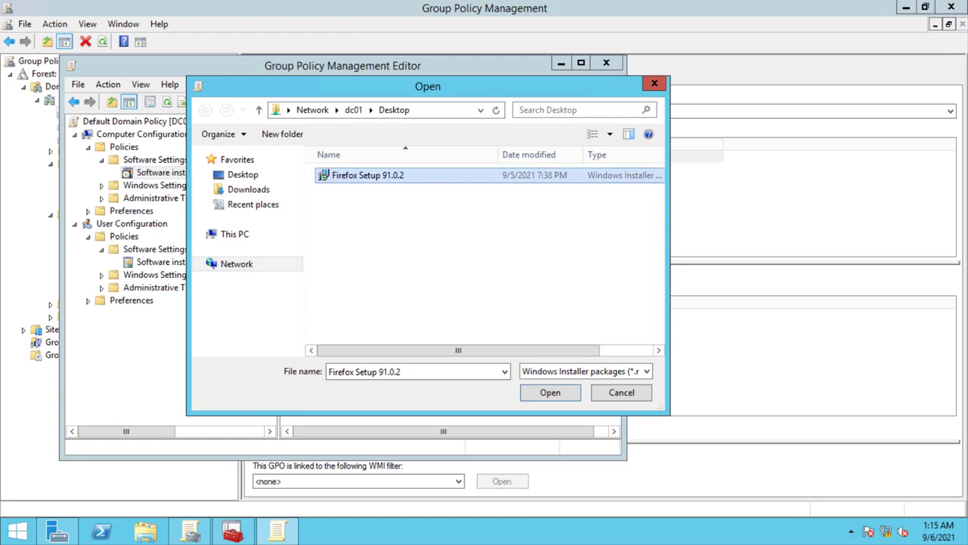
key(Return)
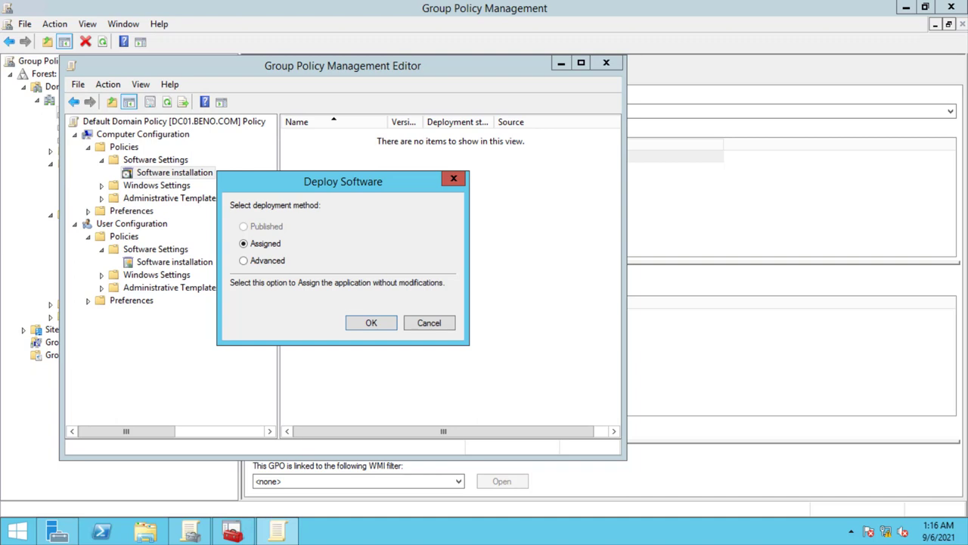
key(Return)
- Publish Firefox Setup 91.0.2 as a user Software installation package and refresh the list
click(156, 275)
click(174, 262)
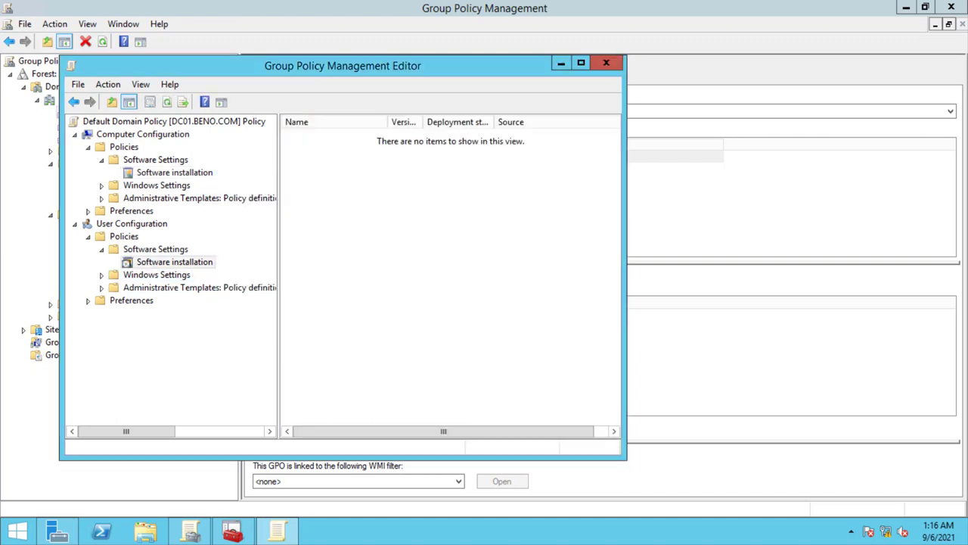
right_click(176, 263)
key(Right)
key(Return)
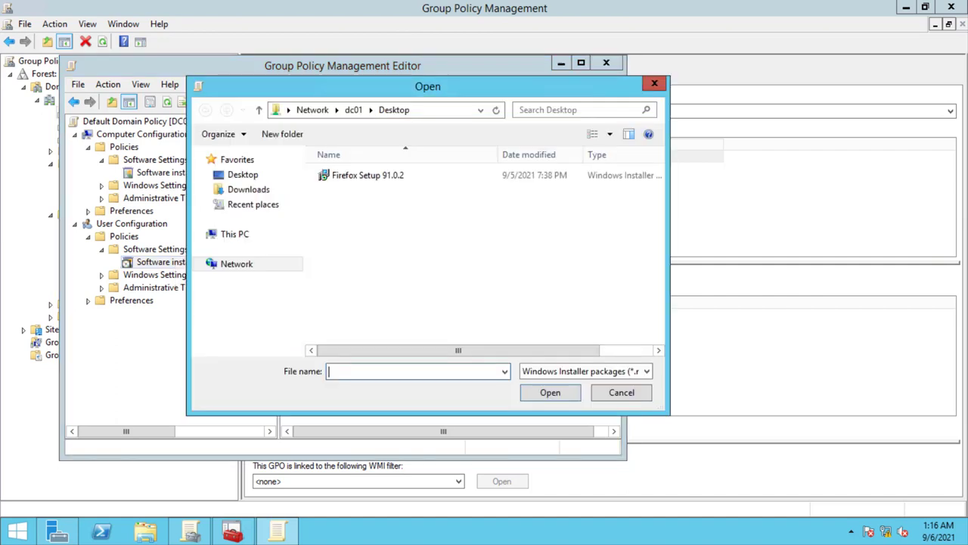
click(368, 175)
key(Return)
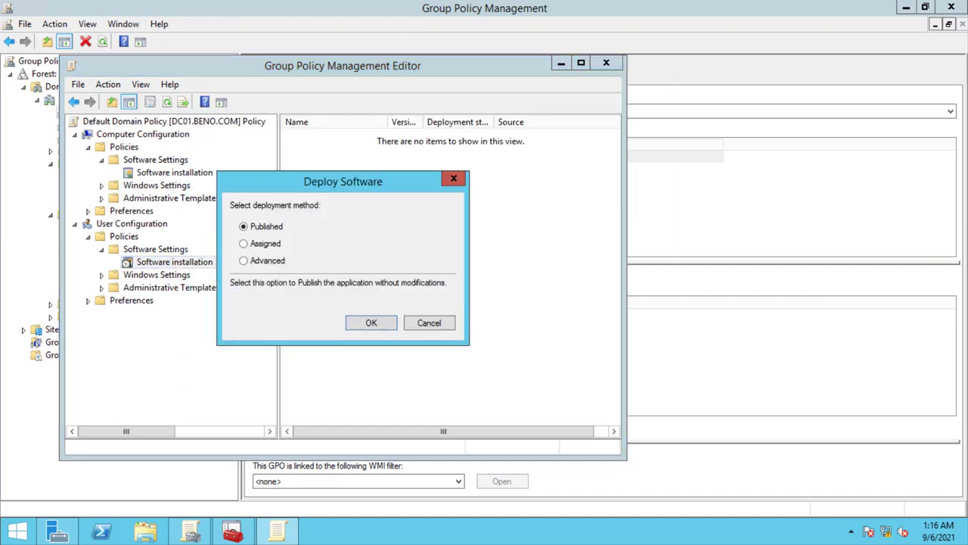
key(Return)
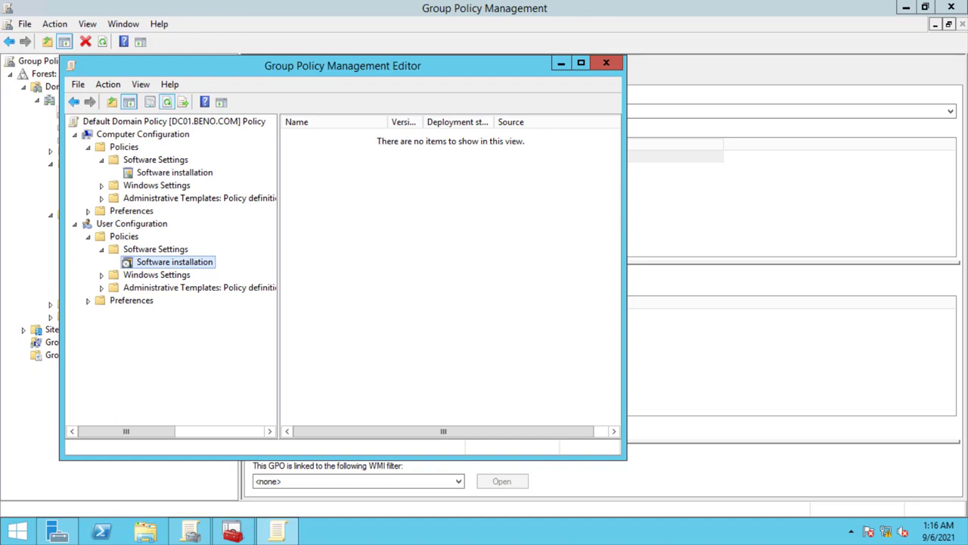
click(166, 102)
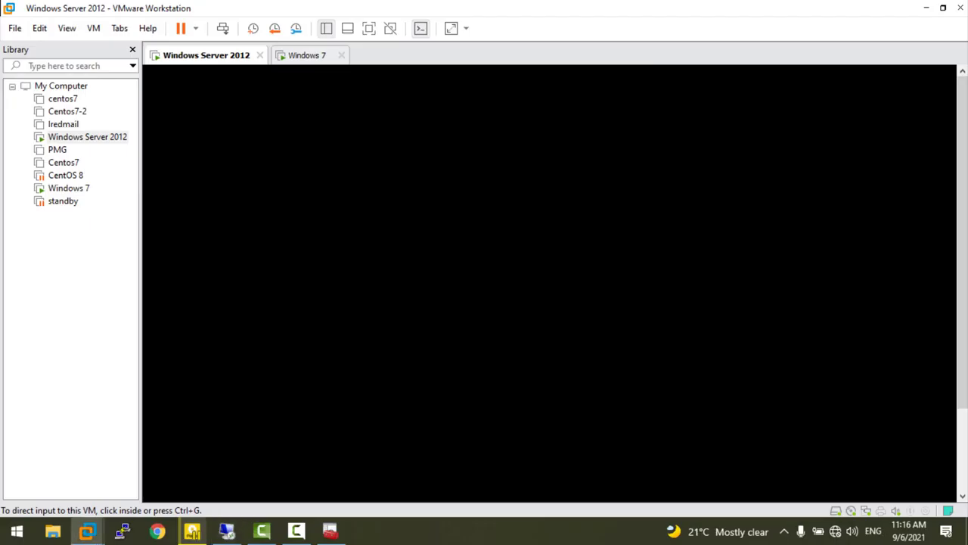
- Run gpupdate /force on the Windows 7 client, then search the Start menu for 'cont'
click(310, 56)
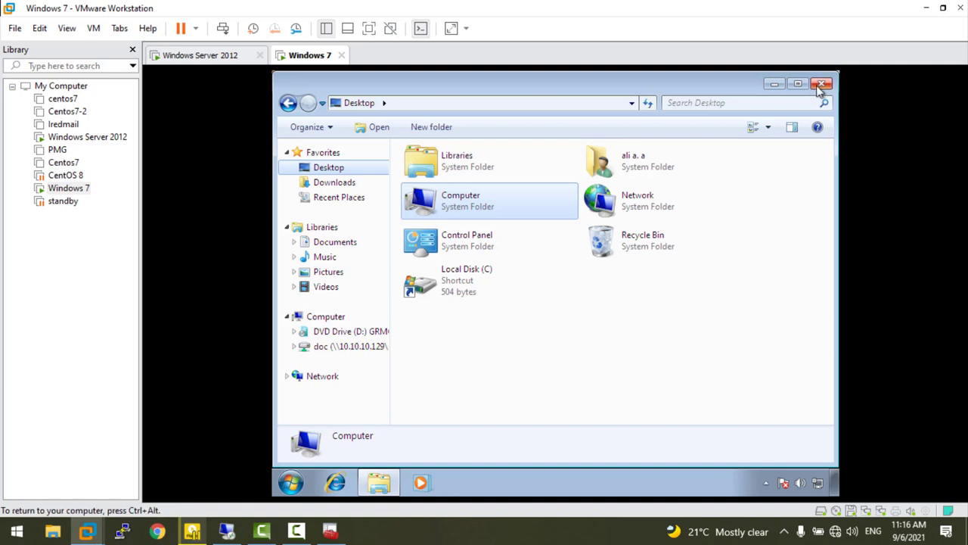
click(822, 83)
key(super+r)
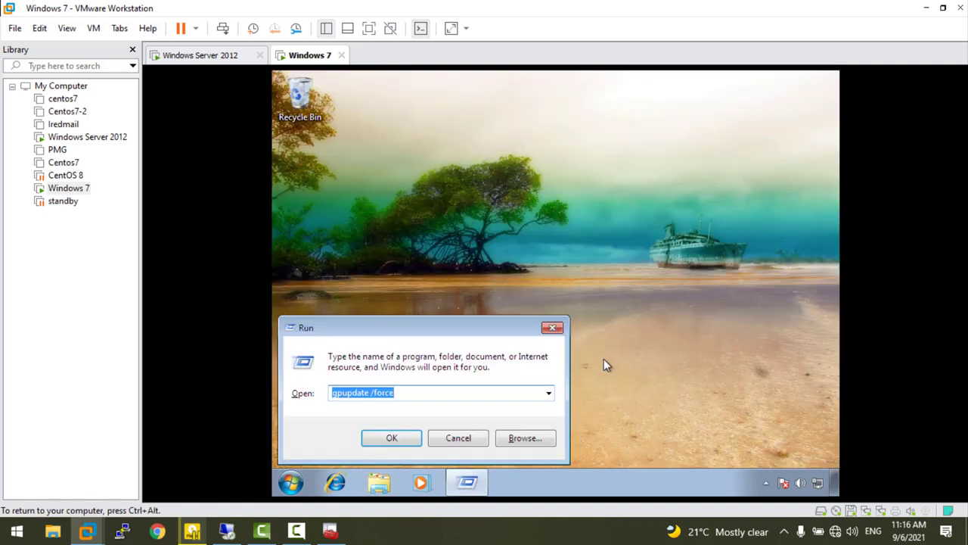
key(Return)
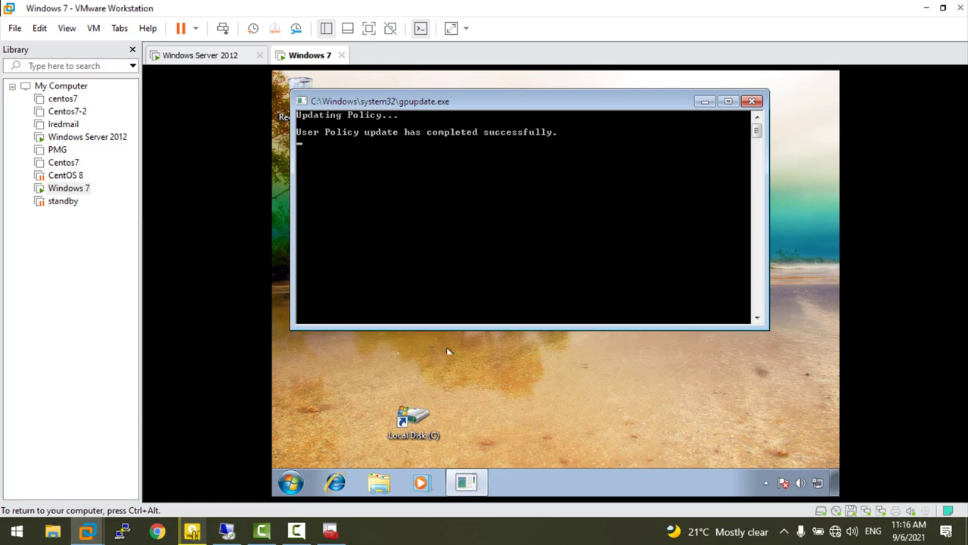
key(super)
text(cont)
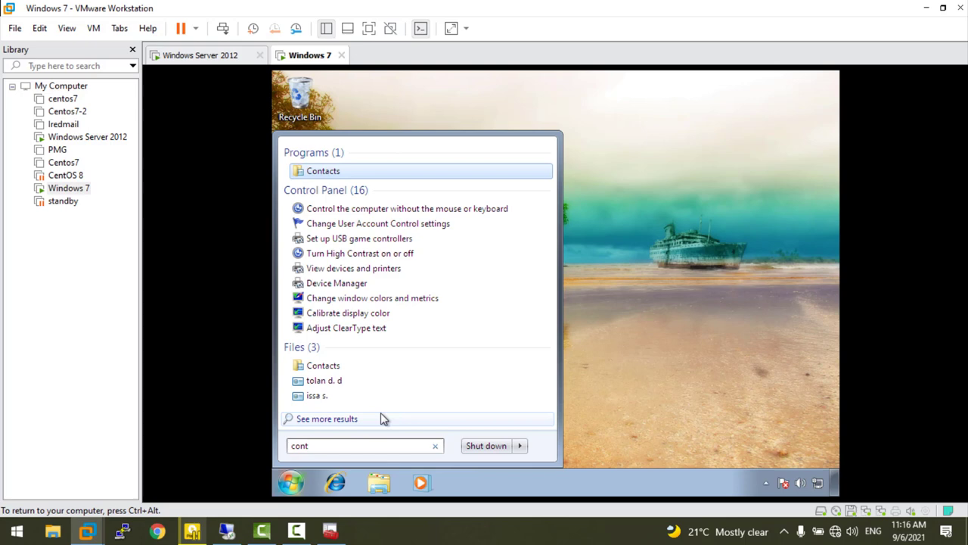
- Open Control Panel's Programs and Features on the Windows 7 client
text(r)
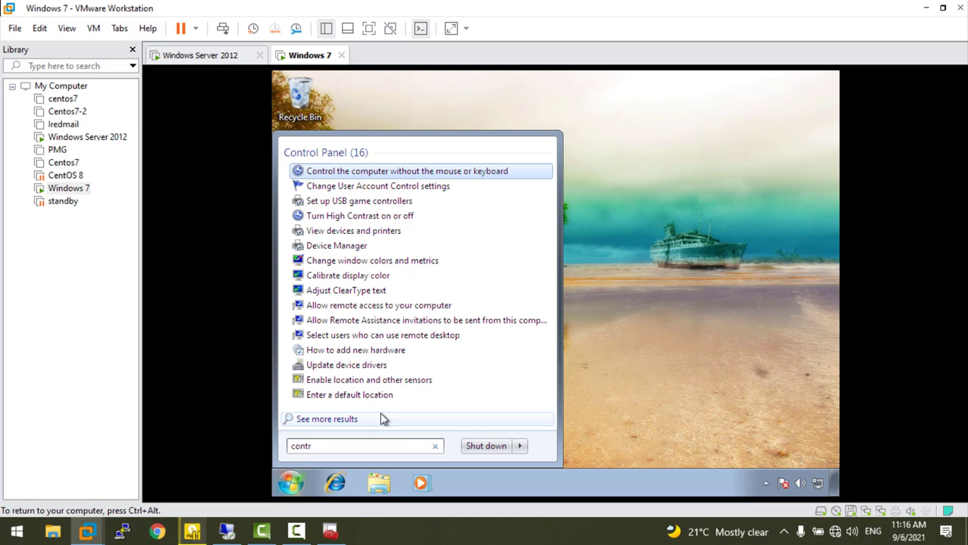
key(BackSpace)
key(BackSpace)
key(BackSpace)
key(BackSpace)
key(BackSpace)
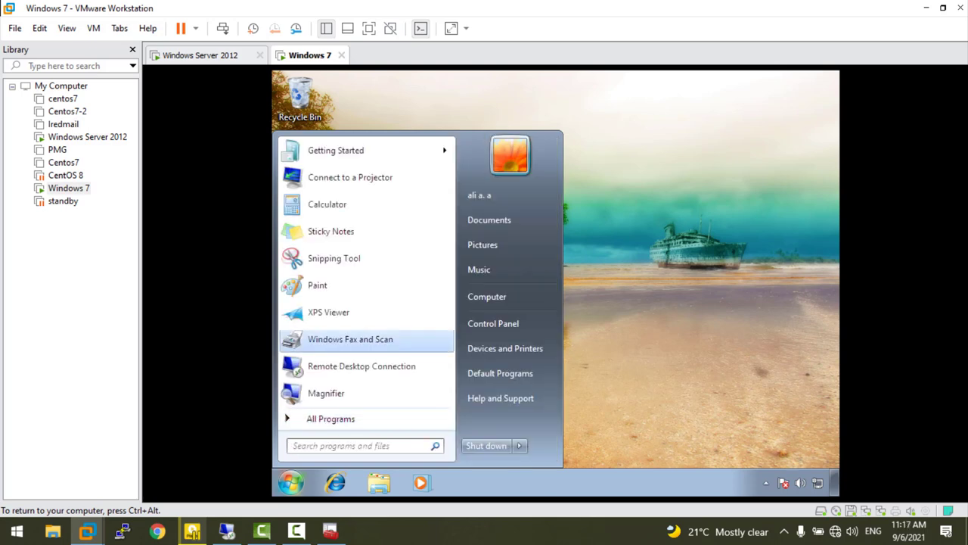
click(501, 320)
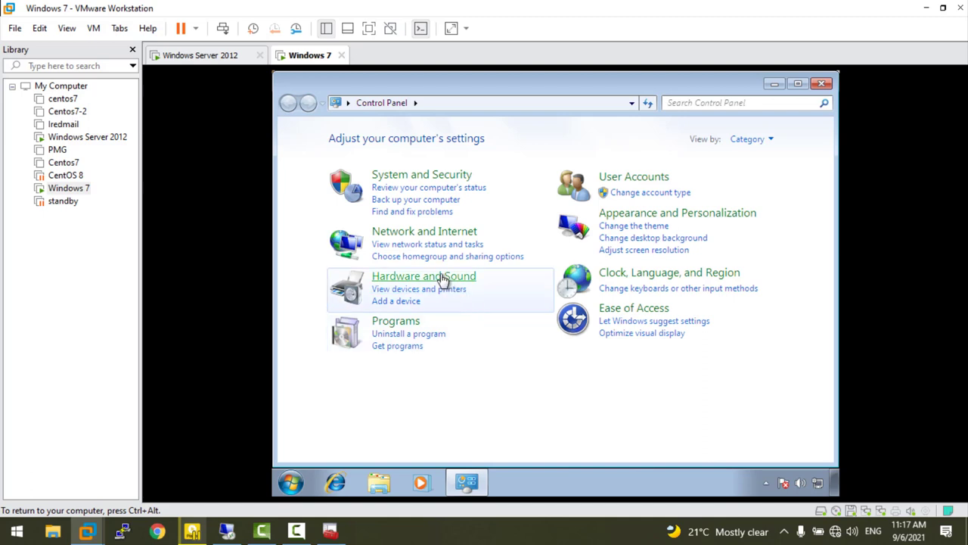
click(391, 324)
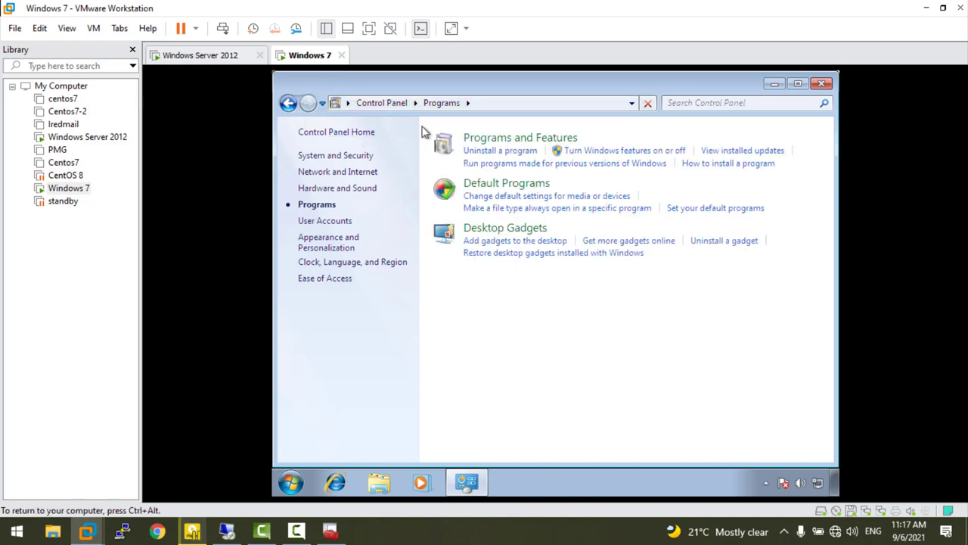
click(530, 138)
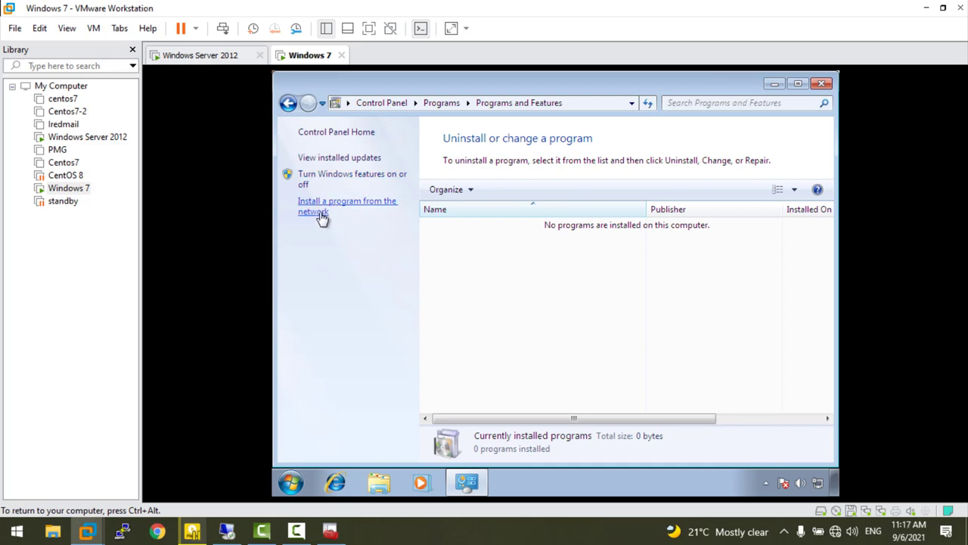
- List network-installable programs, select Mozilla Firefox 91.0.2, and return to the server
click(320, 217)
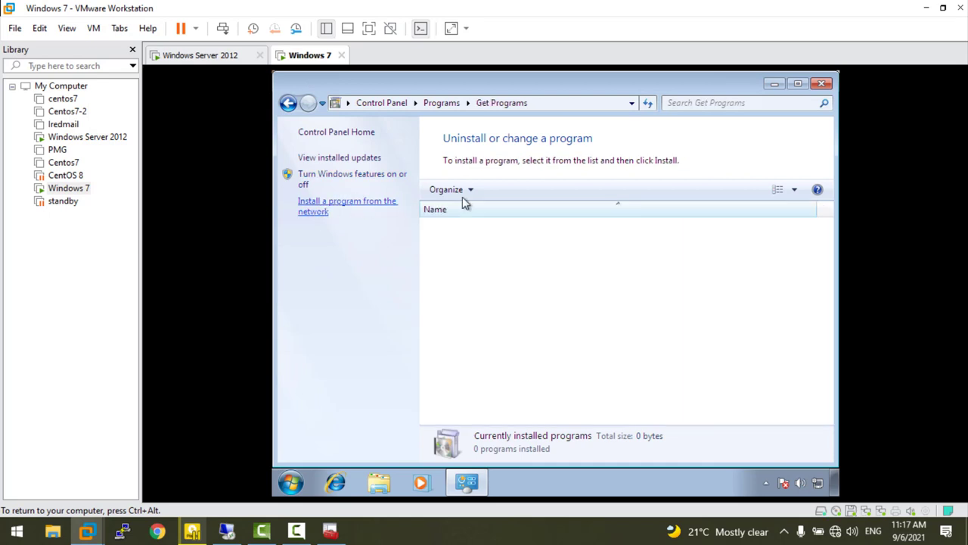
click(458, 225)
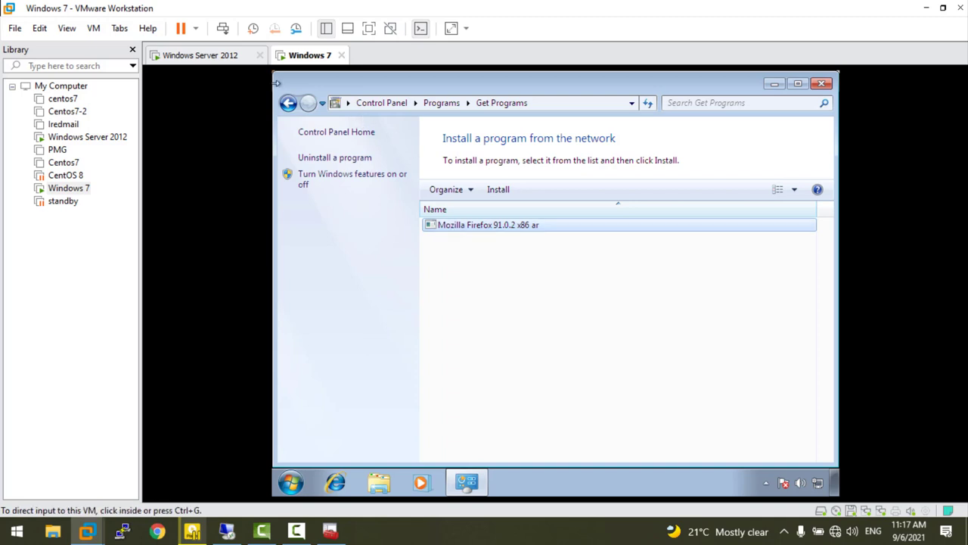
key(ctrl+Tab)
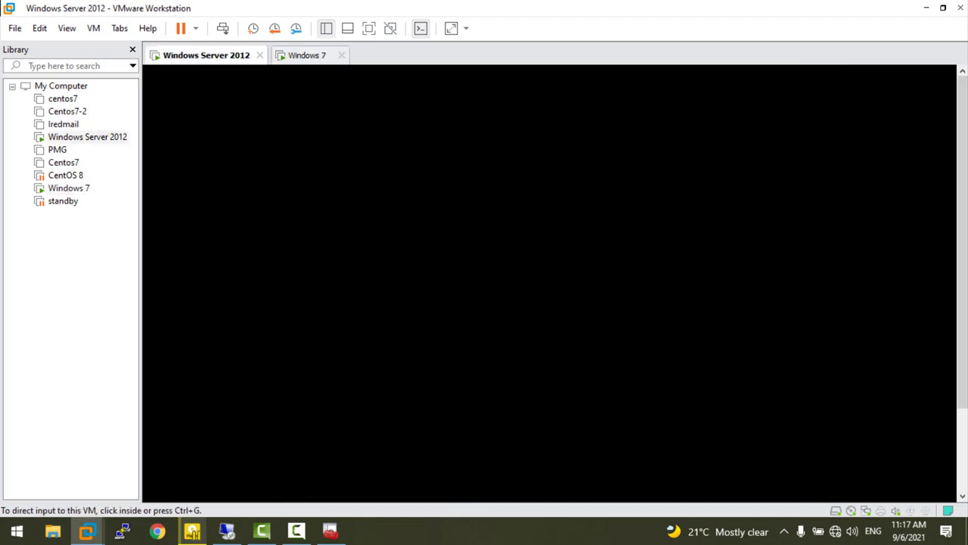
- Set the Firefox 91.0.2 package's deployment type to Assigned, apply, and minimize the session
key(ctrl+alt+Return)
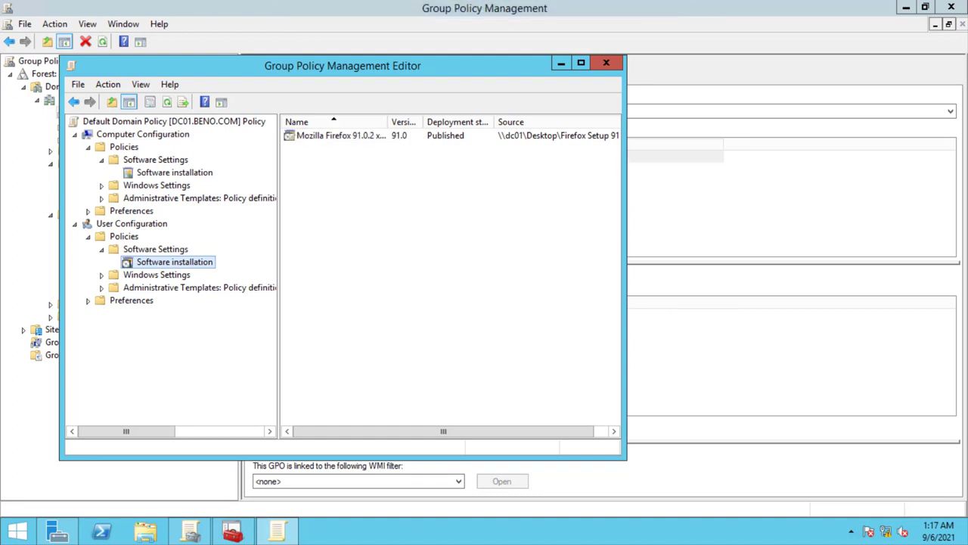
double_click(333, 136)
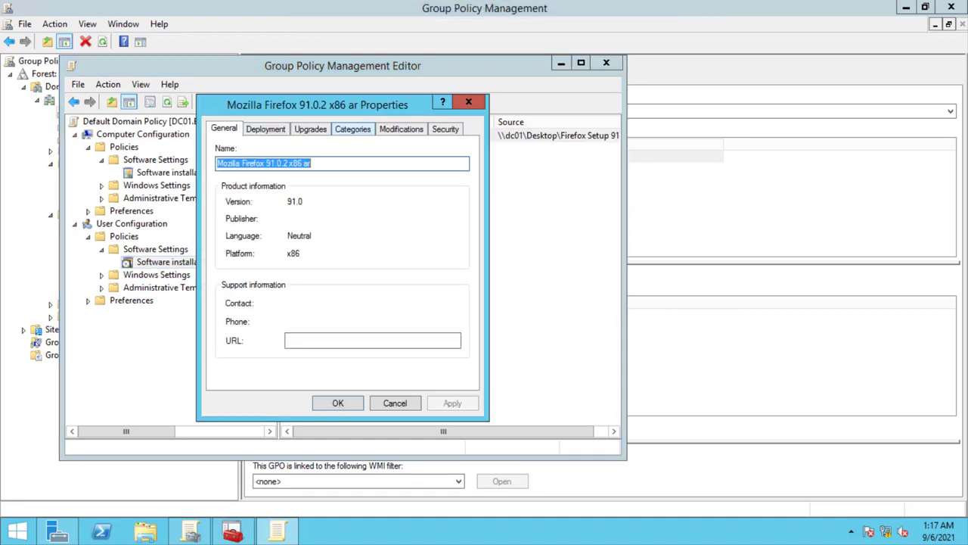
key(ctrl+Tab)
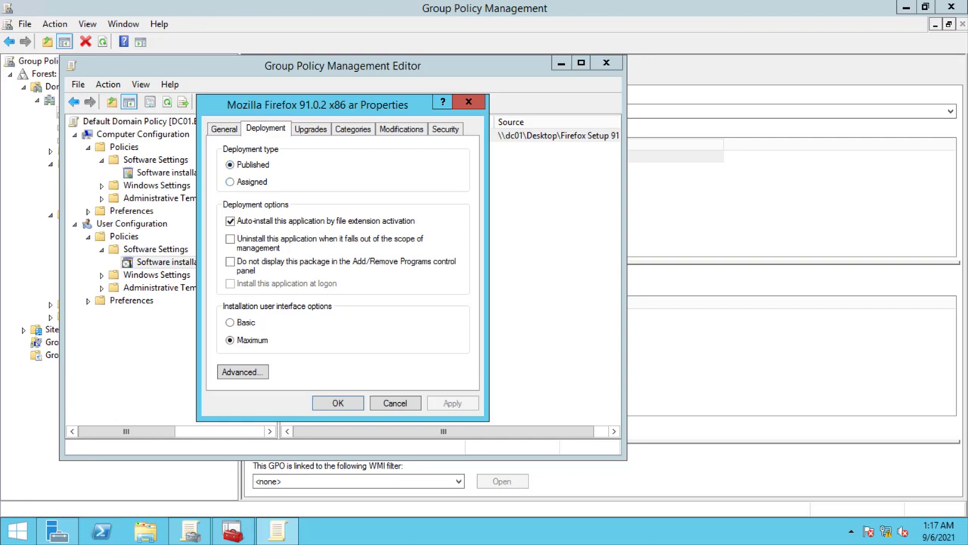
click(230, 182)
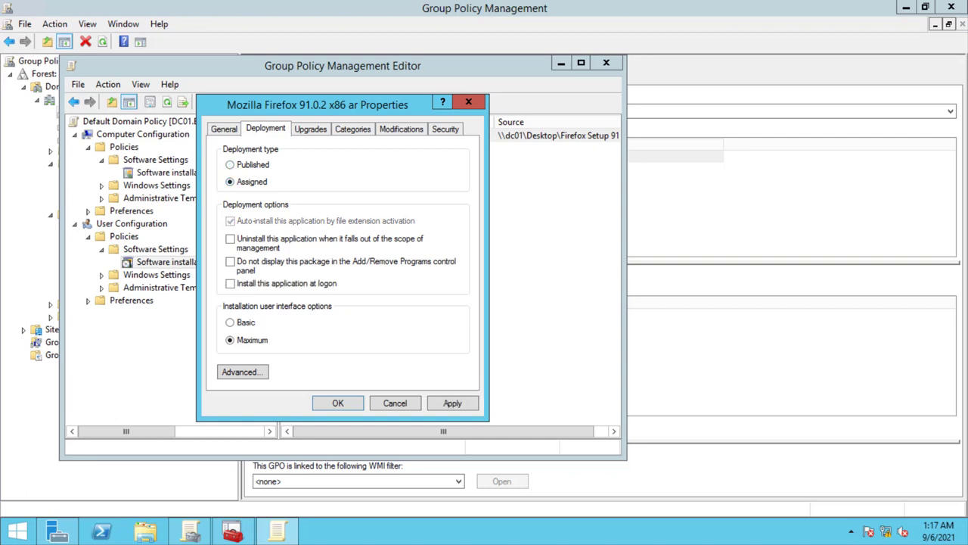
key(alt+a)
key(Return)
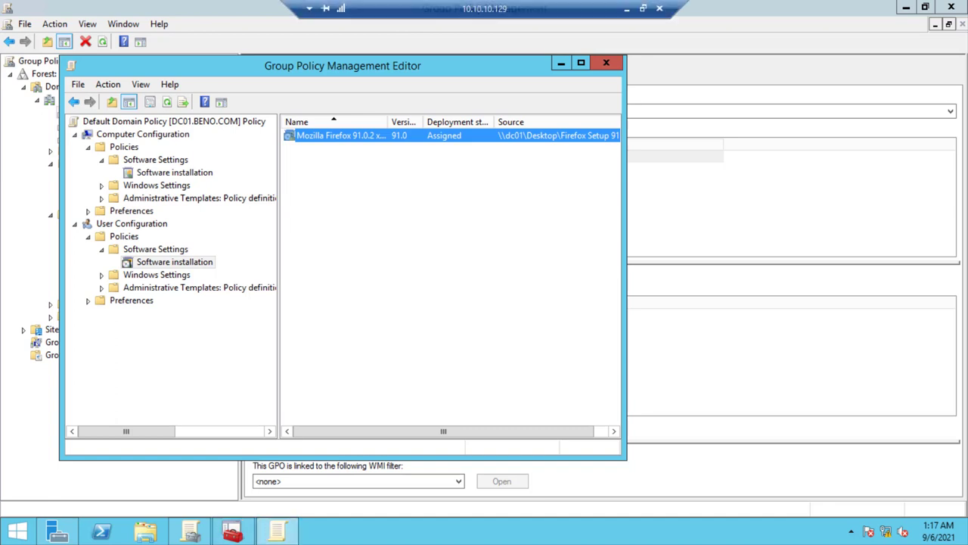
click(626, 7)
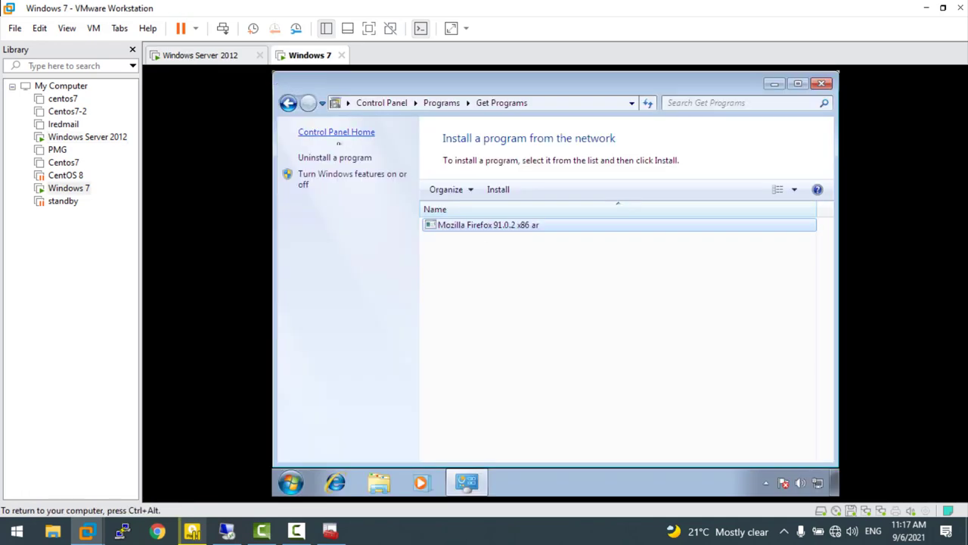
- Run the forced Group Policy update again on Windows 7 and close Get Programs
key(super+r)
key(Return)
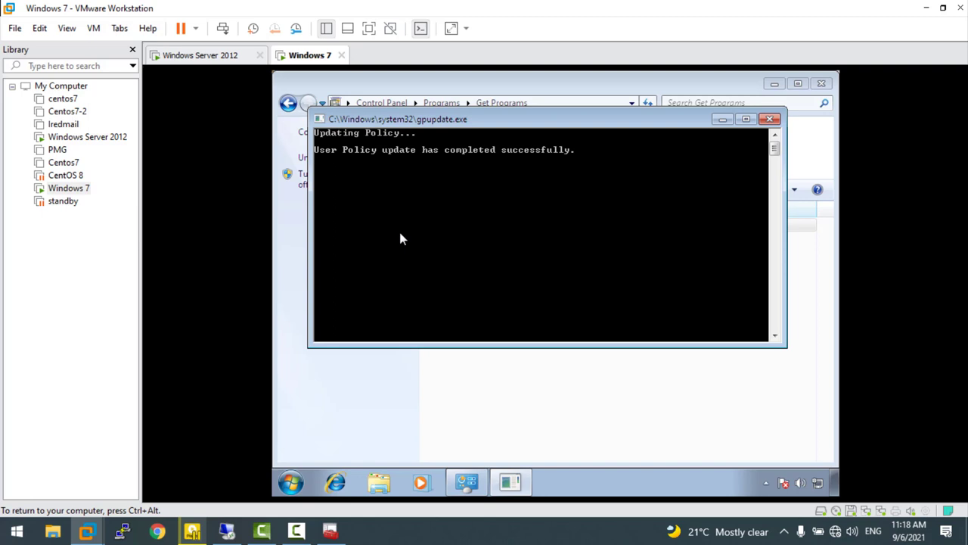
click(820, 84)
- Refresh the Windows 7 desktop twice, then return to the server's remote session
right_click(580, 221)
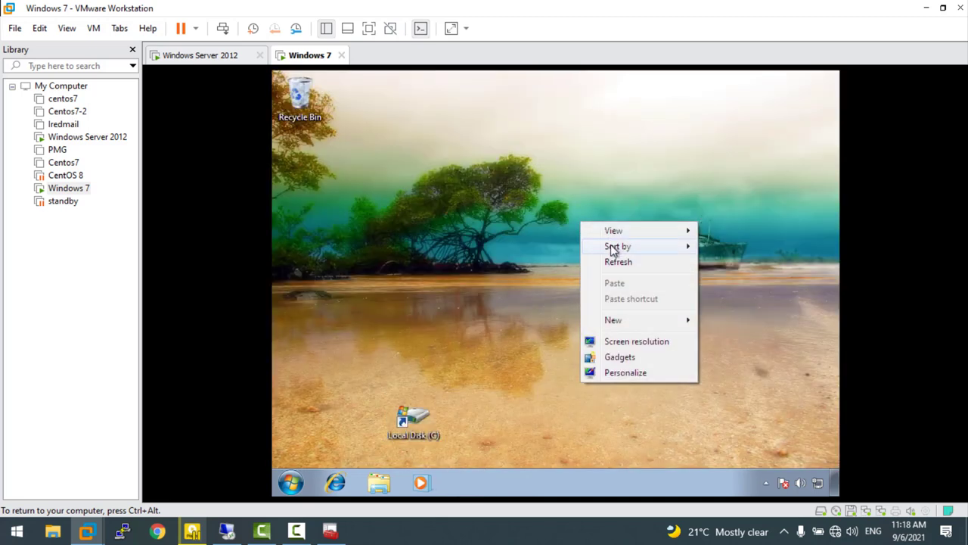
click(618, 261)
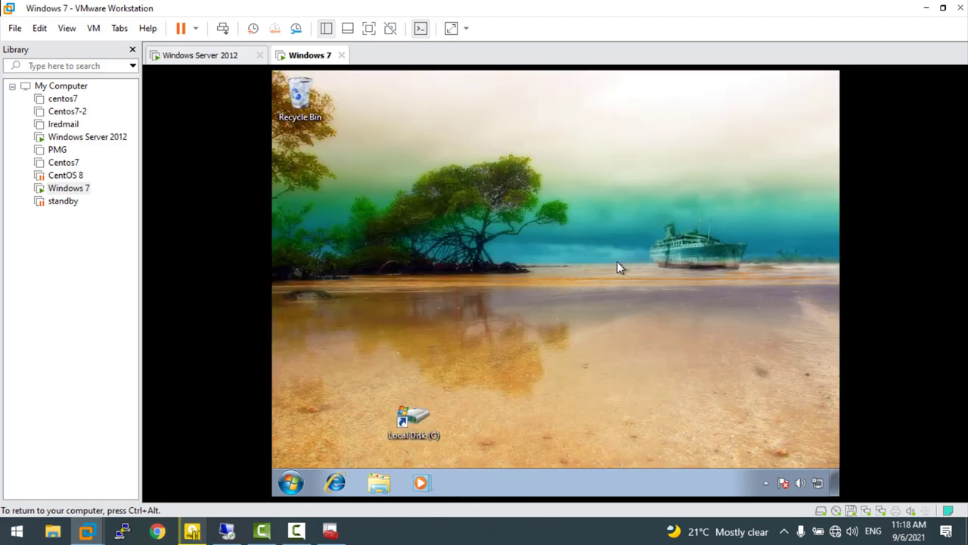
right_click(617, 266)
click(642, 306)
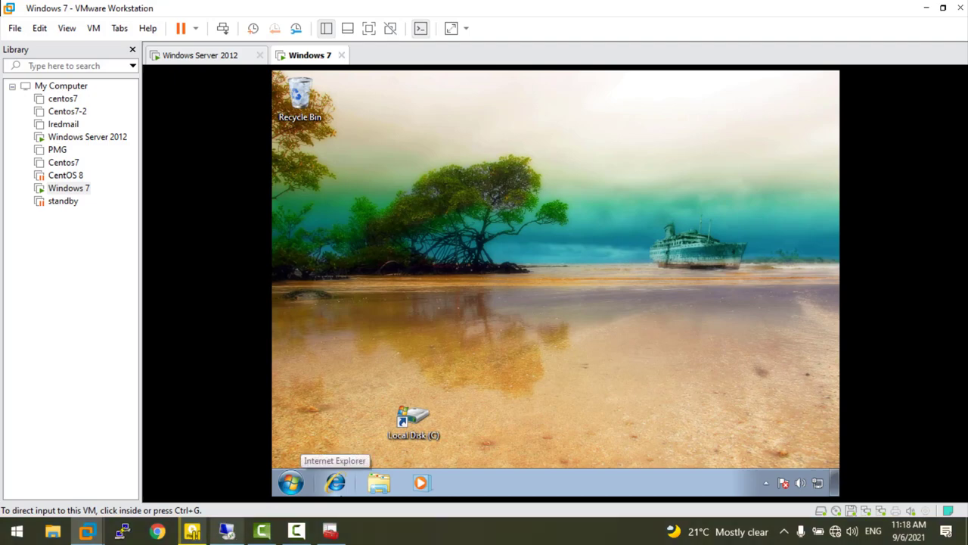
click(226, 531)
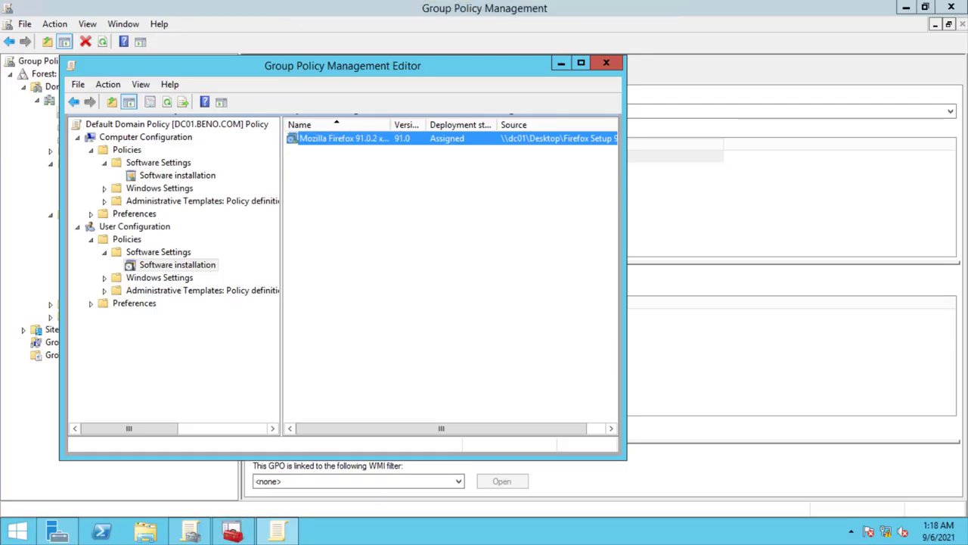
- Close the Default Domain Policy editor and open the pawssord GPO for editing
drag(343, 66, 547, 106)
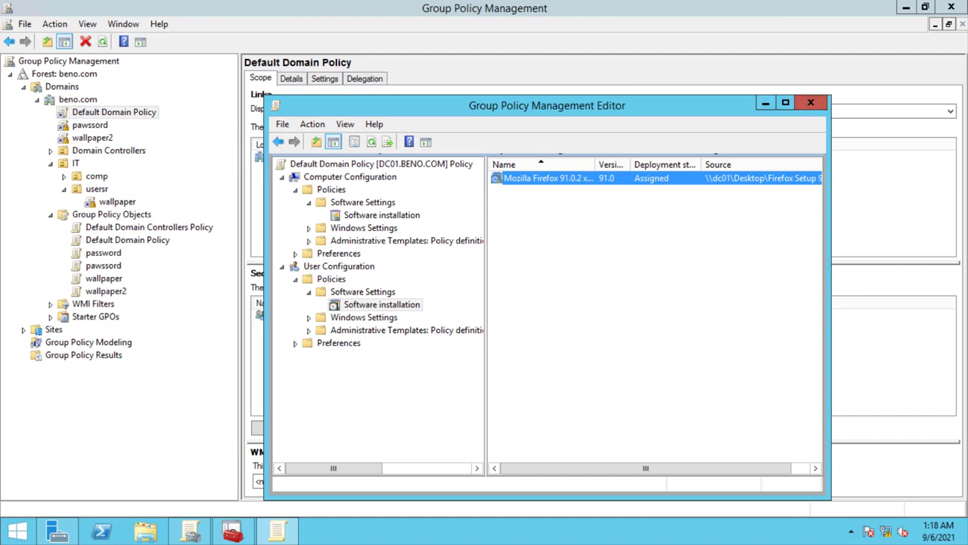
click(810, 102)
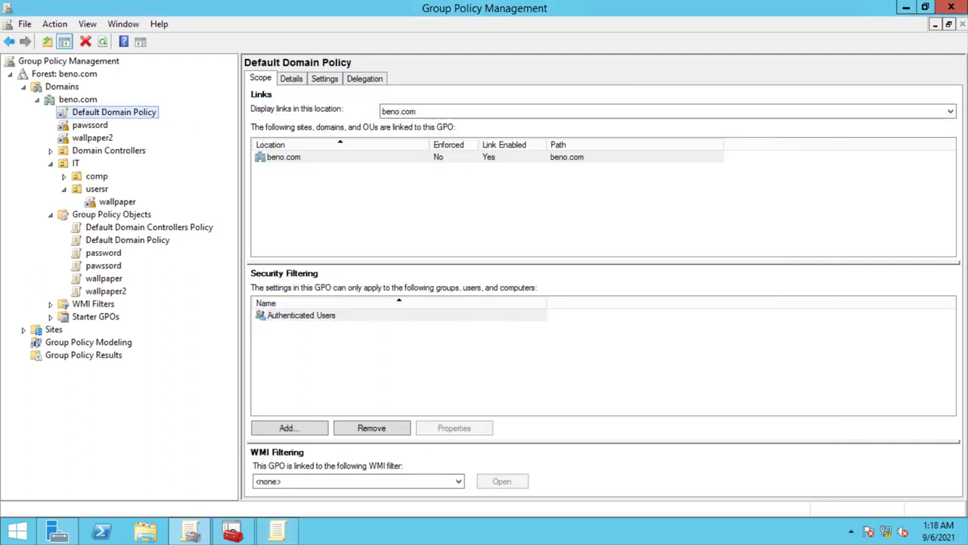
click(90, 125)
right_click(85, 125)
click(106, 134)
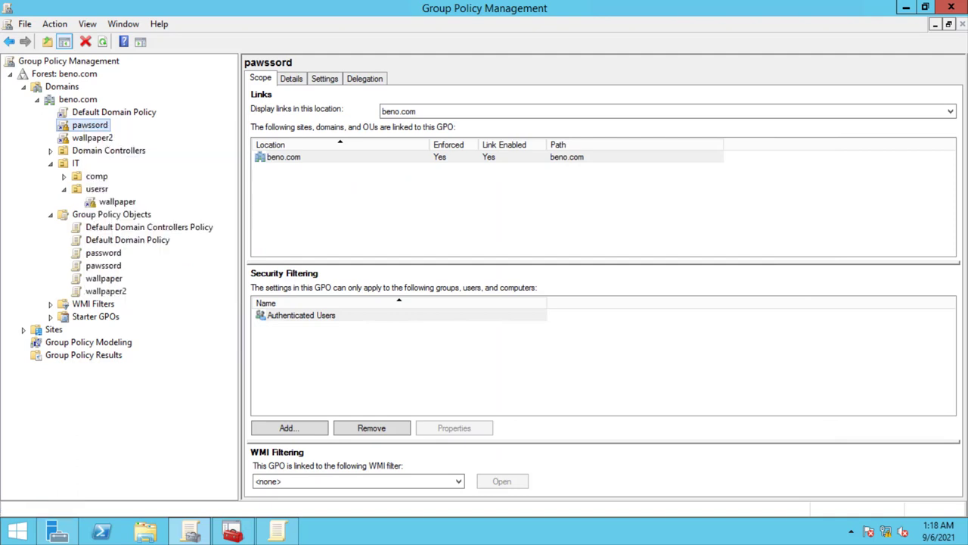
- Navigate to User Configuration > Administrative Templates > Windows Components > File Explorer
click(88, 185)
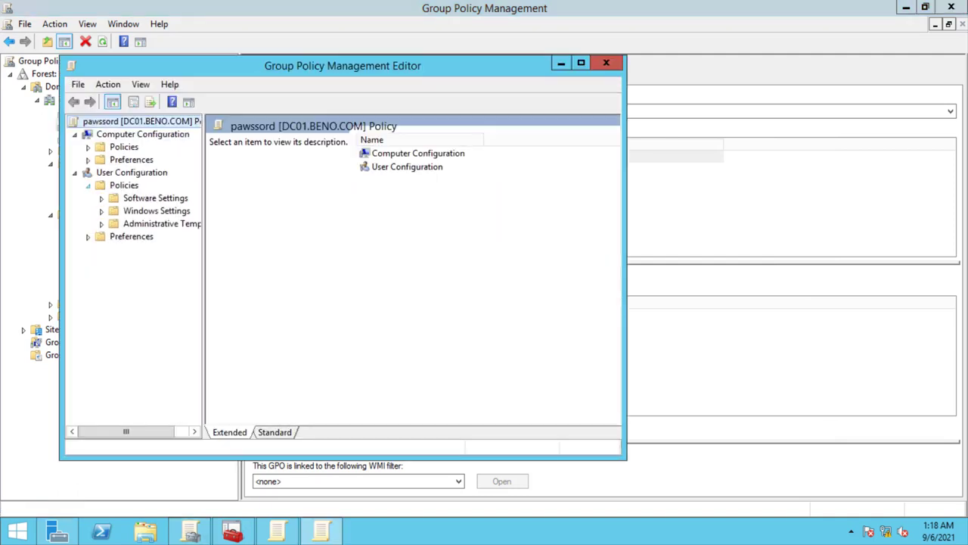
click(101, 223)
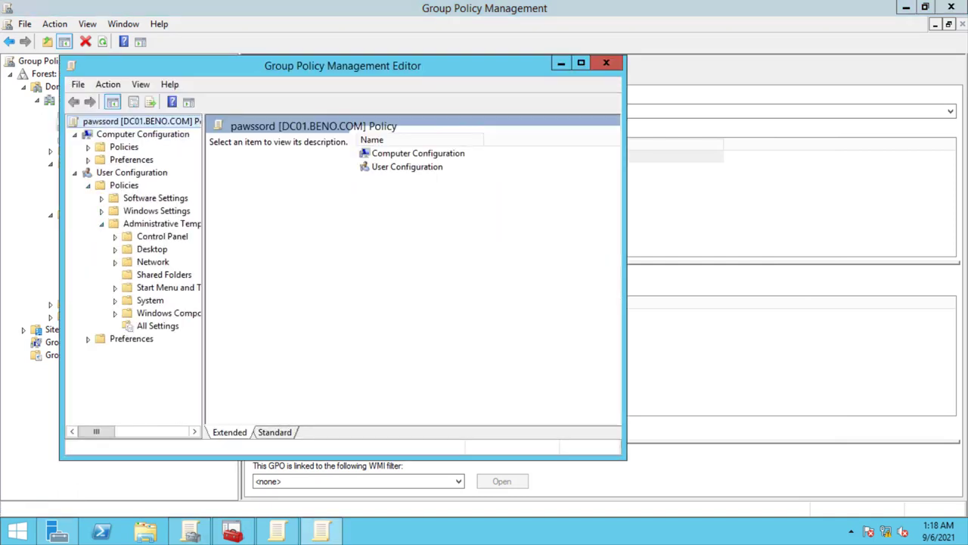
click(115, 313)
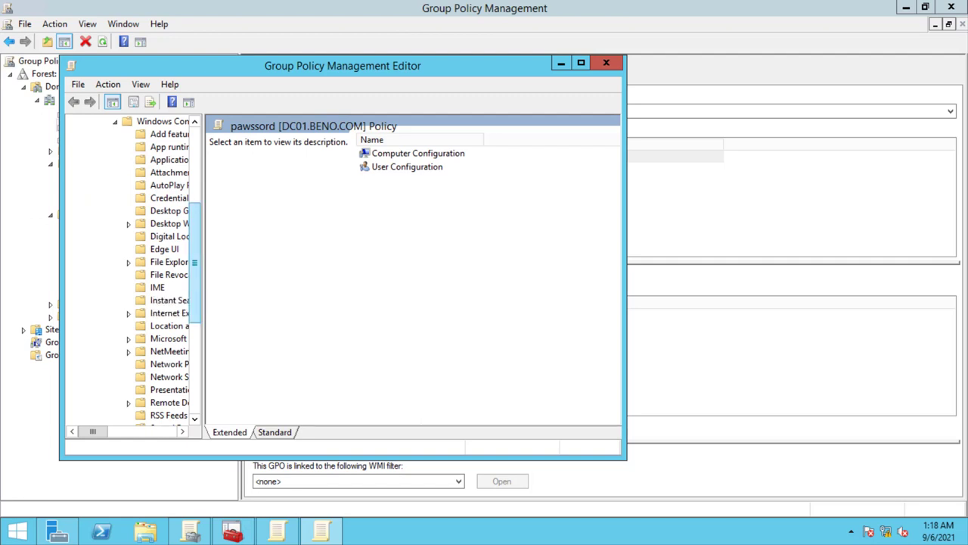
click(169, 274)
click(169, 262)
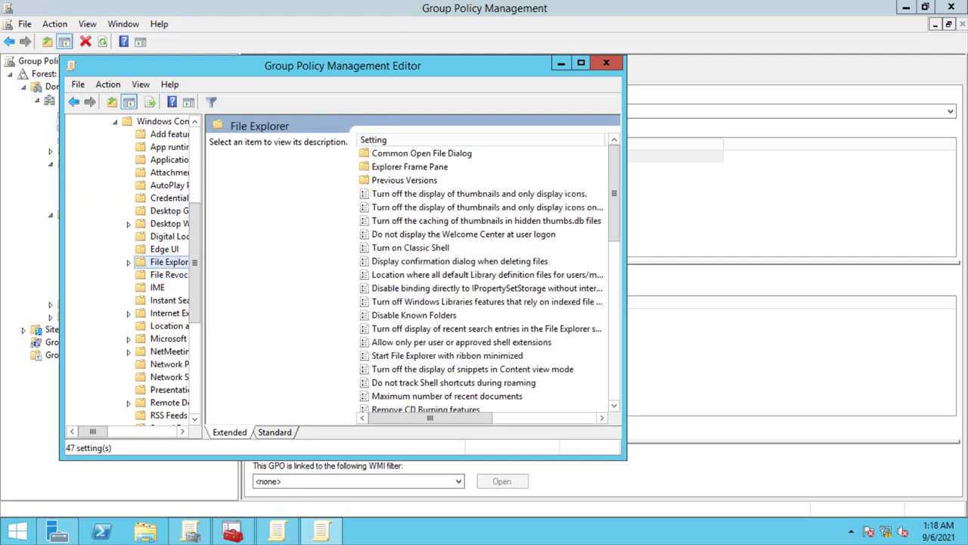
- Sort the File Explorer settings by State, confirm all are Not configured, and close the editor
drag(626, 140, 837, 140)
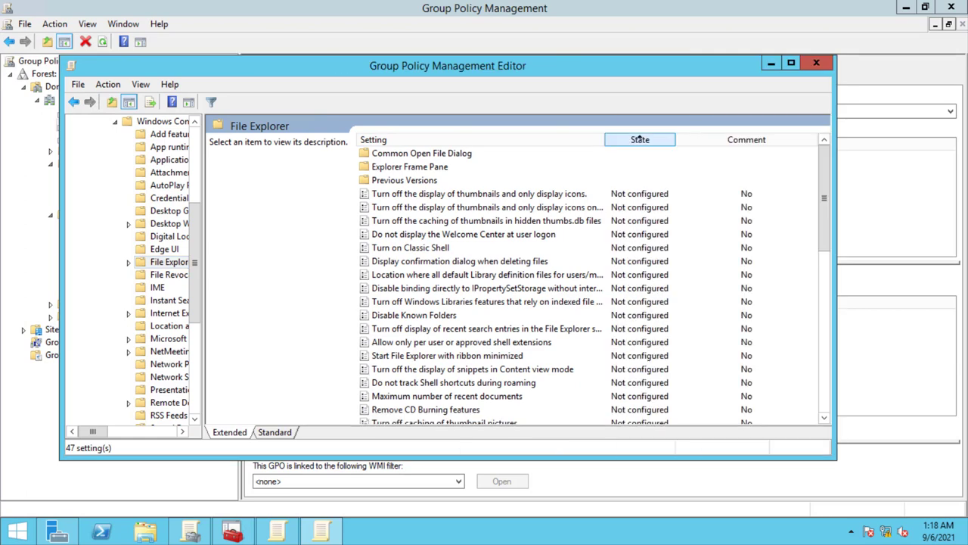
click(640, 139)
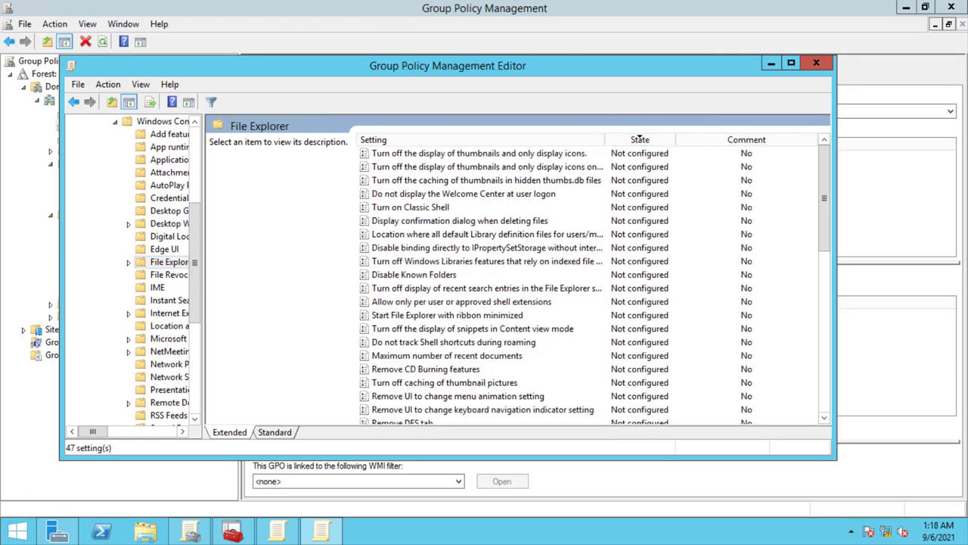
click(640, 139)
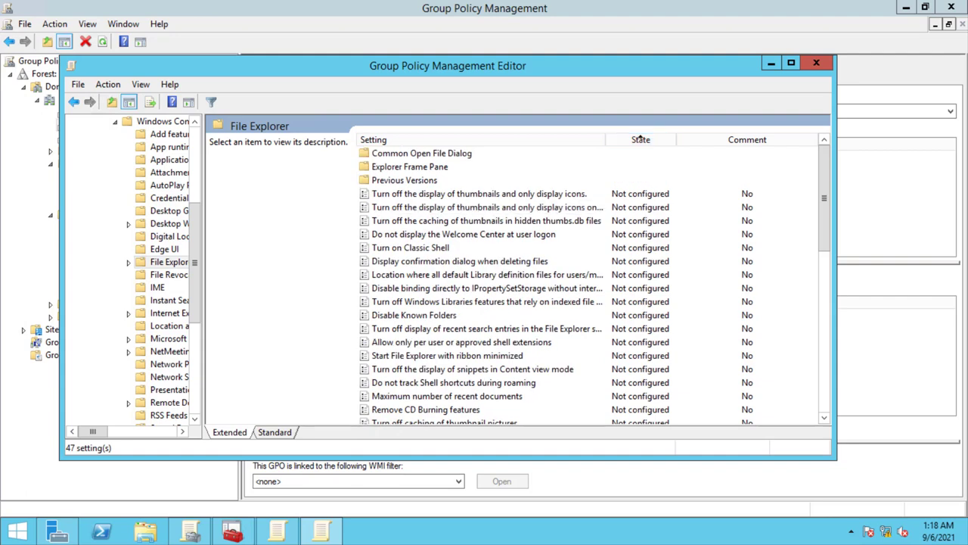
click(816, 62)
click(114, 112)
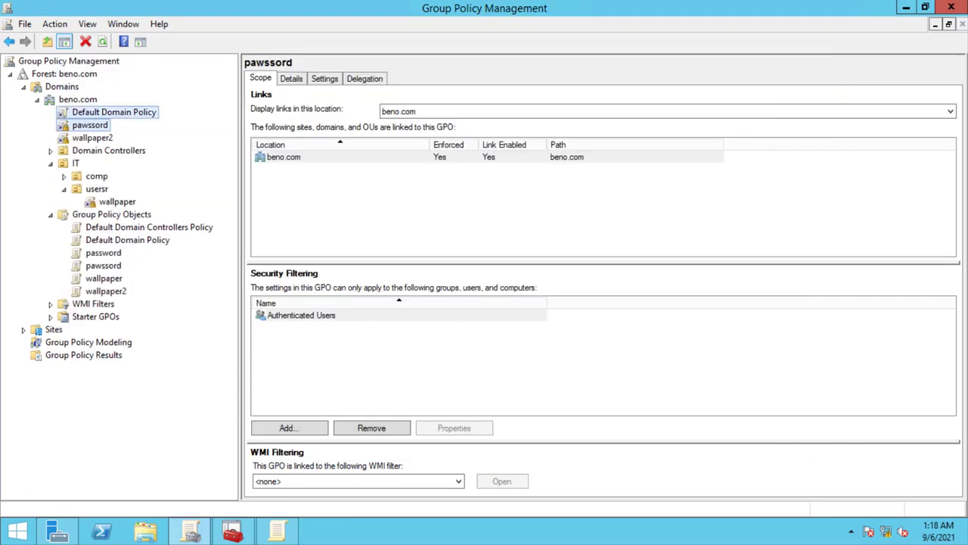
right_click(98, 113)
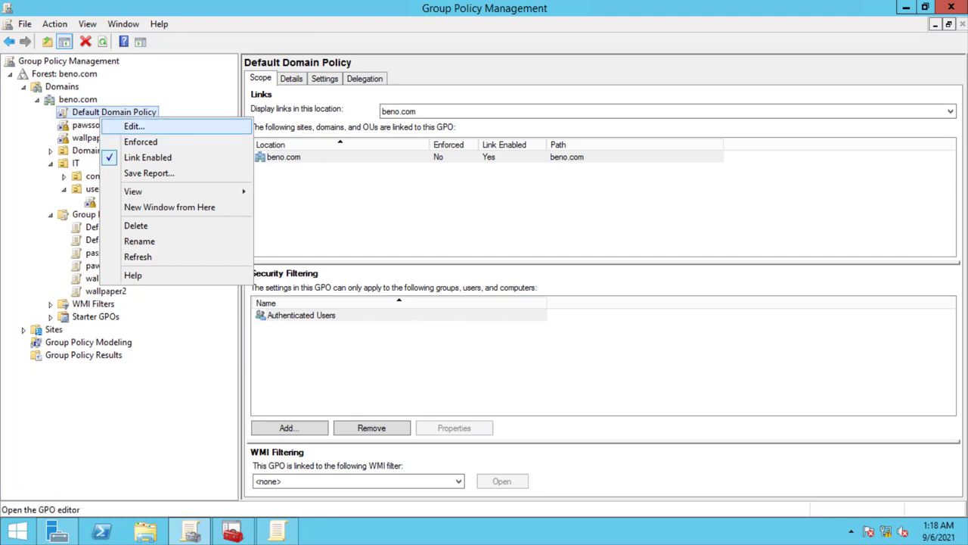
click(134, 126)
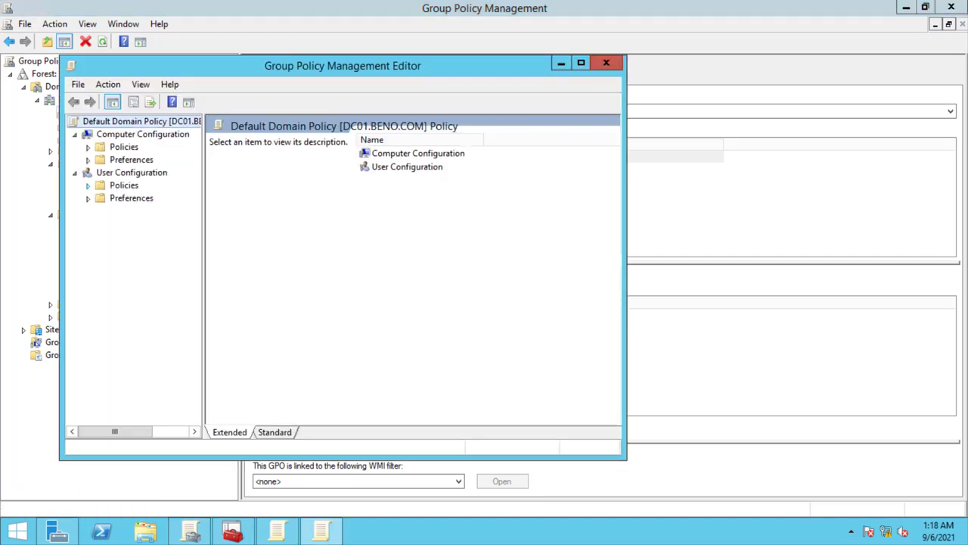
click(88, 185)
click(484, 9)
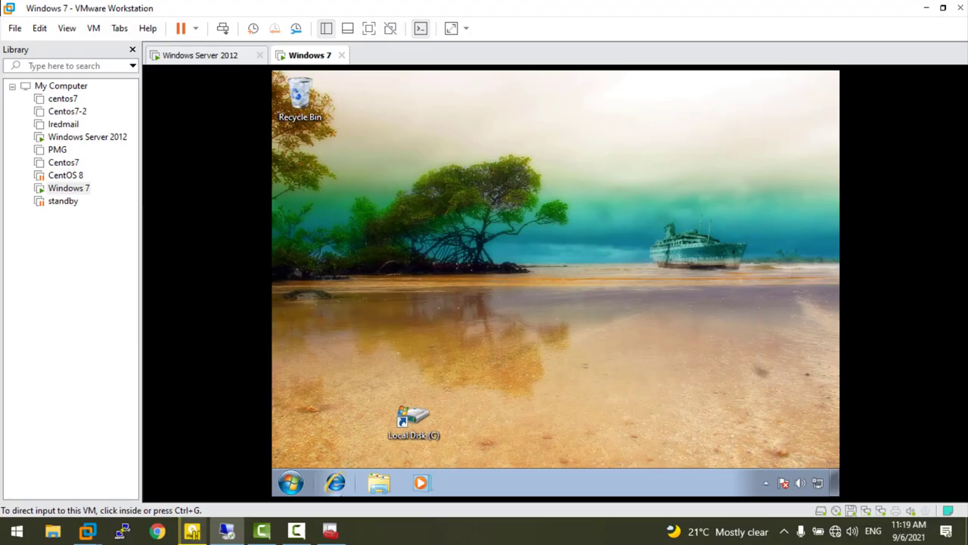
click(292, 484)
click(292, 486)
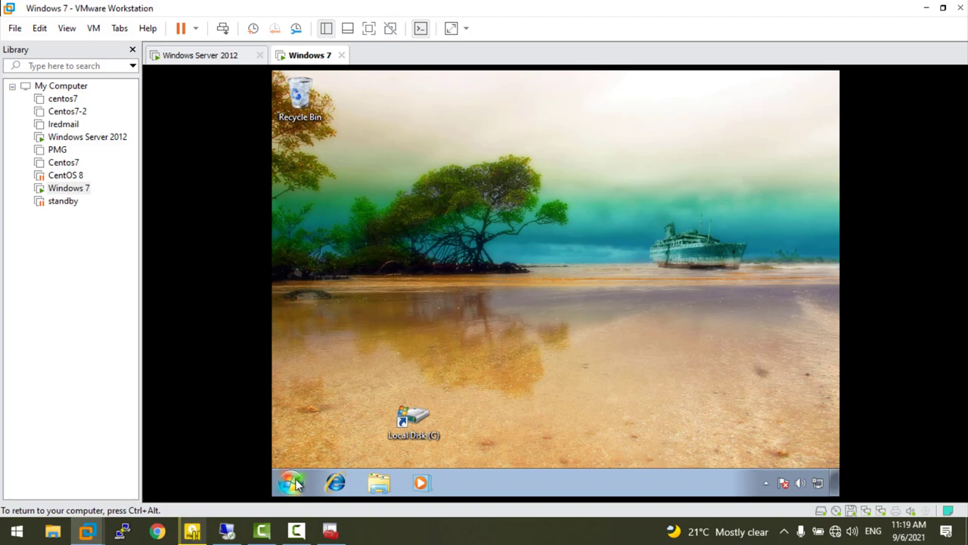
click(290, 482)
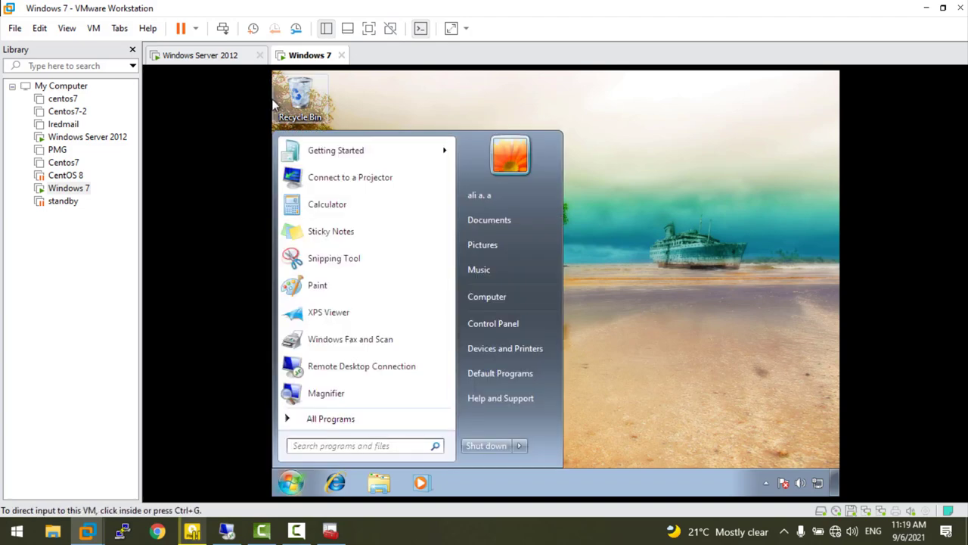
click(227, 531)
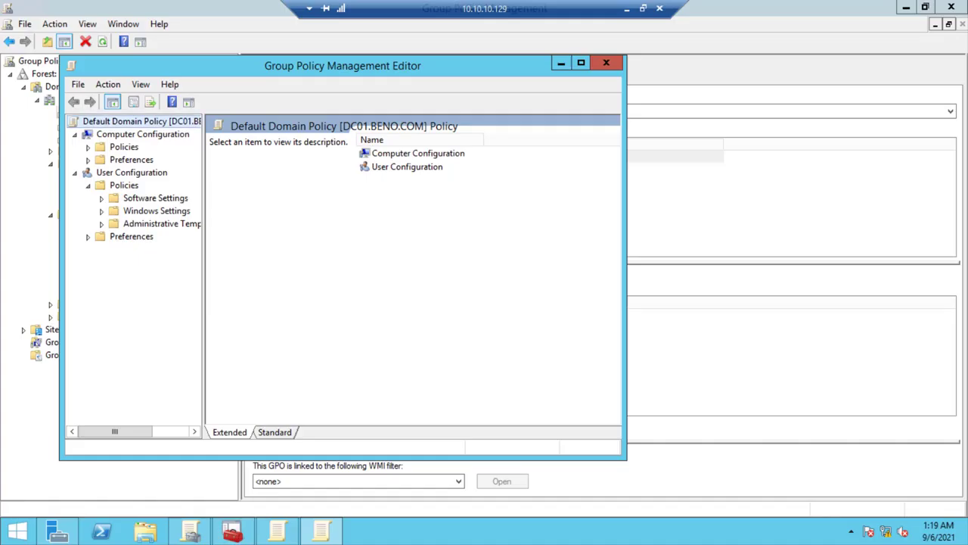
click(606, 62)
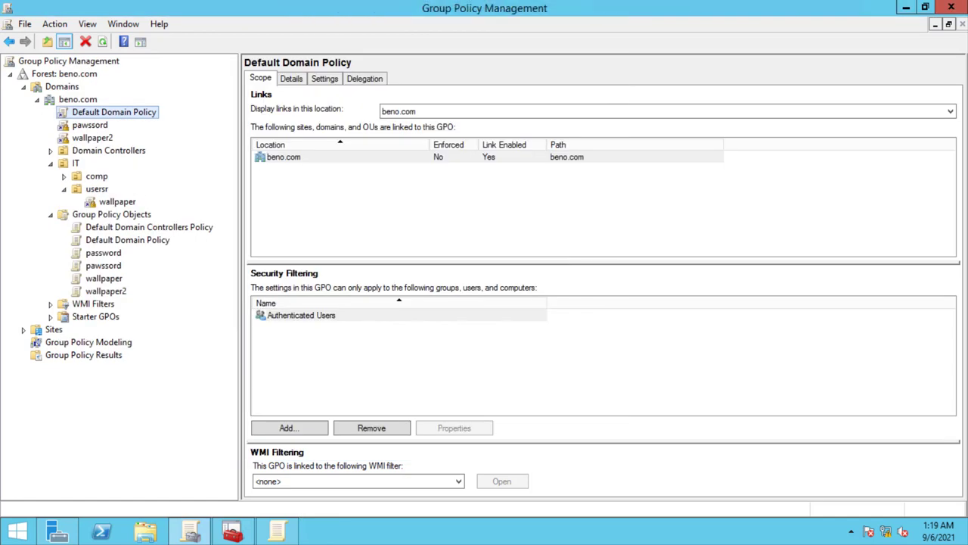
- Select the wallpaper GPO link under IT > usersr and show its Settings report
click(96, 188)
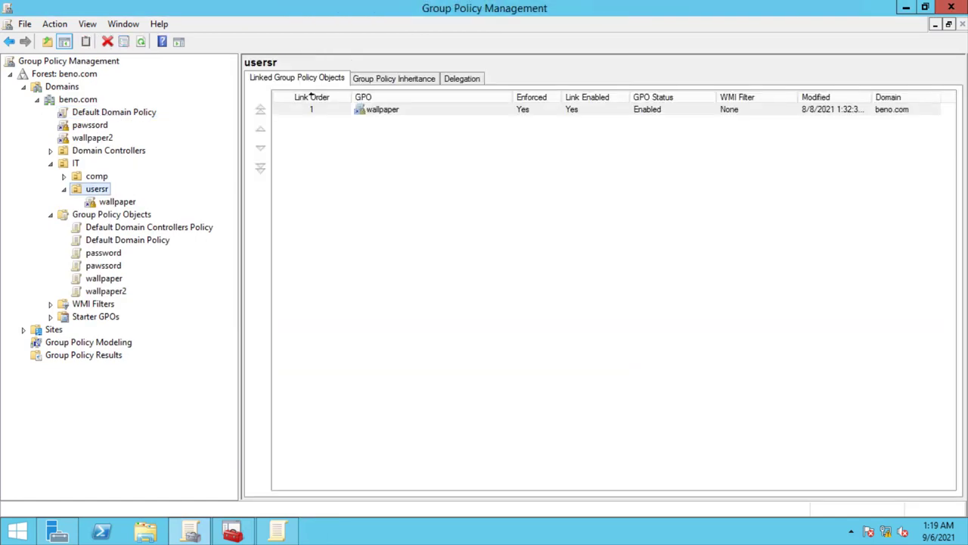
key(Down)
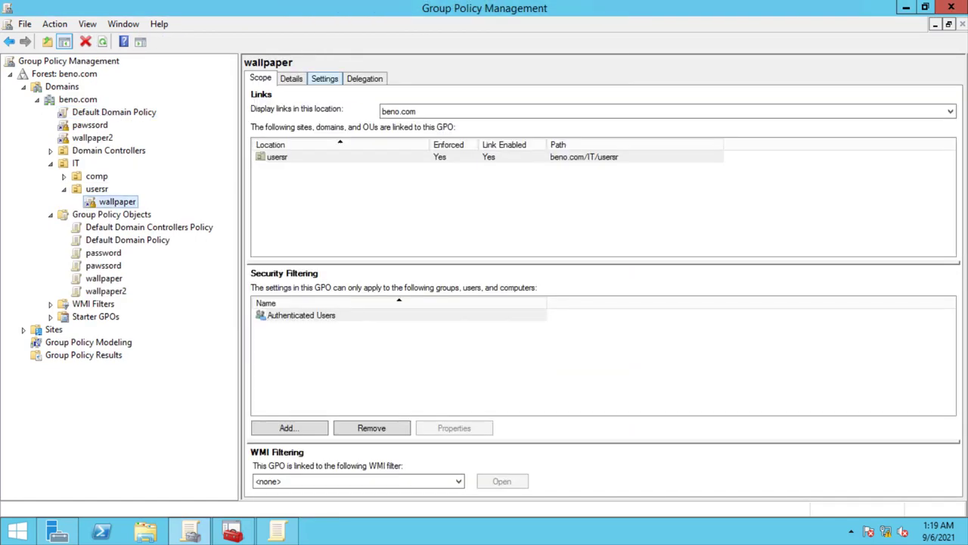
click(325, 78)
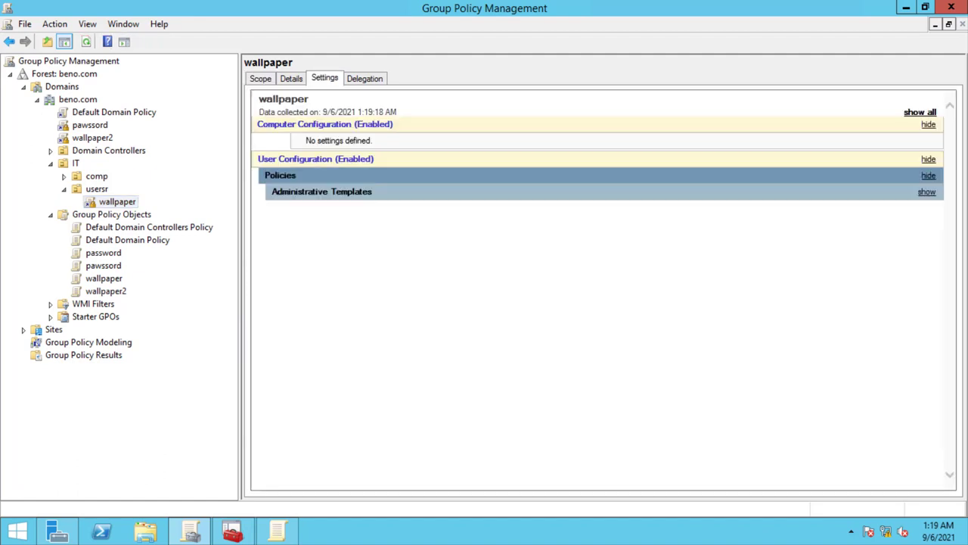
- Expand the report's Administrative Templates > Windows Components/File Explorer drive-restriction policies
click(928, 174)
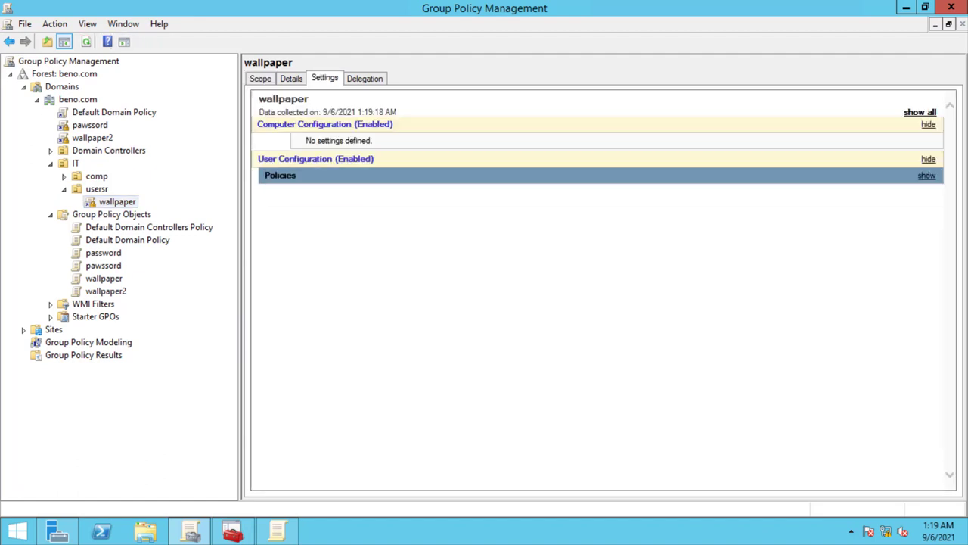
click(926, 175)
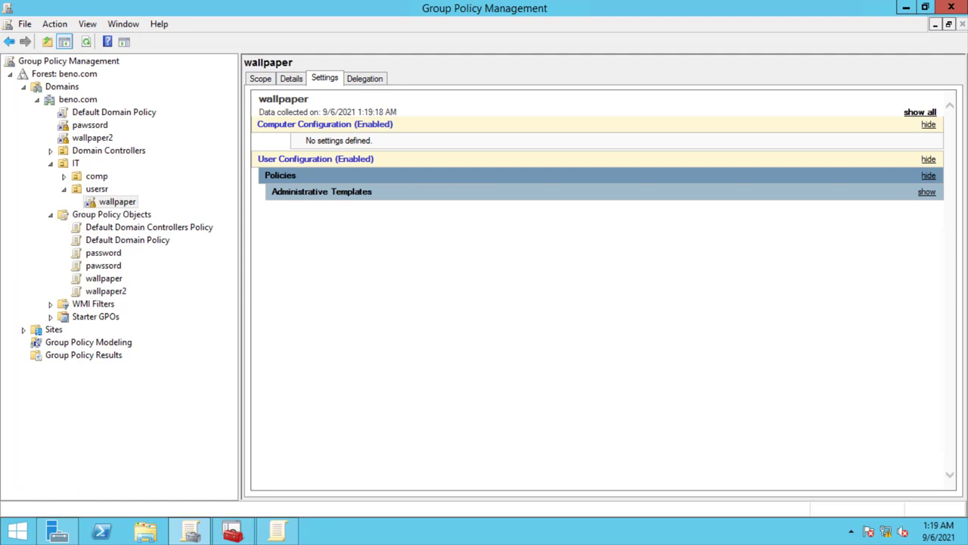
click(927, 191)
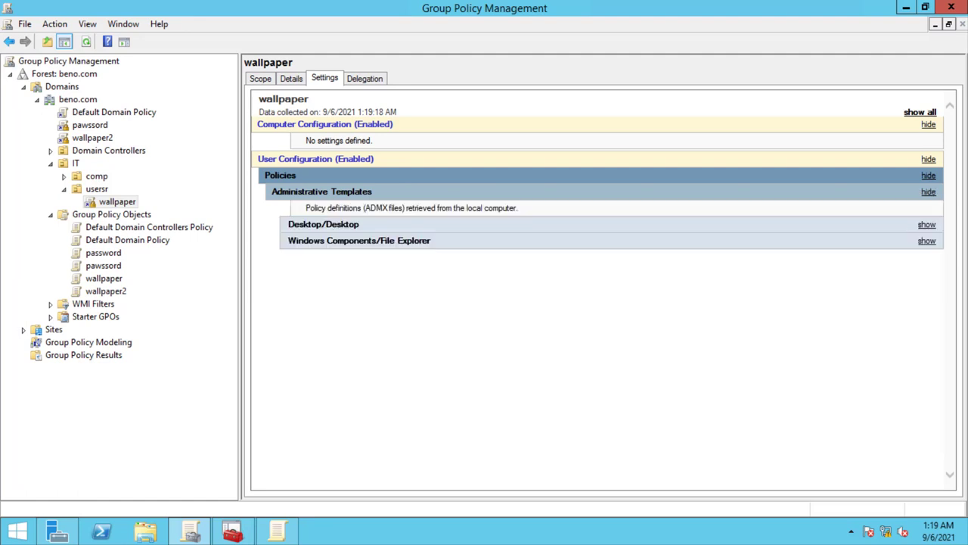
drag(387, 208, 455, 208)
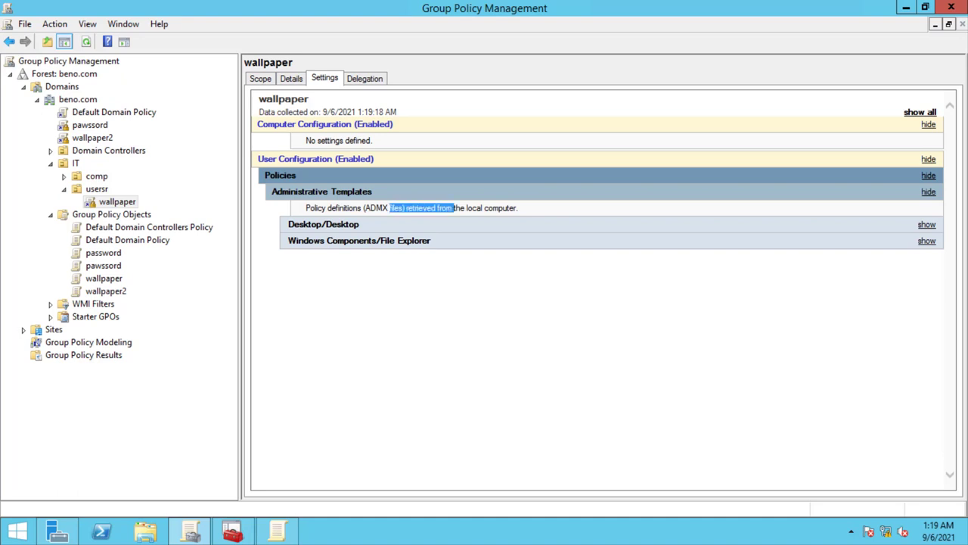
click(456, 208)
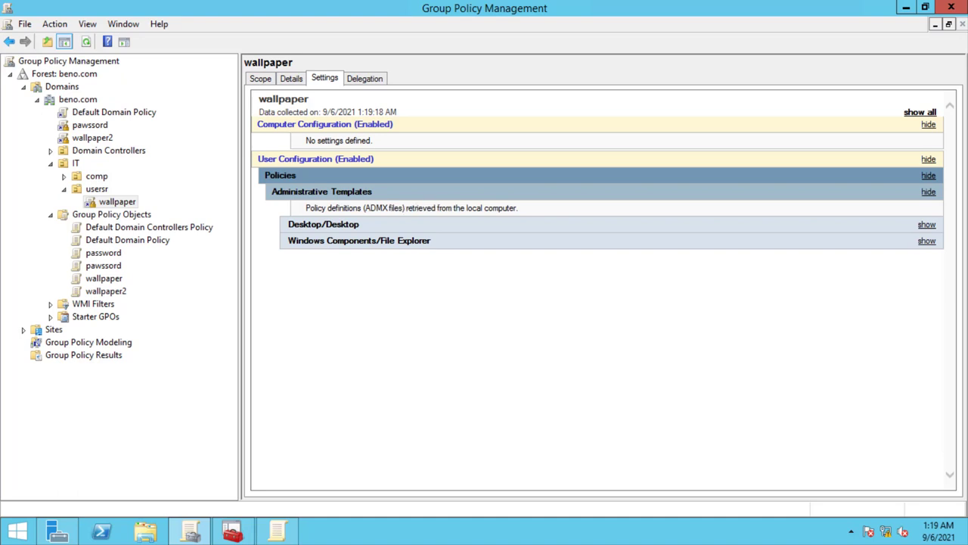
click(927, 241)
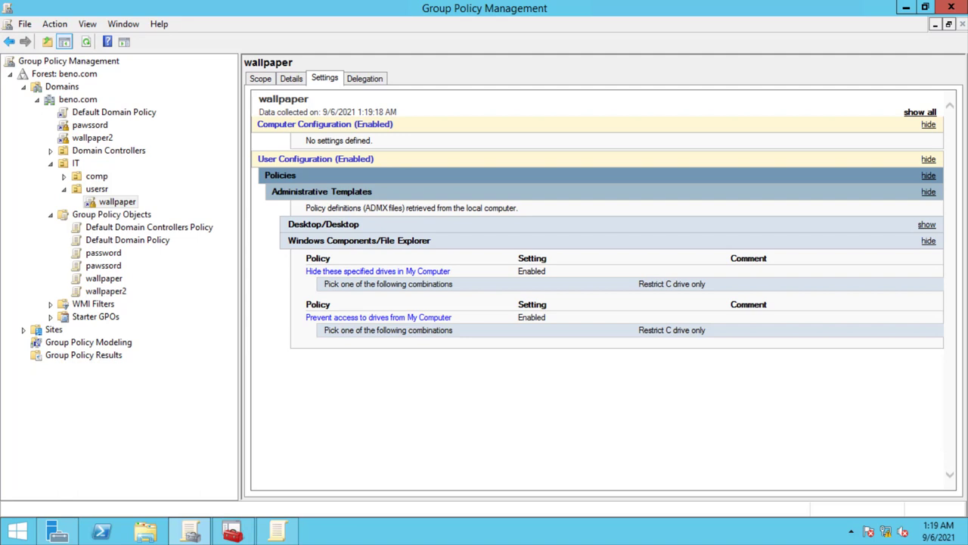
right_click(100, 200)
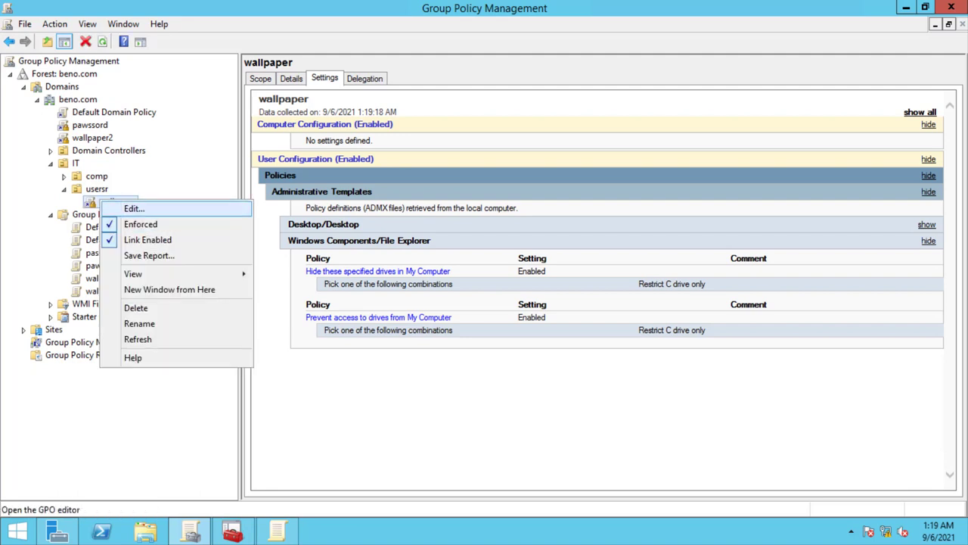
- Edit the wallpaper GPO and navigate to its user File Explorer policy settings
click(127, 207)
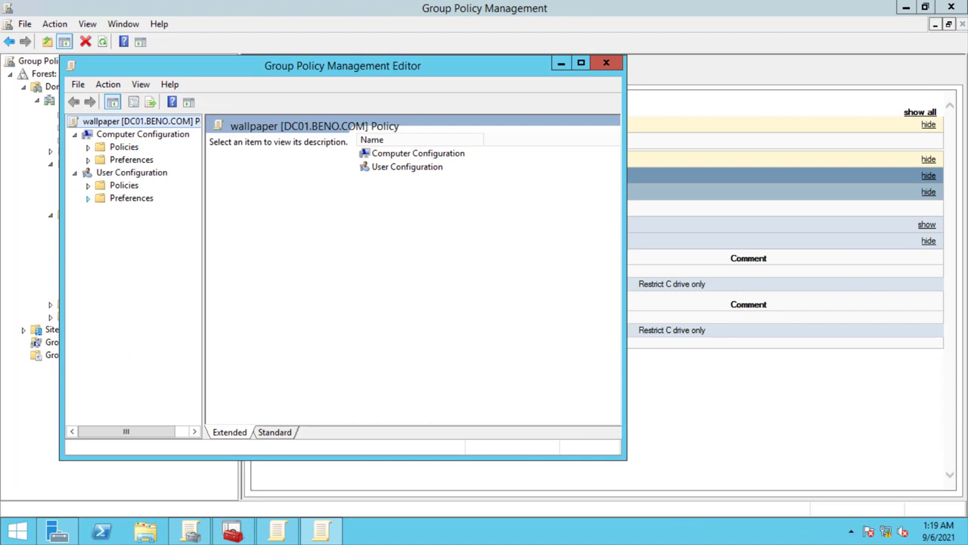
click(88, 185)
click(101, 223)
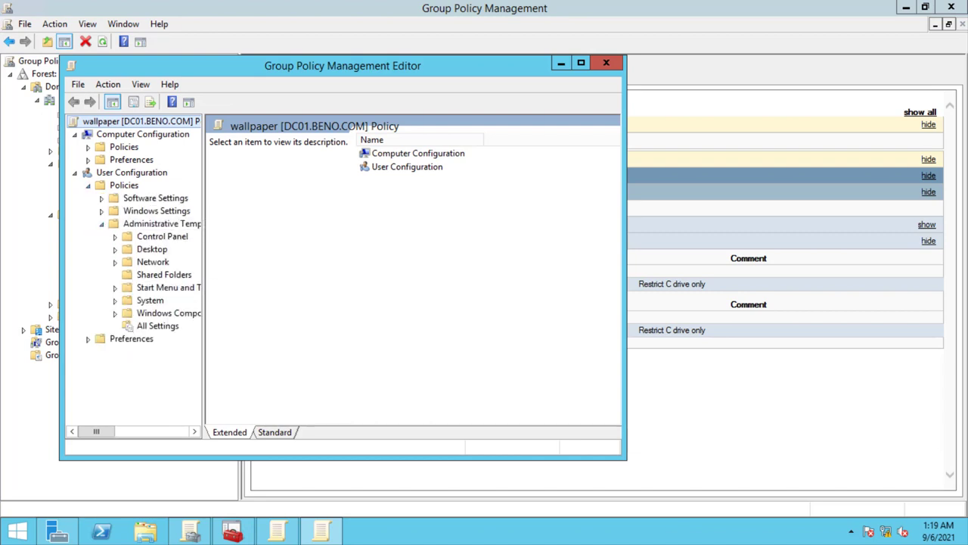
click(115, 313)
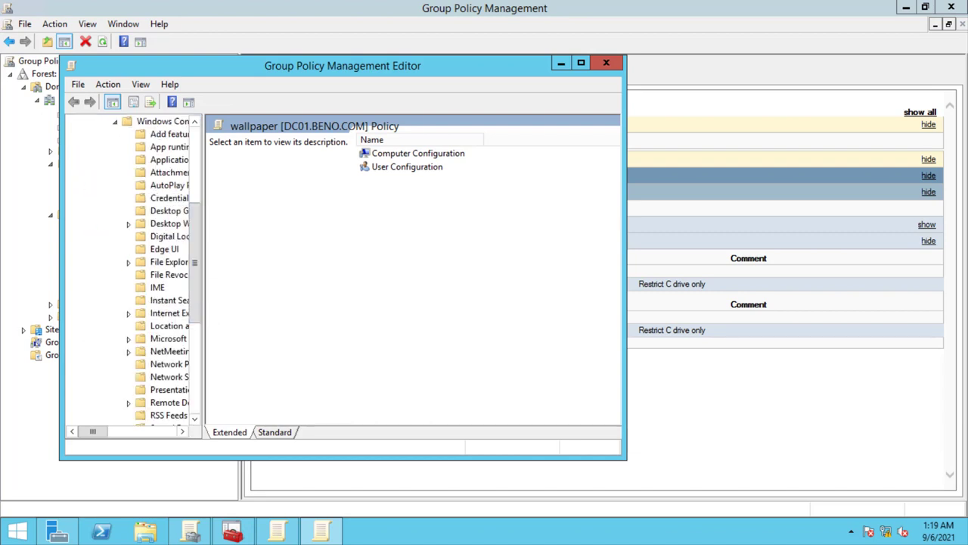
drag(203, 273, 291, 273)
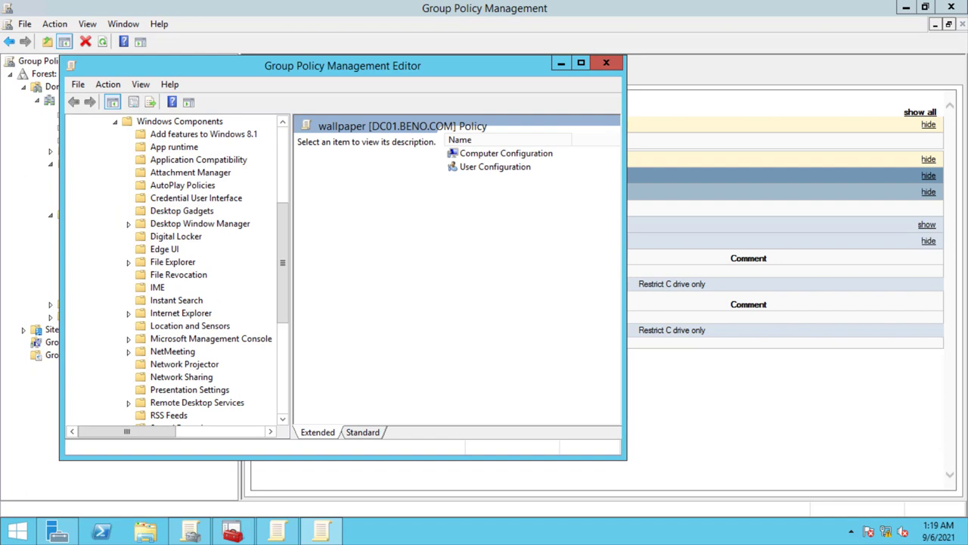
scroll(174, 272, down, 2)
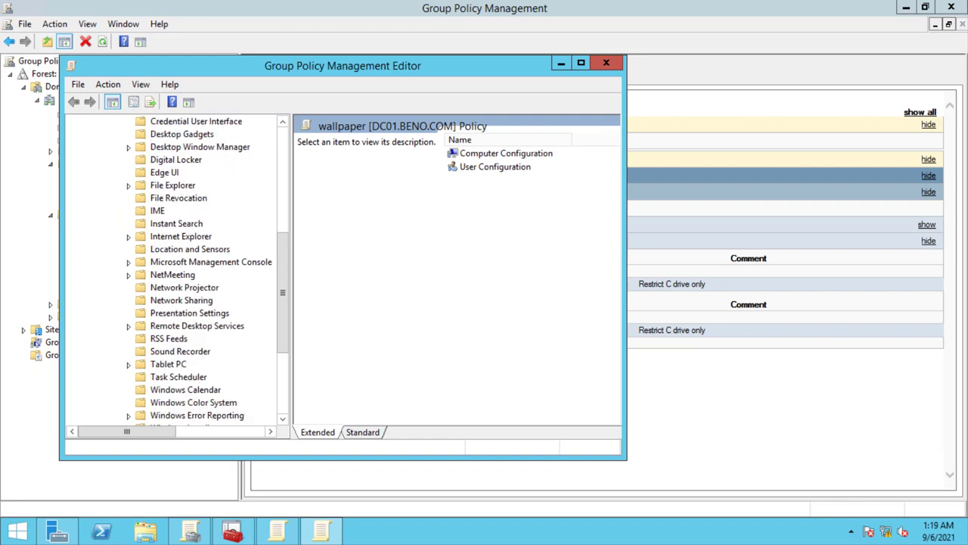
drag(282, 292, 282, 267)
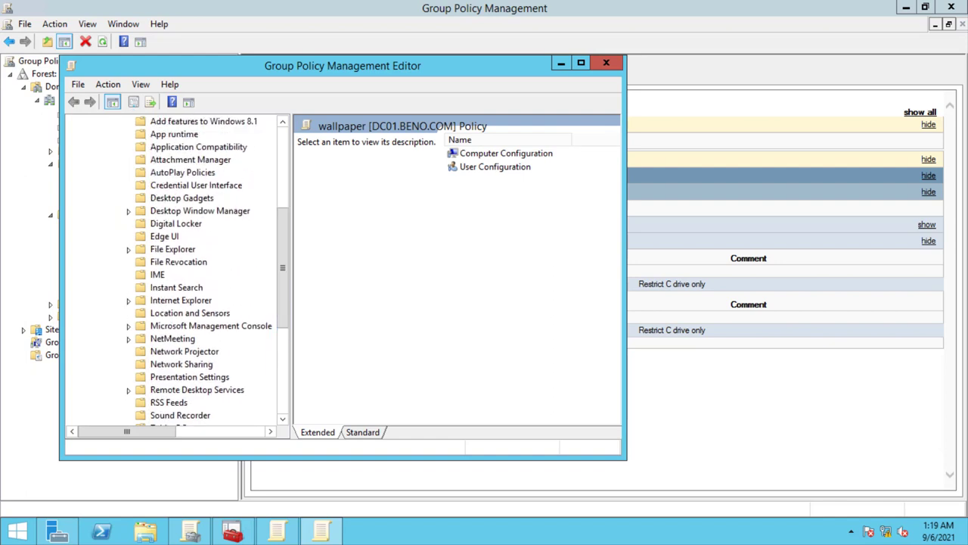
click(172, 249)
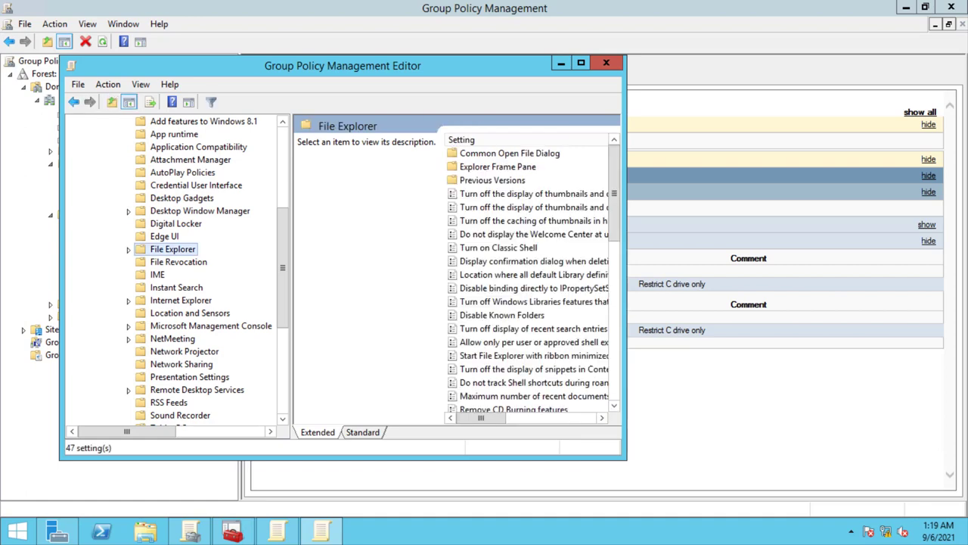
- Sort settings by state and set Hide these specified drives in My Computer to Disabled
drag(627, 258, 888, 258)
click(727, 140)
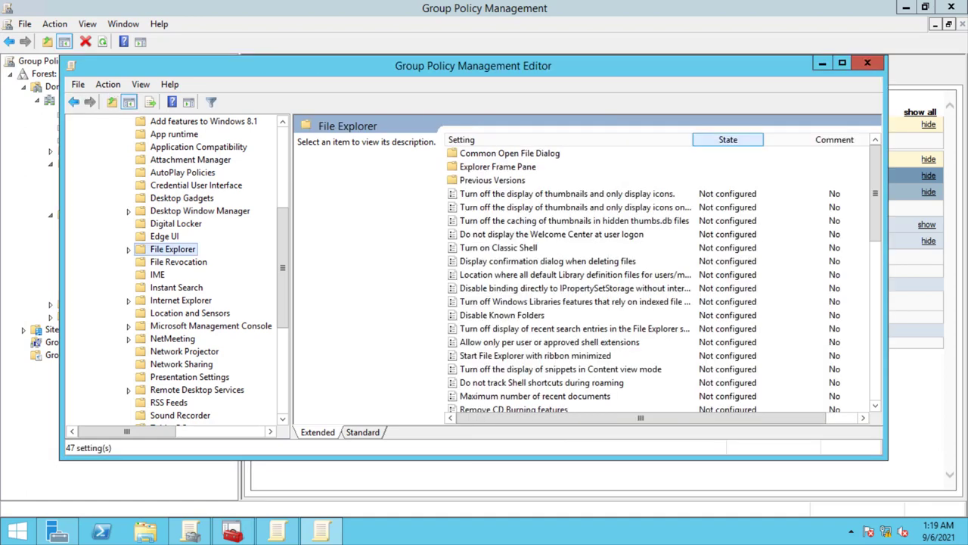
key(Down)
key(Return)
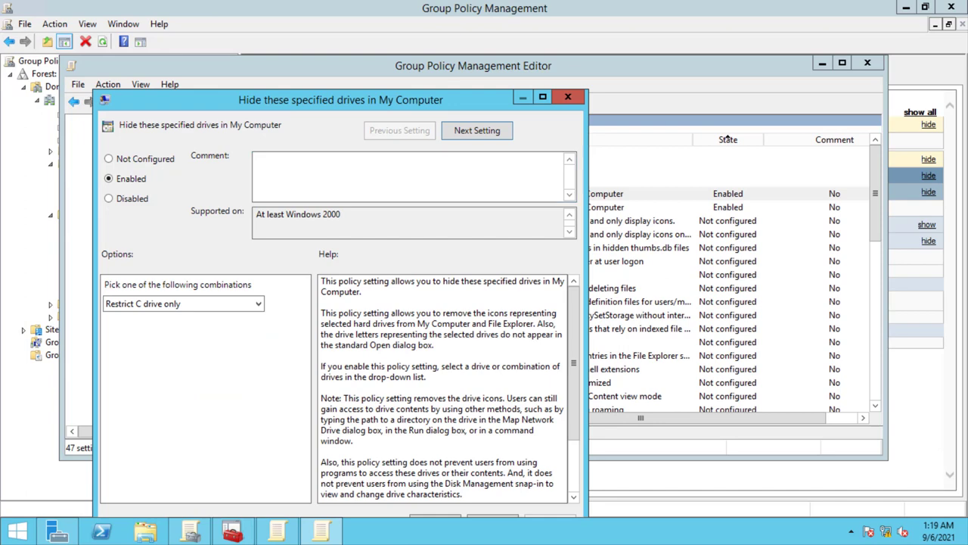
key(alt+d)
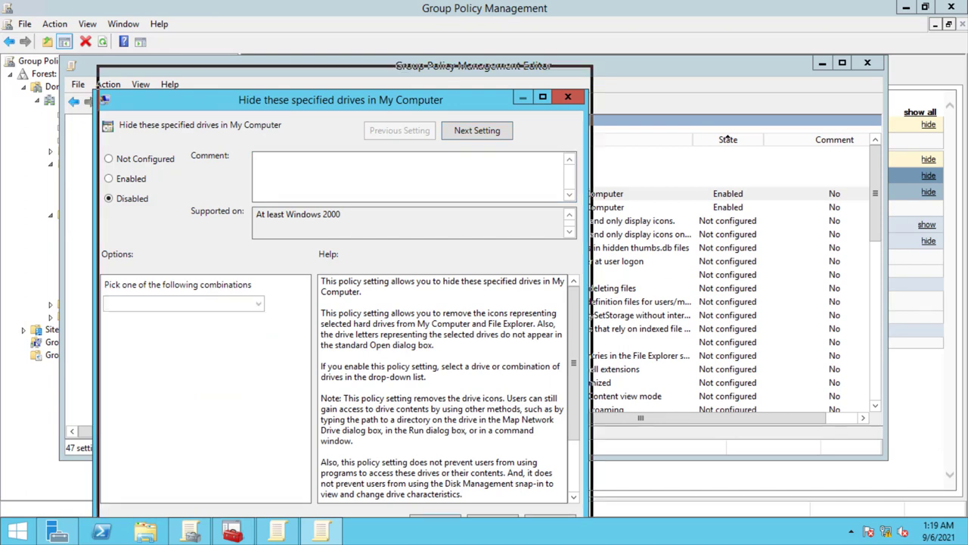
key(alt+a)
key(Return)
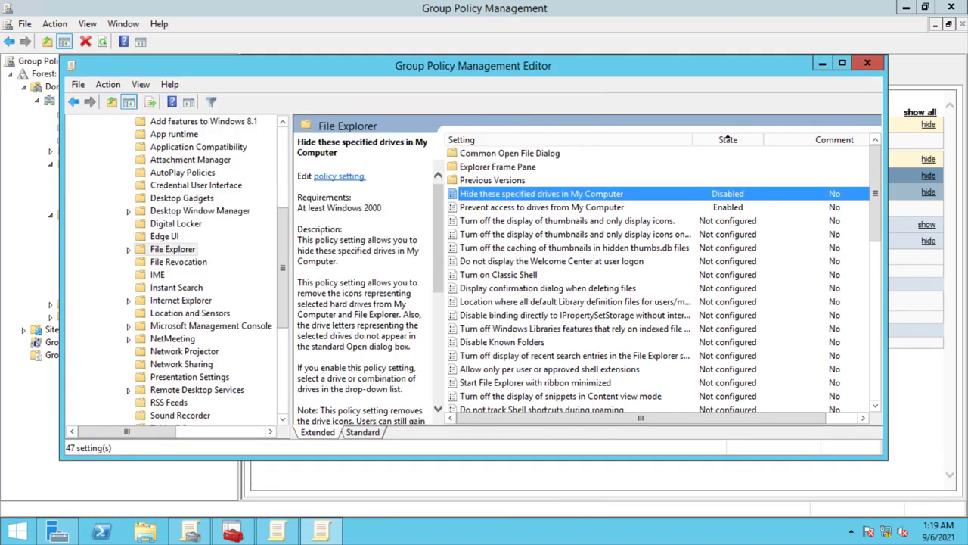
- Set Prevent access to drives from My Computer to Disabled and close the editor
key(Down)
key(Return)
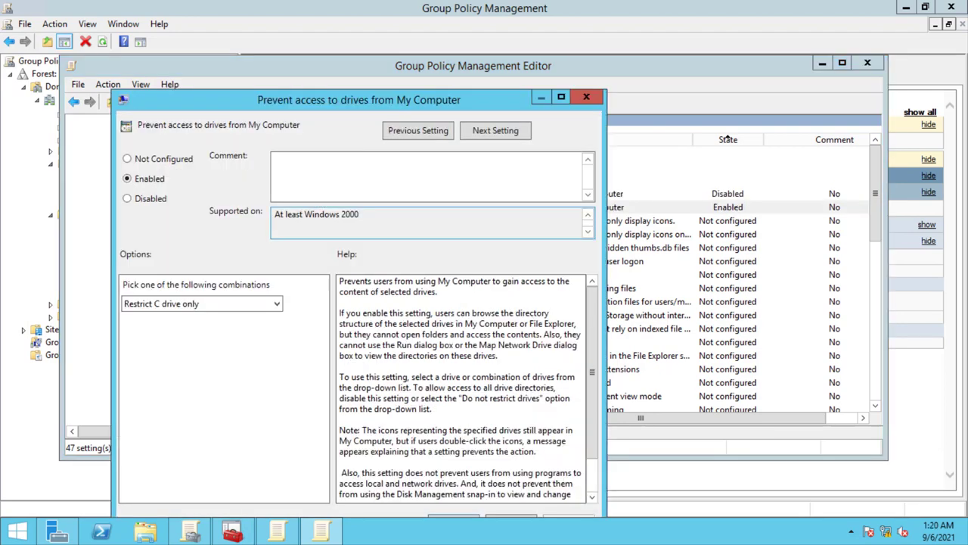
key(alt+d)
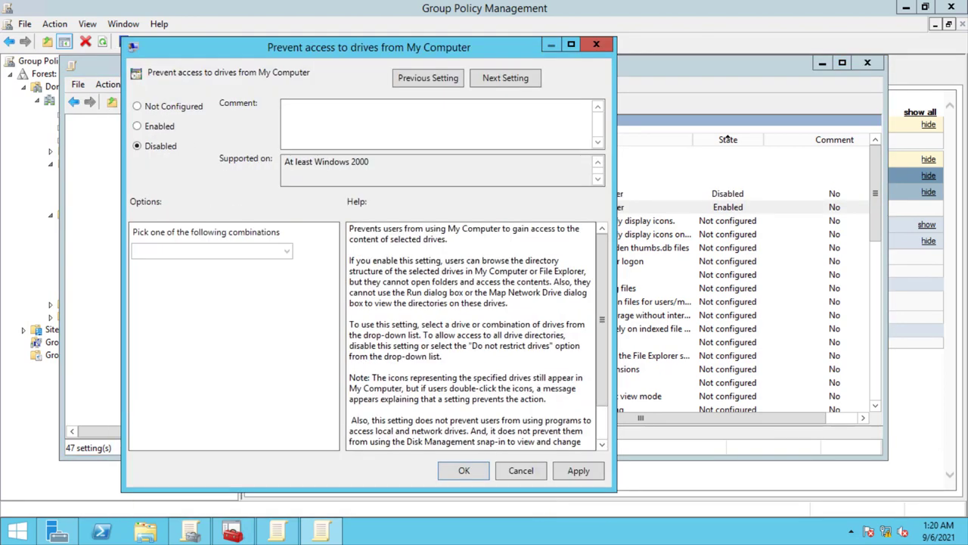
key(Return)
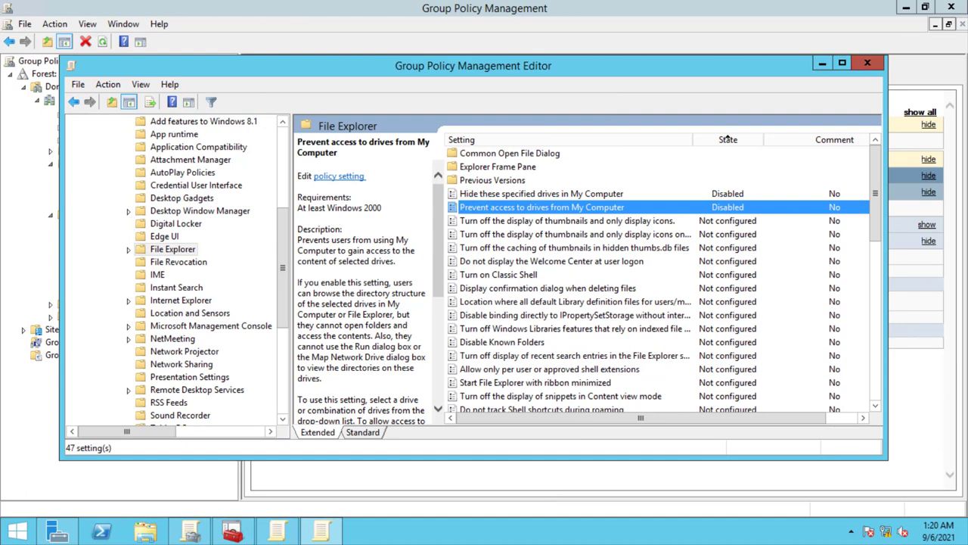
click(867, 62)
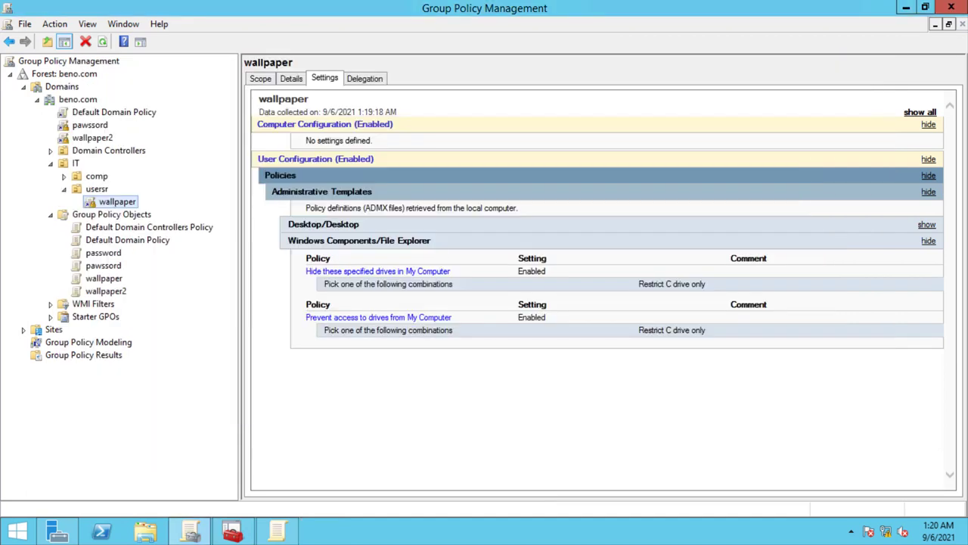
- Minimize the server session and restart the Windows 7 virtual machine from its Start menu
mouse_move(484, 6)
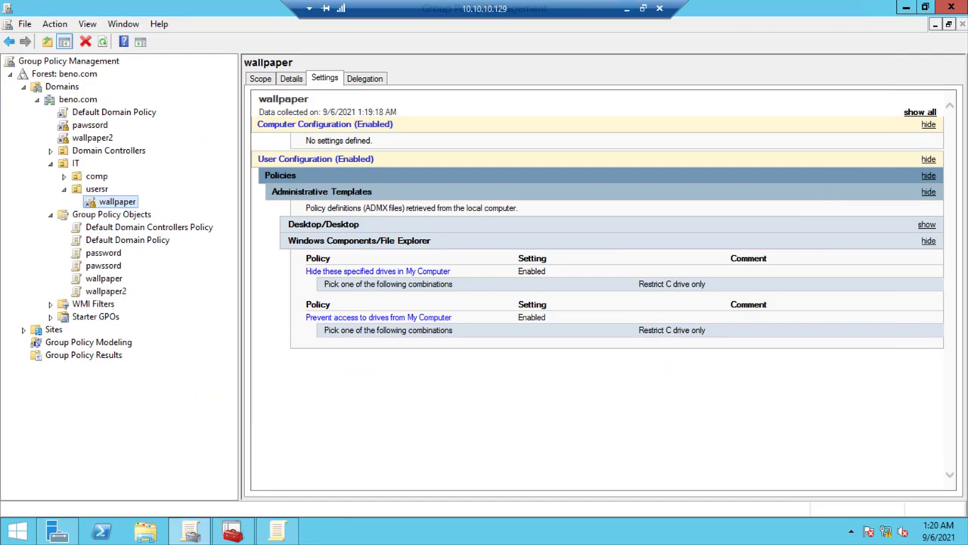
click(626, 8)
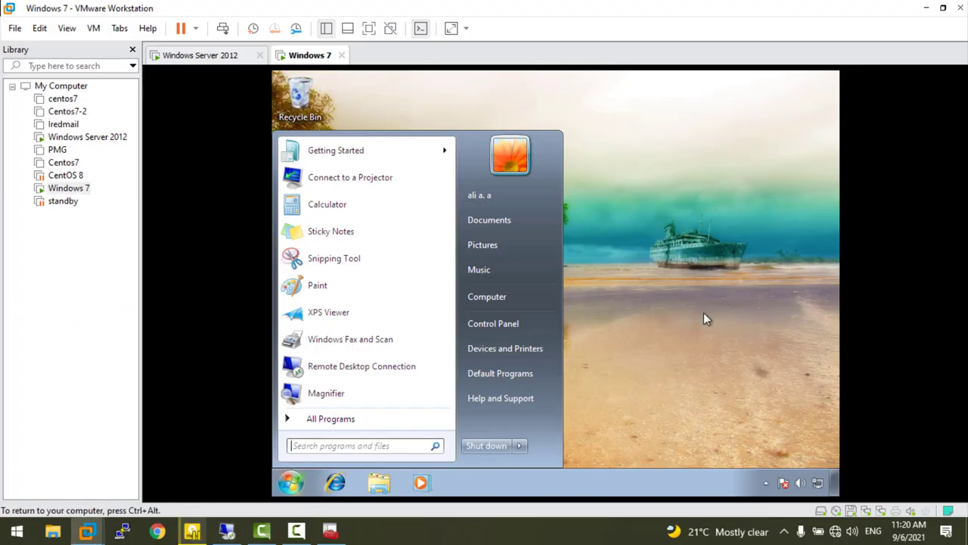
click(703, 319)
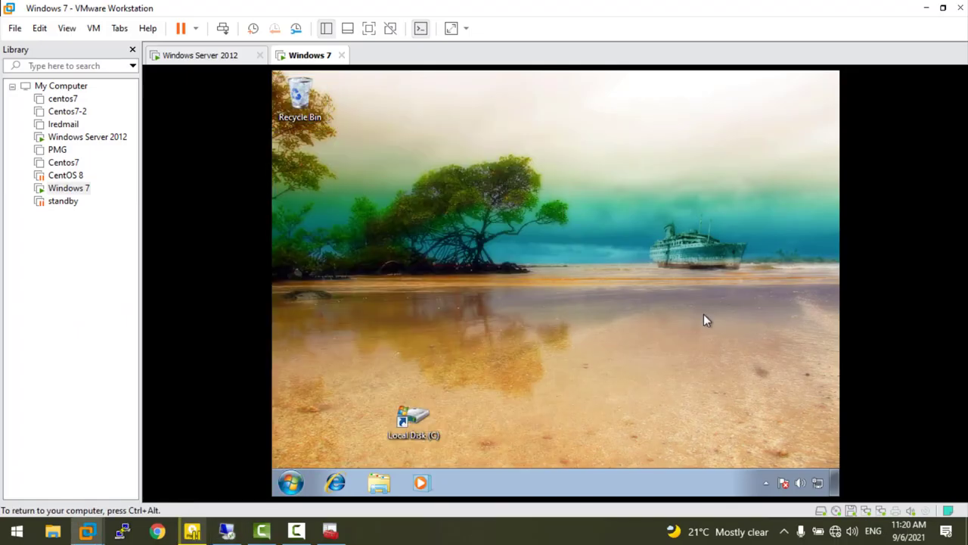
click(295, 481)
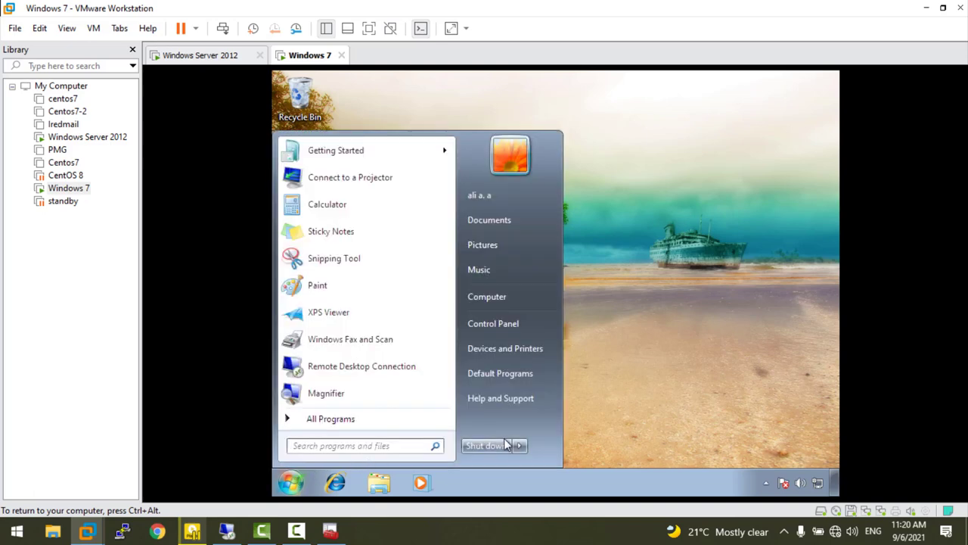
click(521, 447)
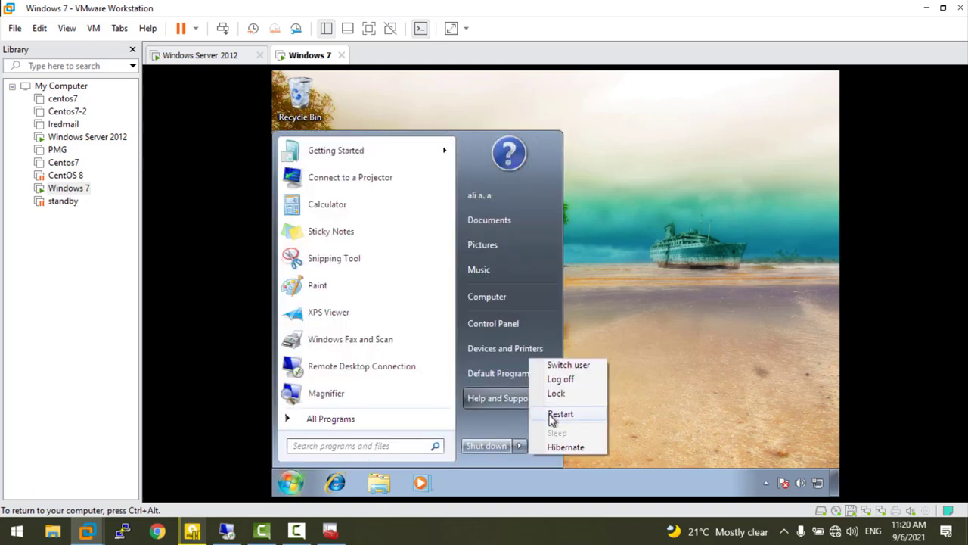
click(560, 413)
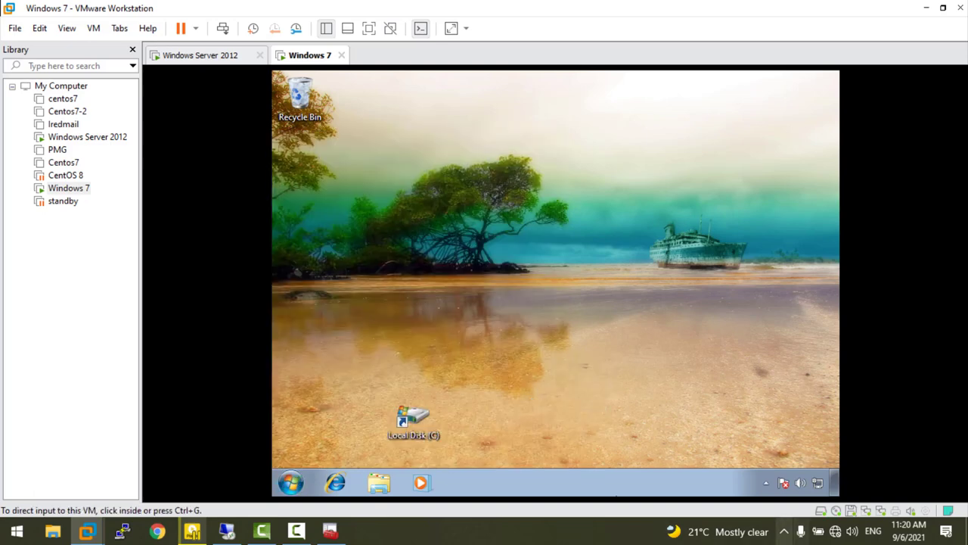
click(783, 531)
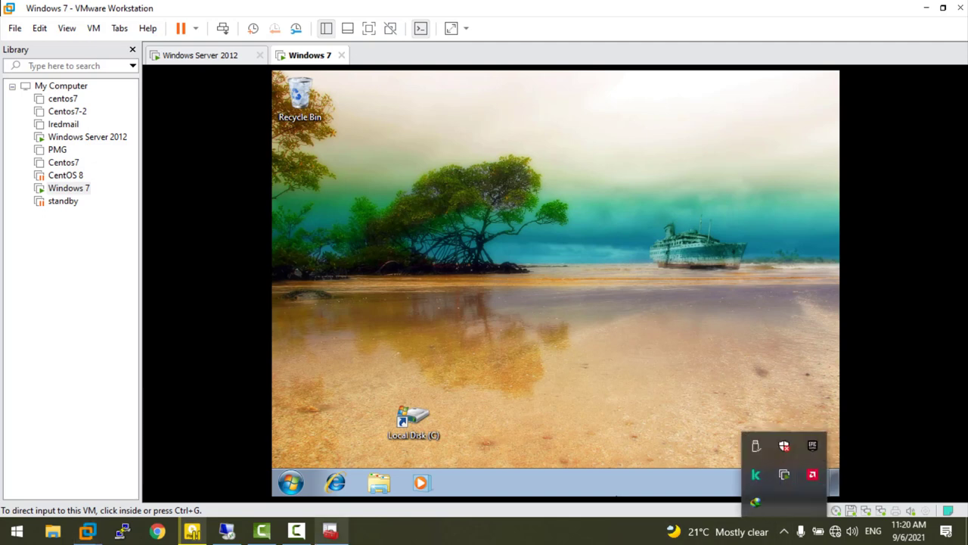
- Log on to the restarted Windows 7 client with Ctrl+Alt+Delete and the domain user's password
click(784, 474)
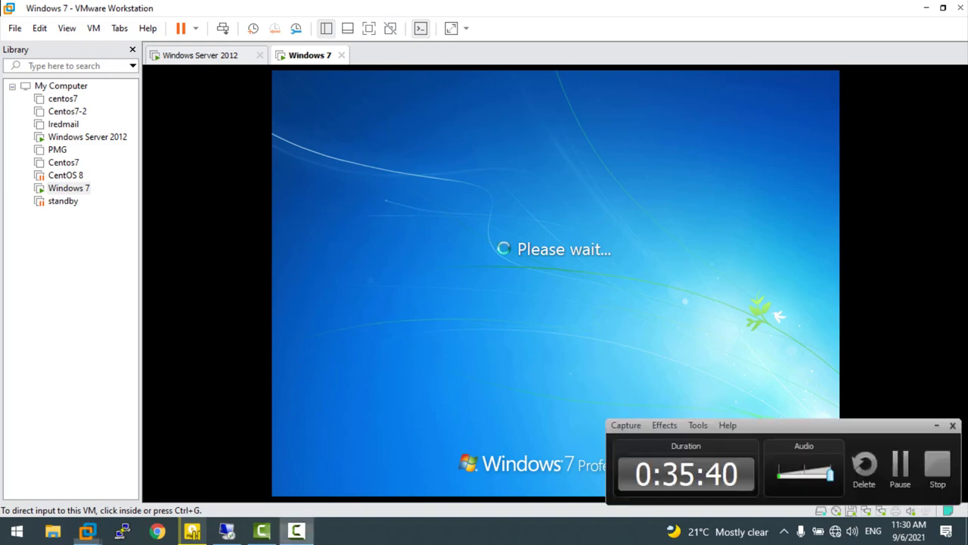
click(592, 336)
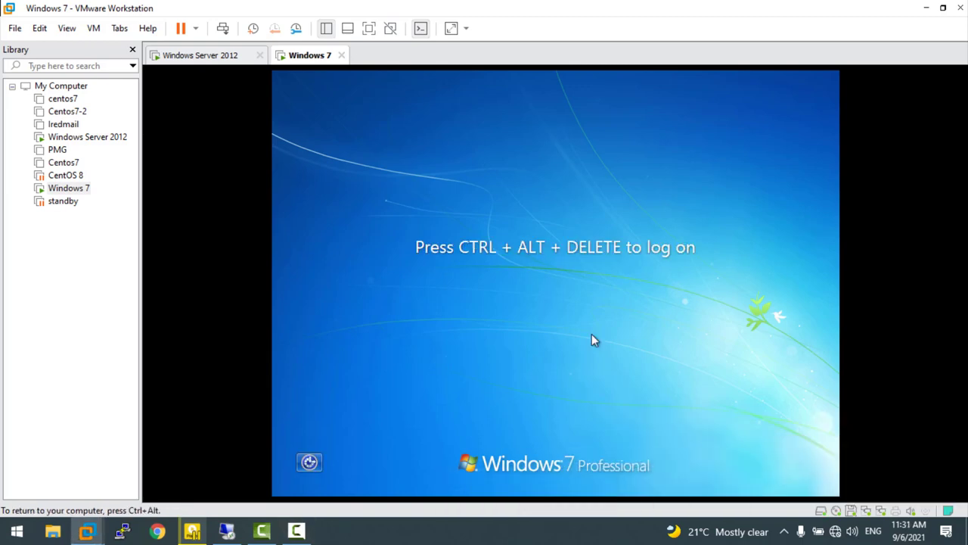
key(ctrl+alt+Delete)
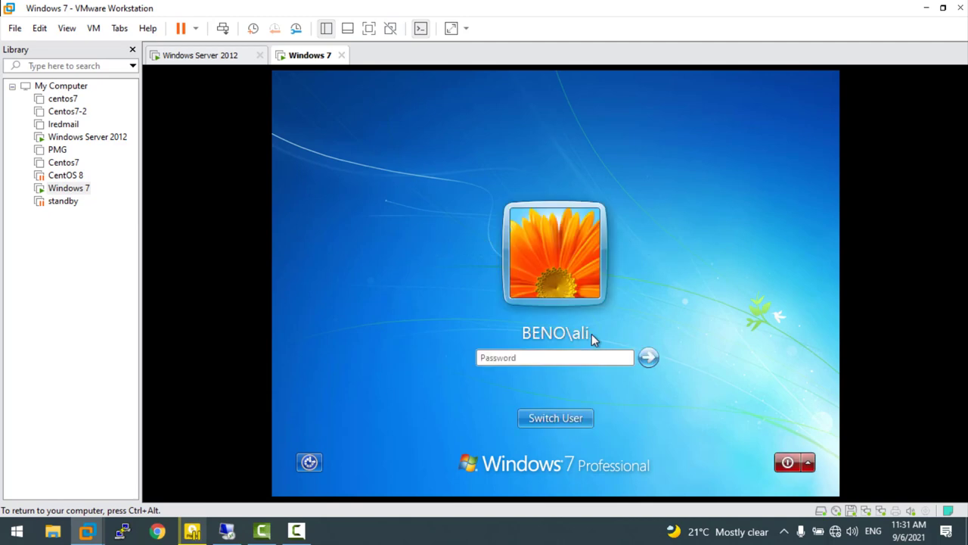
text(********)
key(Return)
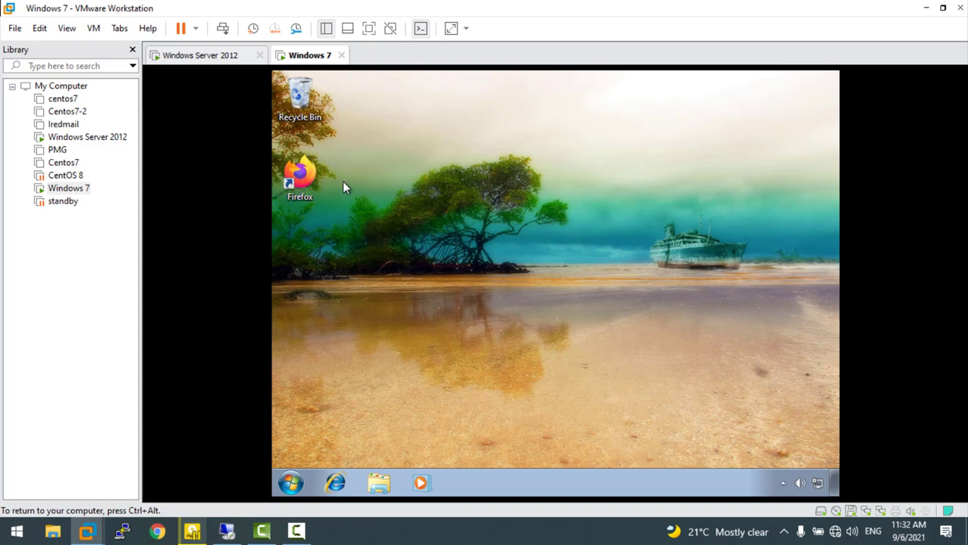
click(299, 178)
click(464, 215)
key(ctrl+alt)
click(296, 531)
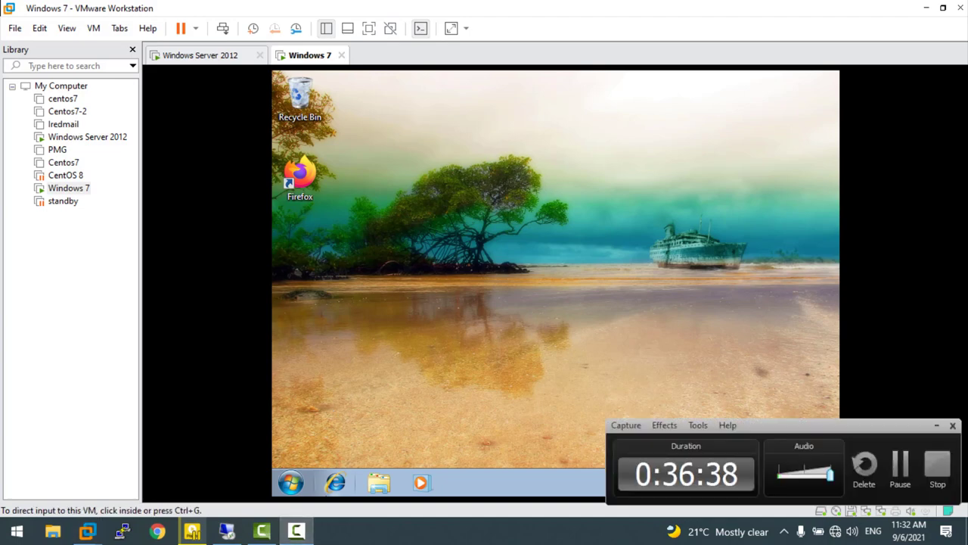